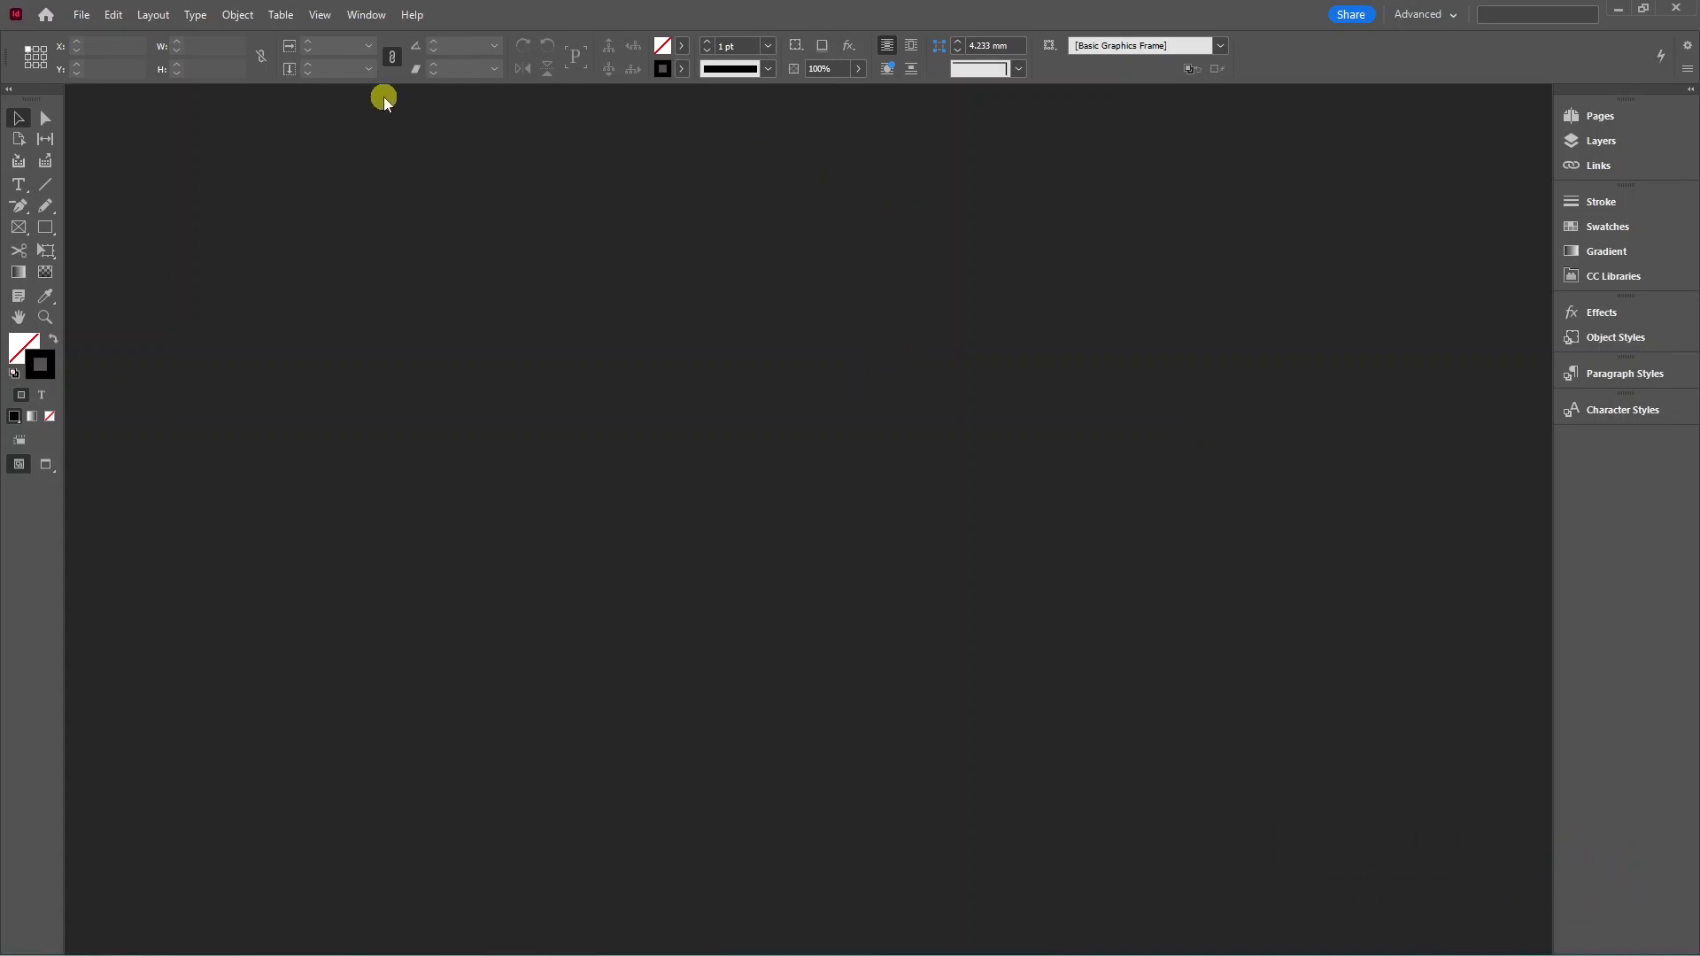
# Create a new blank A4 print document.
pyautogui.click(88, 15)
pyautogui.moveTo(101, 36)
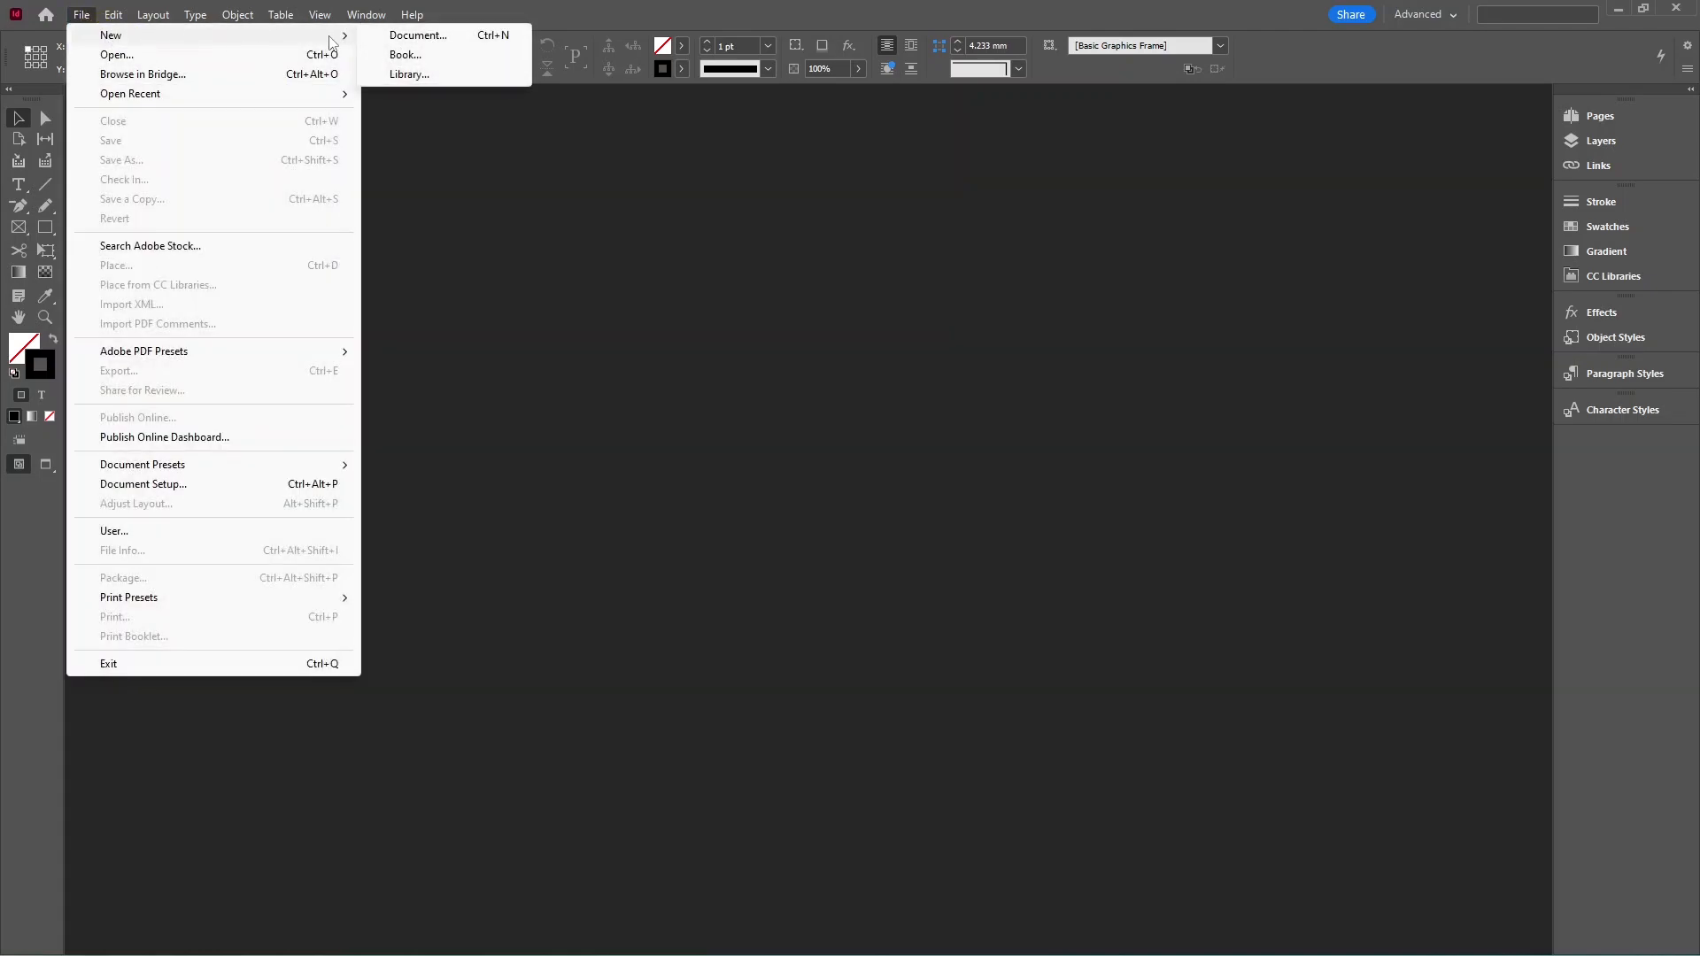
pyautogui.click(438, 35)
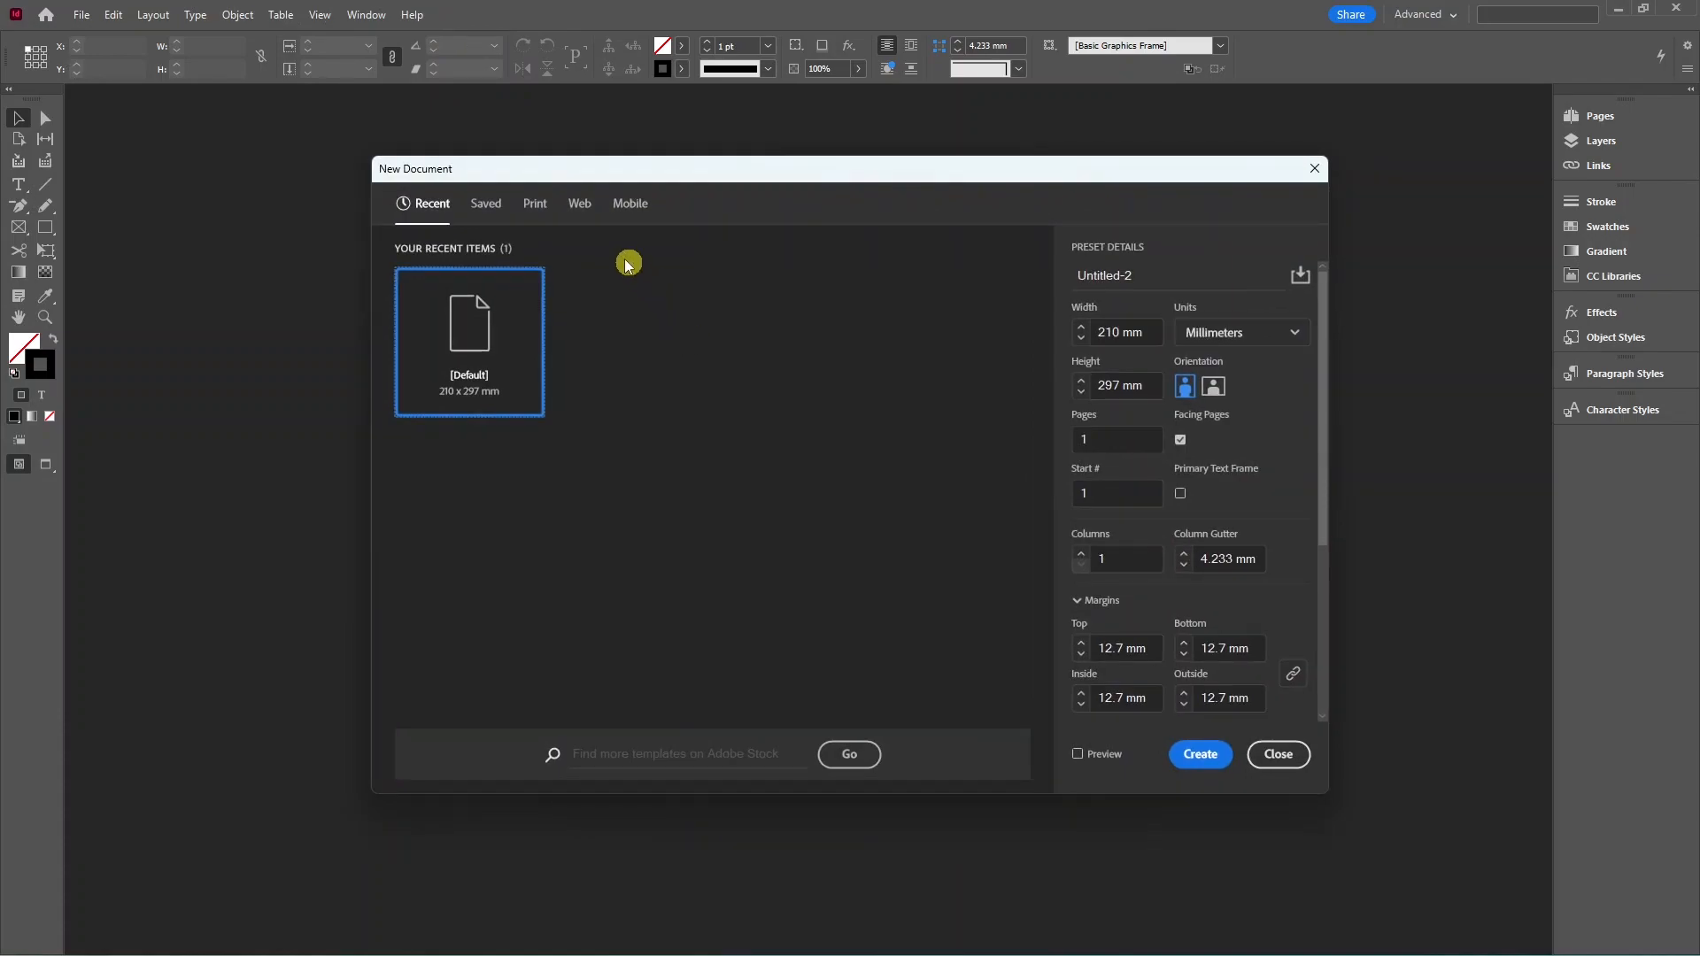
pyautogui.click(535, 206)
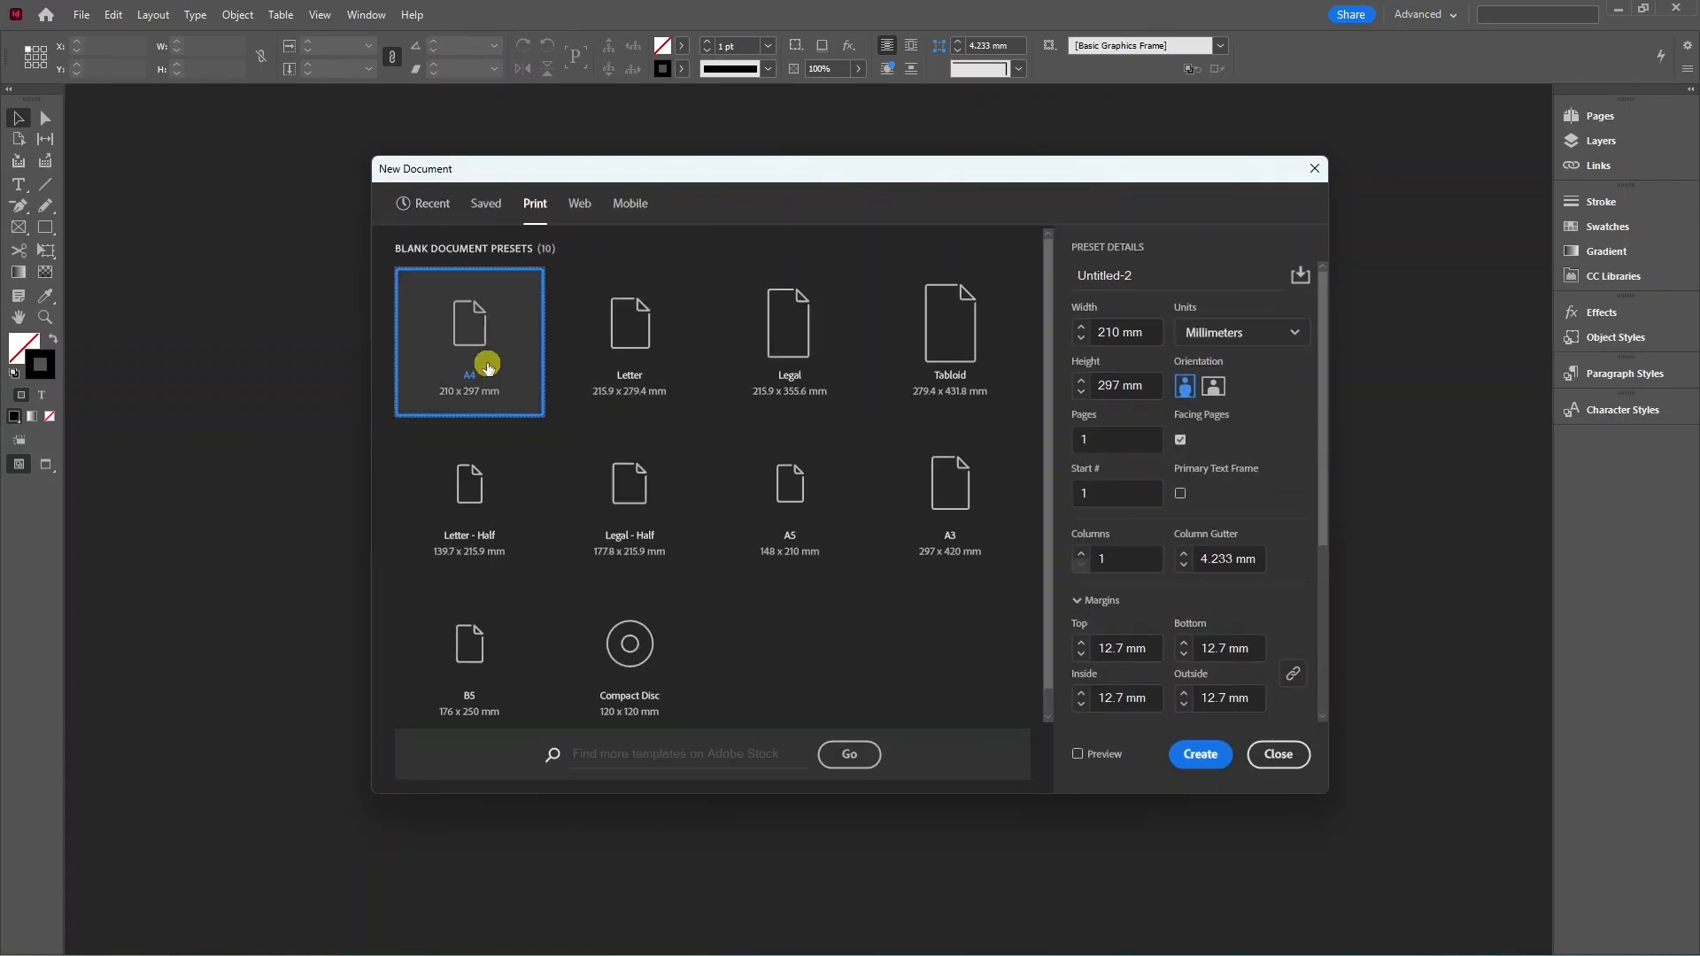
pyautogui.click(1200, 754)
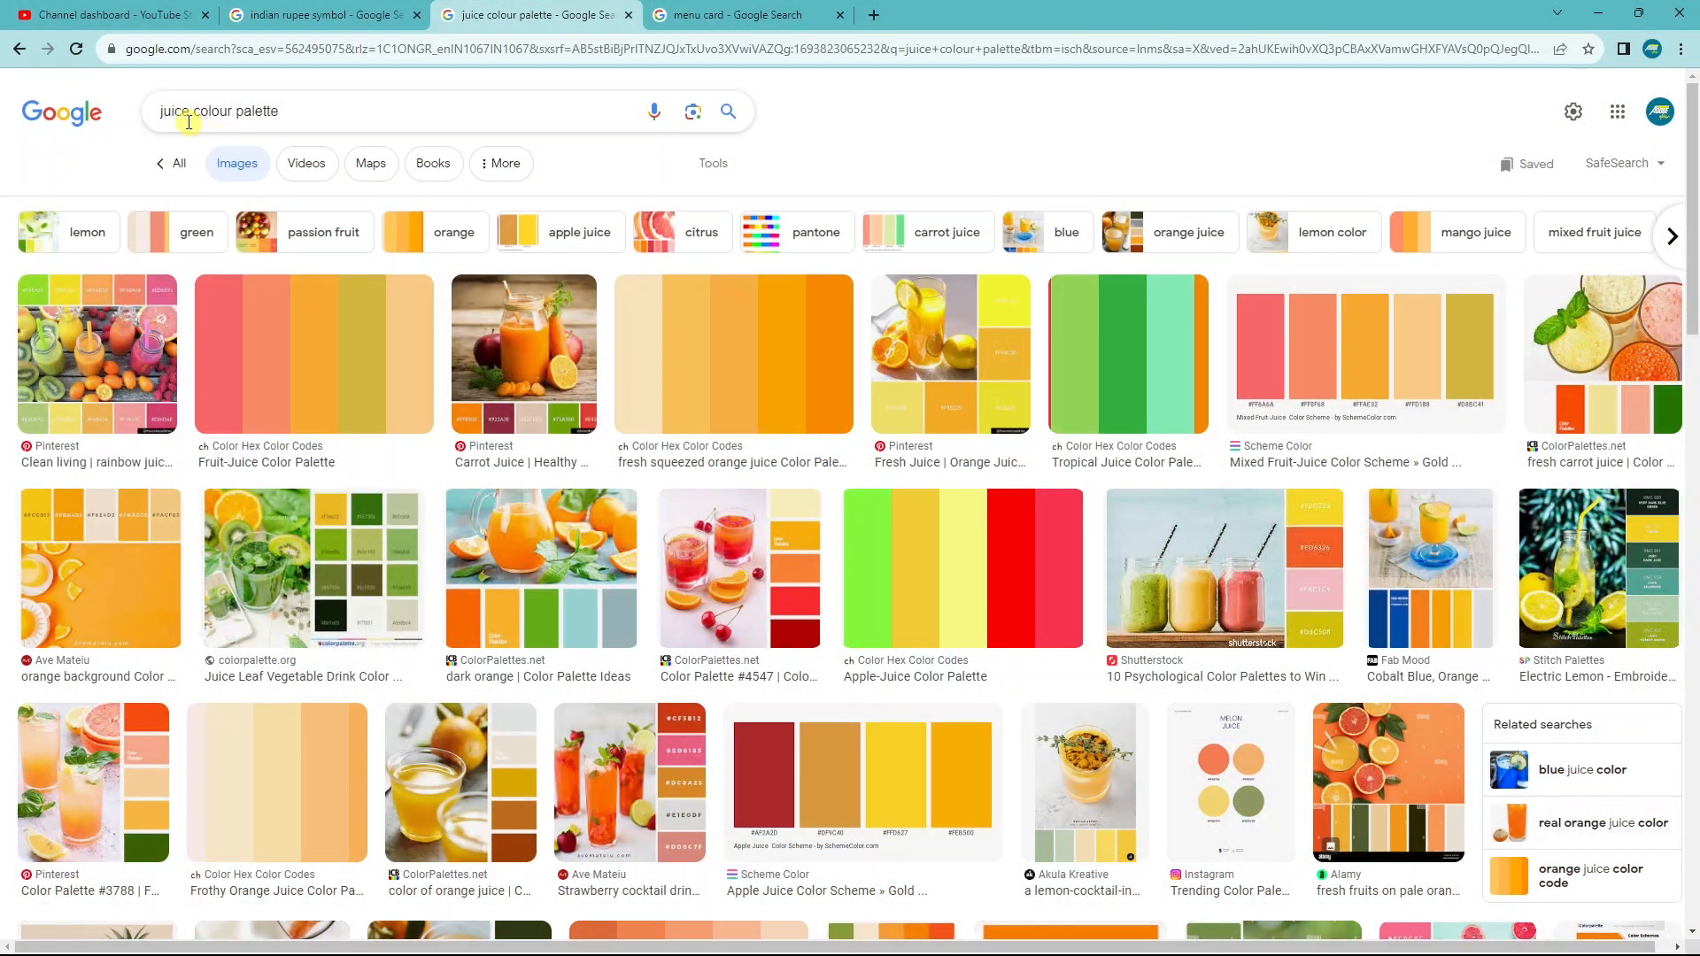
# Copy the fresh squeezed orange juice colour palette image from Google Images.
pyautogui.click(719, 358)
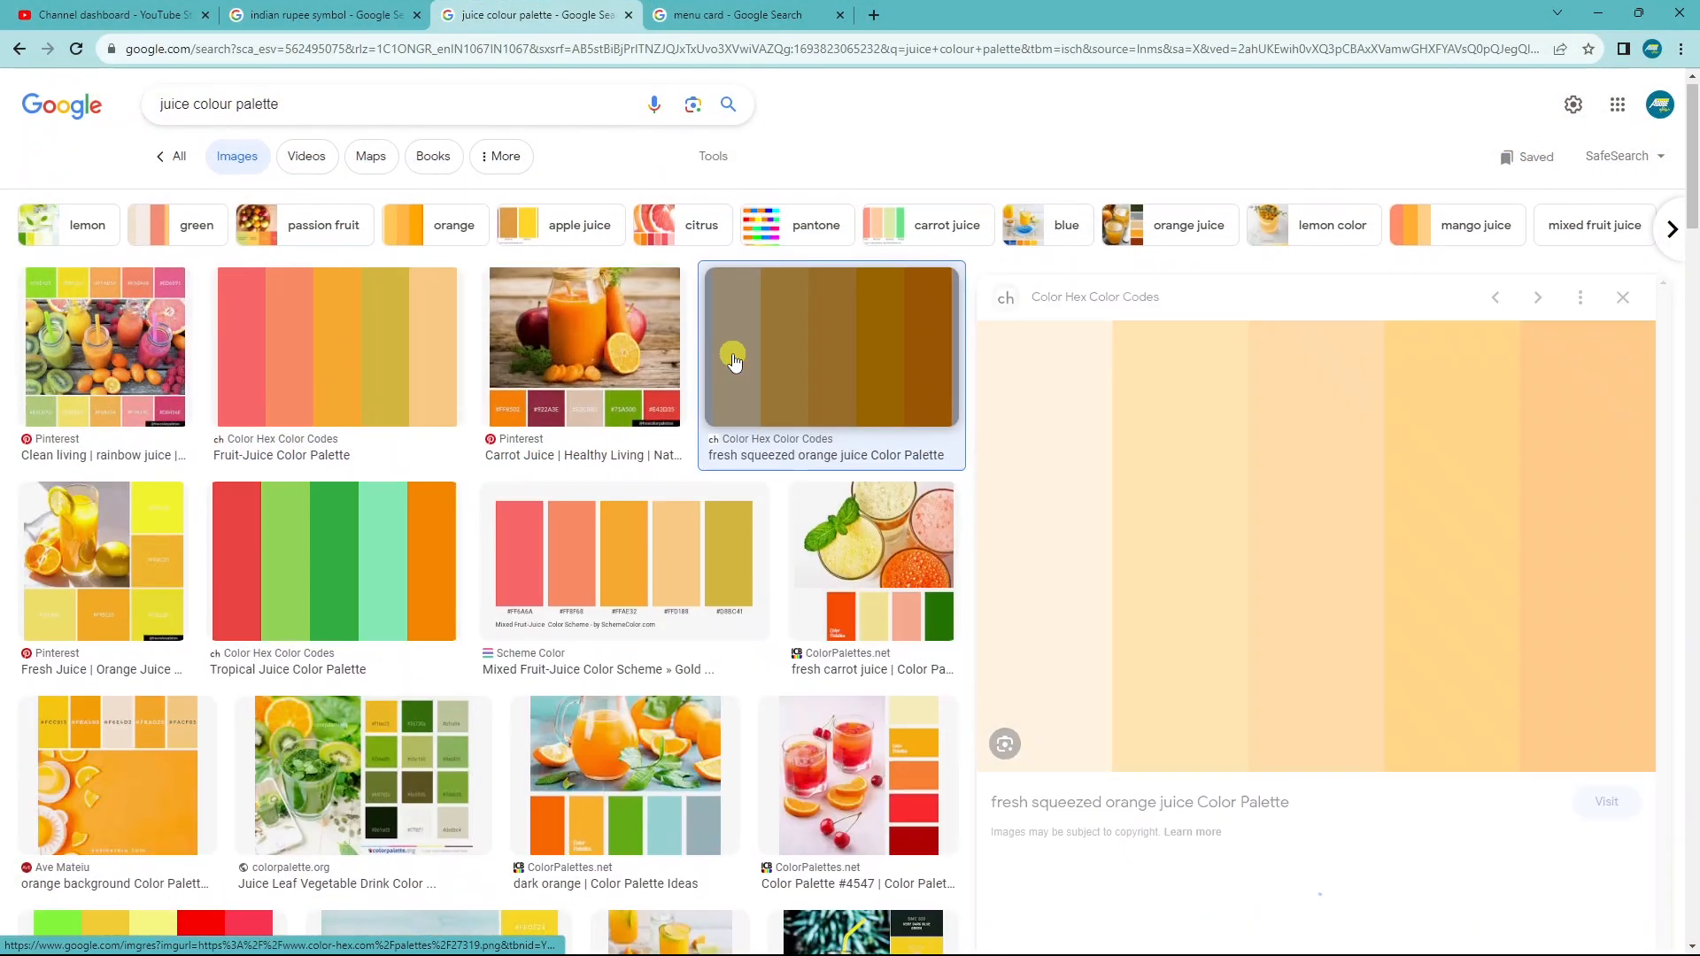
pyautogui.rightClick(1165, 363)
pyautogui.click(1227, 570)
# Paste the orange palette image into InDesign and park it left of the page.
pyautogui.hotkey('alt', 'Tab')
pyautogui.hotkey('ctrl', 'v')
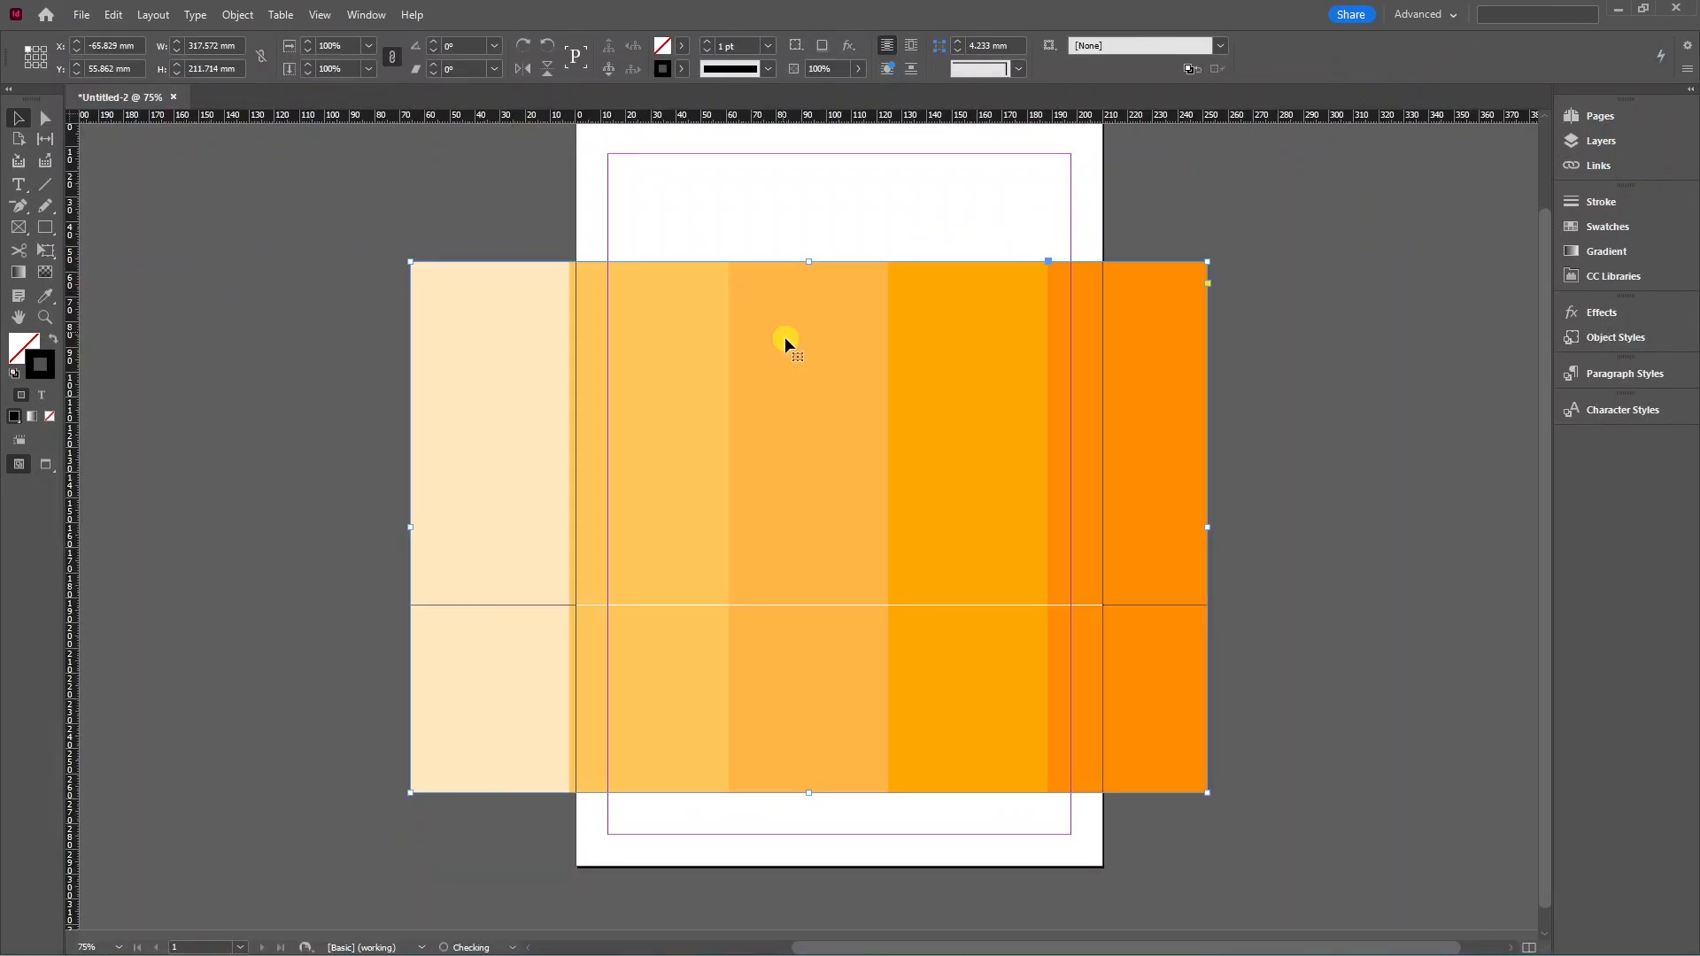
pyautogui.hotkey('ctrl', '-')
pyautogui.moveTo(974, 537); pyautogui.dragTo(466, 506)
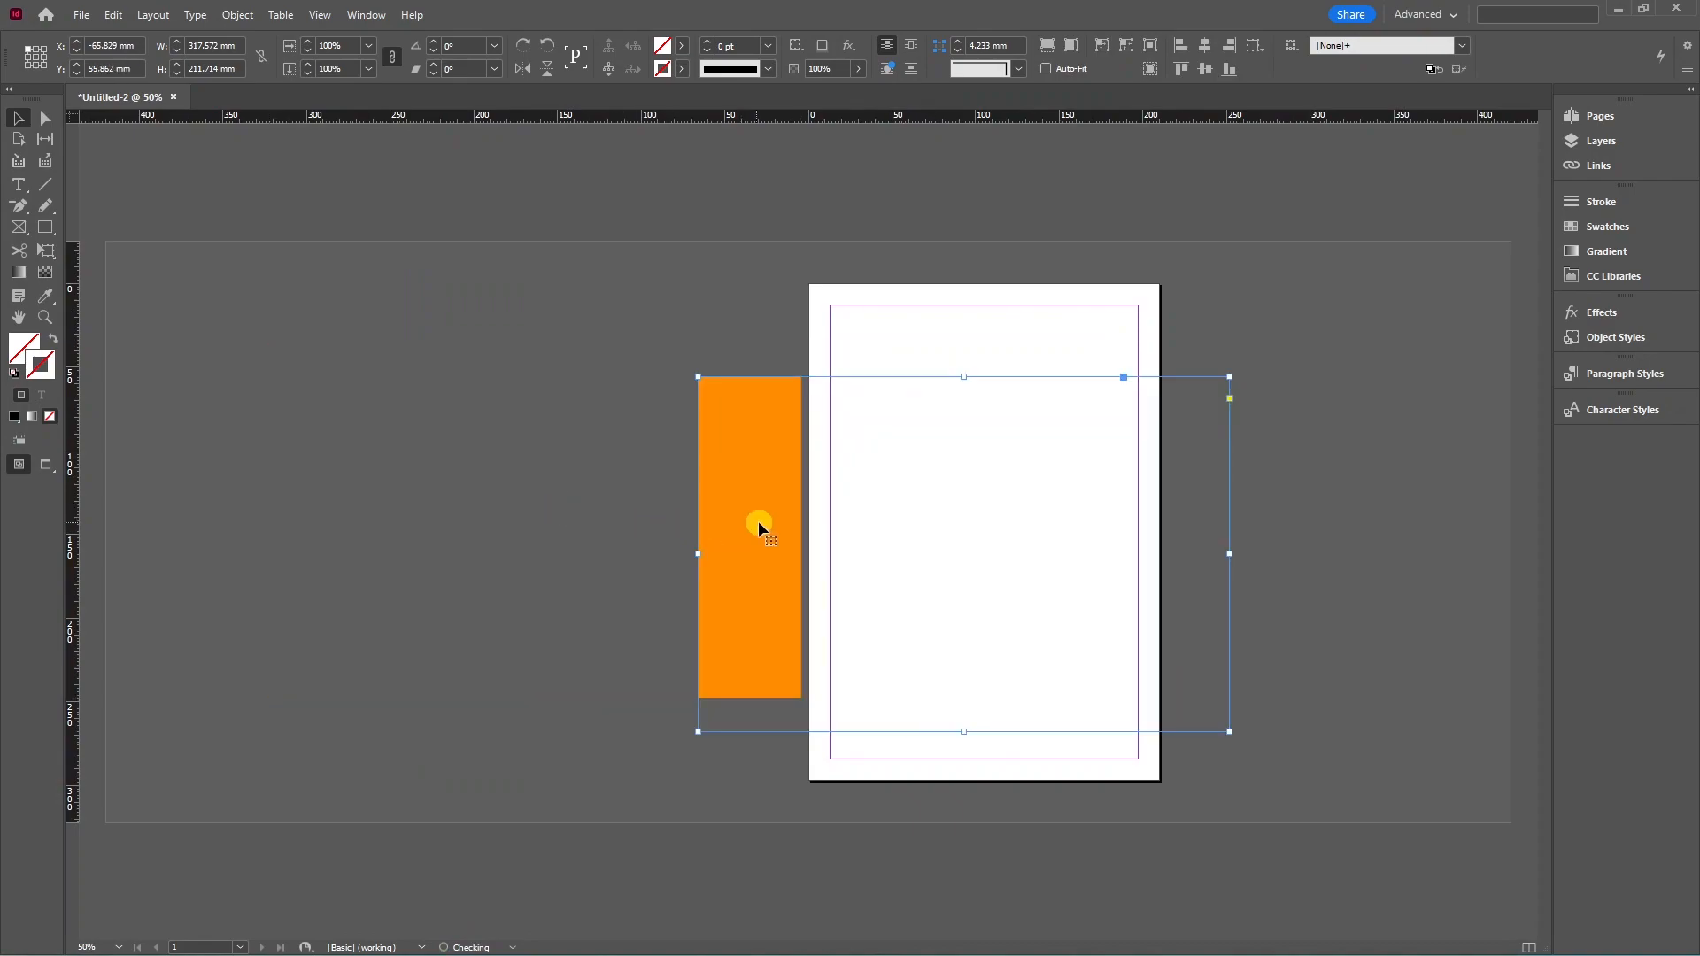
pyautogui.click(757, 522)
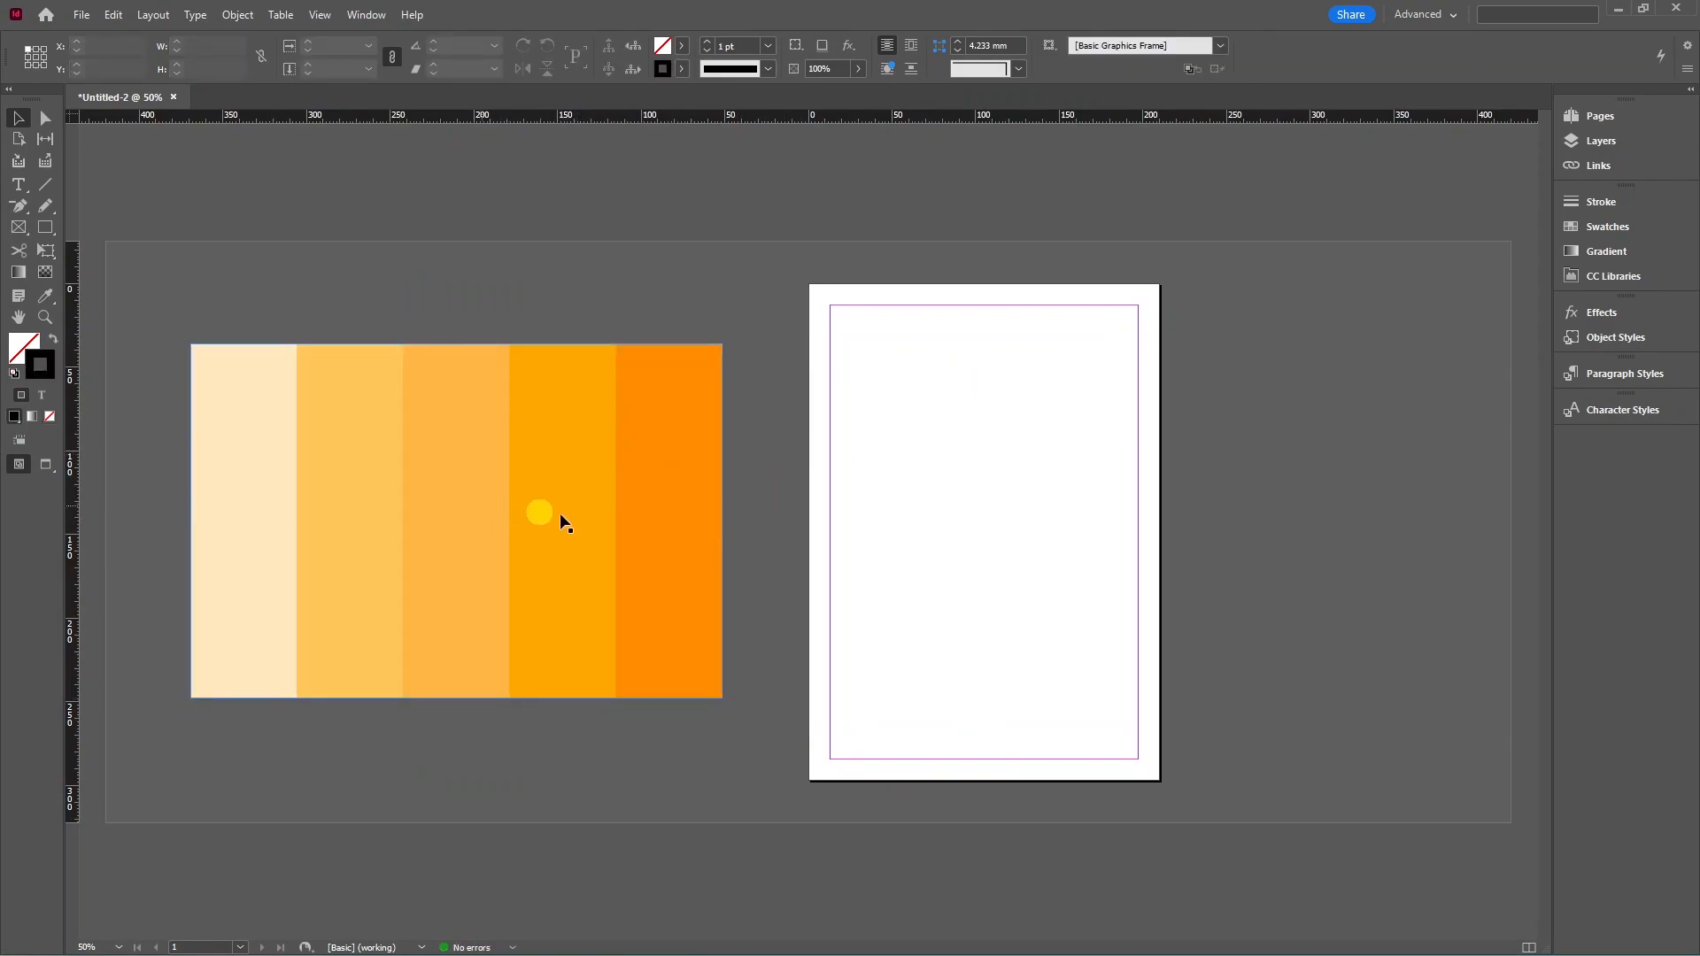
# Draw a page-sized rectangle filled with the palette's cream colour.
pyautogui.press('m')
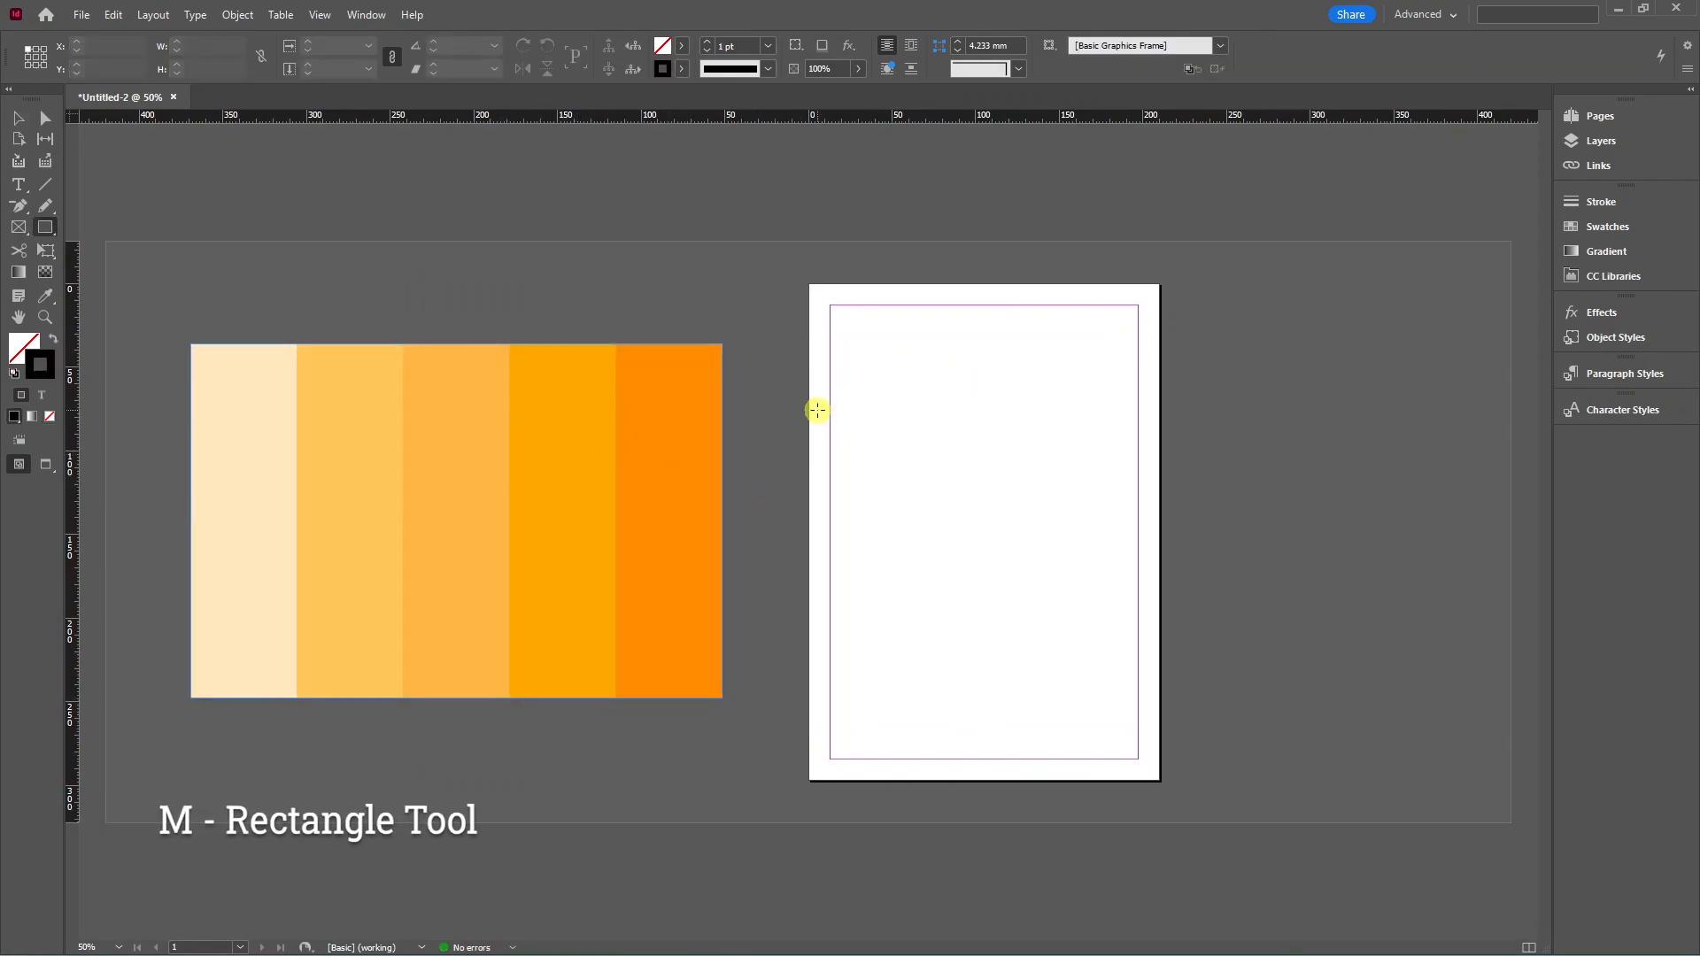
pyautogui.moveTo(809, 284); pyautogui.dragTo(1159, 780)
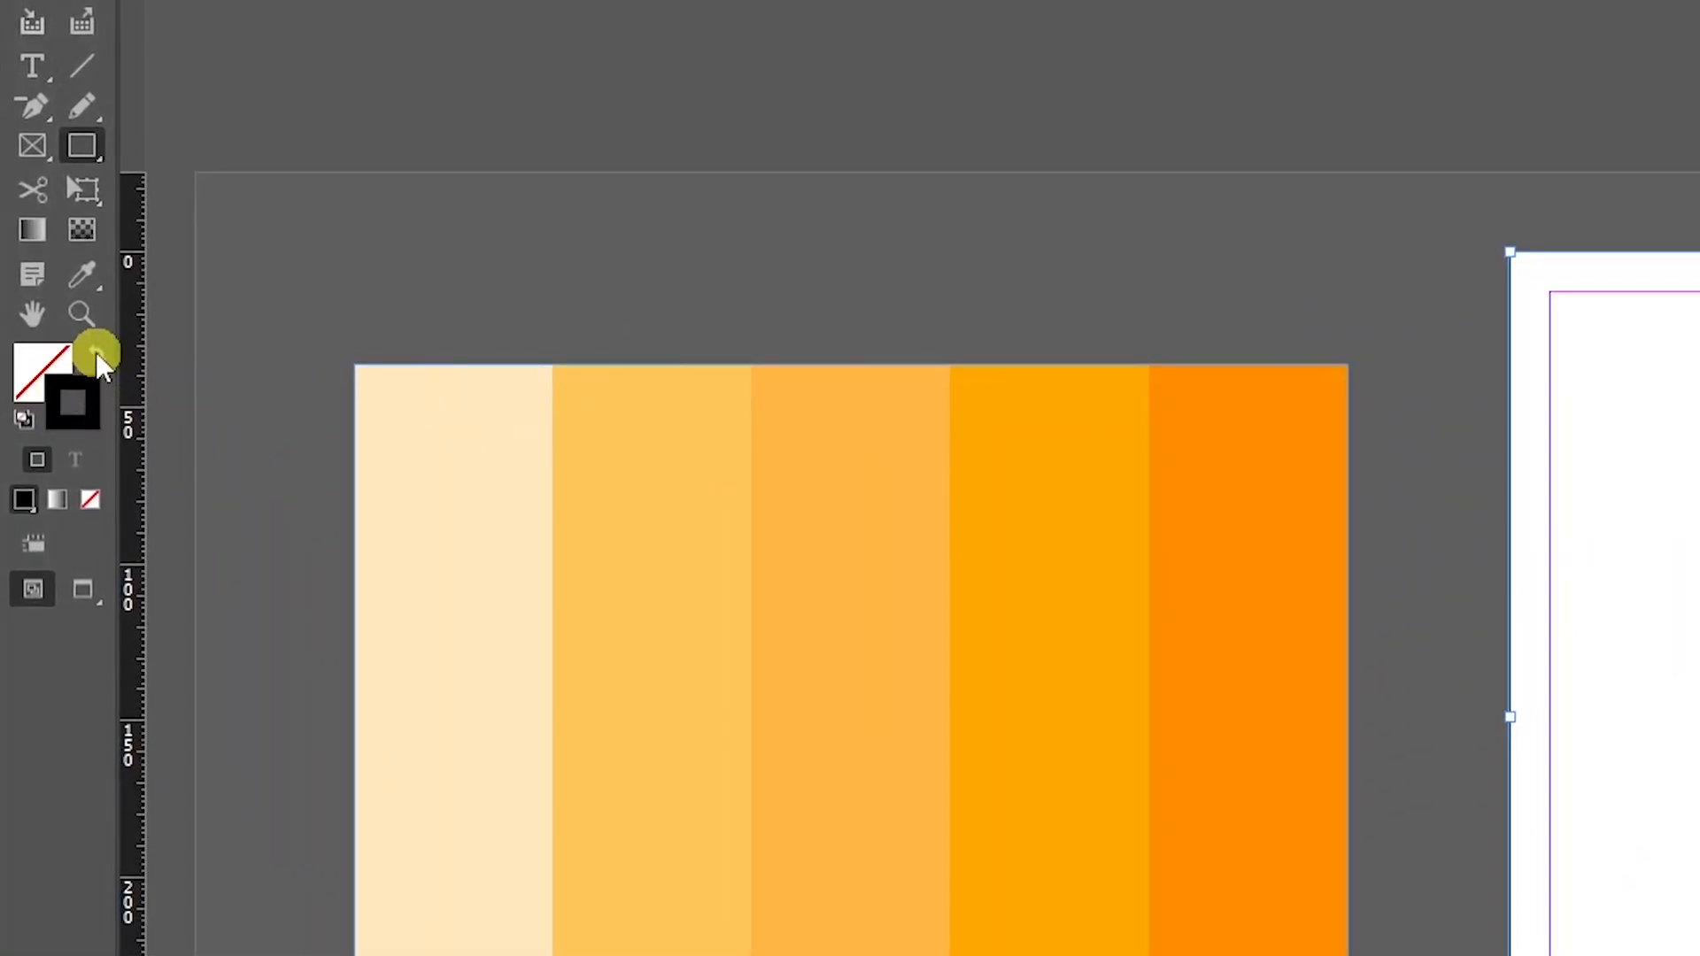
pyautogui.click(97, 356)
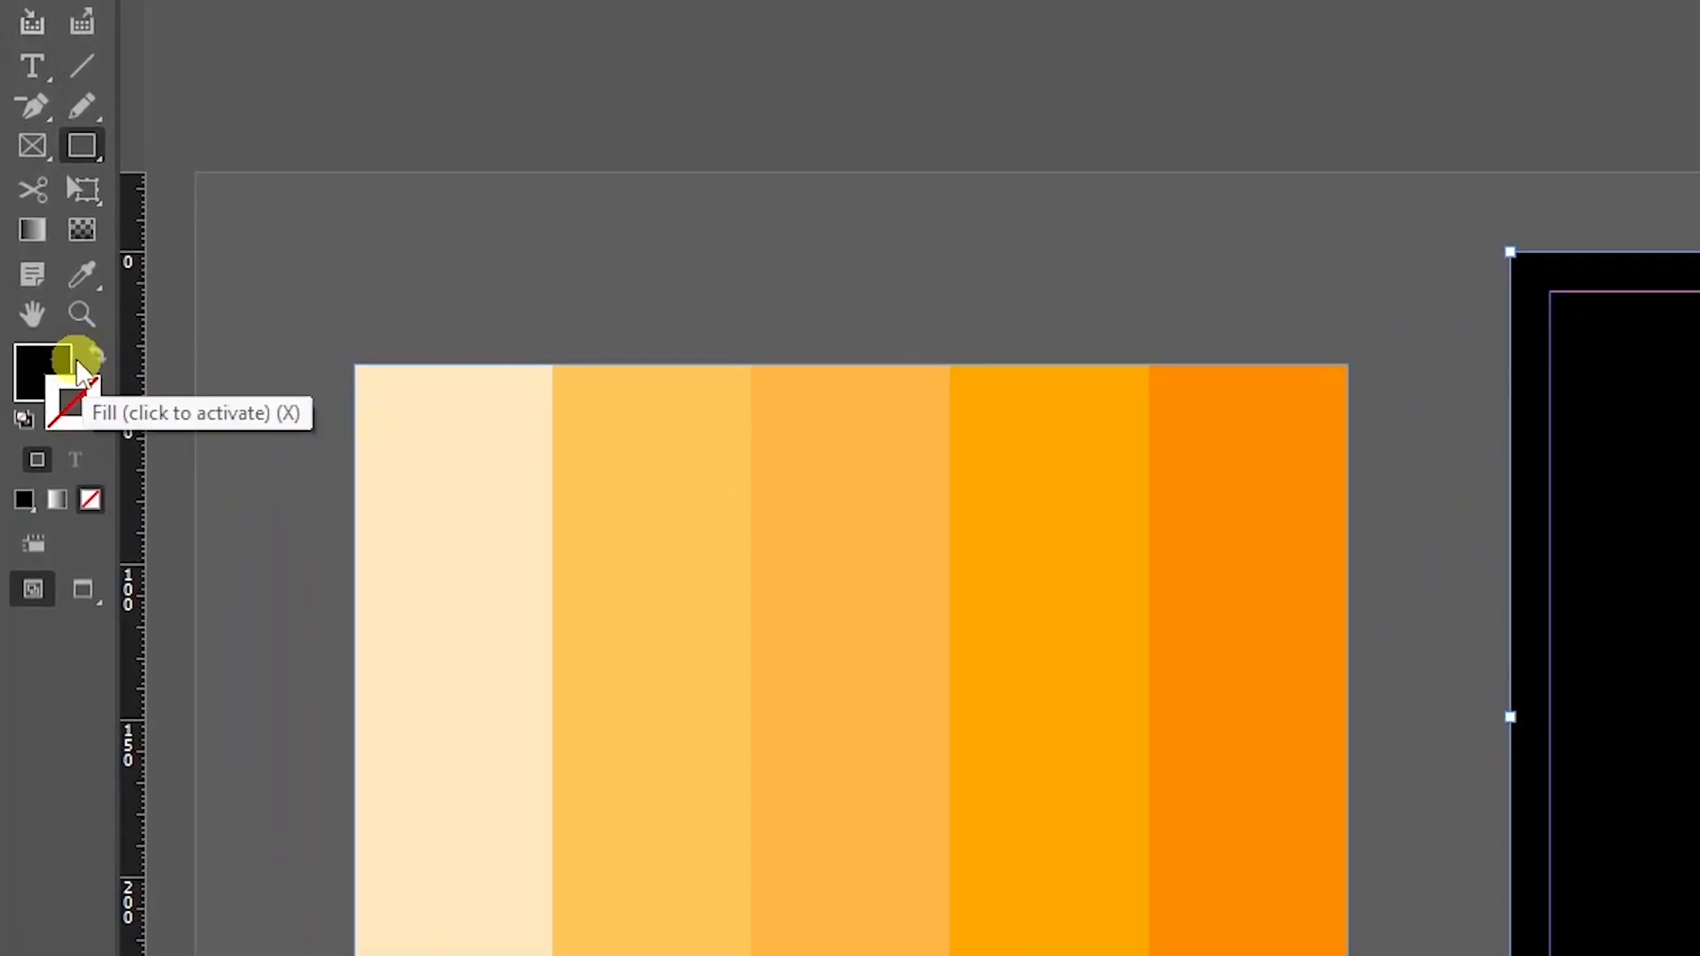
pyautogui.click(50, 361)
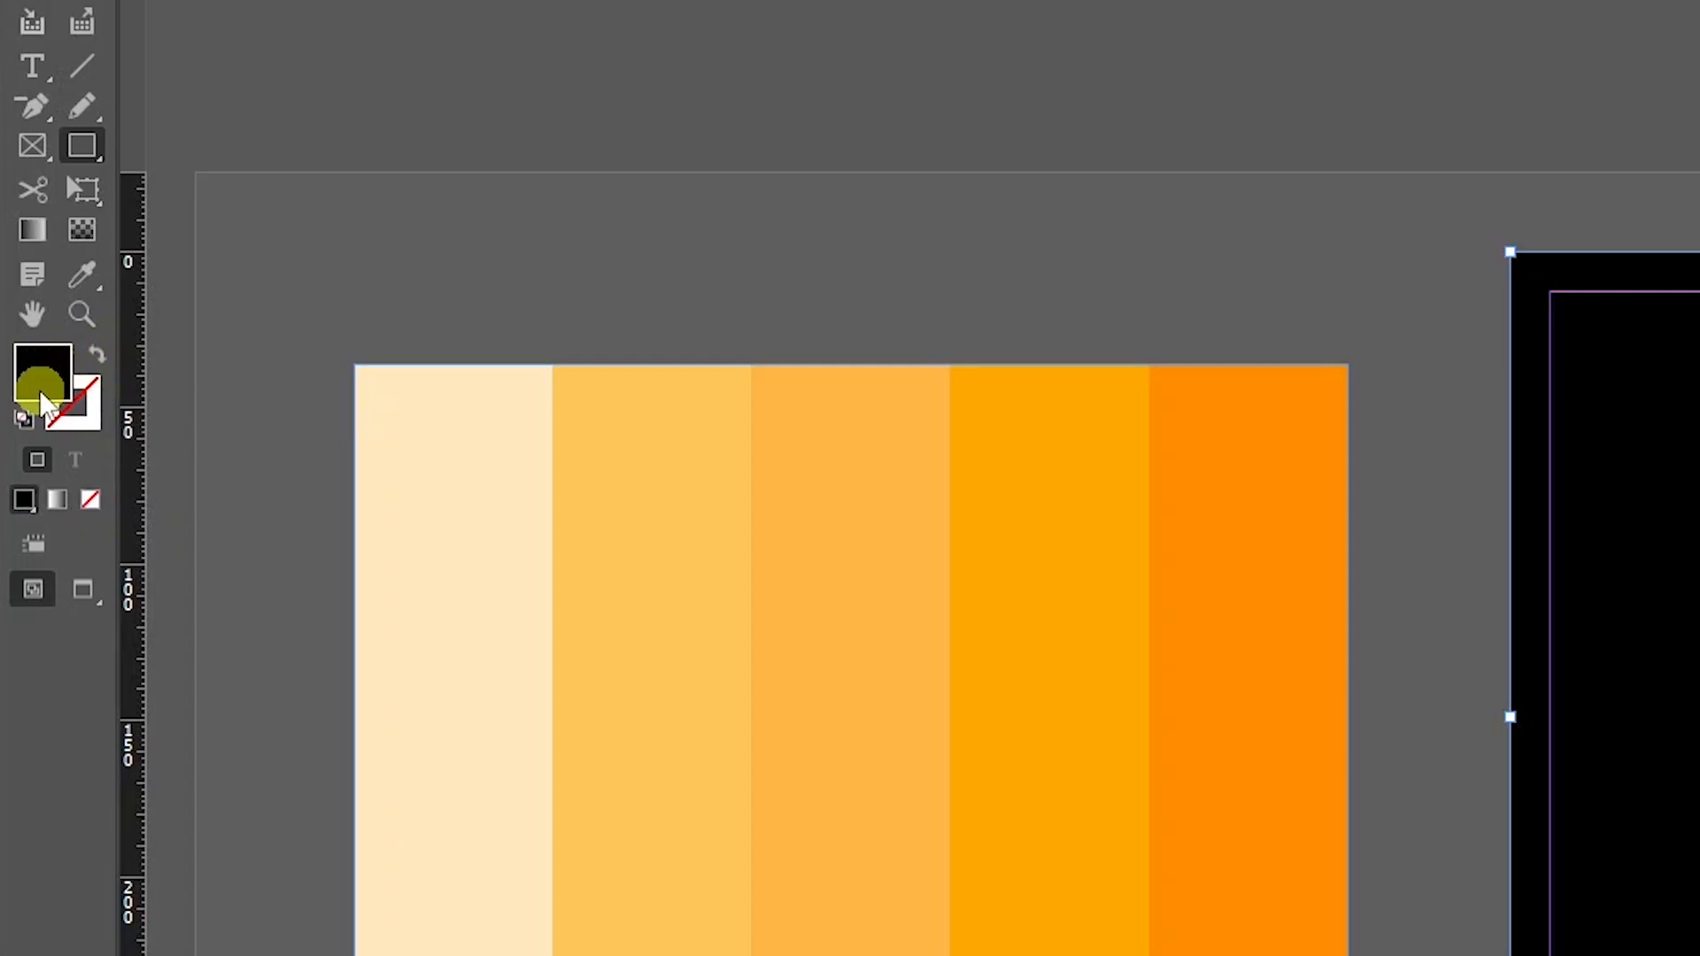
pyautogui.press('i')
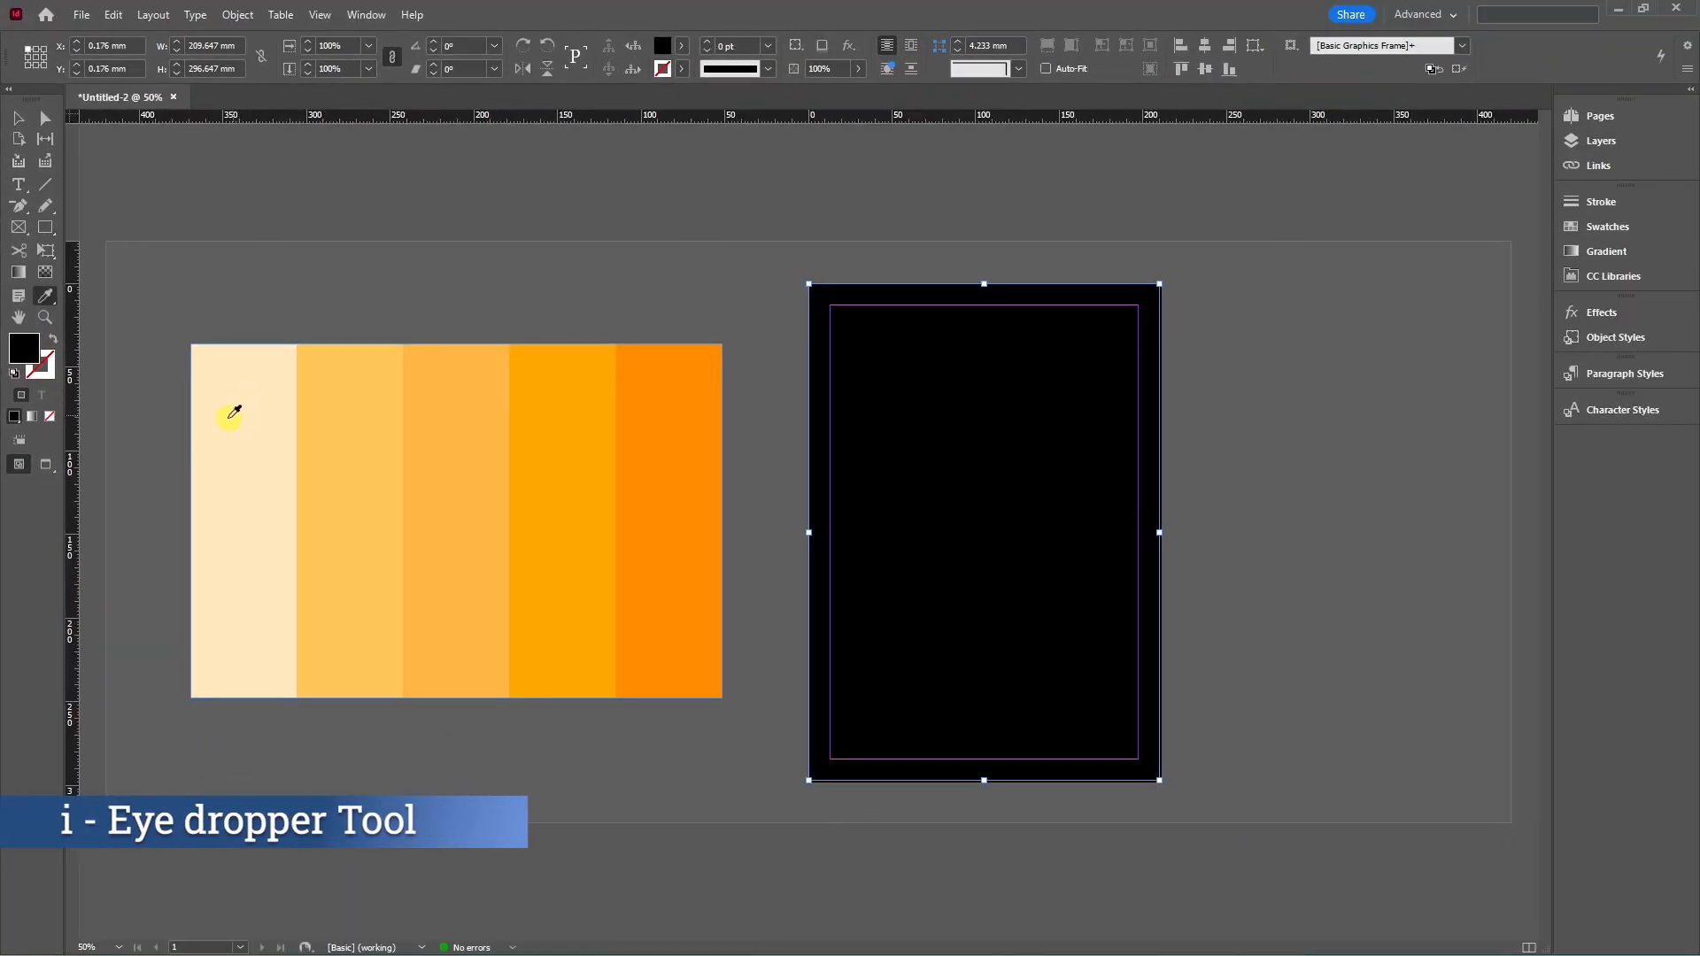
pyautogui.click(229, 409)
pyautogui.click(19, 118)
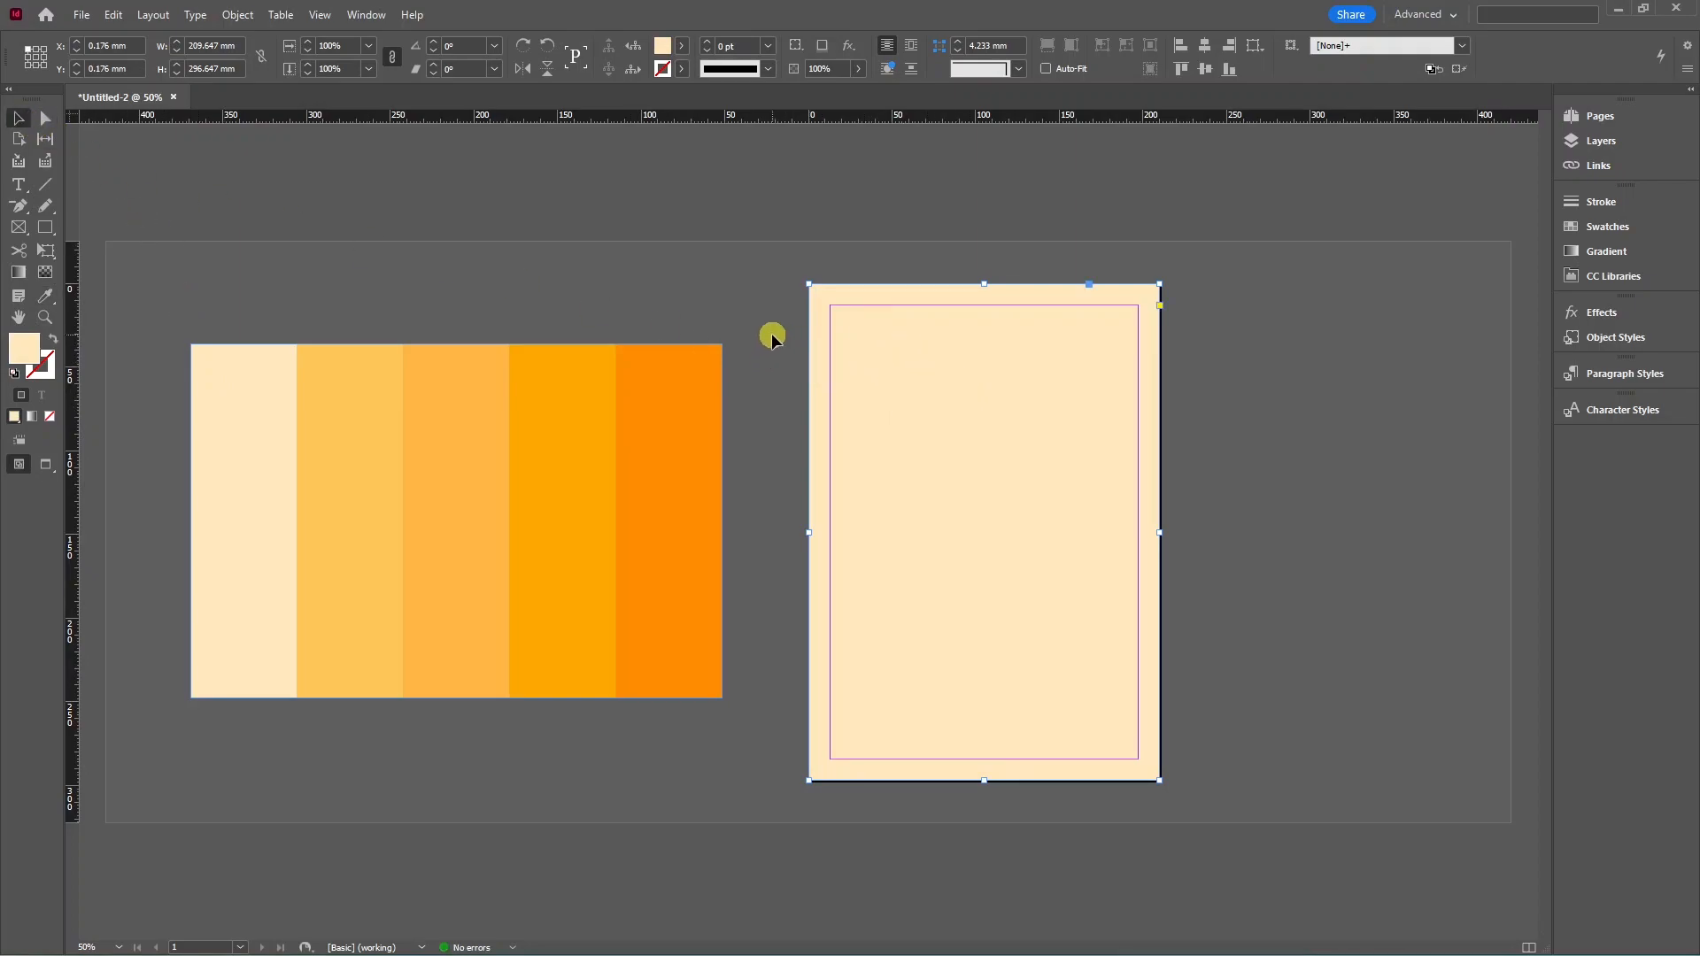
pyautogui.click(772, 339)
# Draw a bar along the page bottom filled with the palette's light orange.
pyautogui.click(46, 228)
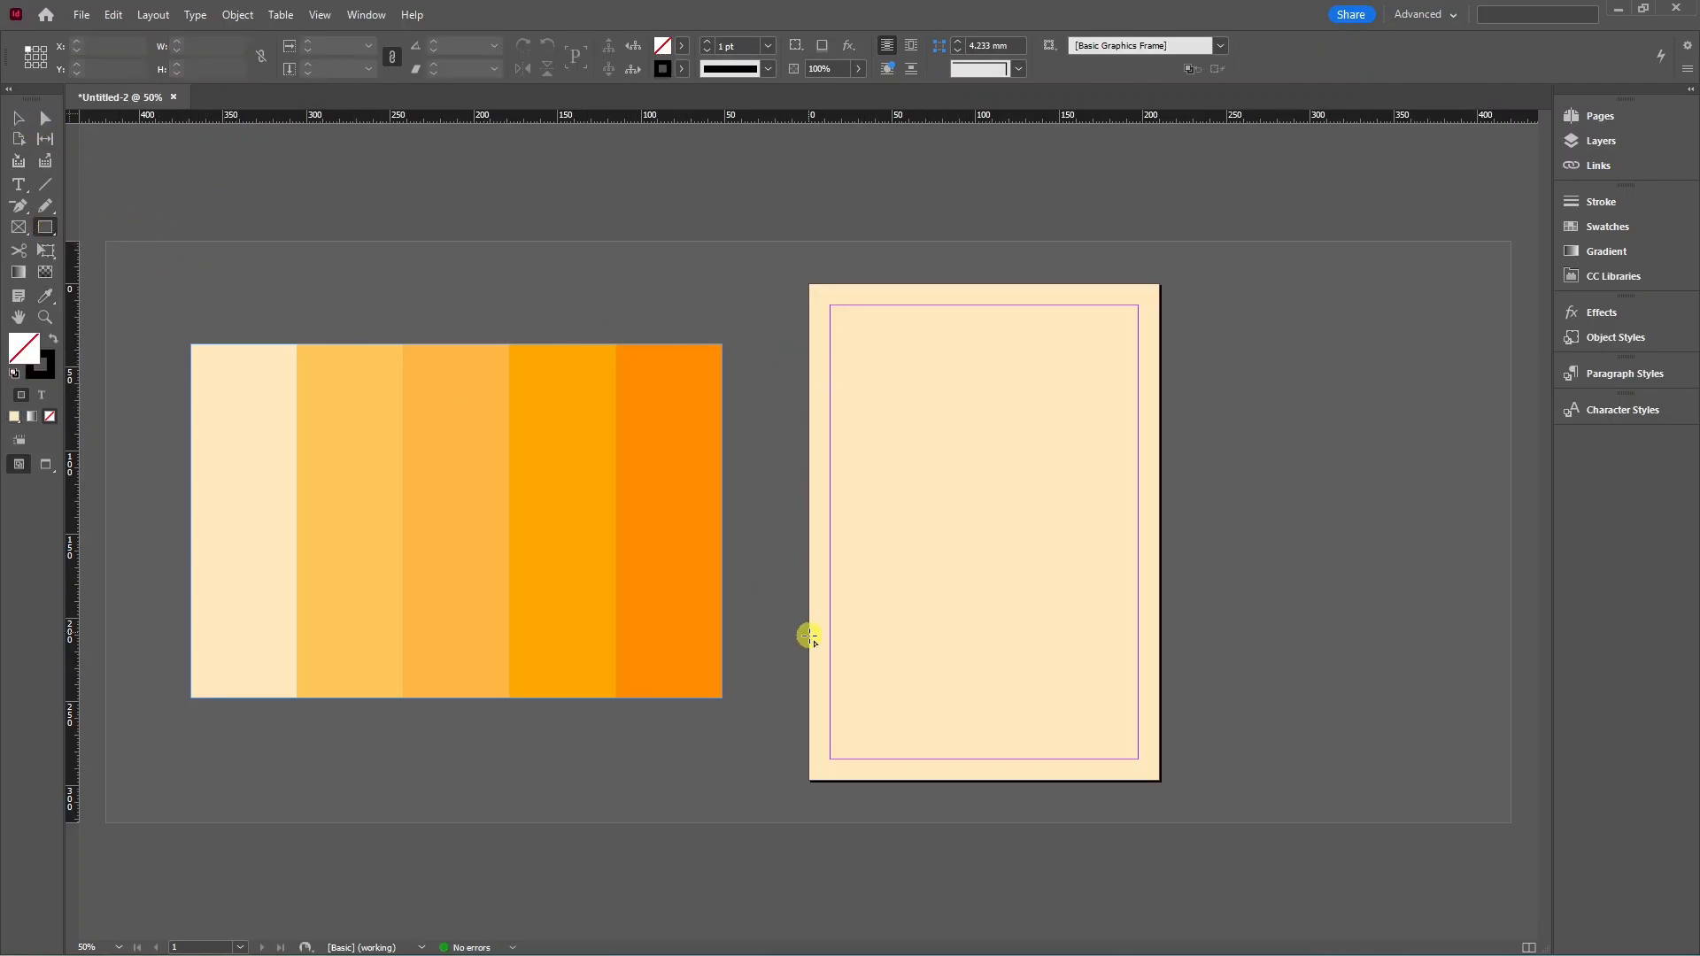
pyautogui.moveTo(811, 737); pyautogui.dragTo(1161, 782)
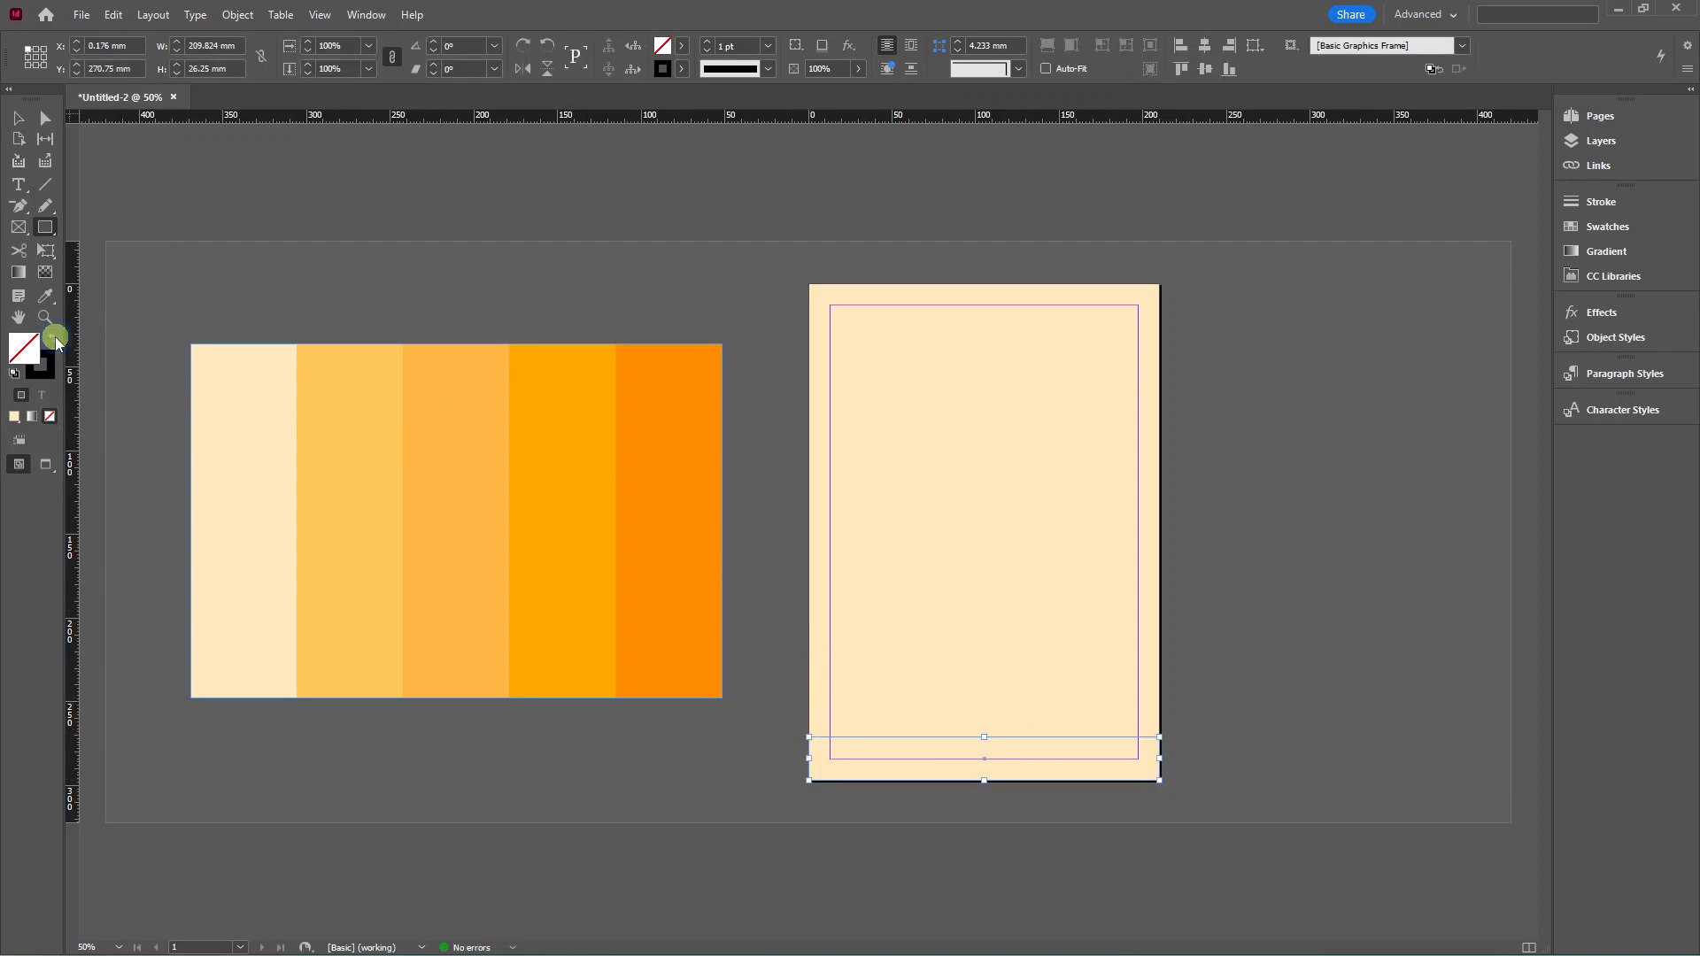
pyautogui.click(55, 336)
pyautogui.press('i')
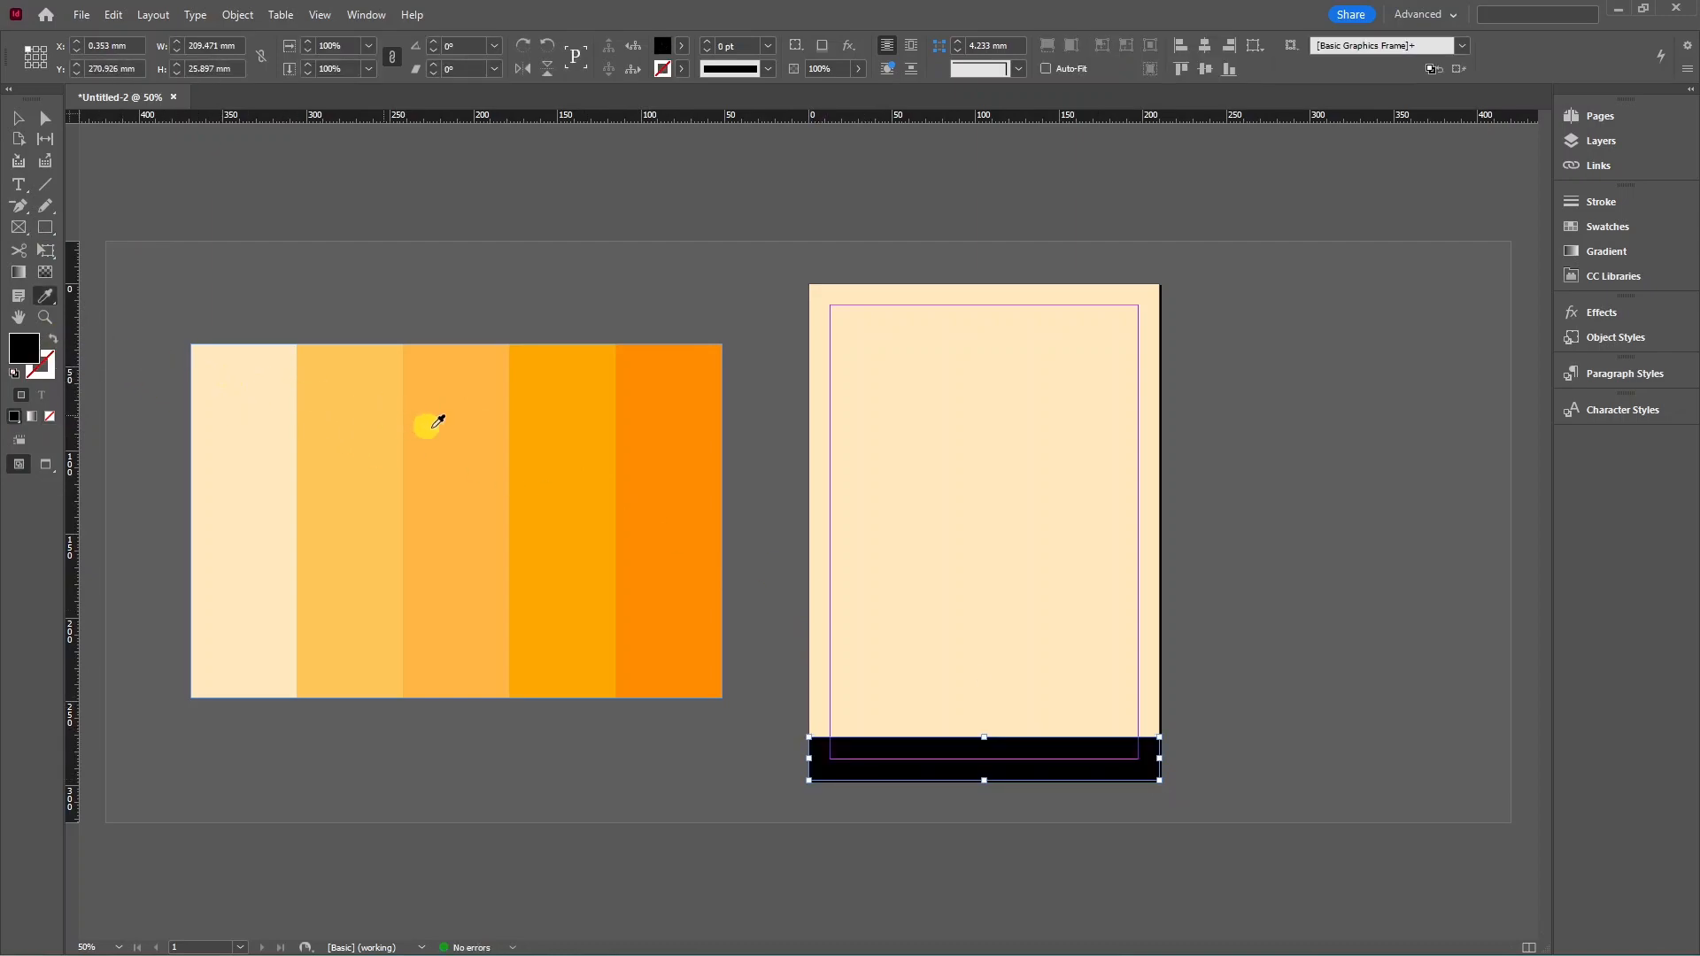
pyautogui.click(456, 464)
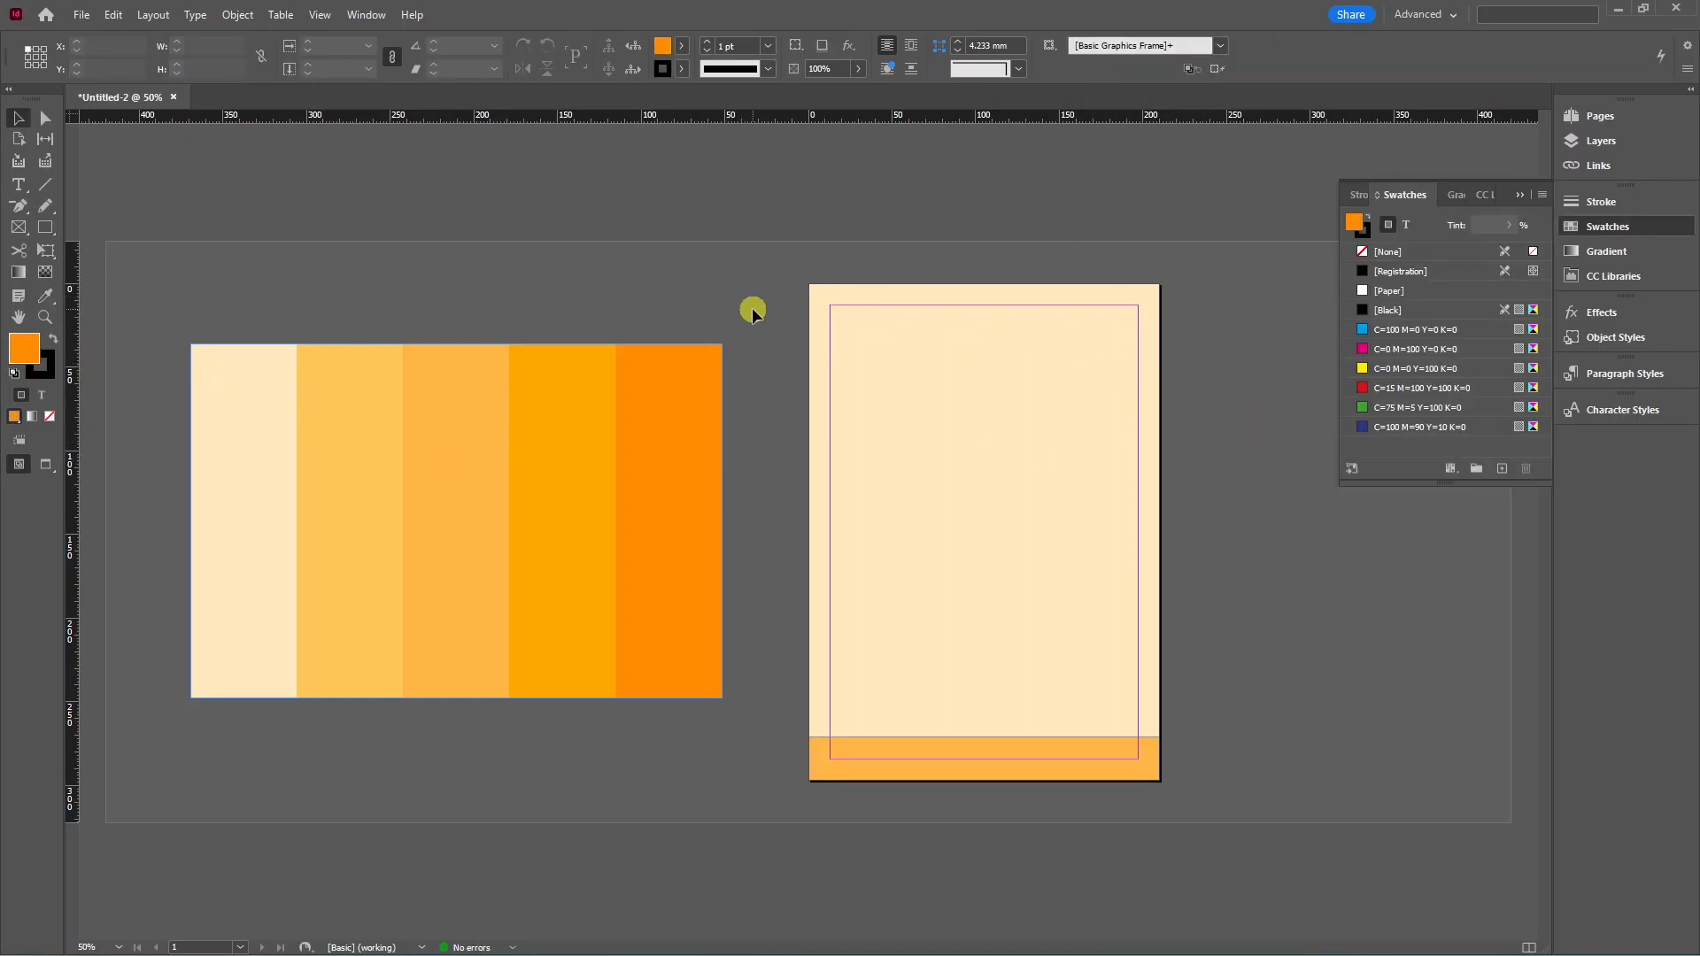
# Place the juice-glasses photo, scale it to page width, trim its bottom and align it to the page top.
pyautogui.hotkey('alt', 'Tab')
pyautogui.hotkey('alt', 'Tab')
pyautogui.moveTo(764, 336); pyautogui.dragTo(841, 353)
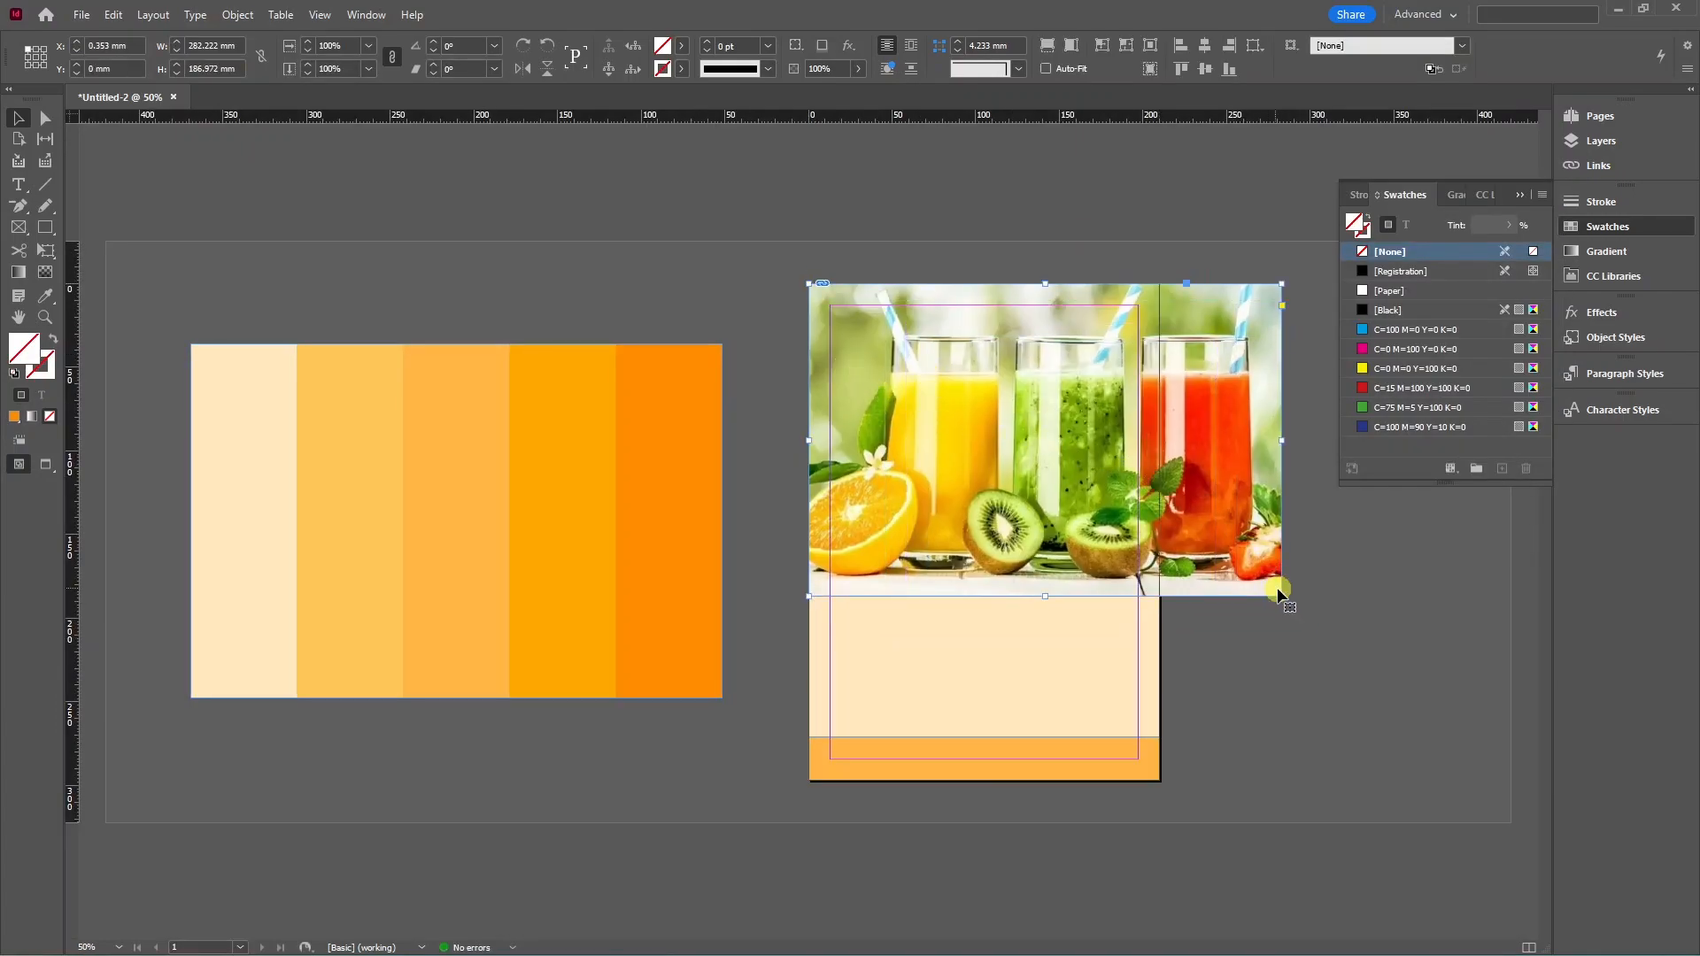
pyautogui.moveTo(1281, 596); pyautogui.dragTo(1160, 515)
pyautogui.moveTo(981, 516); pyautogui.dragTo(1024, 452)
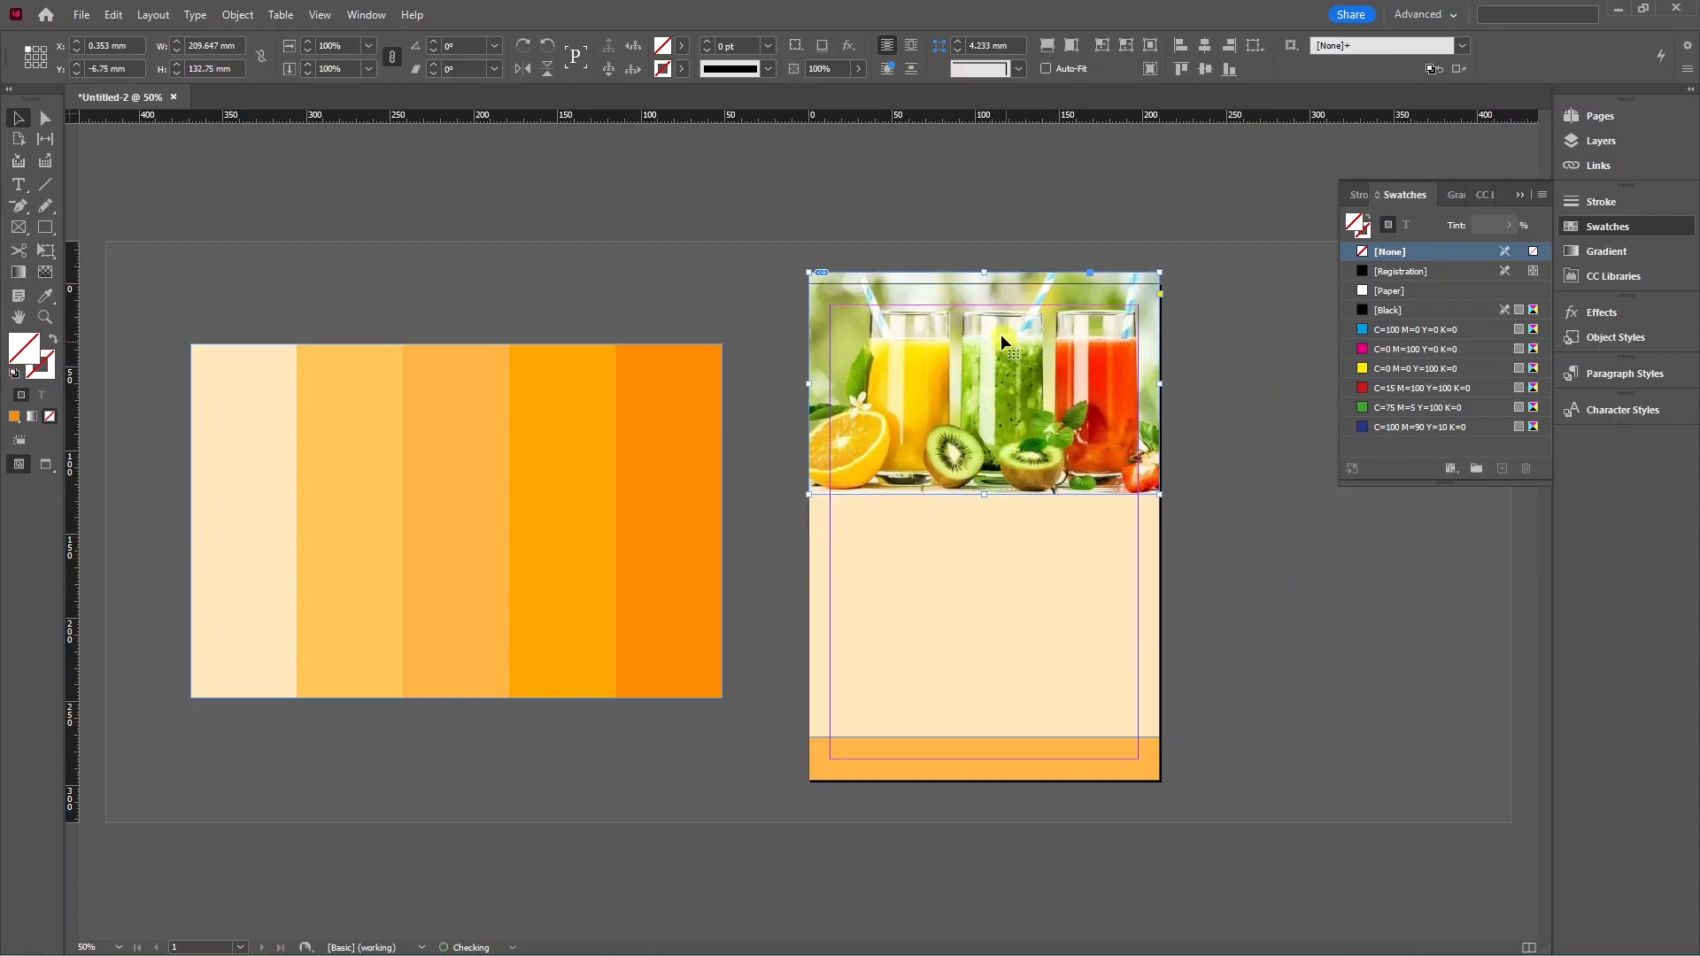
pyautogui.moveTo(985, 276); pyautogui.dragTo(983, 278)
pyautogui.click(1210, 459)
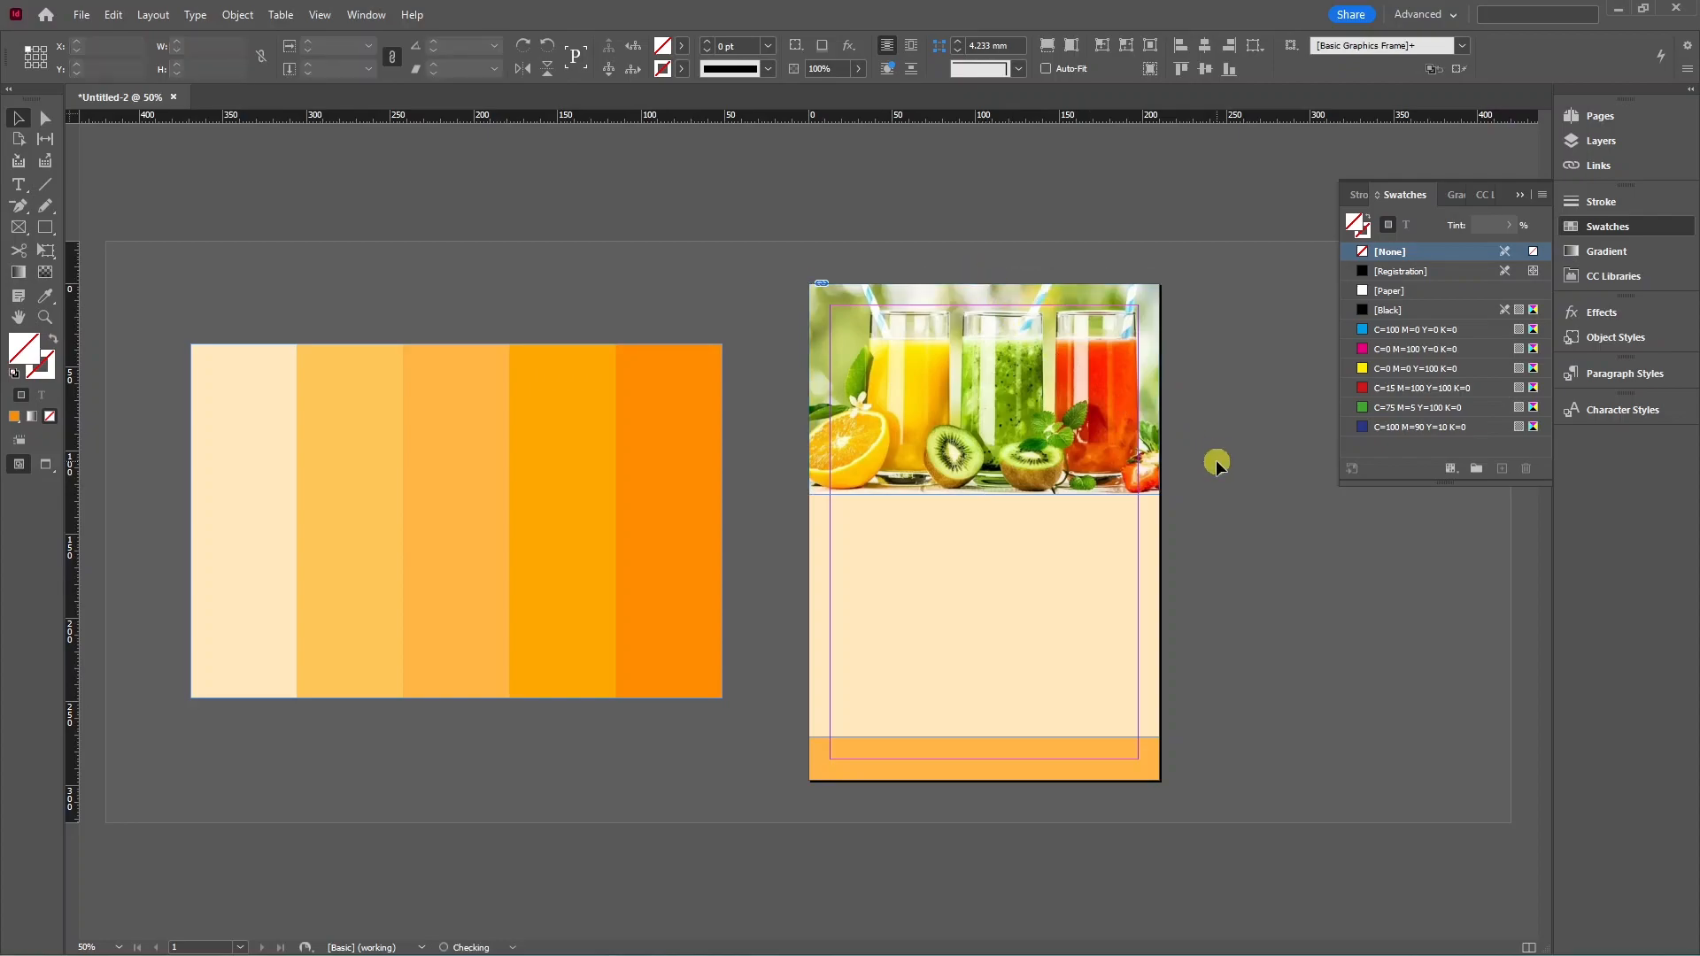
# Copy the orange bar beneath the photo as a short left-edge strip, then paste the fruit illustration.
pyautogui.press('w')
pyautogui.press('w')
pyautogui.click(926, 759)
pyautogui.moveTo(925, 767); pyautogui.dragTo(936, 531)
pyautogui.moveTo(1158, 523); pyautogui.dragTo(889, 525)
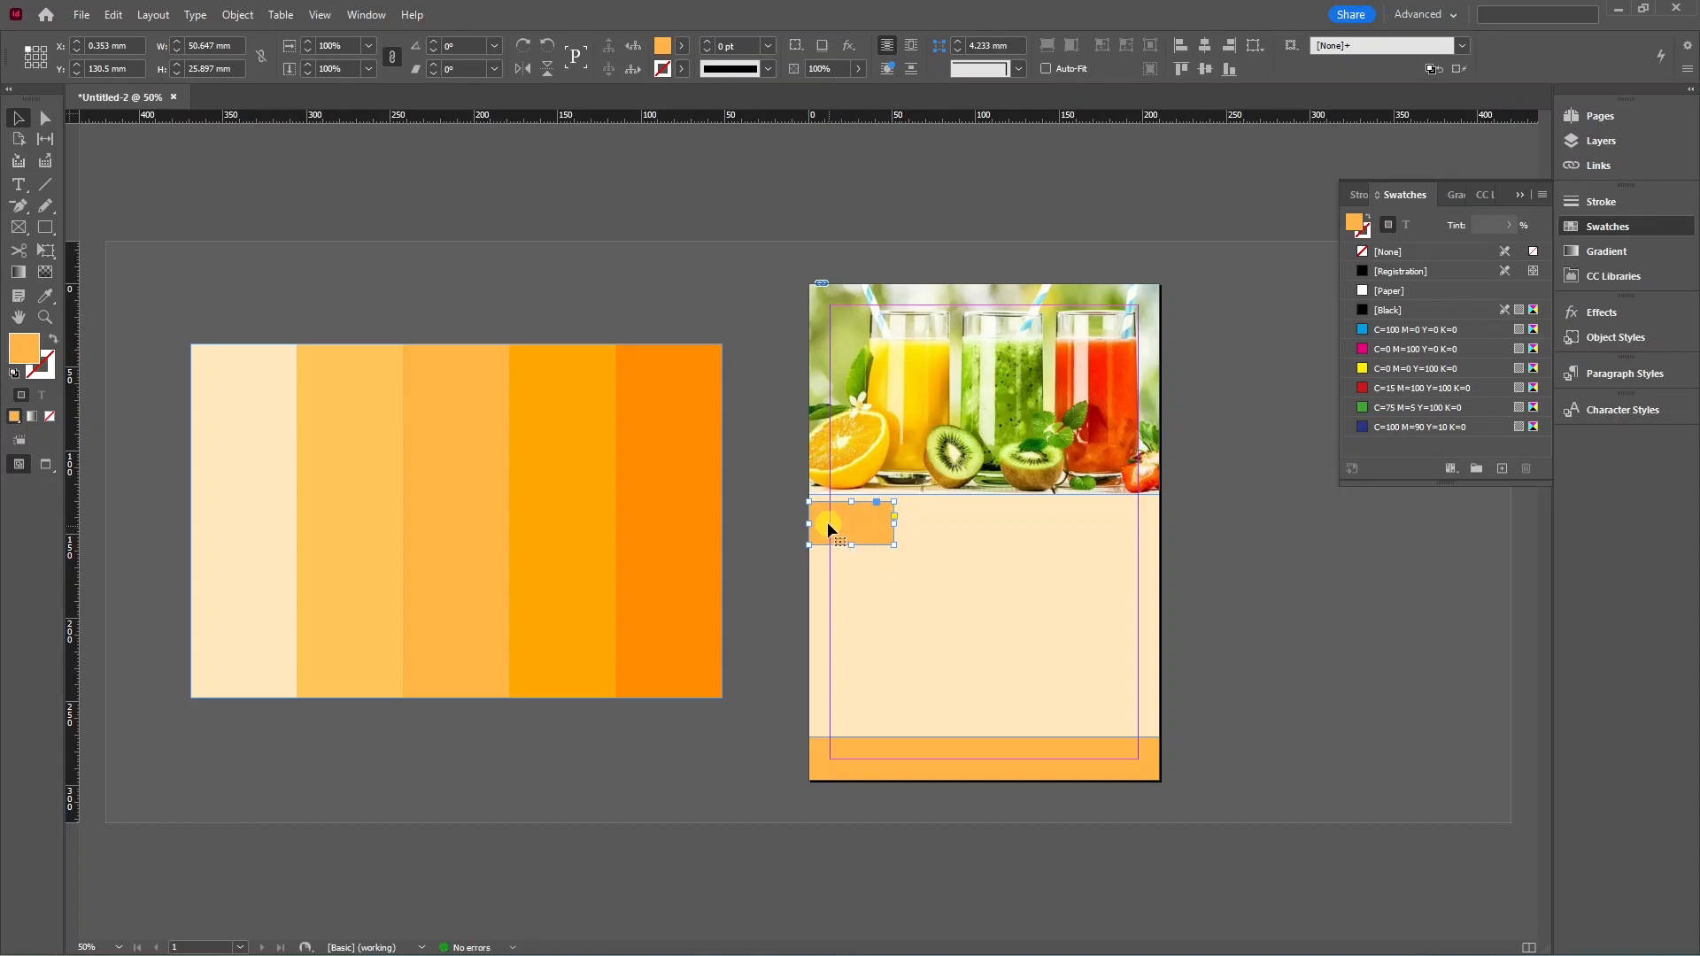
pyautogui.moveTo(894, 523); pyautogui.dragTo(908, 526)
pyautogui.click(1235, 561)
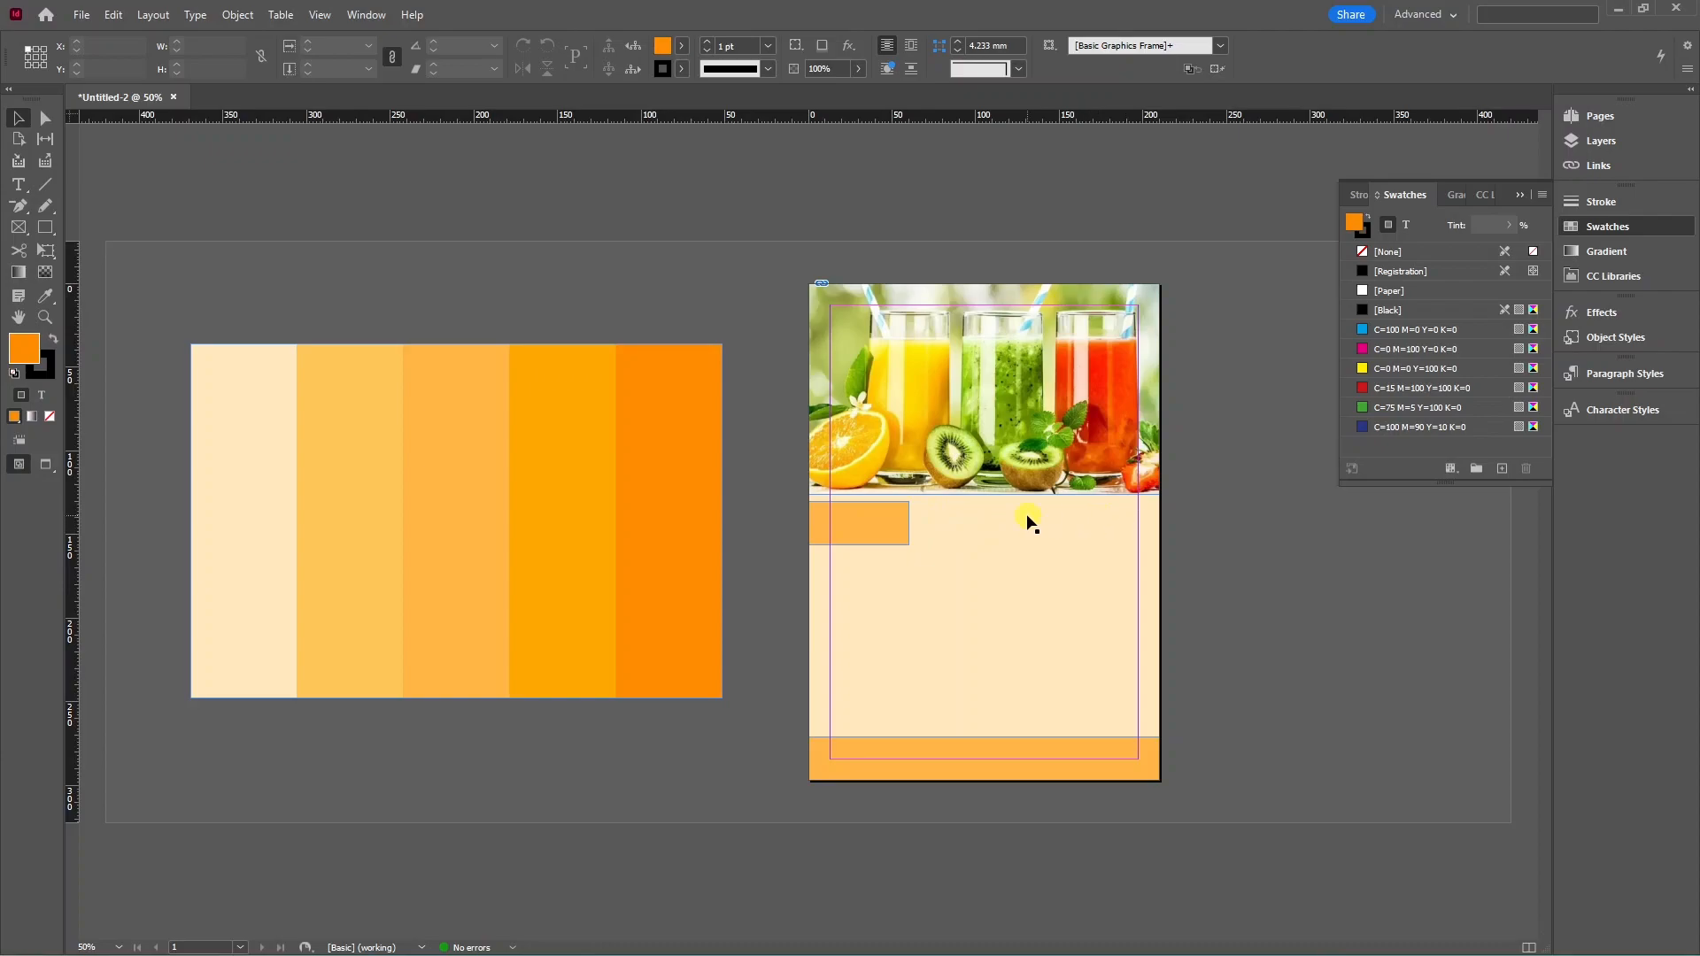
pyautogui.hotkey('ctrl', 'v')
# Crop the fruit illustration down to the whole watermelon and move it onto the page's lower area.
pyautogui.moveTo(1208, 619); pyautogui.dragTo(544, 594)
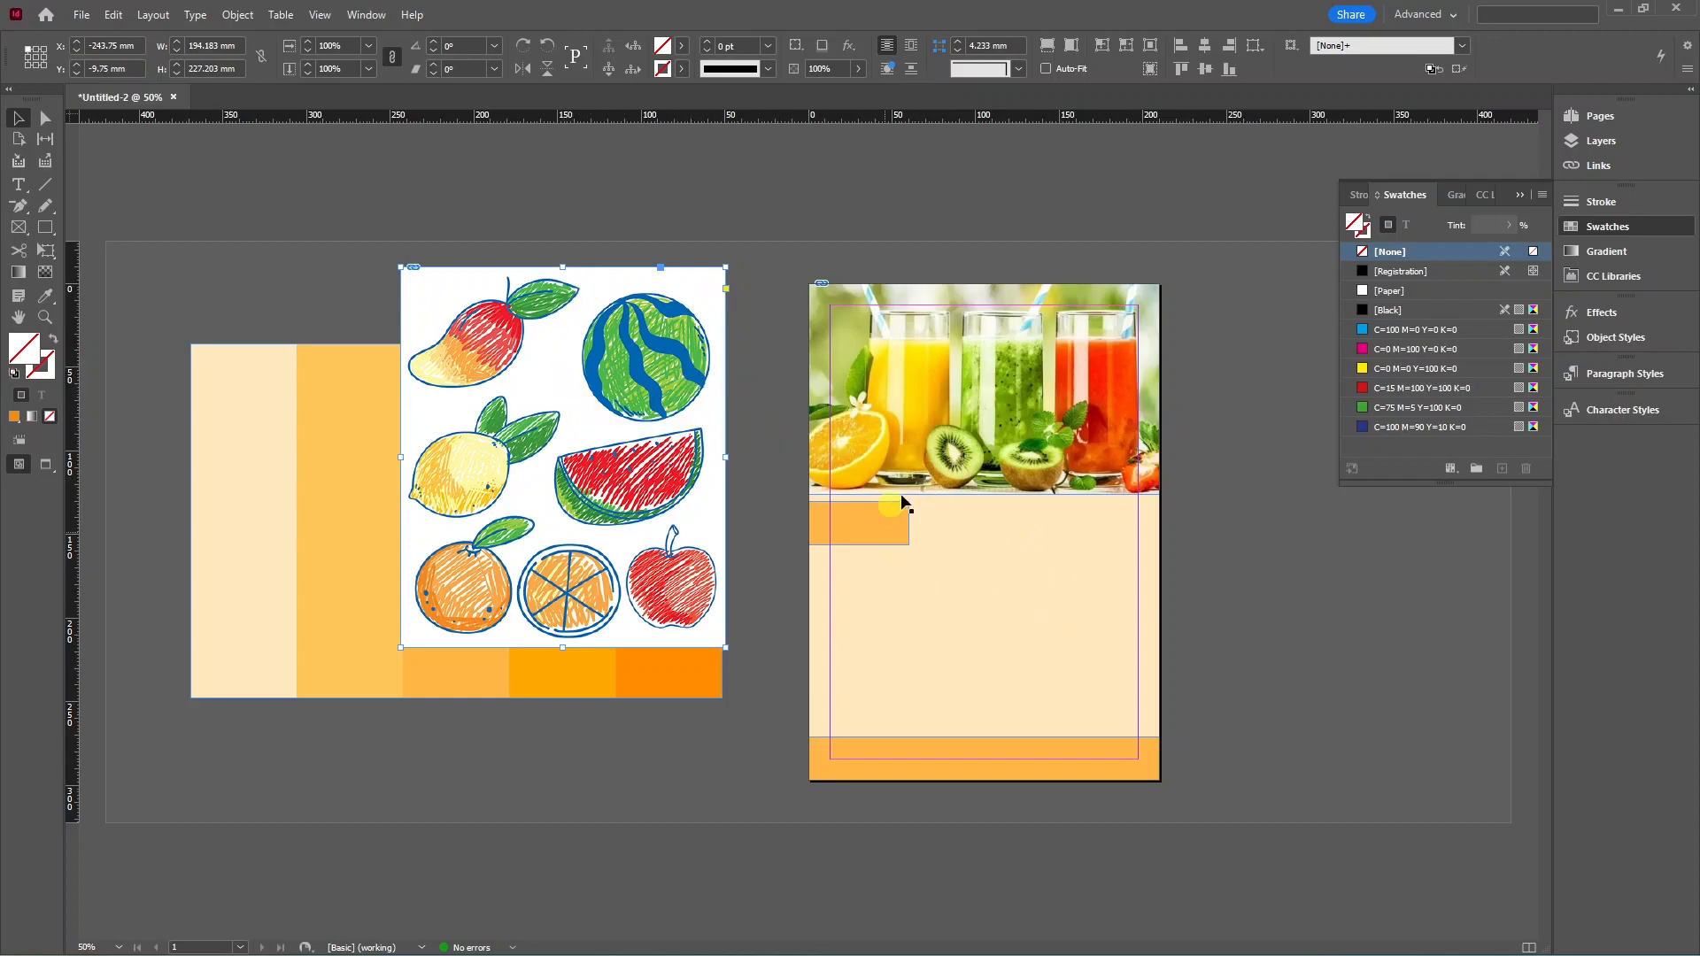
pyautogui.moveTo(562, 647); pyautogui.dragTo(531, 427)
pyautogui.moveTo(401, 347); pyautogui.dragTo(572, 358)
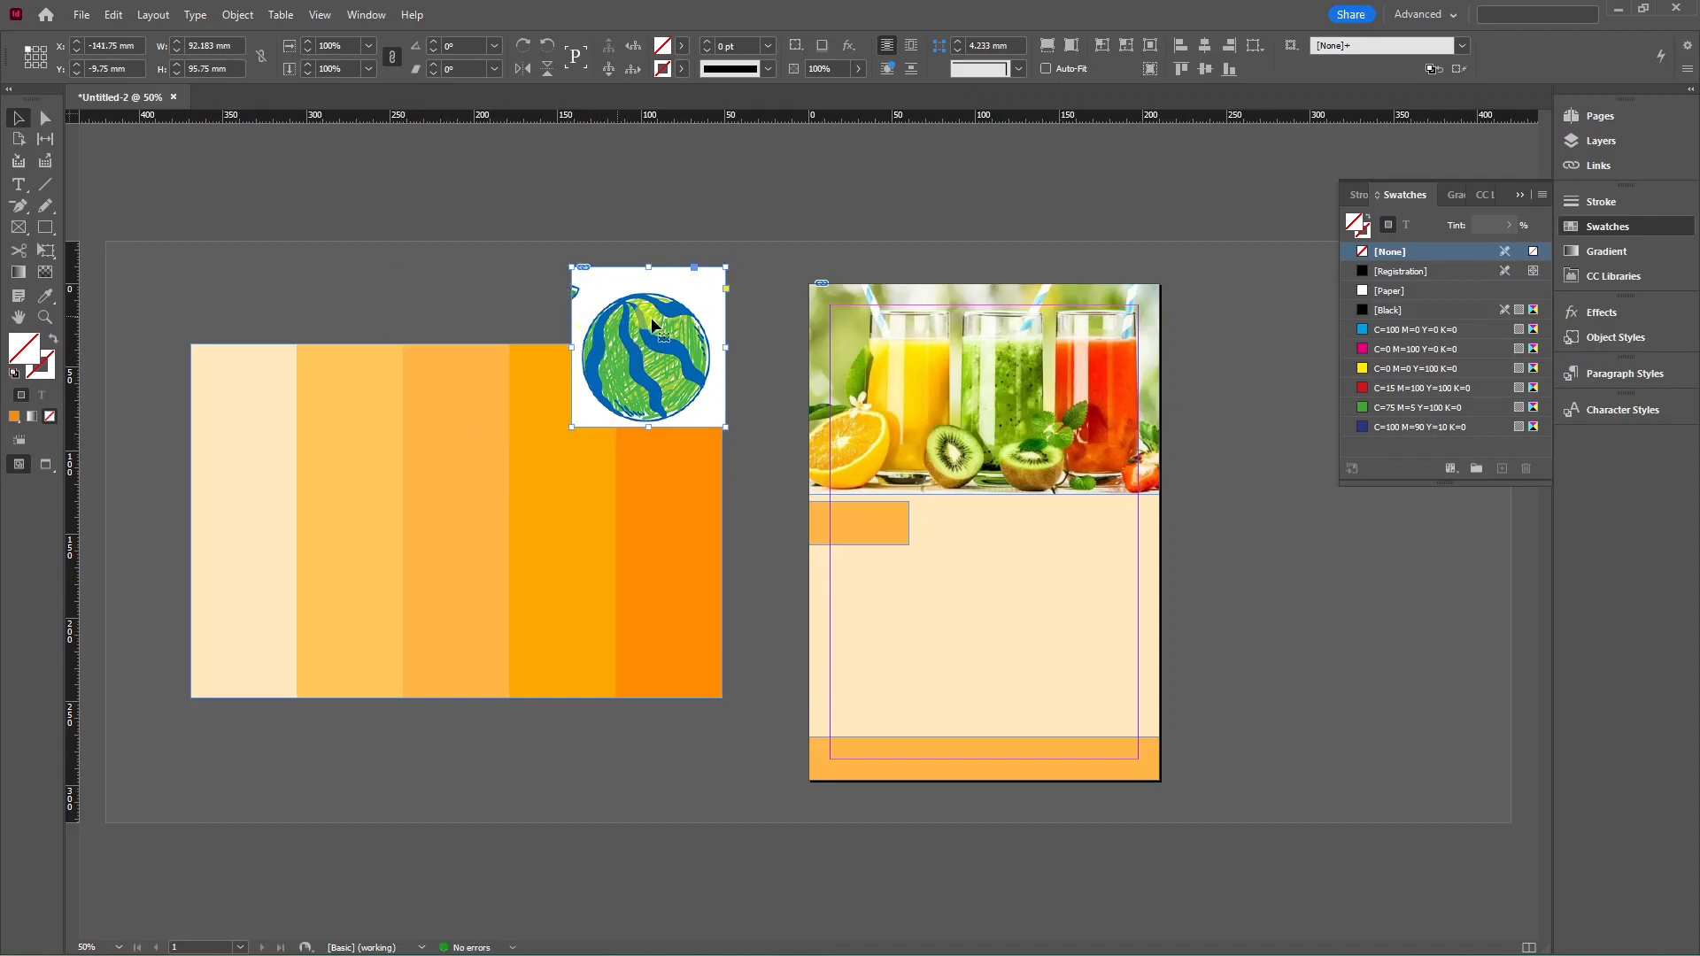
pyautogui.press('a')
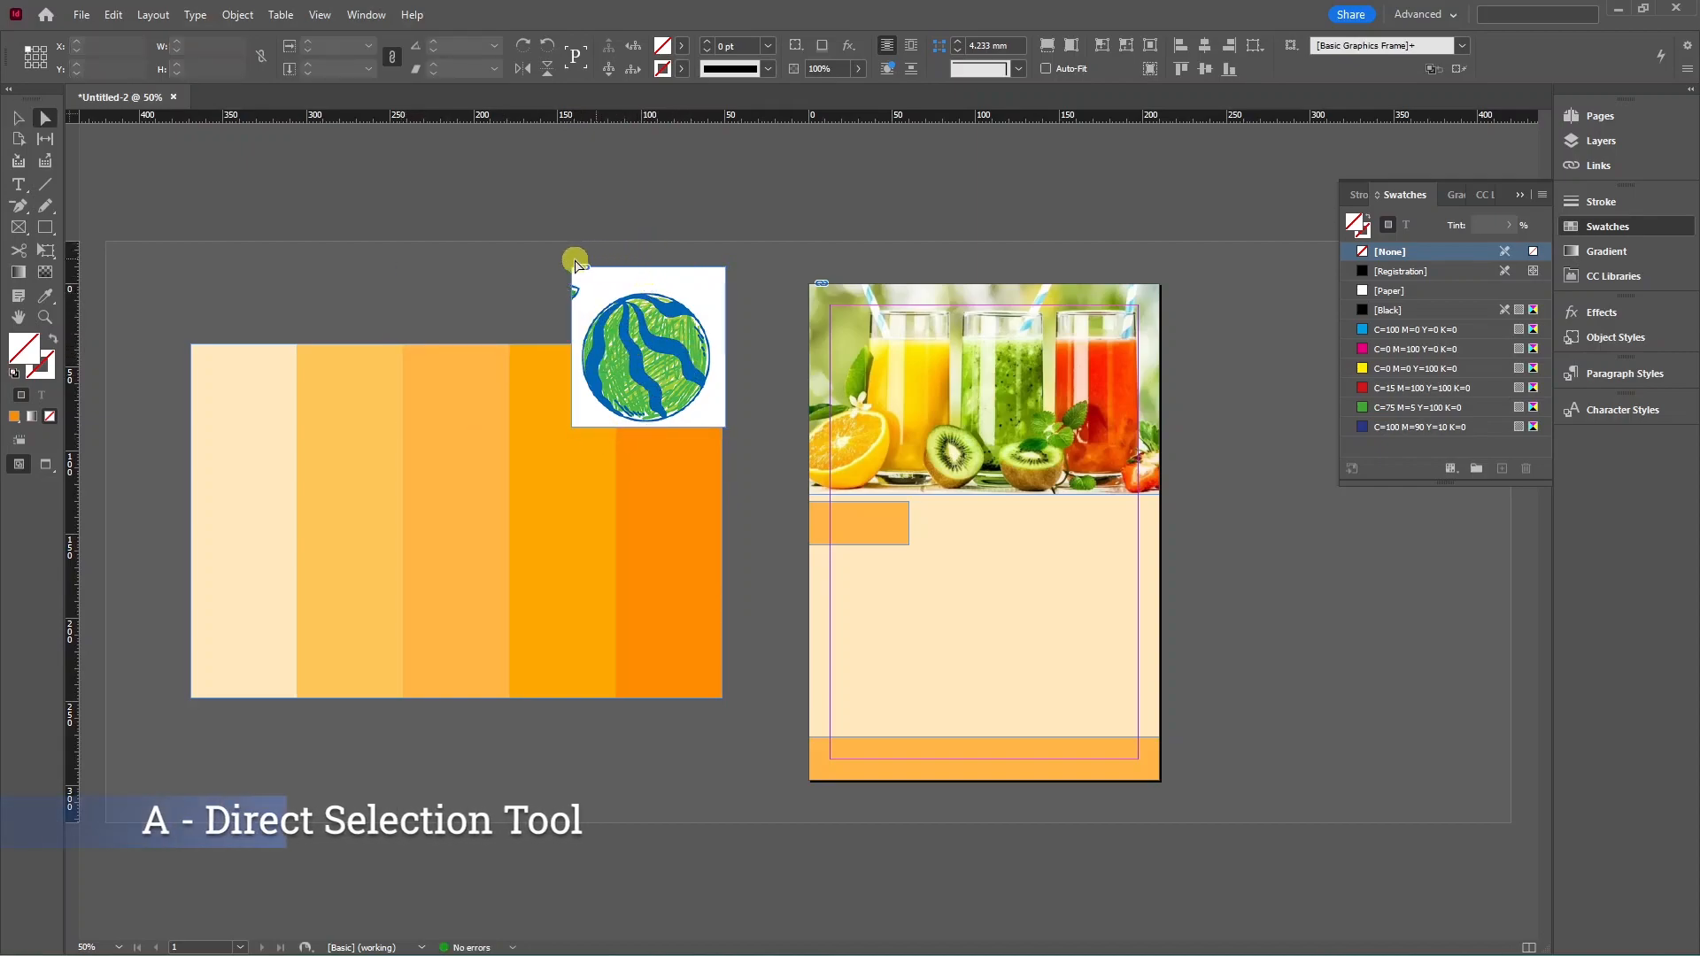
pyautogui.click(577, 272)
pyautogui.moveTo(576, 273); pyautogui.dragTo(589, 282)
pyautogui.click(18, 119)
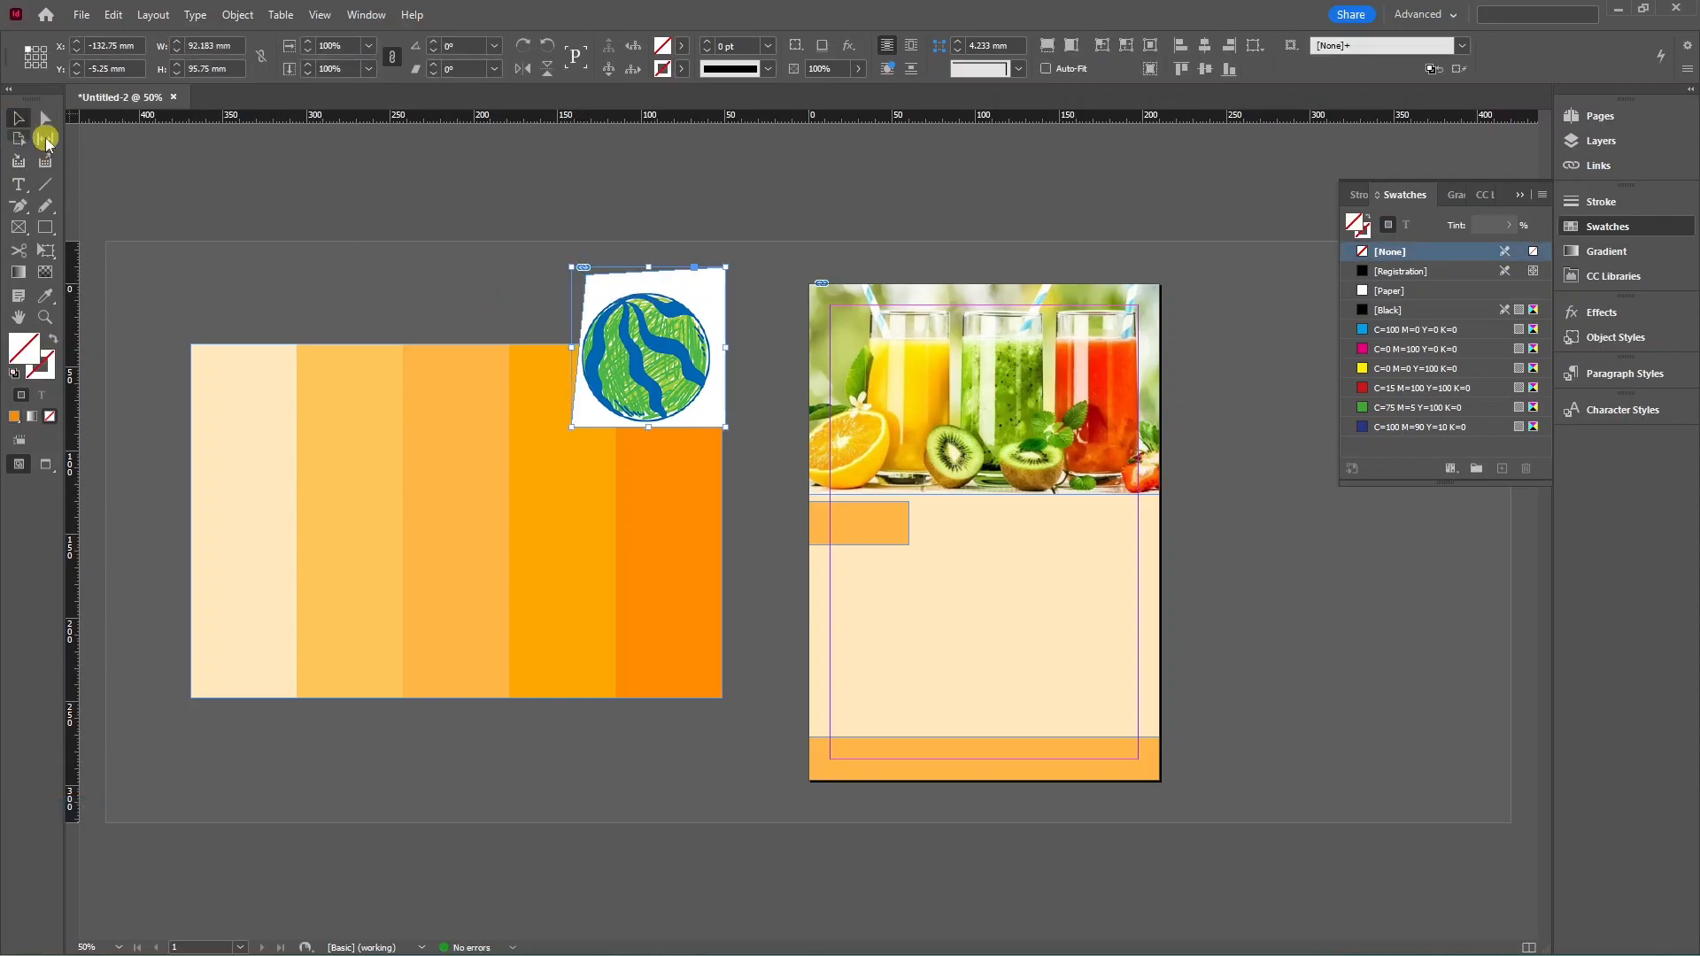
pyautogui.click(327, 208)
pyautogui.moveTo(691, 304); pyautogui.dragTo(1072, 549)
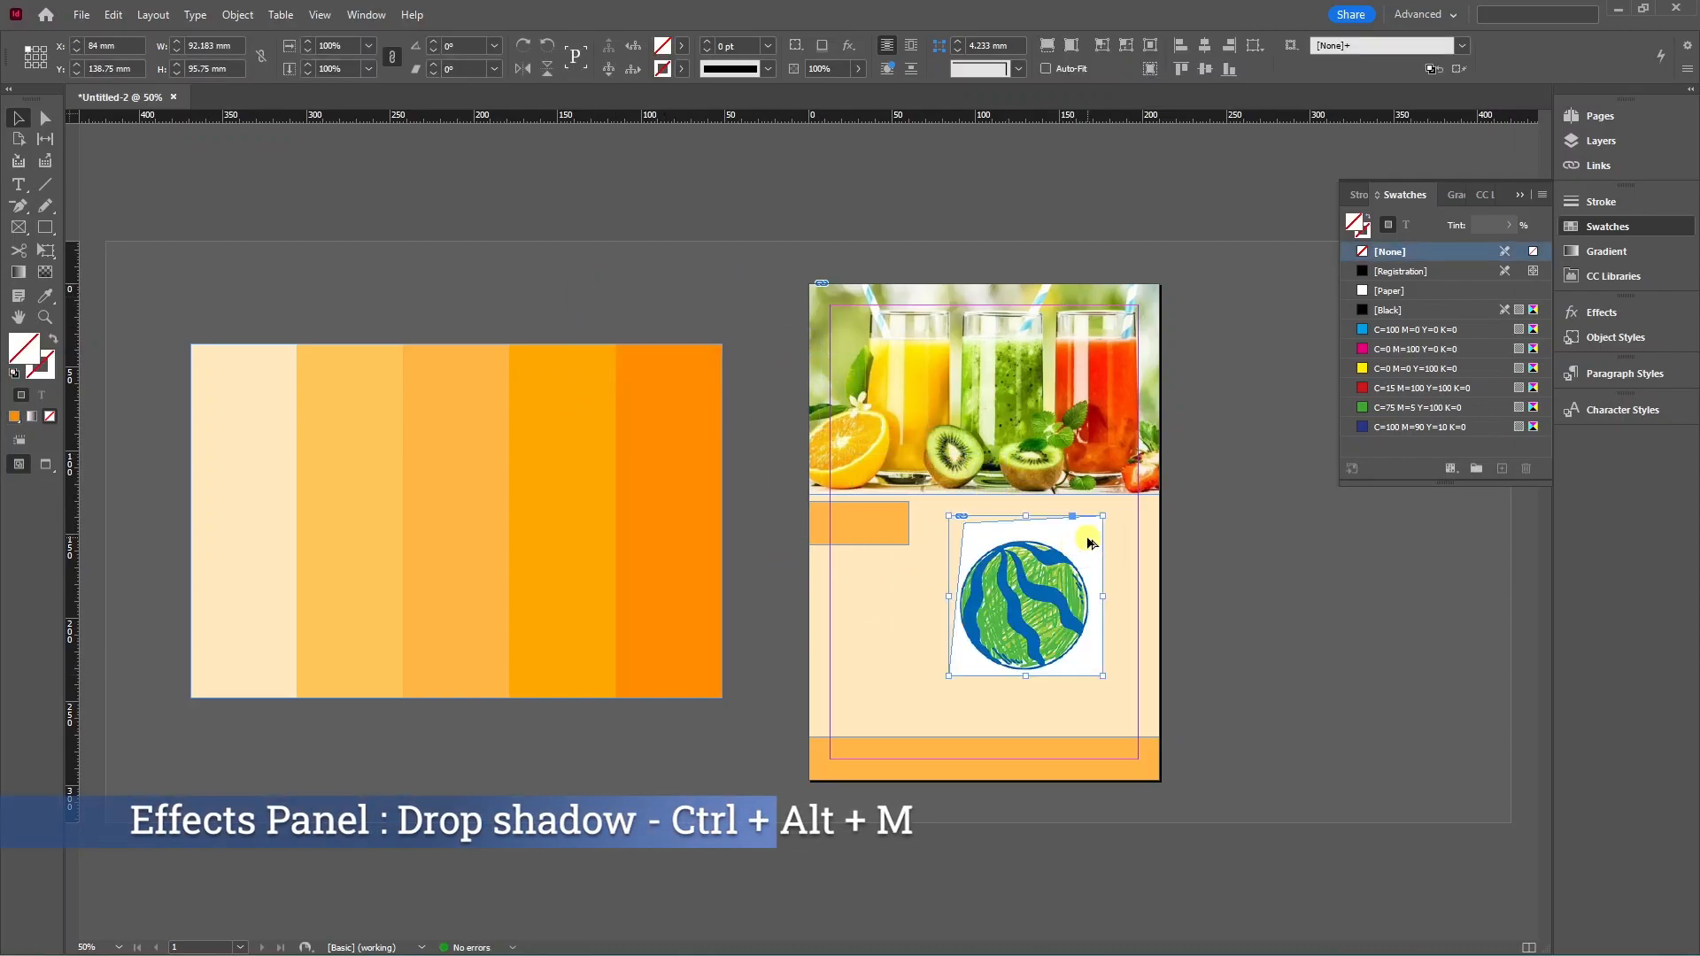
# Remove the drop shadow, set the watermelon to Multiply blending, and shrink it under the photo.
pyautogui.hotkey('ctrl', 'alt', 'm')
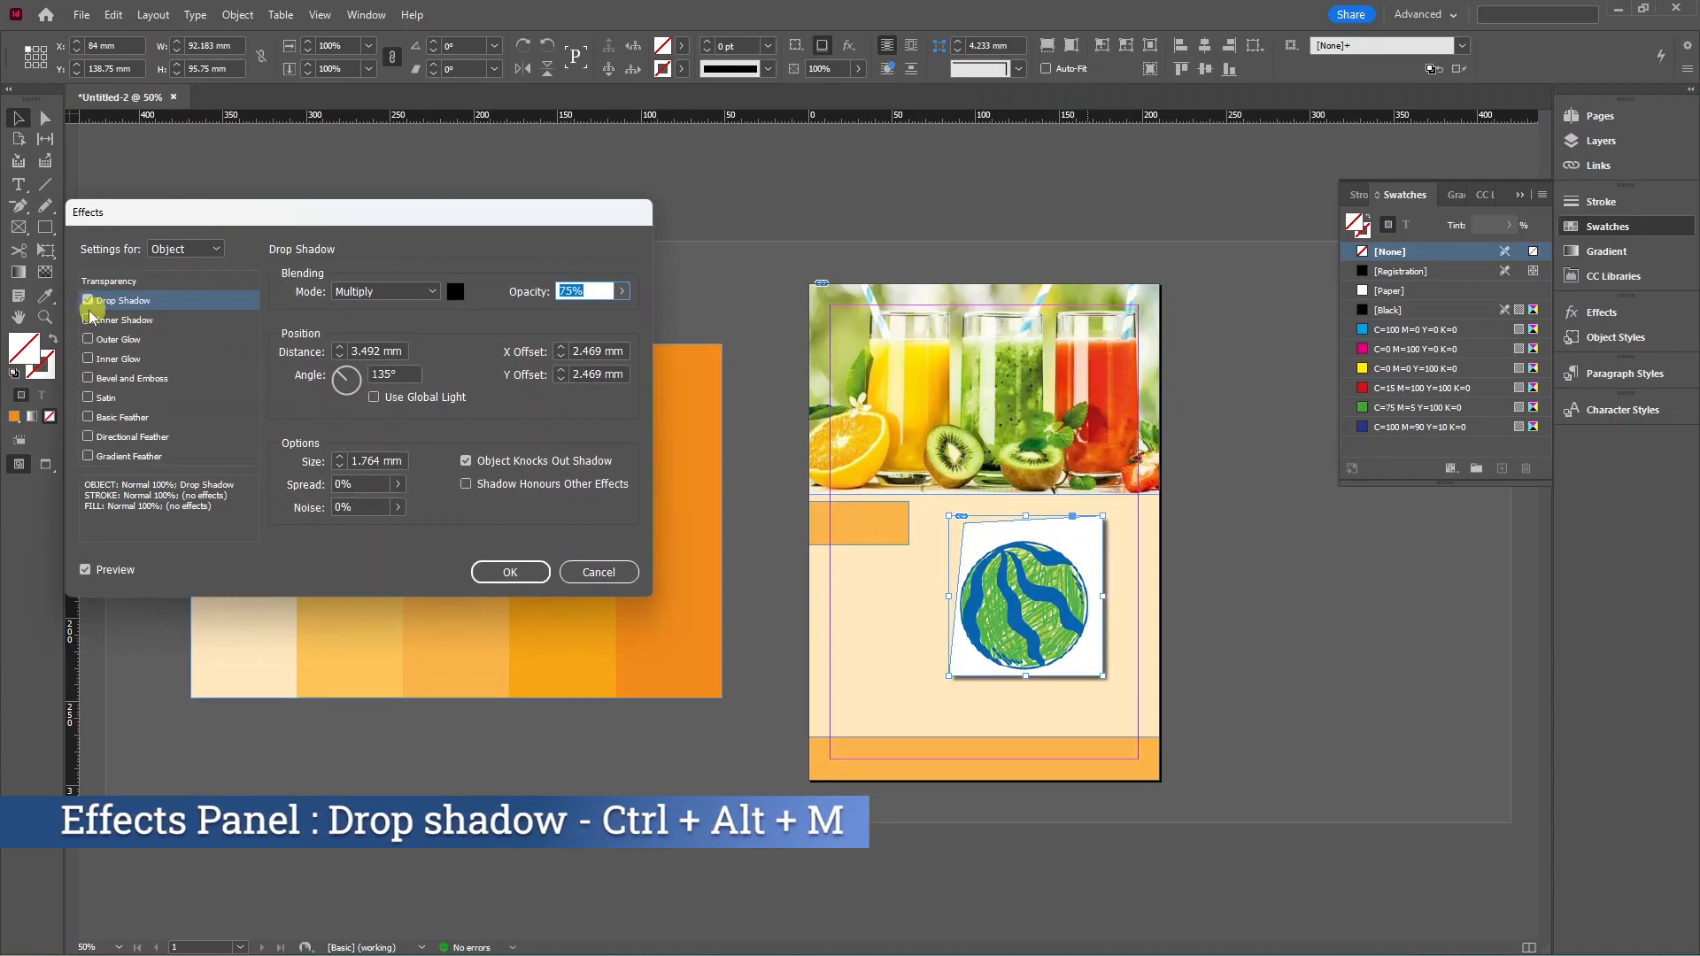
pyautogui.click(89, 301)
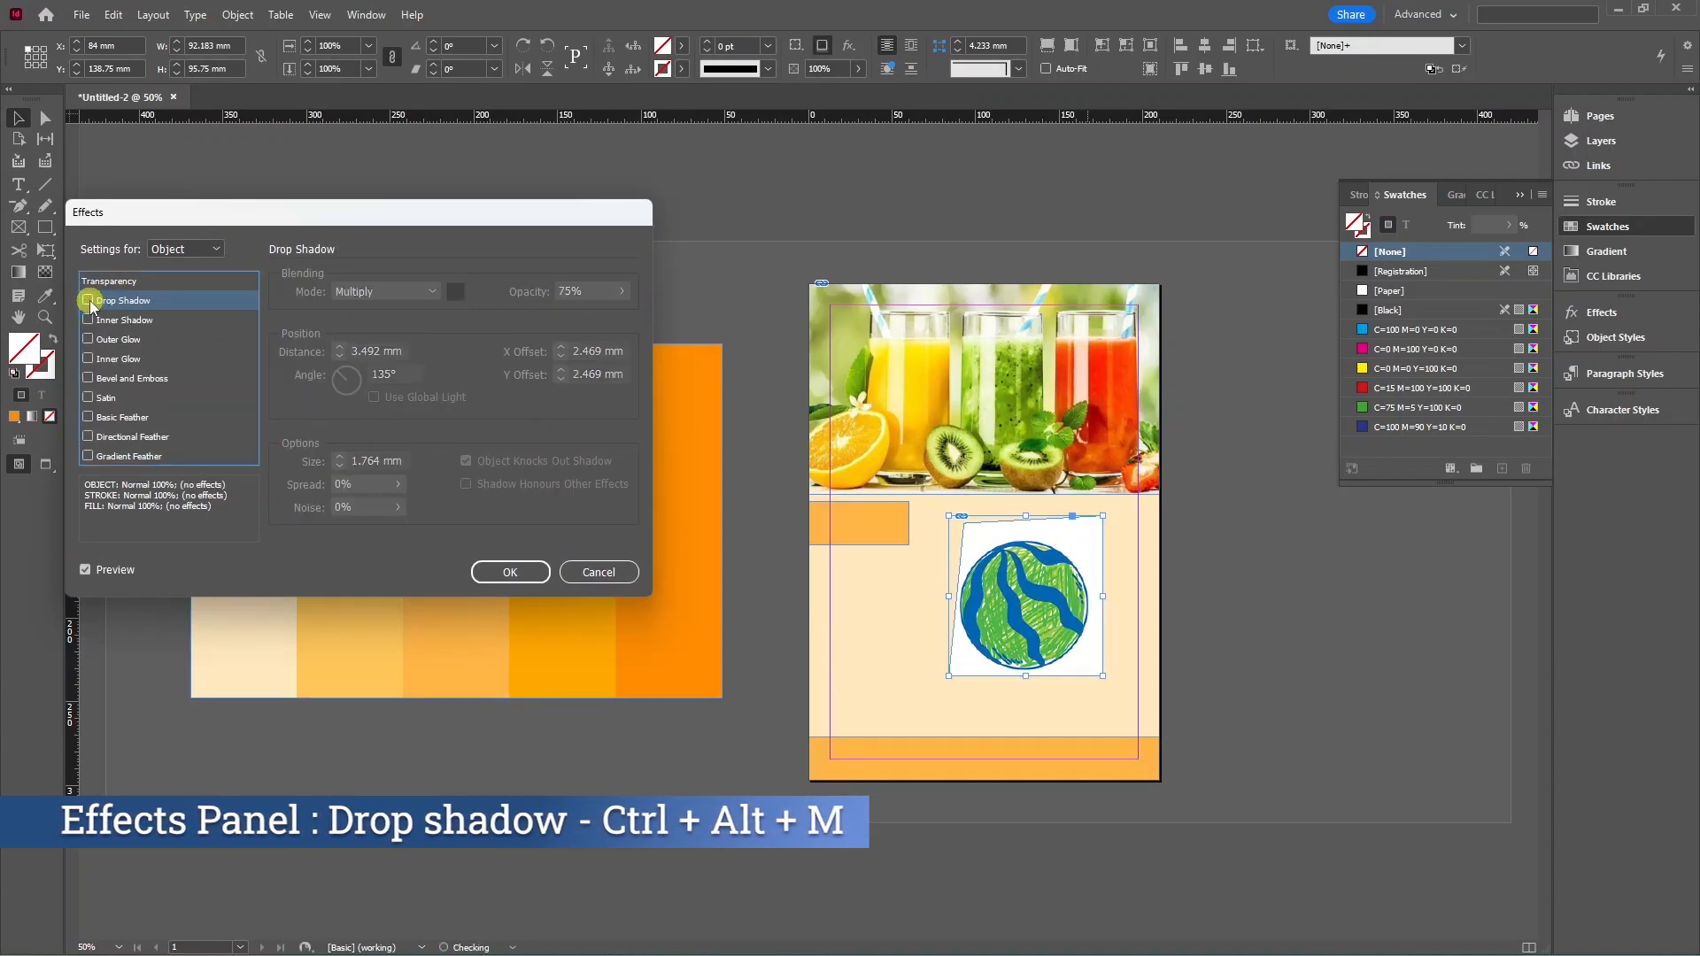
pyautogui.click(114, 280)
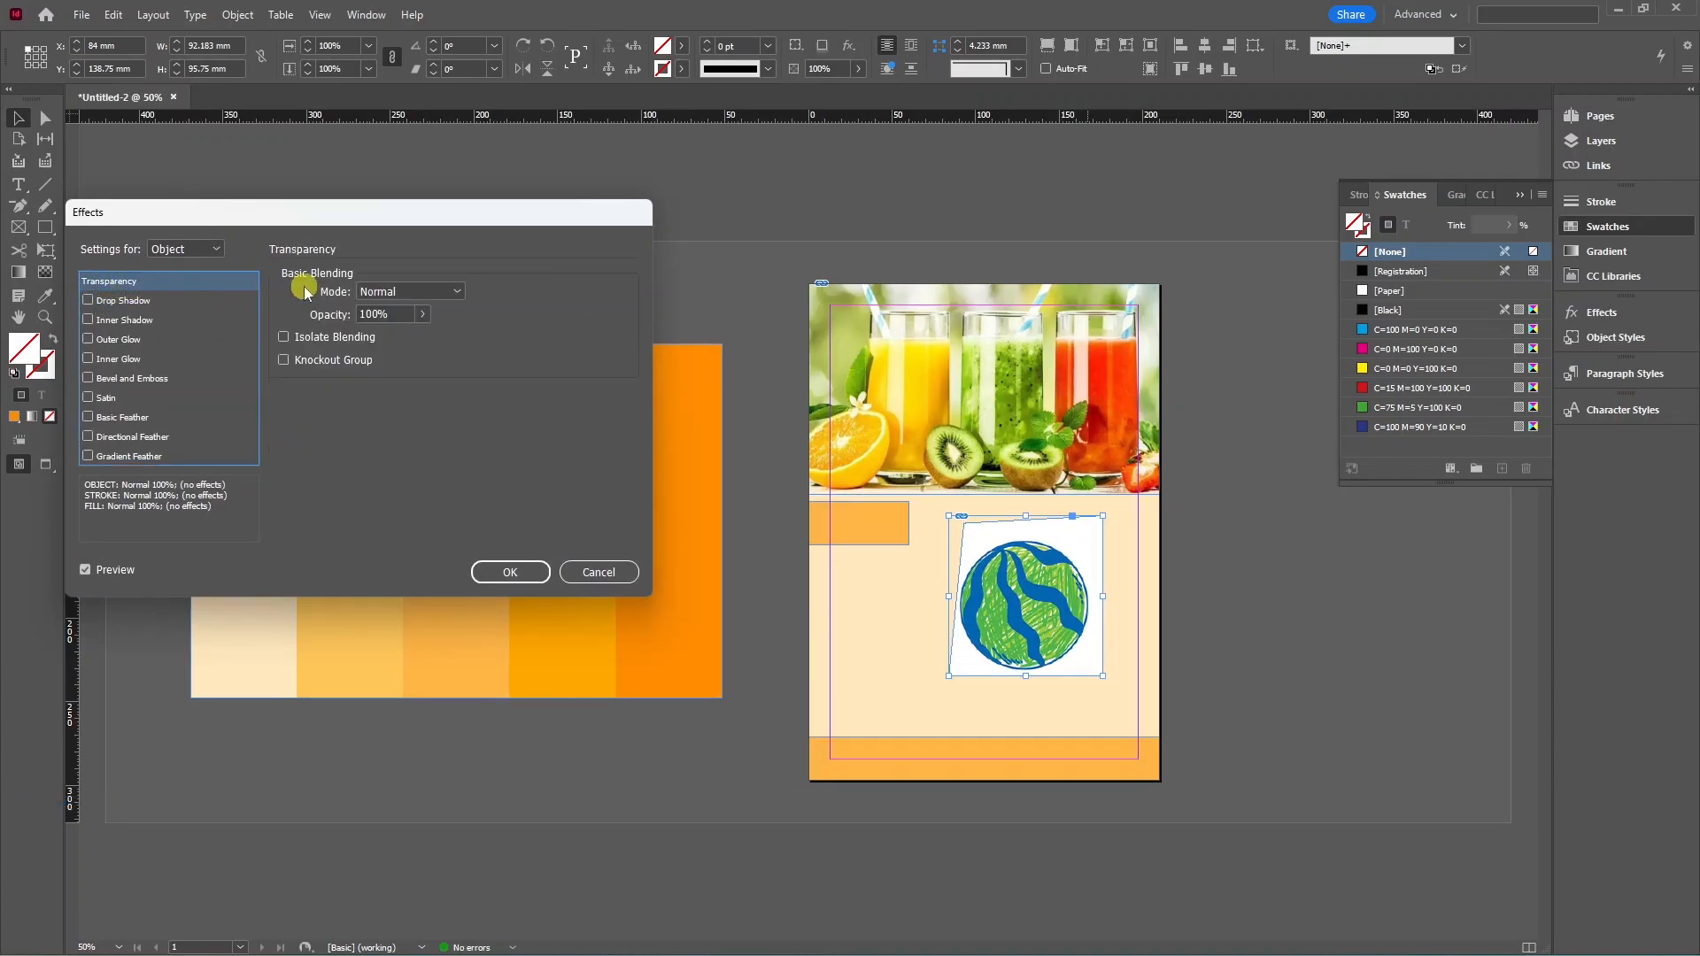
pyautogui.click(407, 291)
pyautogui.click(410, 334)
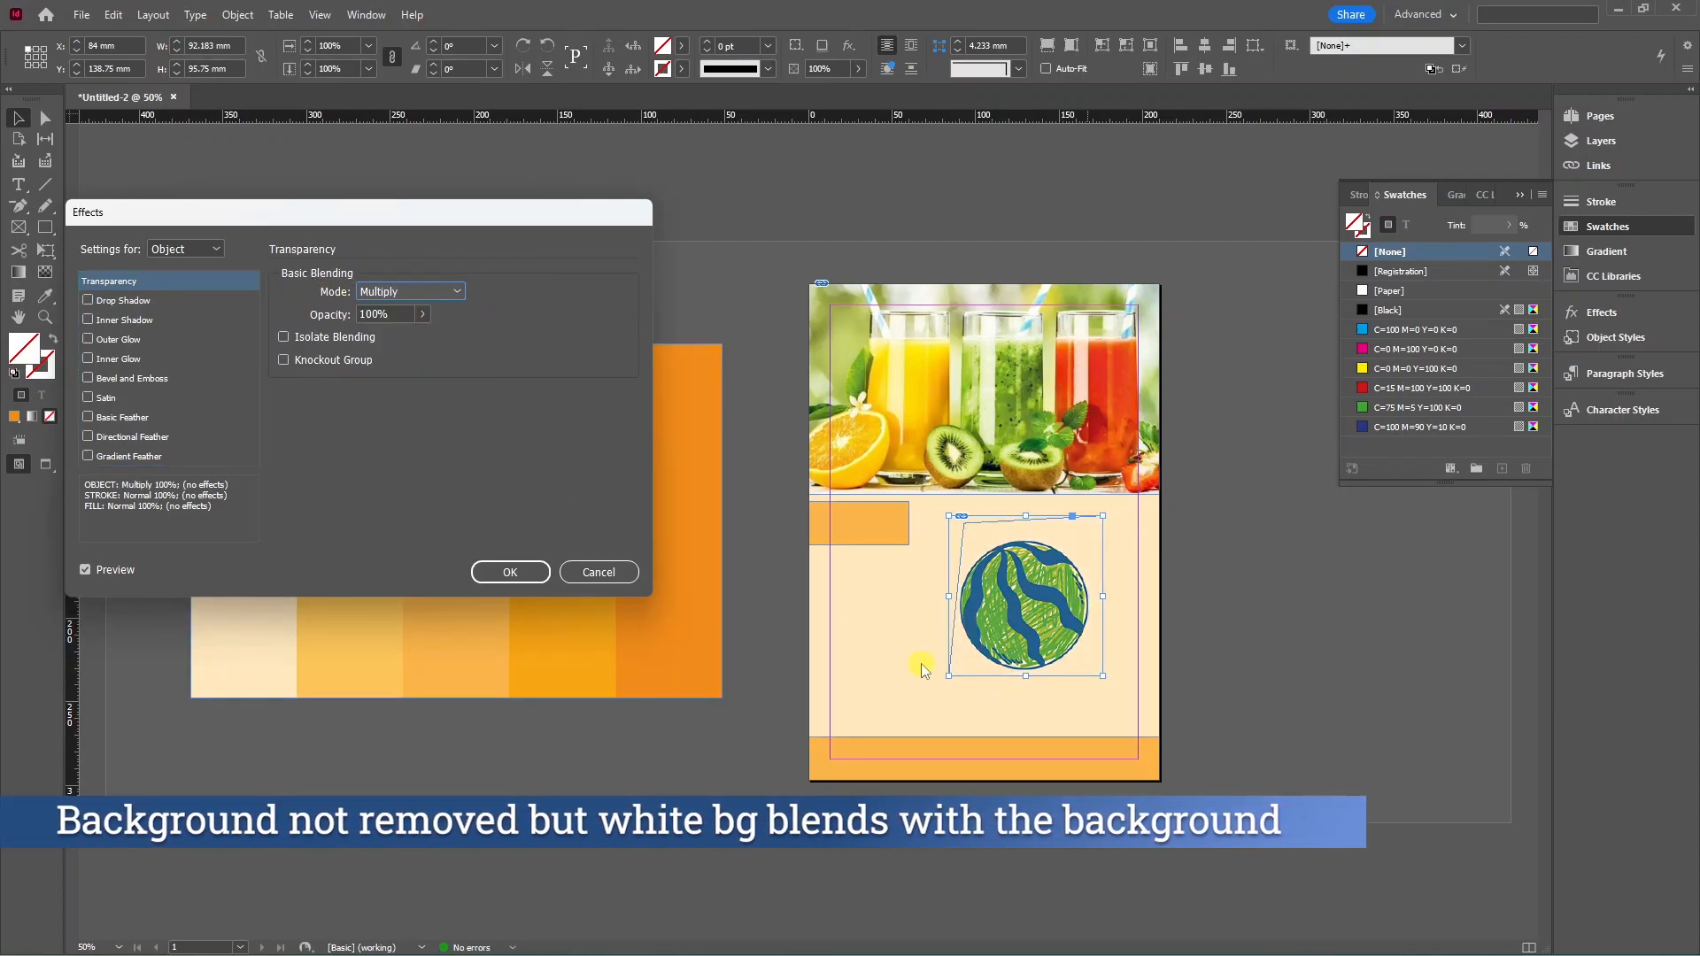
pyautogui.click(540, 571)
pyautogui.moveTo(1103, 675); pyautogui.dragTo(631, 301)
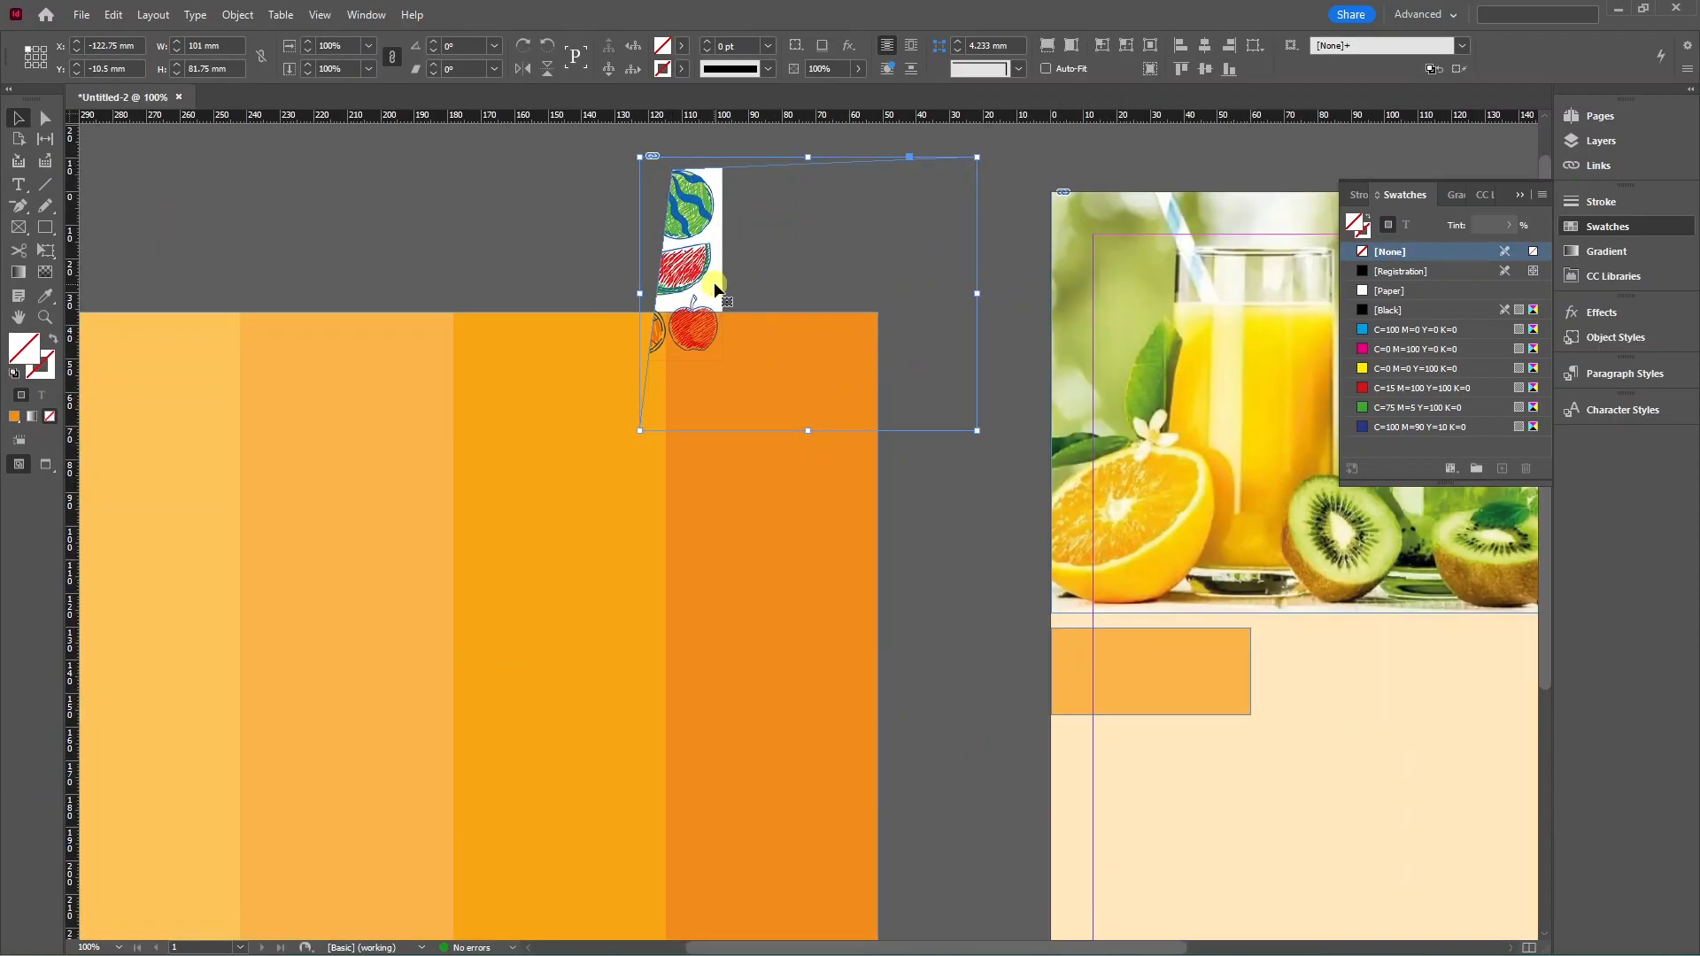
# Crop copies of the fruit sketch down to the watermelon slice and the orange.
pyautogui.moveTo(714, 289); pyautogui.dragTo(576, 281)
pyautogui.scroll(2, 702, 232)
pyautogui.moveTo(861, 502); pyautogui.dragTo(850, 308)
pyautogui.scroll(2, 664, 247)
pyautogui.moveTo(485, 367); pyautogui.dragTo(576, 354)
pyautogui.moveTo(860, 368); pyautogui.dragTo(834, 344)
pyautogui.click(431, 359)
pyautogui.scroll(-5, 431, 359)
pyautogui.moveTo(465, 288); pyautogui.dragTo(1081, 576)
pyautogui.scroll(3, 611, 283)
pyautogui.scroll(-6, 937, 443)
# Place the slice, orange and apple in an evenly spaced row beside the orange strip.
pyautogui.moveTo(463, 297); pyautogui.dragTo(1004, 576)
pyautogui.keyDown('alt'); pyautogui.moveTo(1231, 571); pyautogui.dragTo(1295, 571); pyautogui.keyUp('alt')
pyautogui.scroll(5, 553, 430)
pyautogui.scroll(-5, 553, 442)
pyautogui.click(1050, 577)
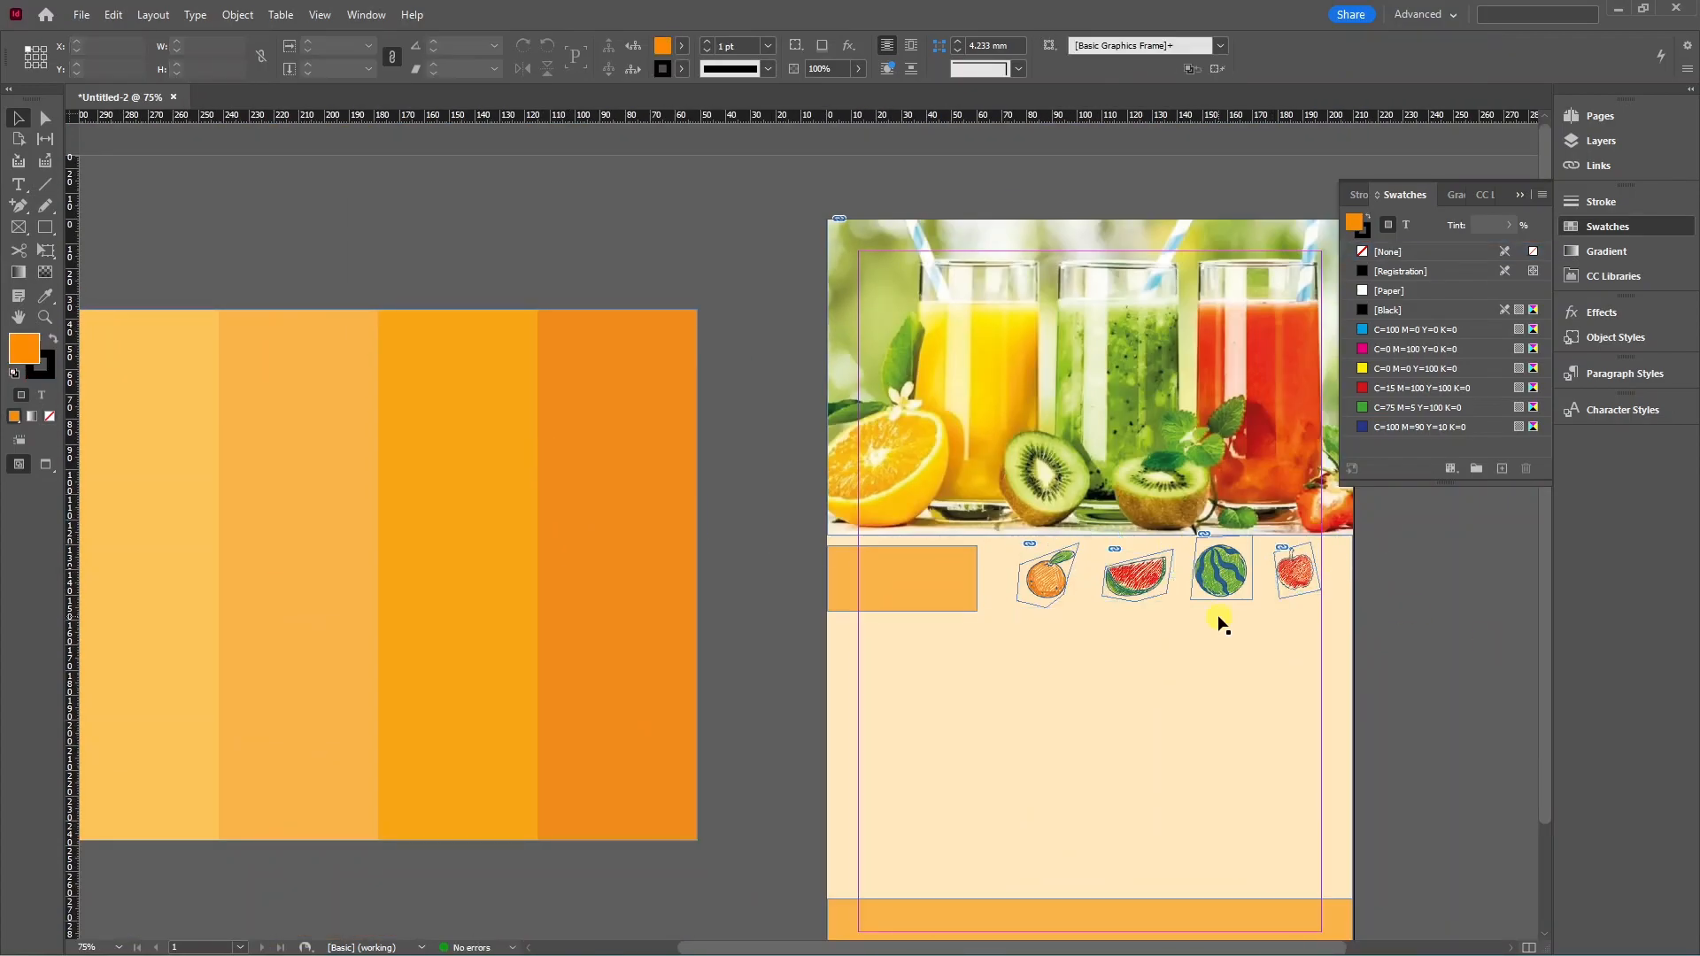
pyautogui.moveTo(1488, 641); pyautogui.dragTo(1390, 574)
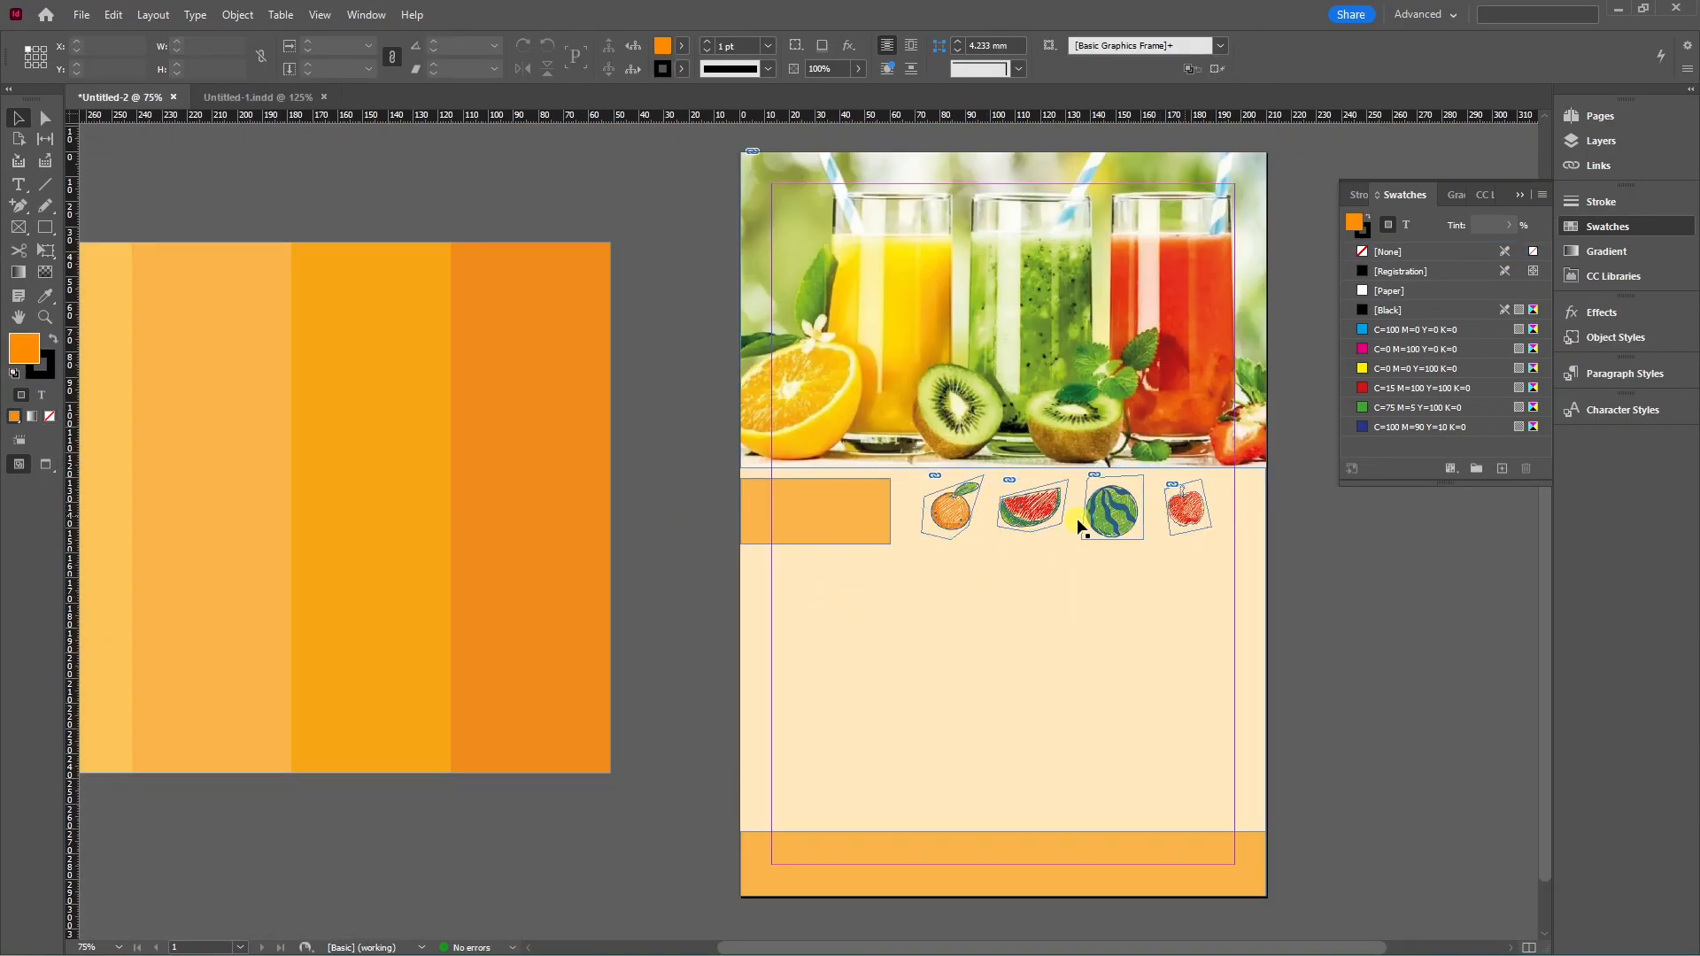
pyautogui.scroll(-1, 961, 503)
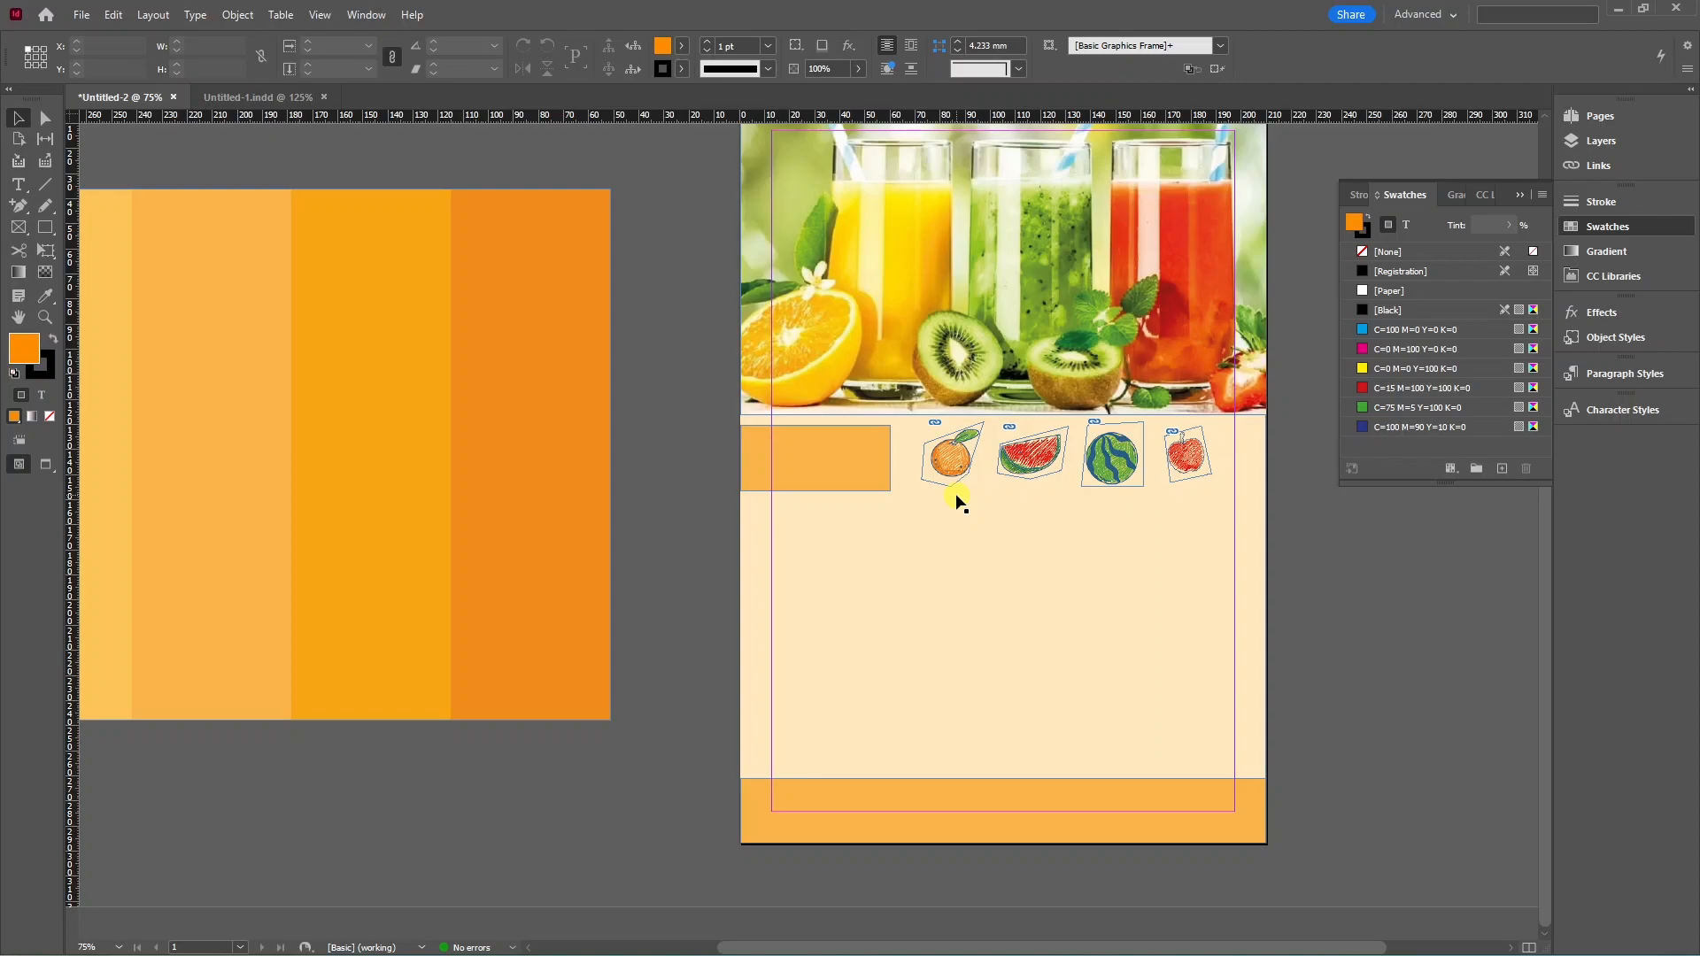
# Paste the Fruit / Quantity / Price juice list into a new text frame below the sketches, then duplicate the frame.
pyautogui.press('t')
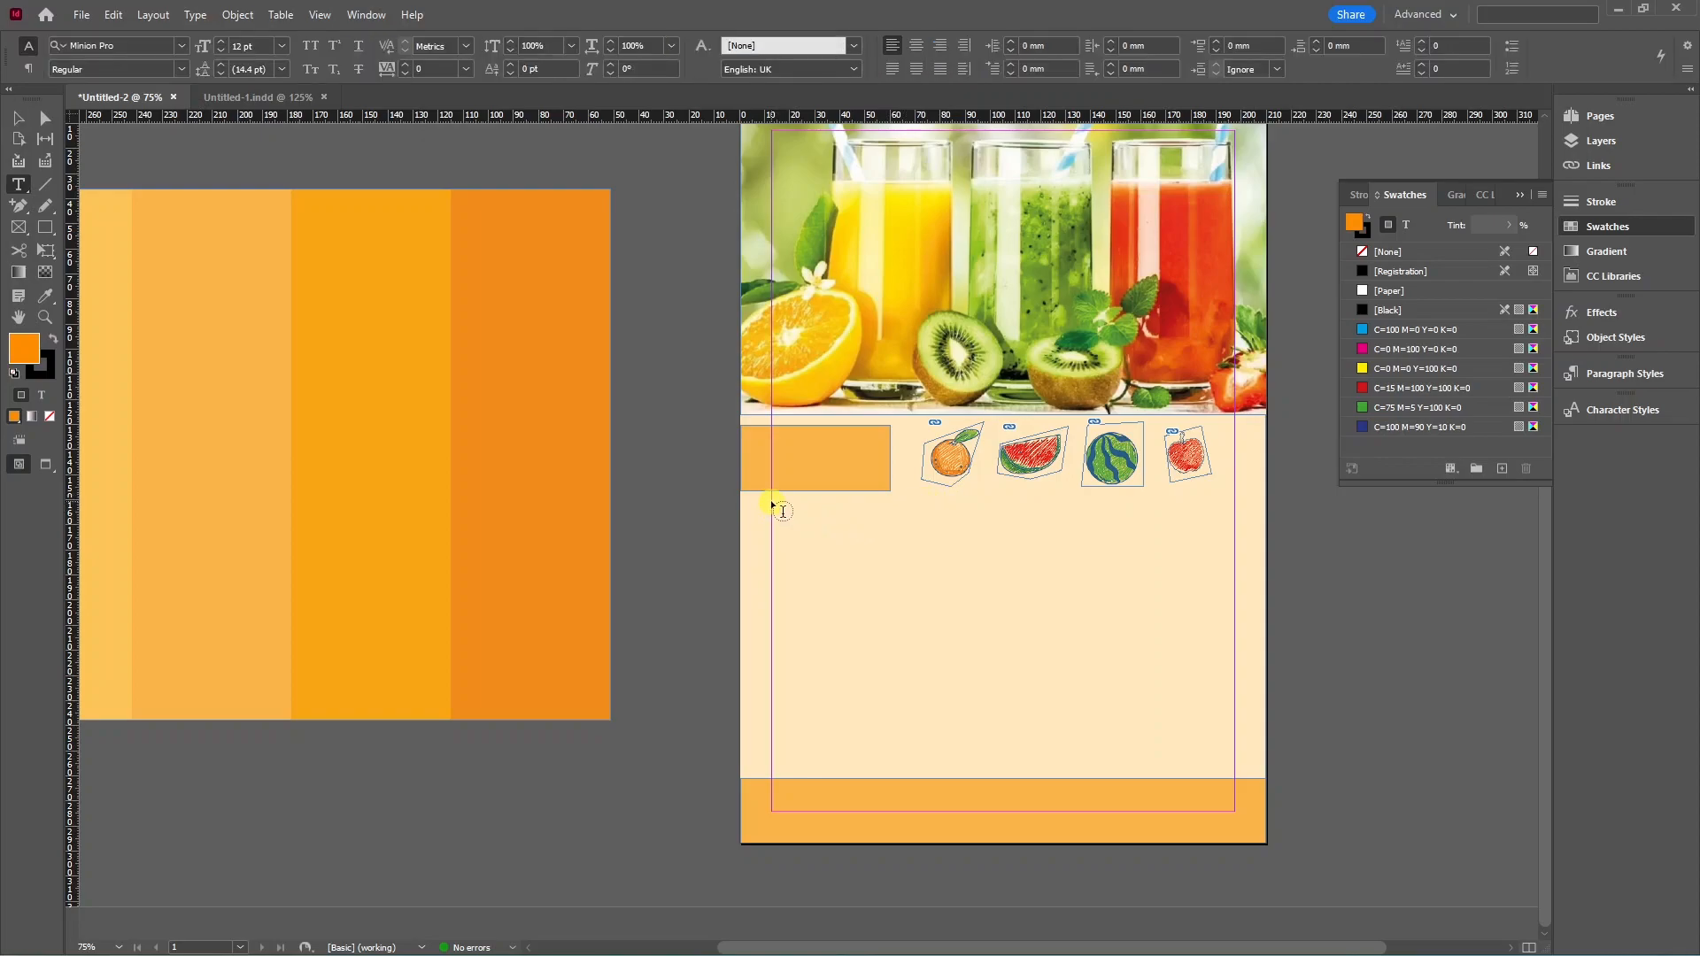
pyautogui.moveTo(772, 507); pyautogui.dragTo(1236, 770)
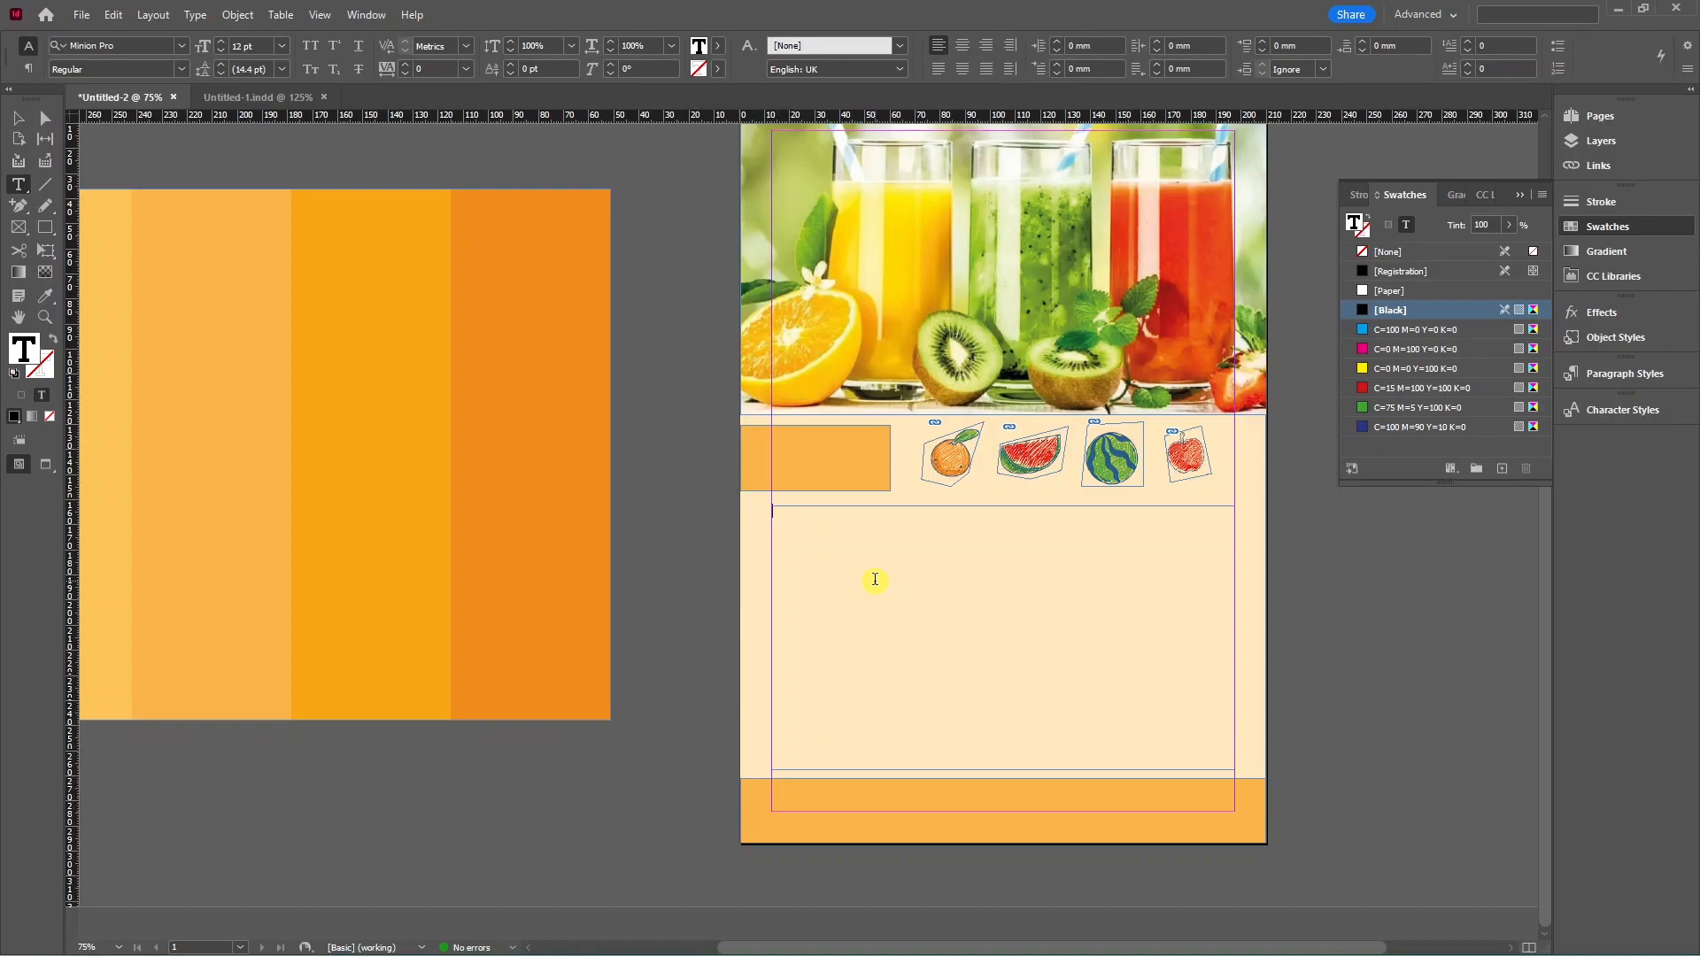
pyautogui.hotkey('ctrl', 'v')
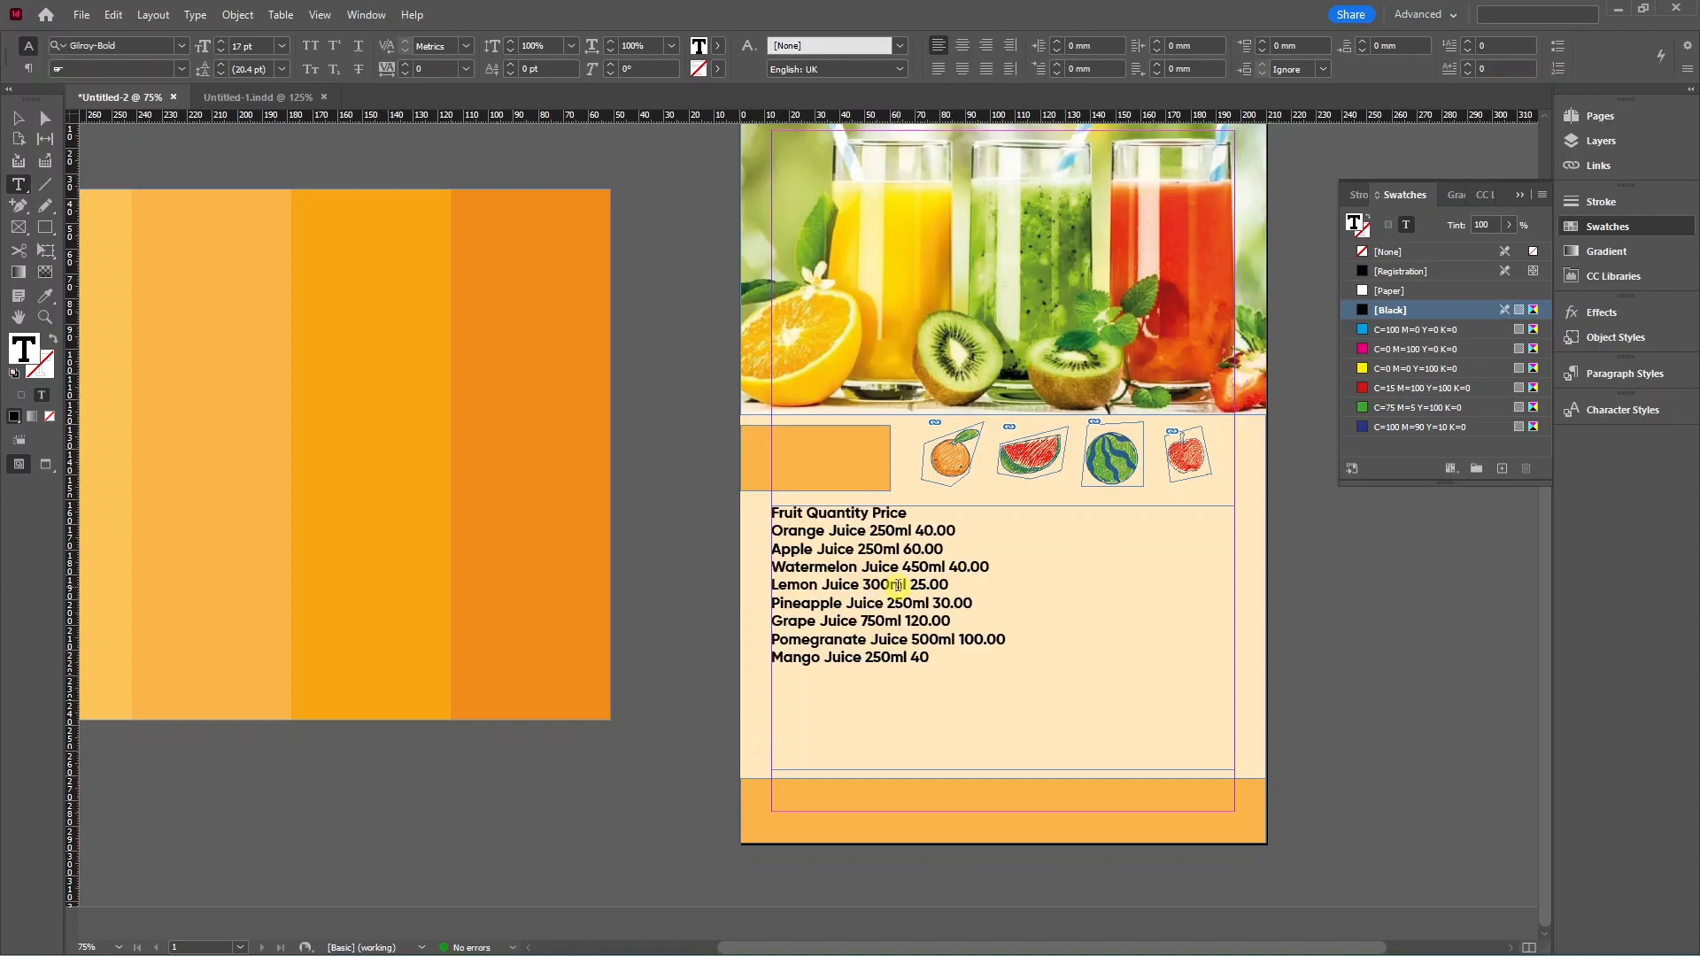
pyautogui.press('Escape')
pyautogui.moveTo(897, 585); pyautogui.dragTo(508, 627)
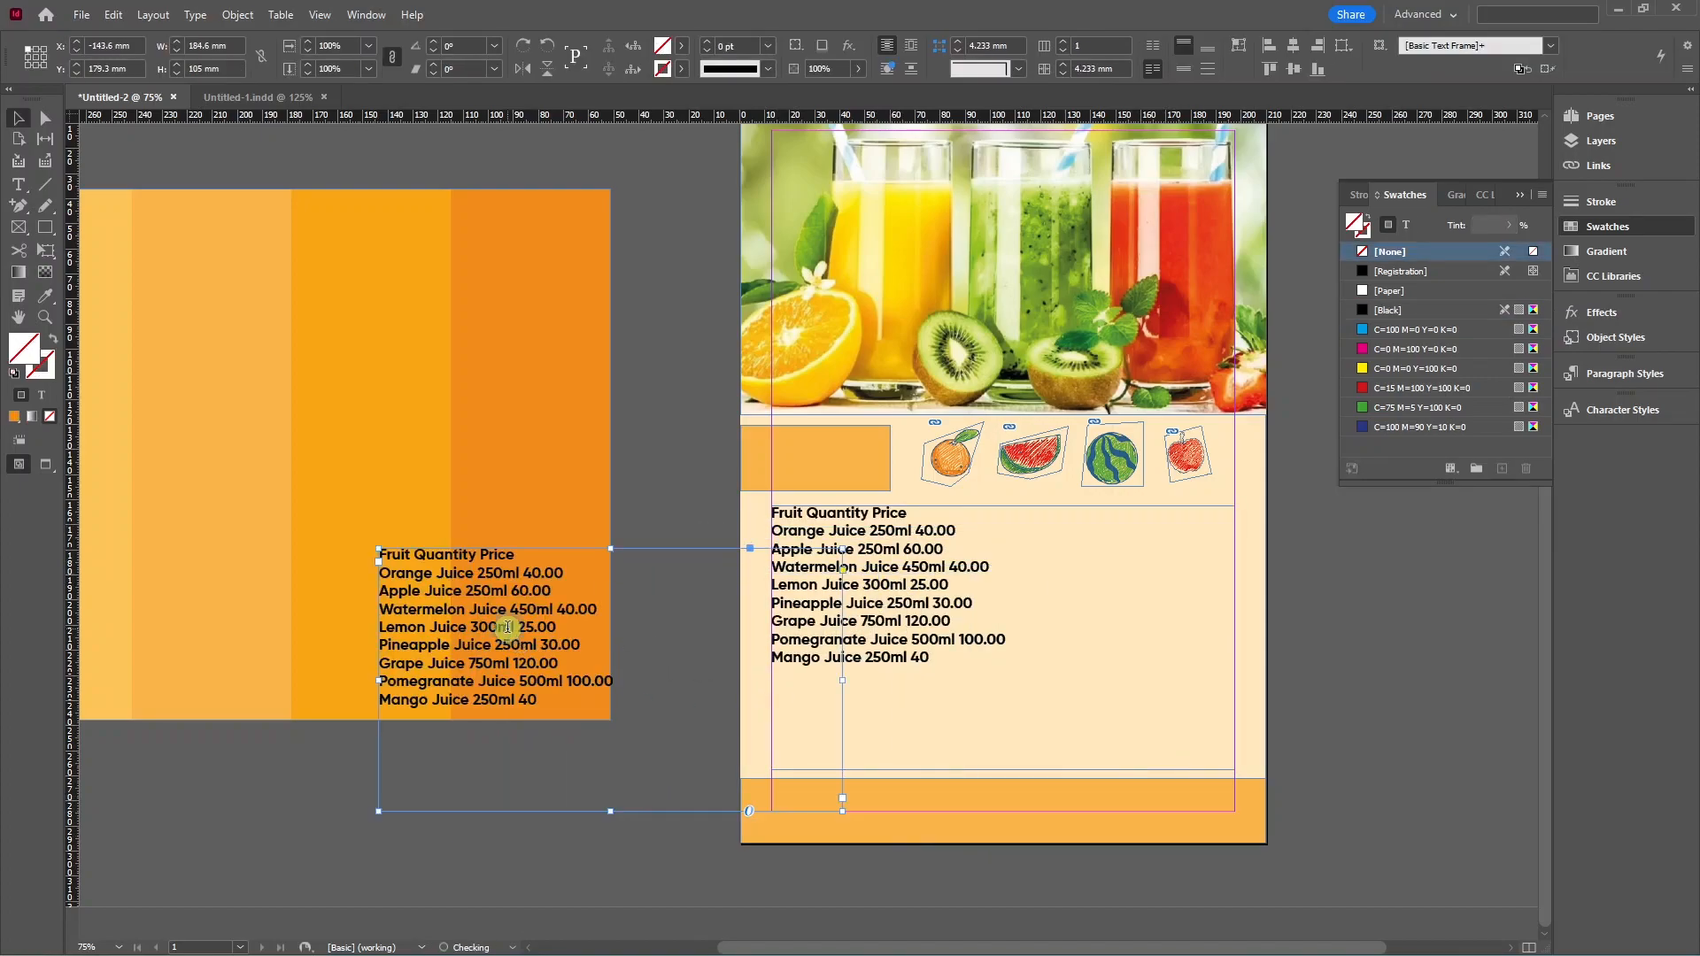
# Replace the copied text with 'MENU' set in Gilroy-Black.
pyautogui.doubleClick(508, 627)
pyautogui.hotkey('ctrl', 'a')
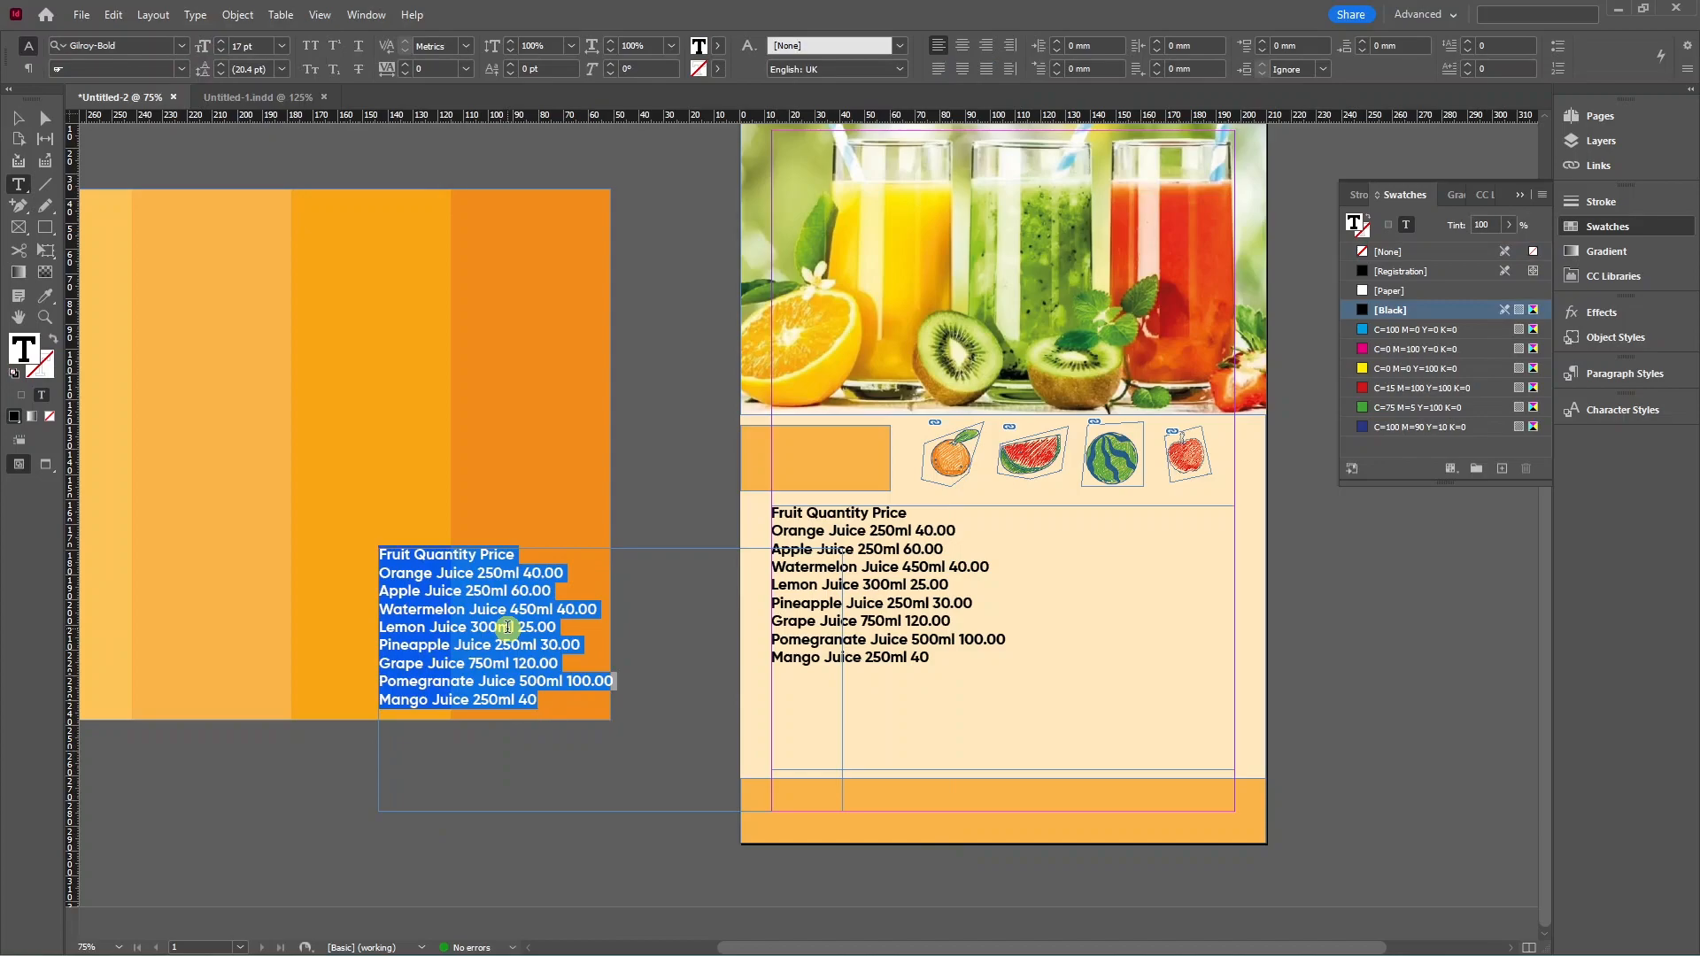
pyautogui.write('MEN')
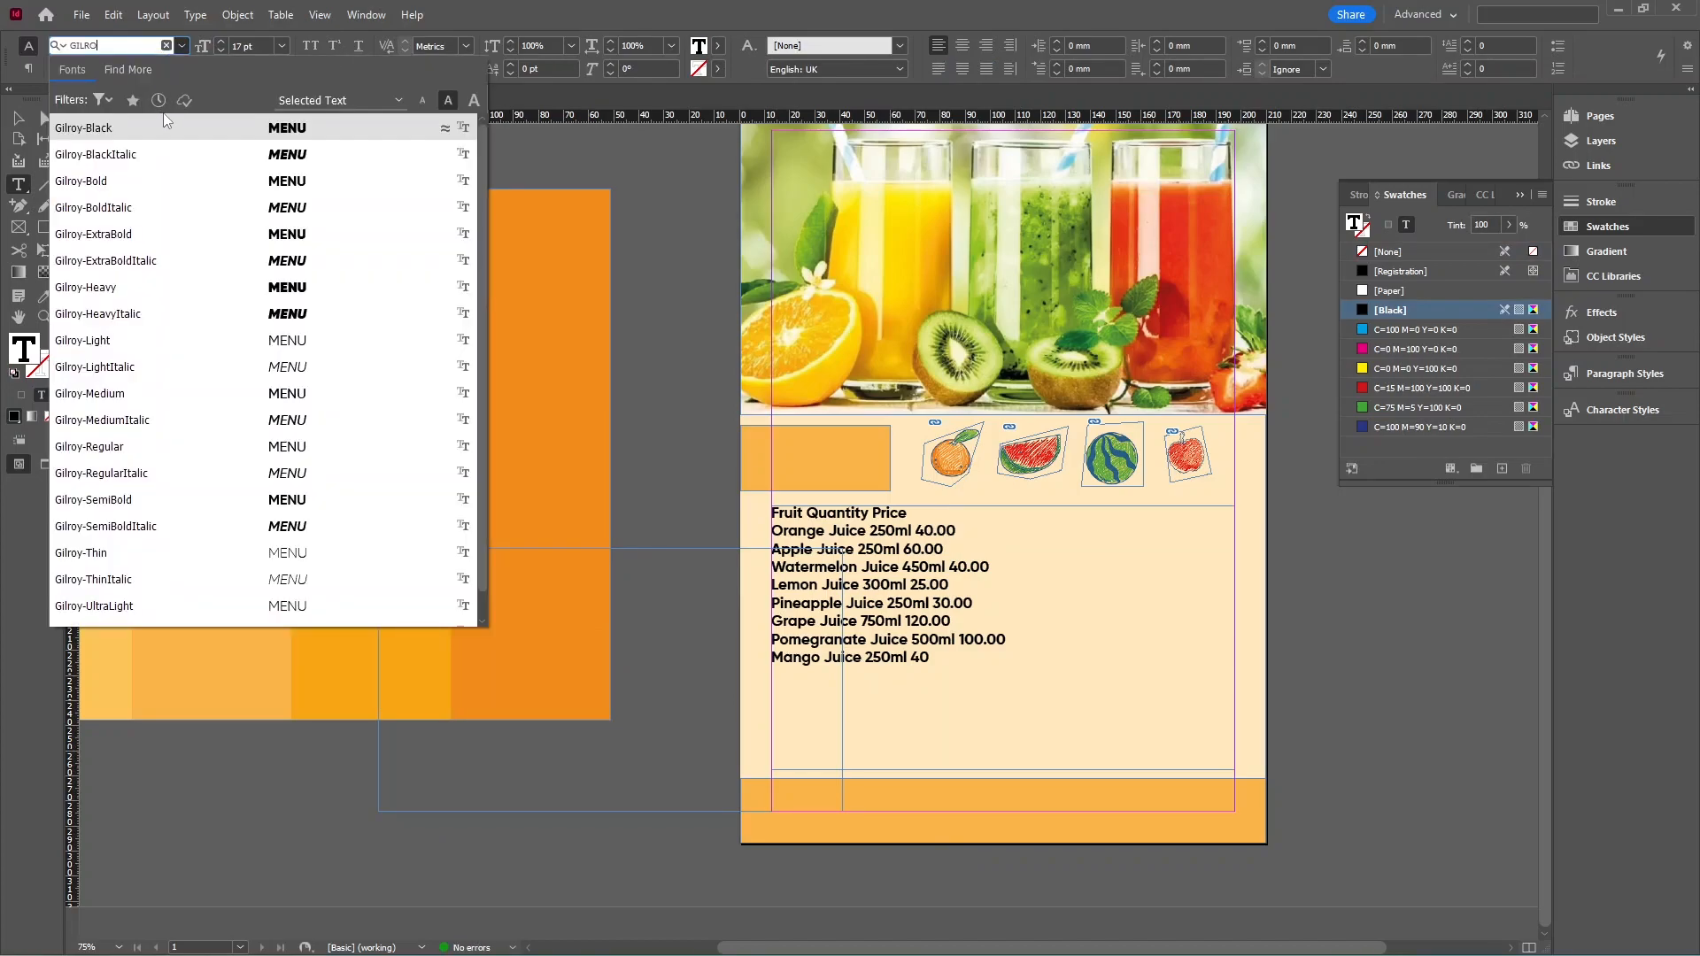
pyautogui.click(135, 133)
pyautogui.press('Escape')
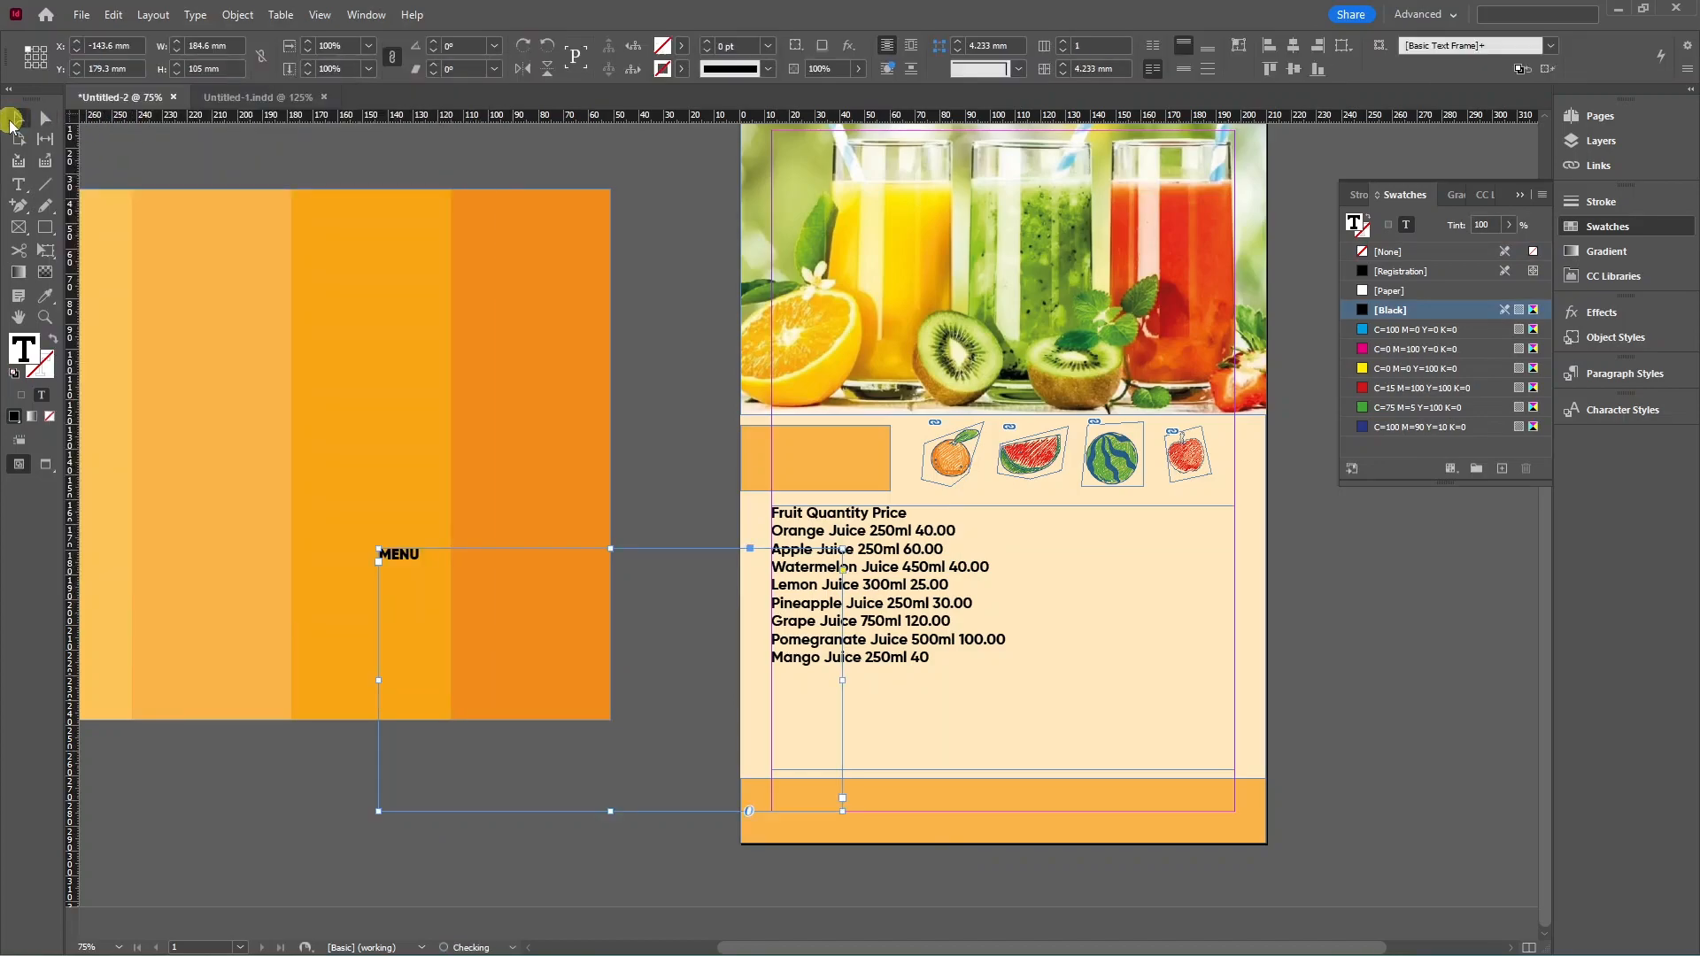
# Fit the MENU frame to its word and move it onto the orange box.
pyautogui.doubleClick(841, 811)
pyautogui.moveTo(416, 551); pyautogui.dragTo(876, 482)
pyautogui.hscroll(1, 840, 559)
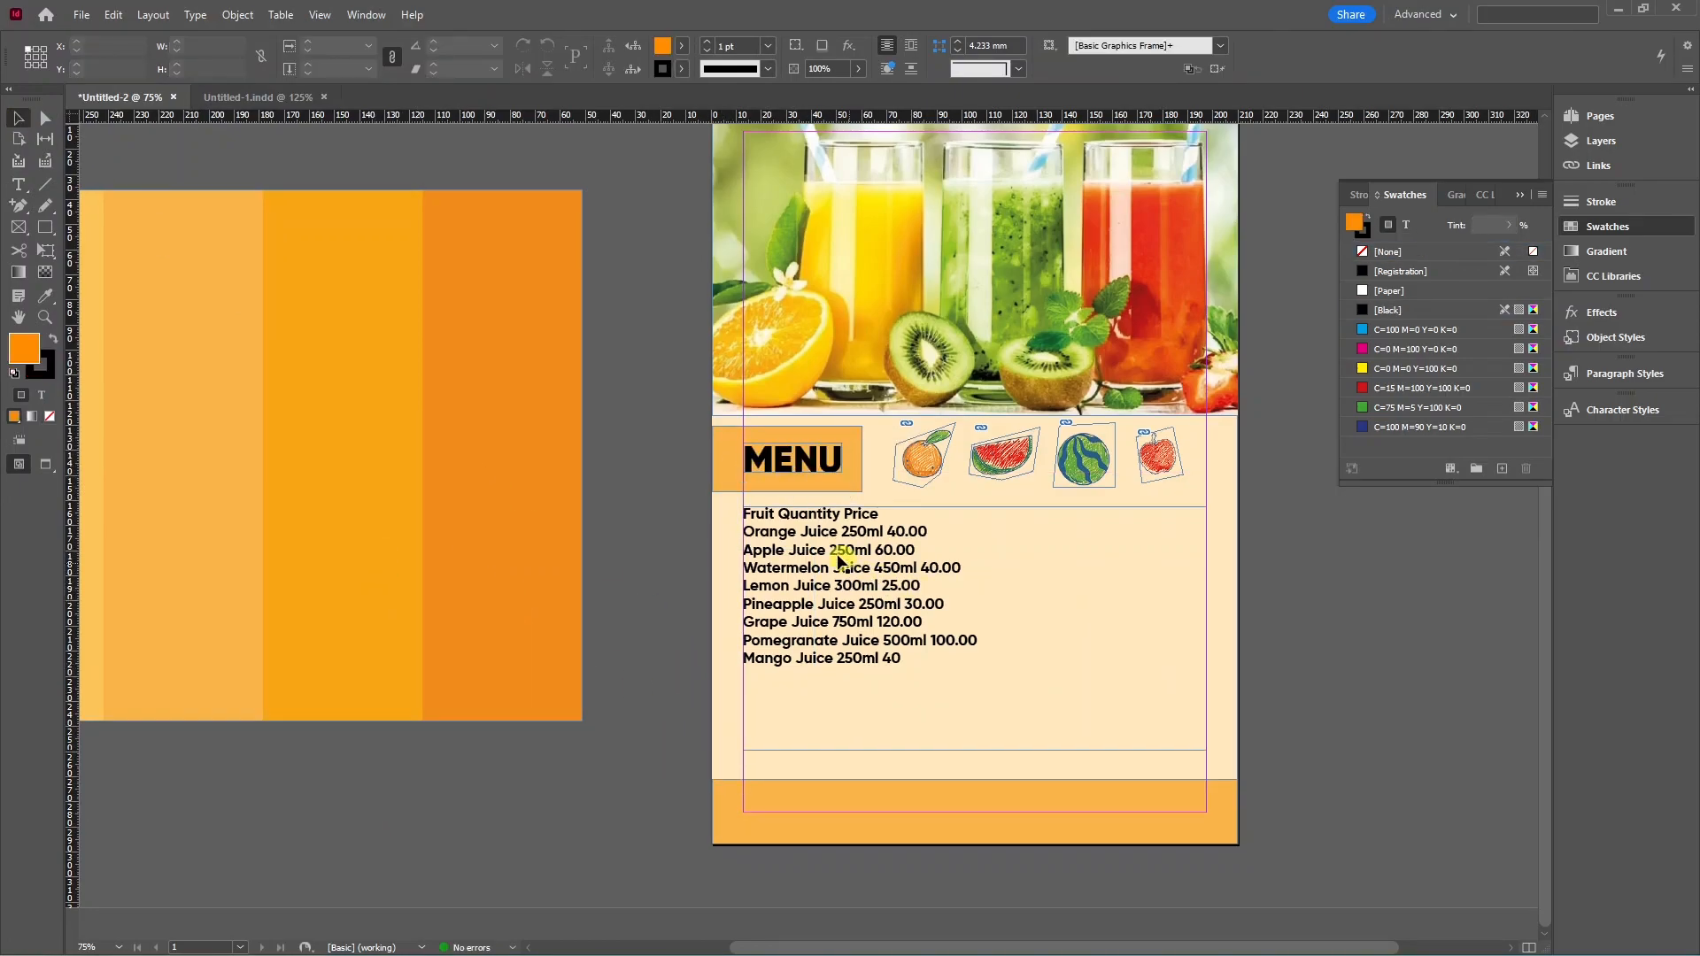
pyautogui.doubleClick(797, 623)
pyautogui.moveTo(835, 594); pyautogui.dragTo(723, 501)
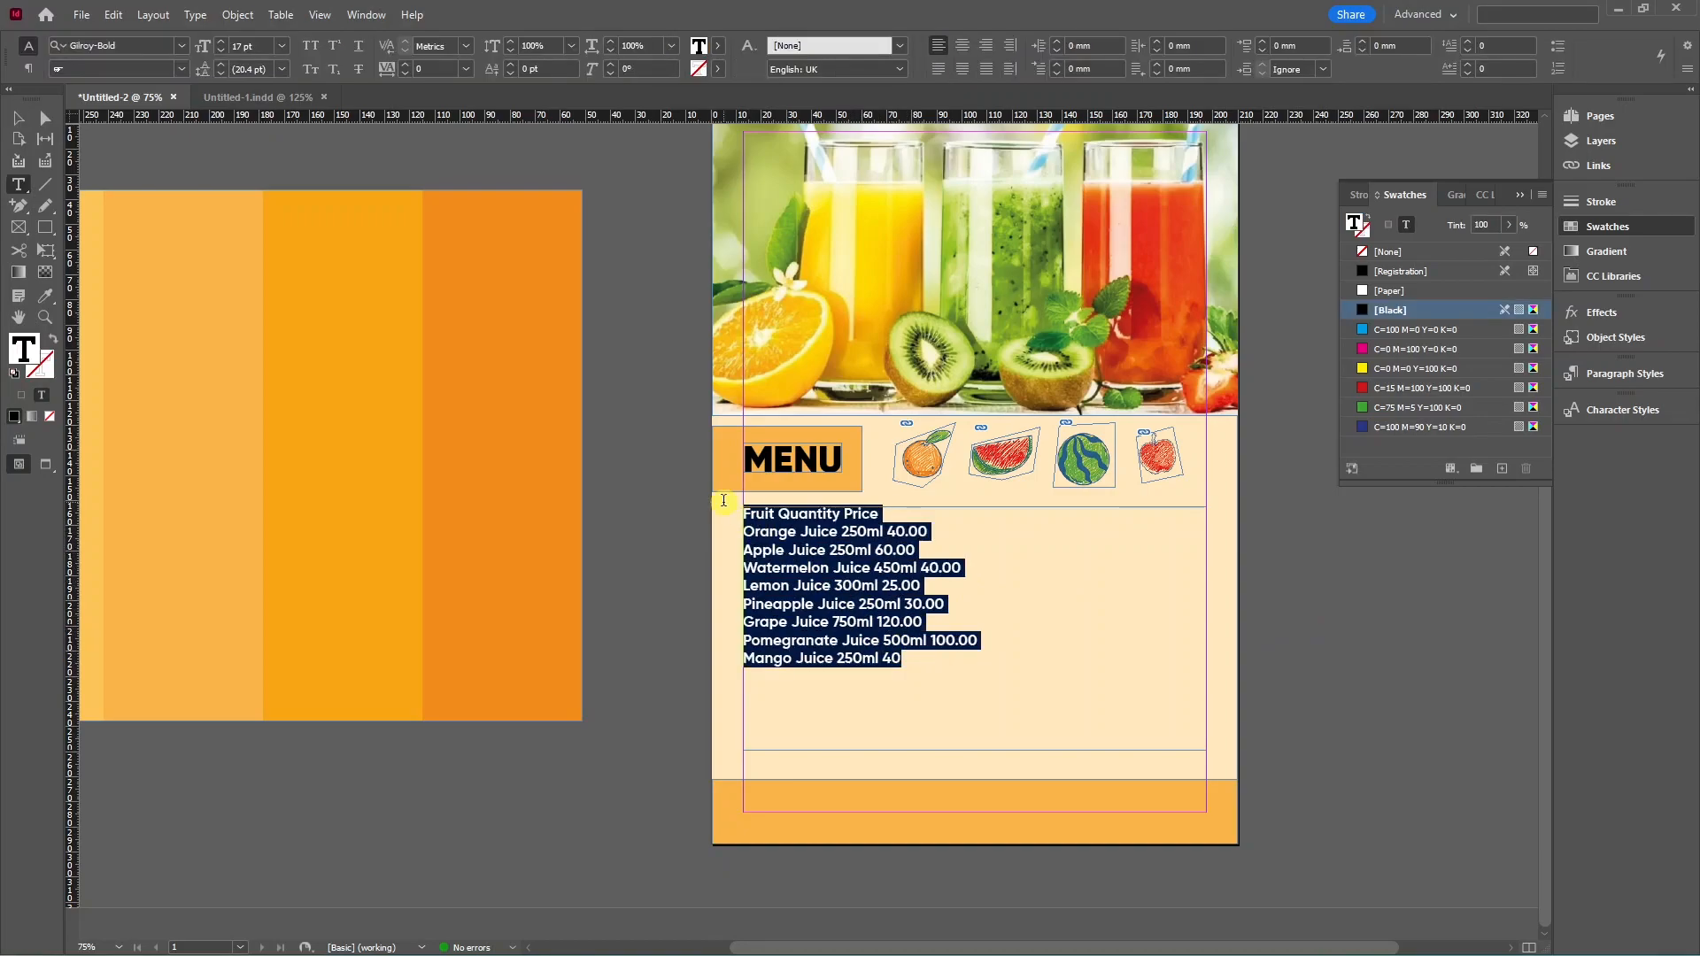
pyautogui.hotkey('ctrl', 'alt', 't')
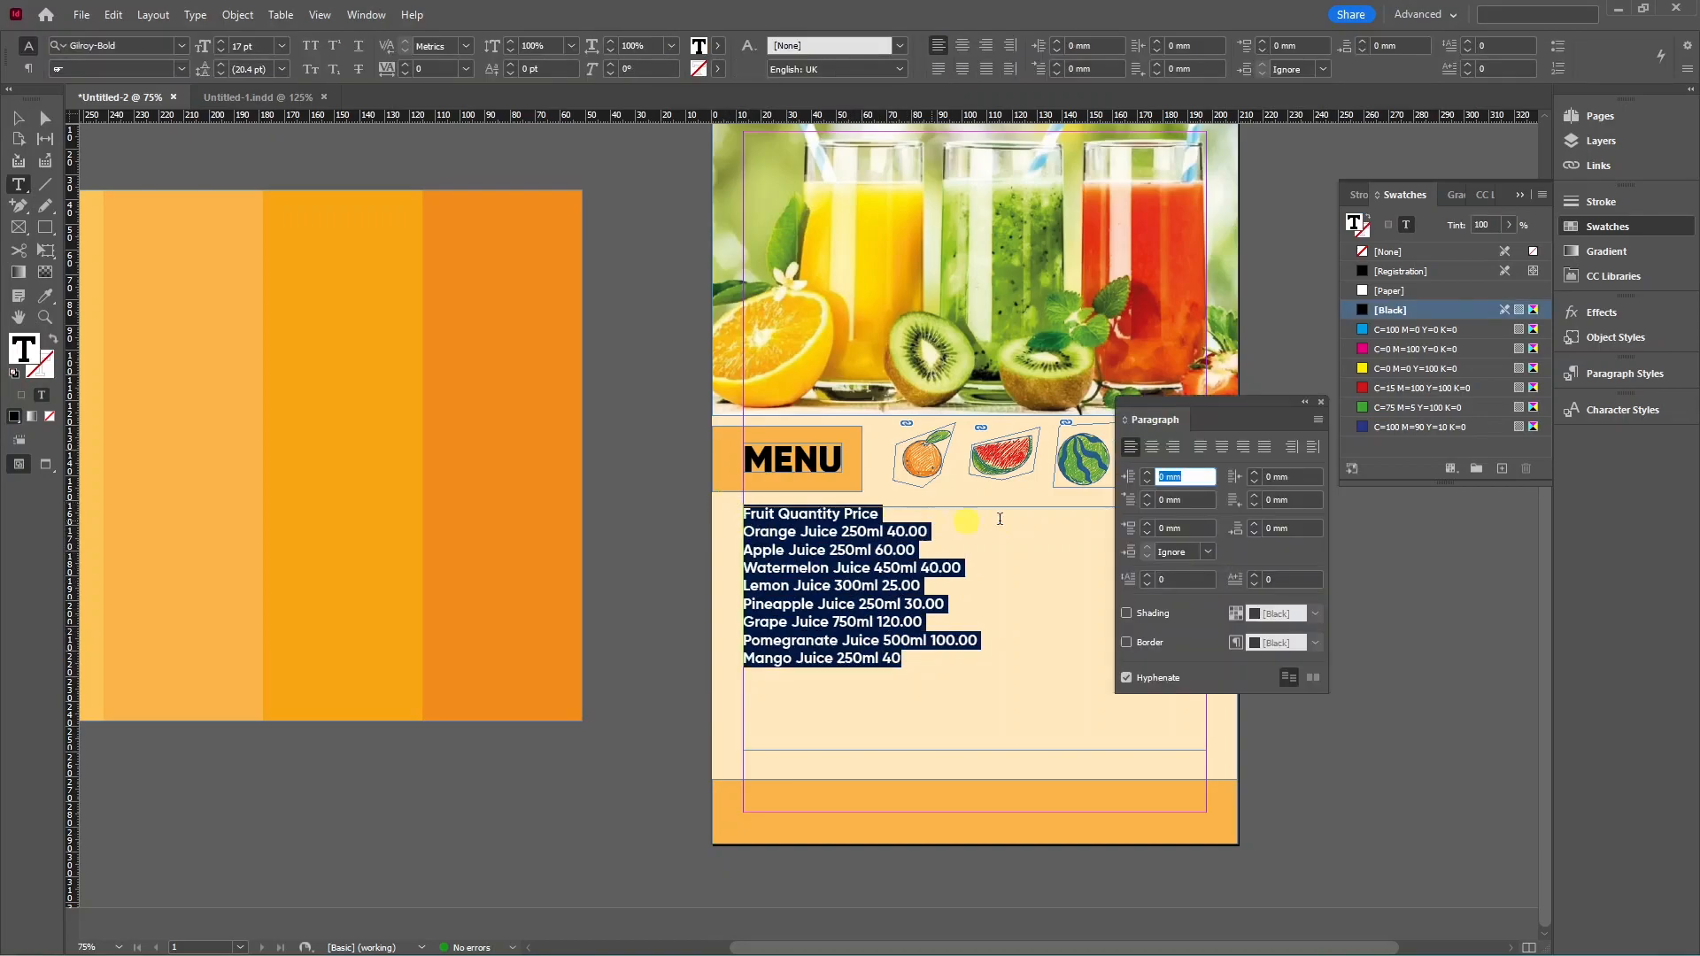
pyautogui.click(1147, 523)
pyautogui.click(1148, 523)
pyautogui.hotkey('ctrl', 'z')
pyautogui.hotkey('ctrl', 'z')
pyautogui.click(1320, 401)
pyautogui.click(907, 591)
pyautogui.moveTo(903, 662); pyautogui.dragTo(699, 484)
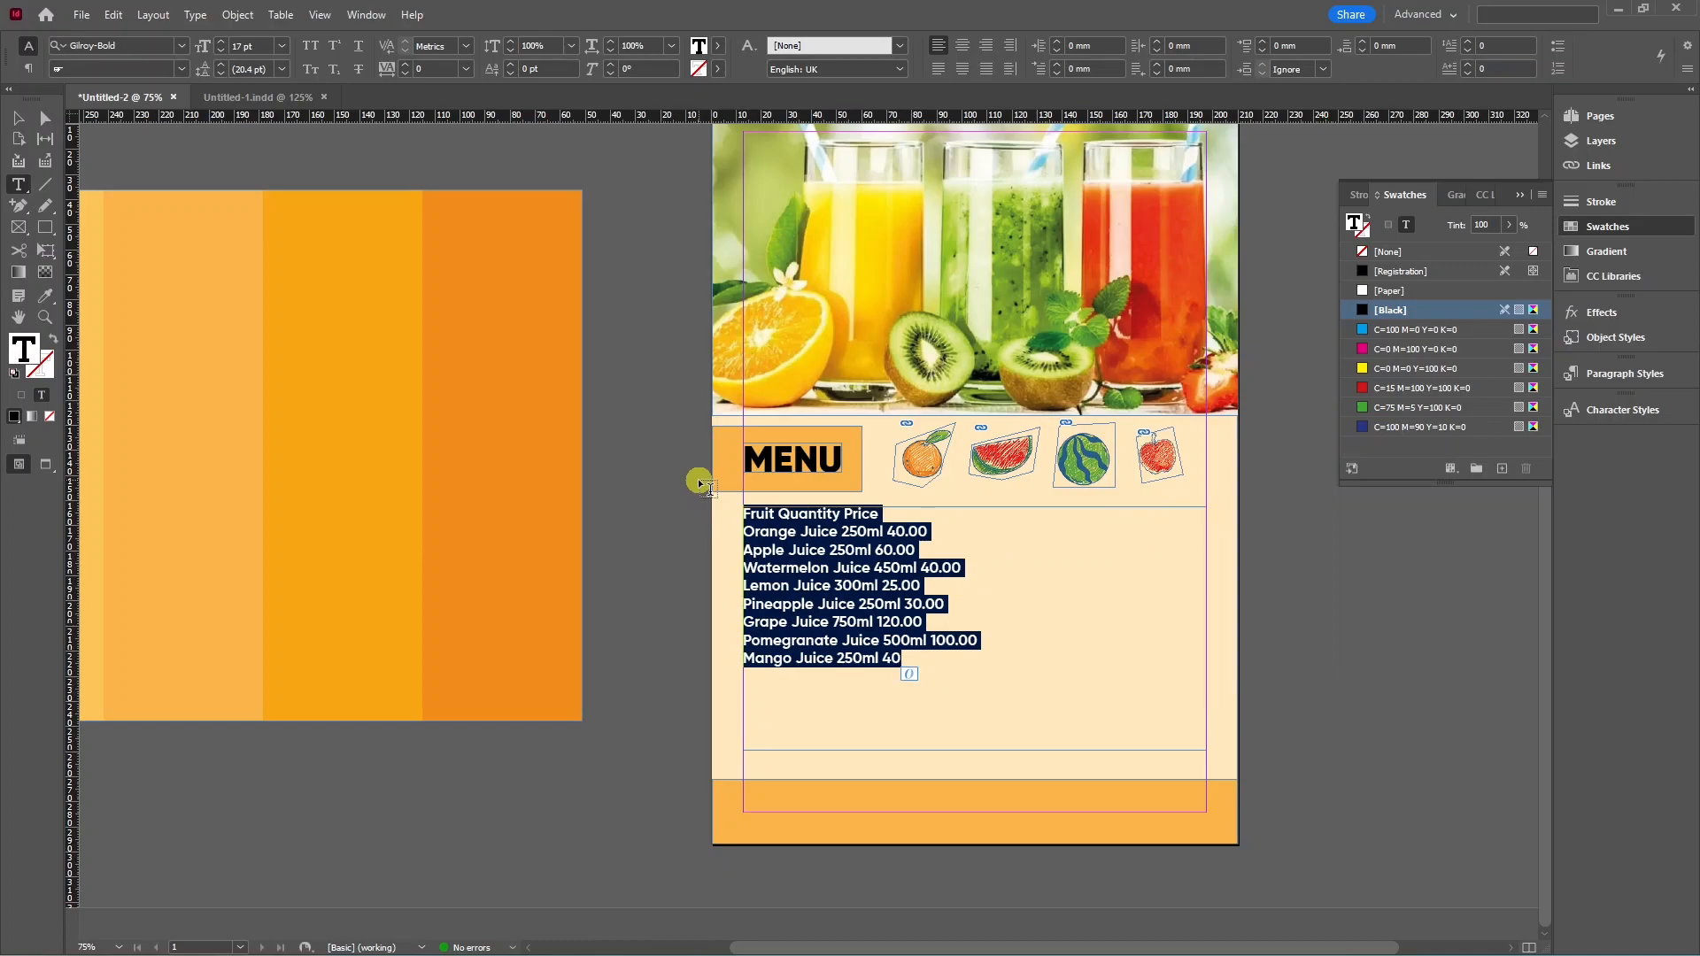
pyautogui.press('Escape')
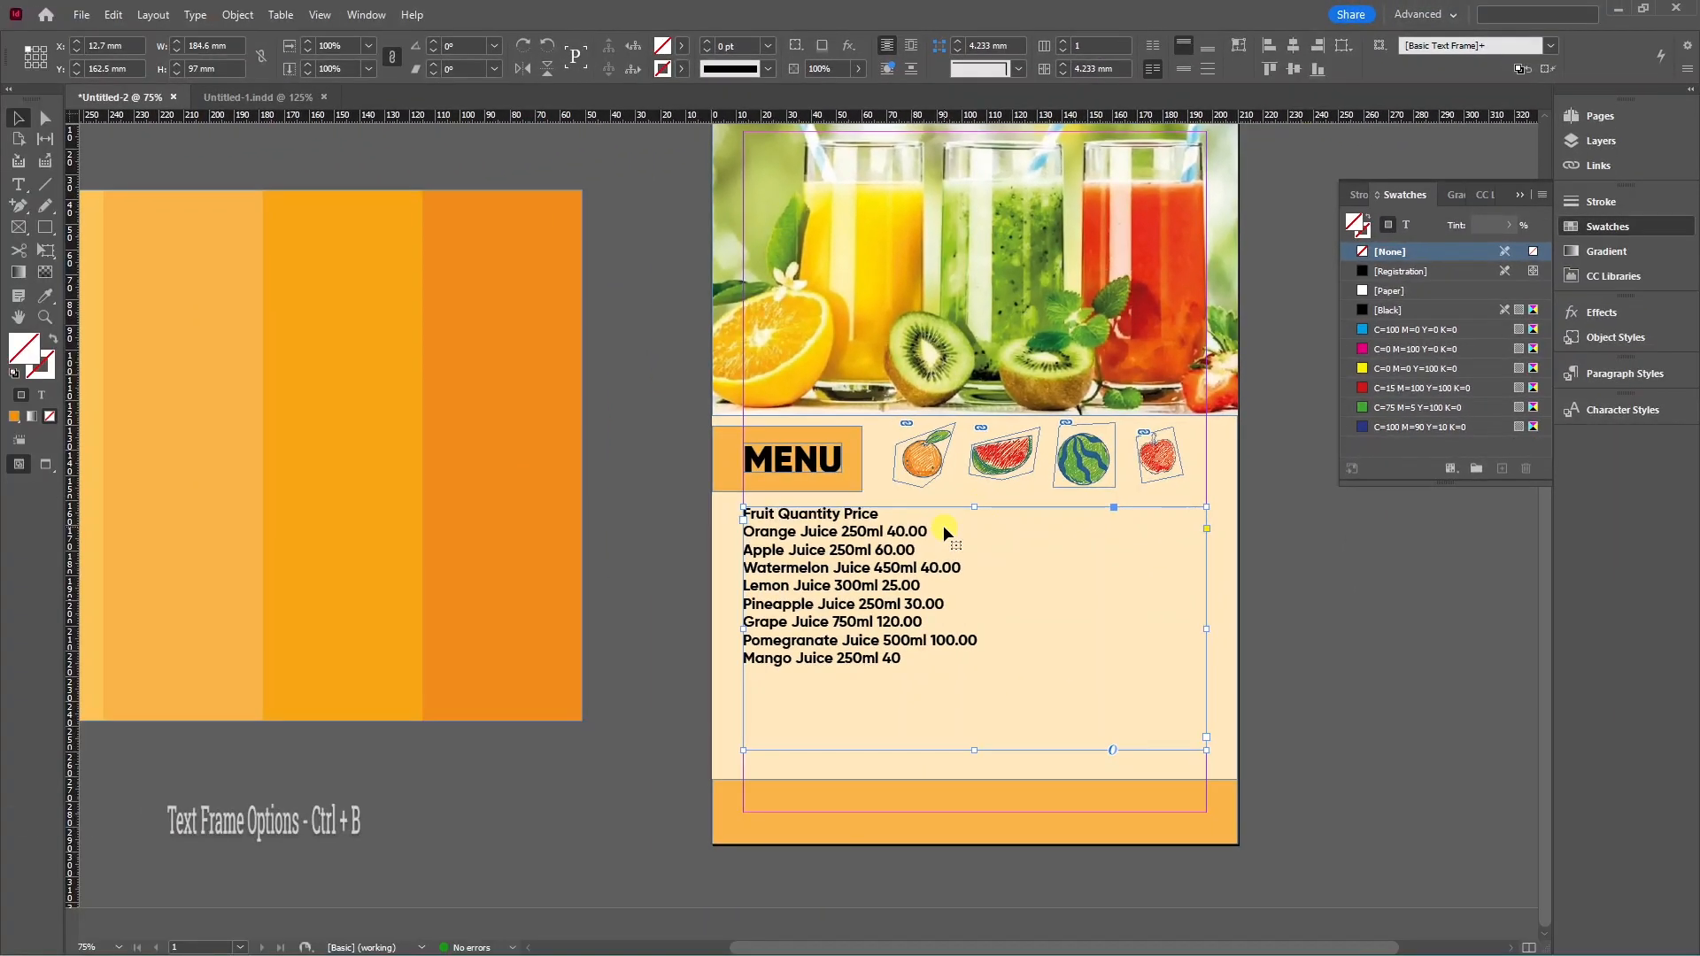
pyautogui.hotkey('ctrl', 'b')
# Try Center, then Justify vertical alignment for the price list with Preview on.
pyautogui.moveTo(850, 274); pyautogui.dragTo(463, 159)
pyautogui.click(584, 454)
pyautogui.click(588, 495)
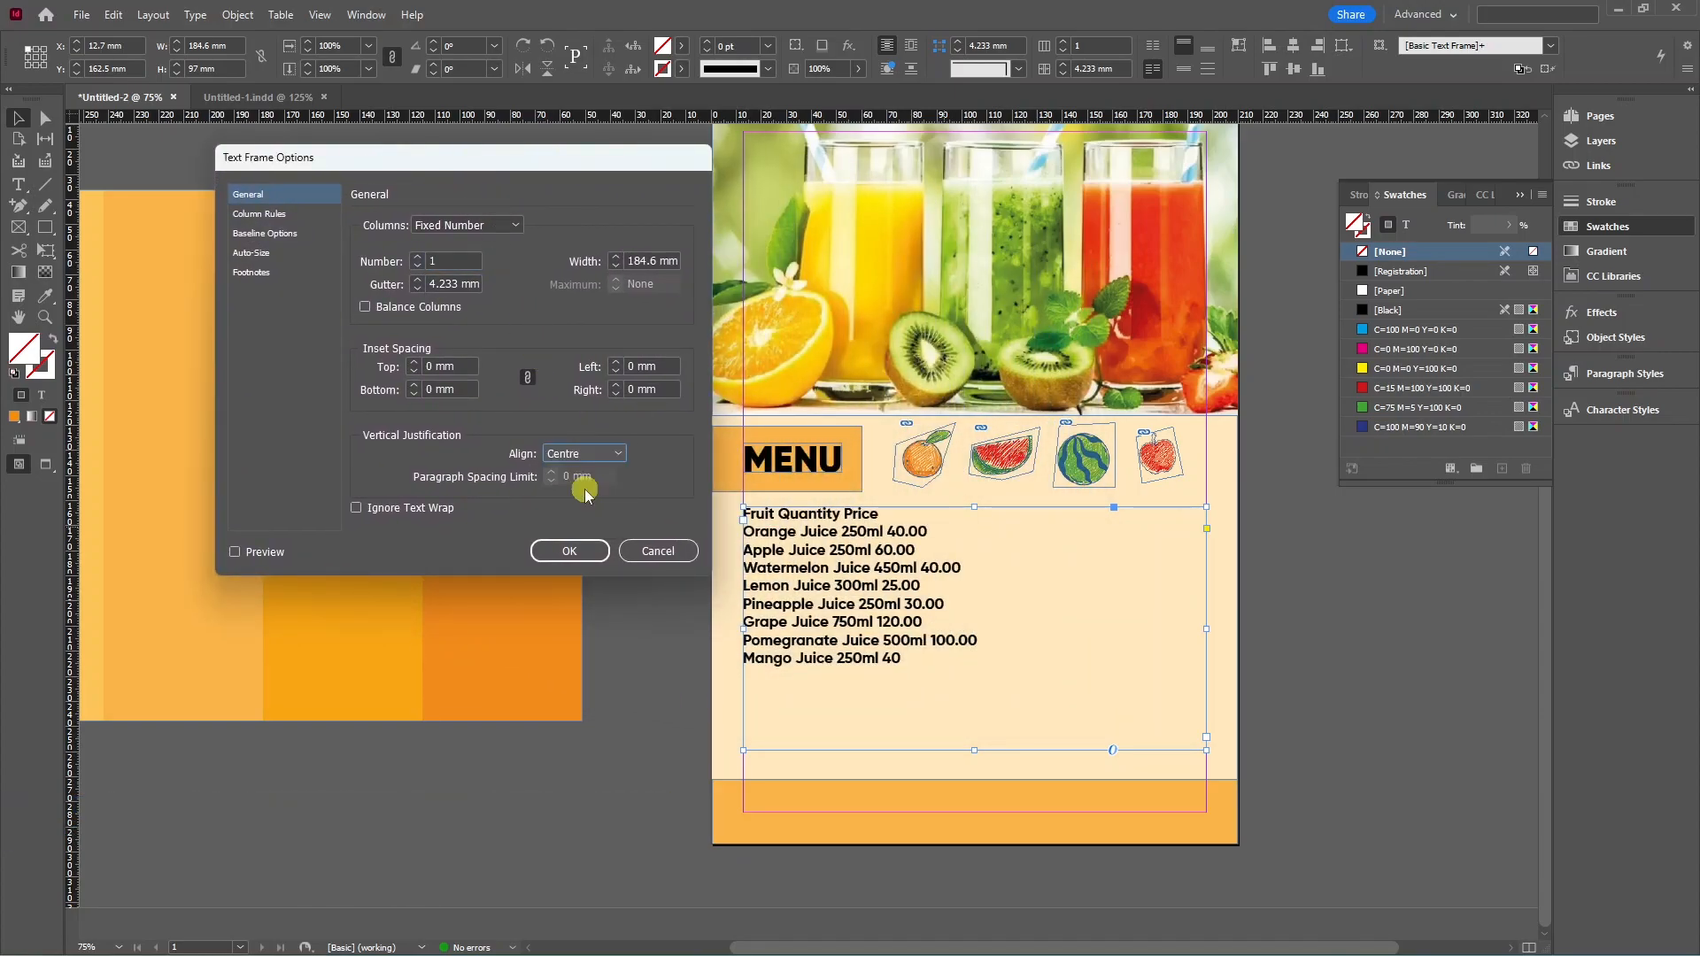
pyautogui.click(586, 456)
pyautogui.click(580, 529)
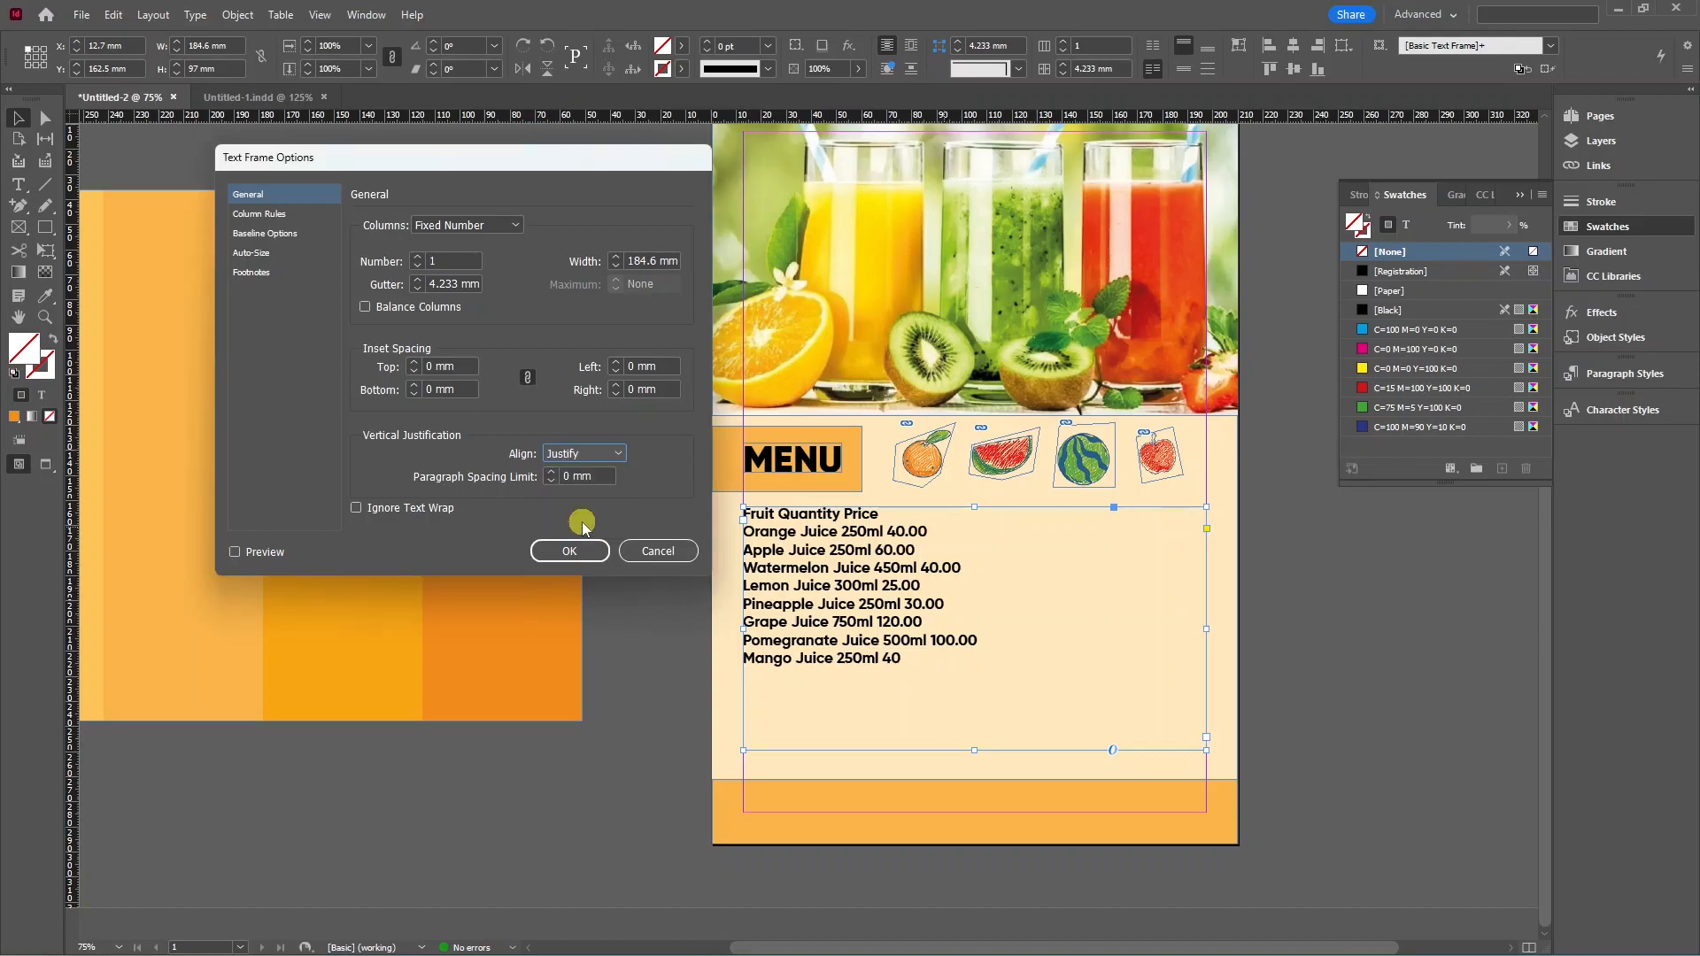
pyautogui.click(235, 551)
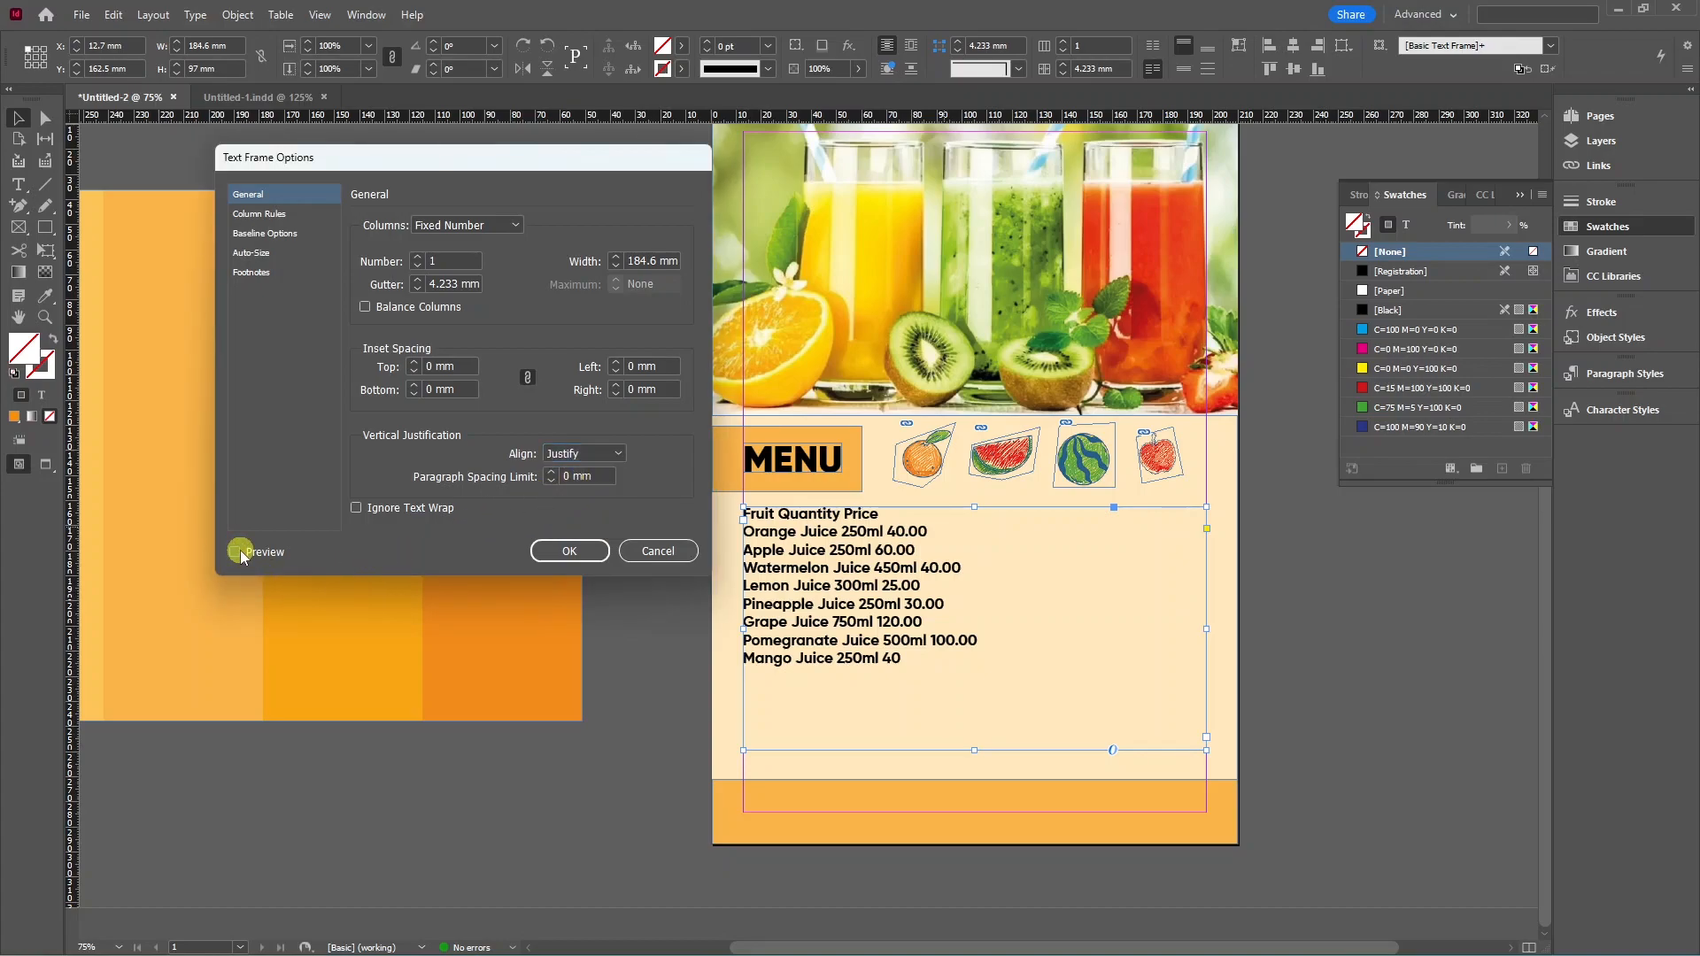
# Compare Top and Center alignment, then settle on Justify and confirm it.
pyautogui.click(618, 453)
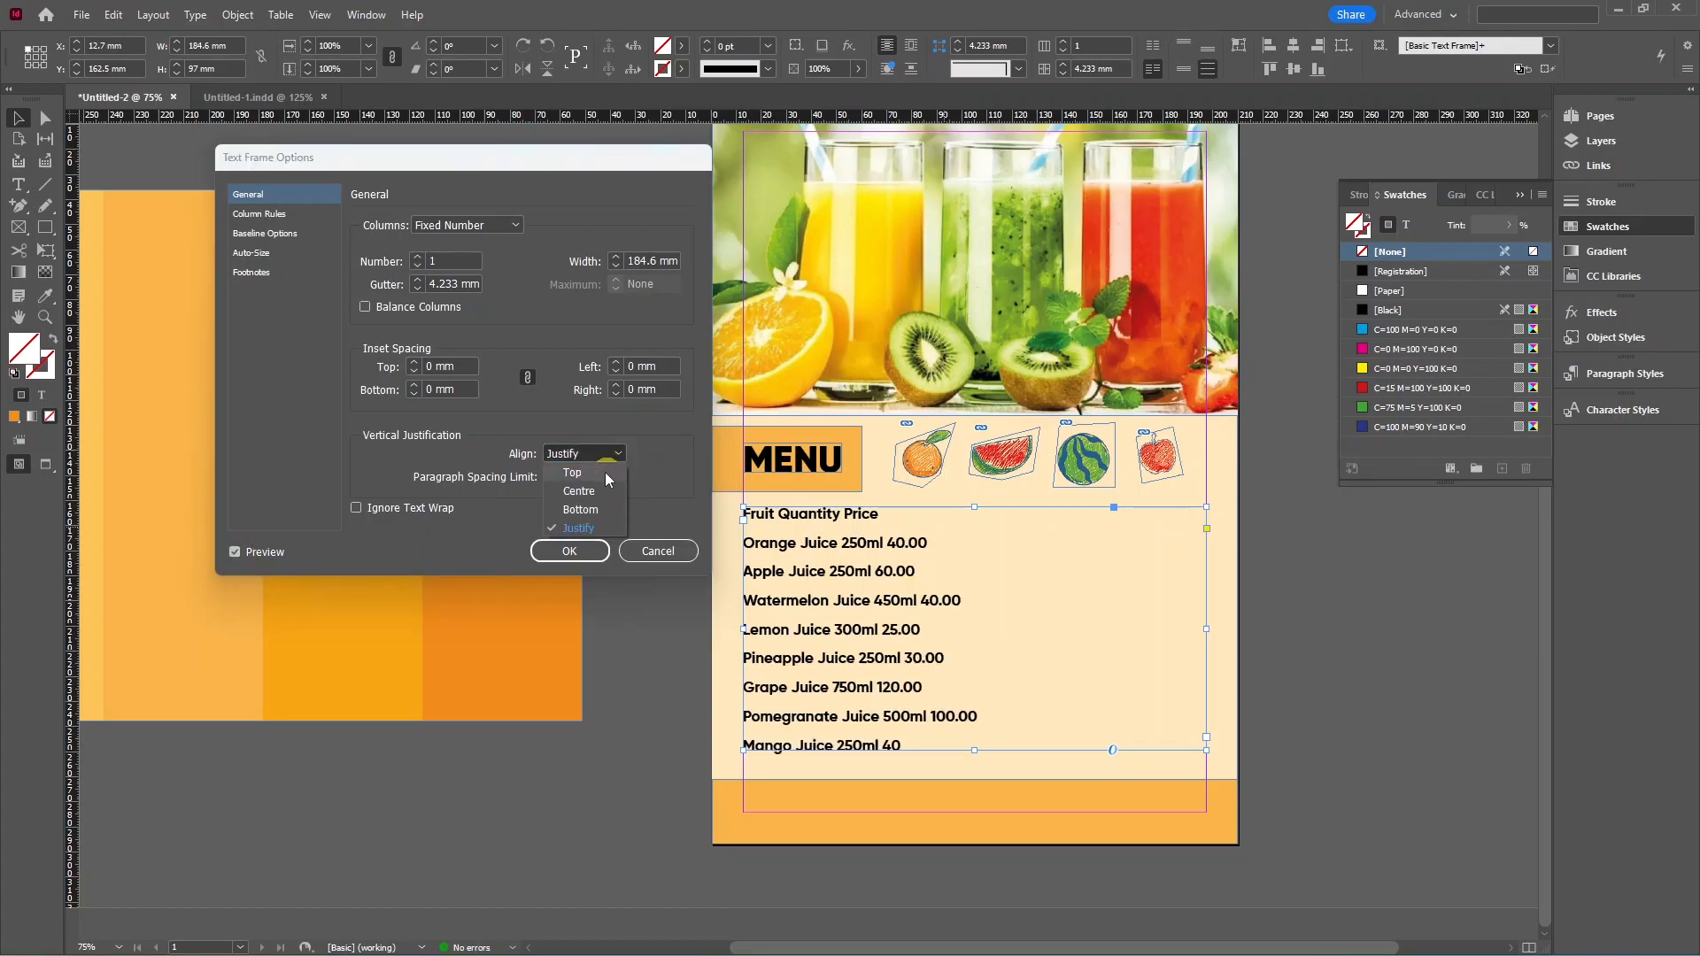
pyautogui.click(585, 476)
pyautogui.click(618, 453)
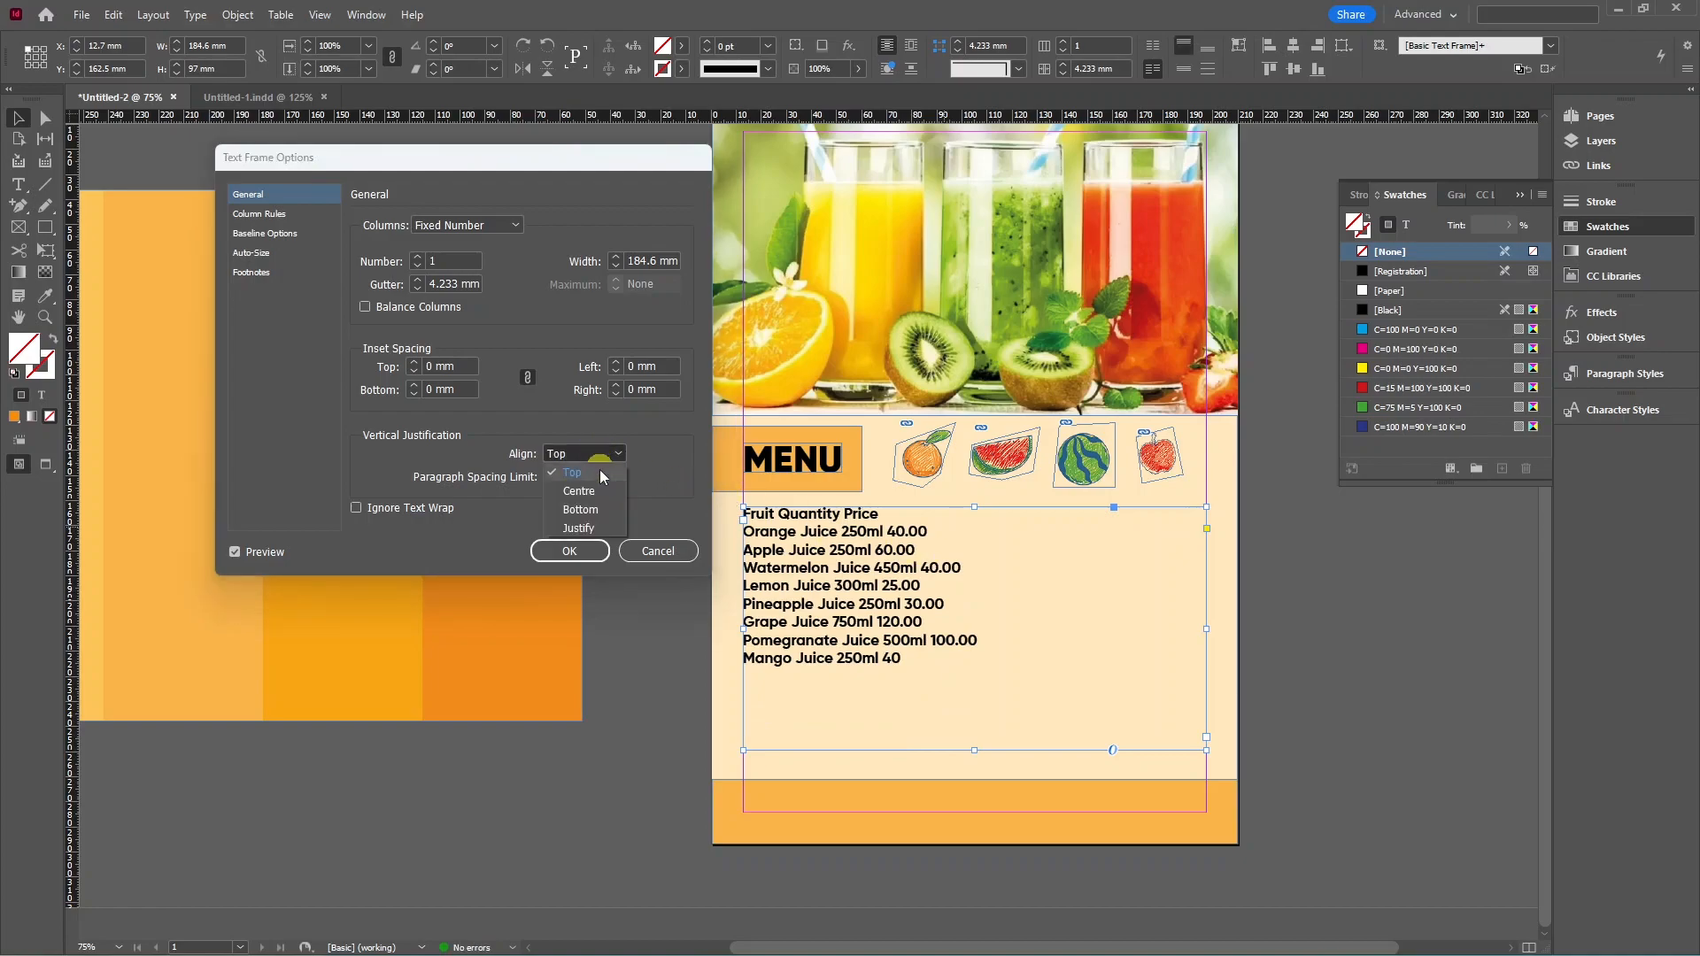
pyautogui.click(580, 494)
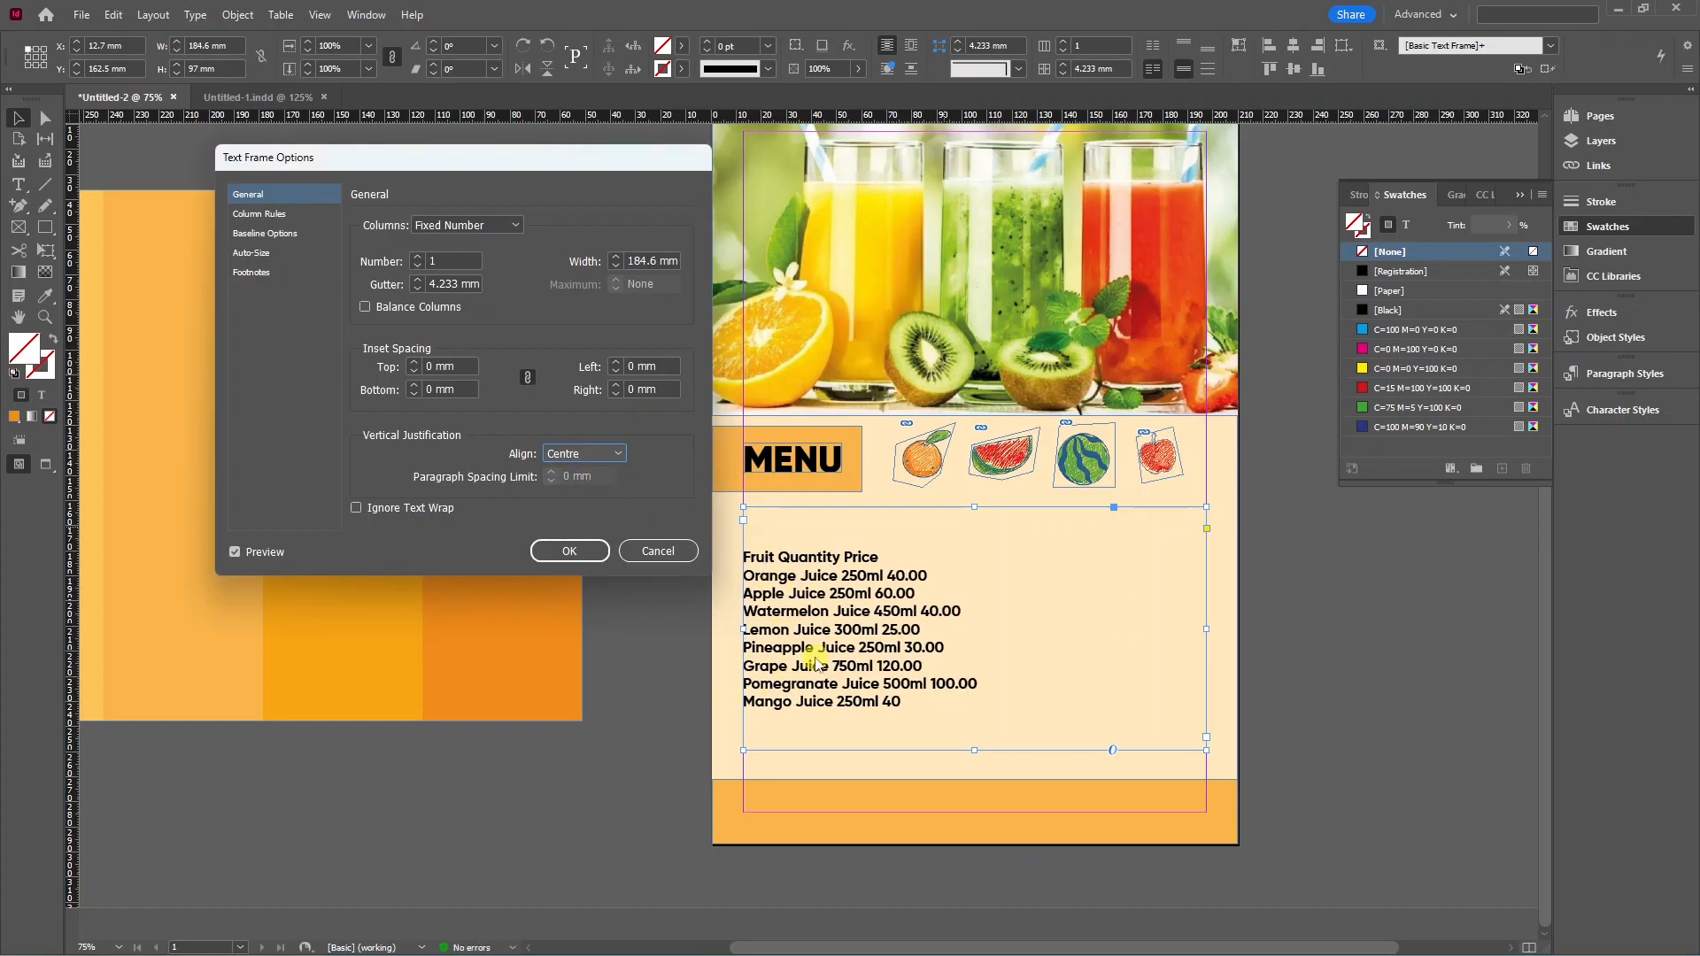
pyautogui.click(618, 454)
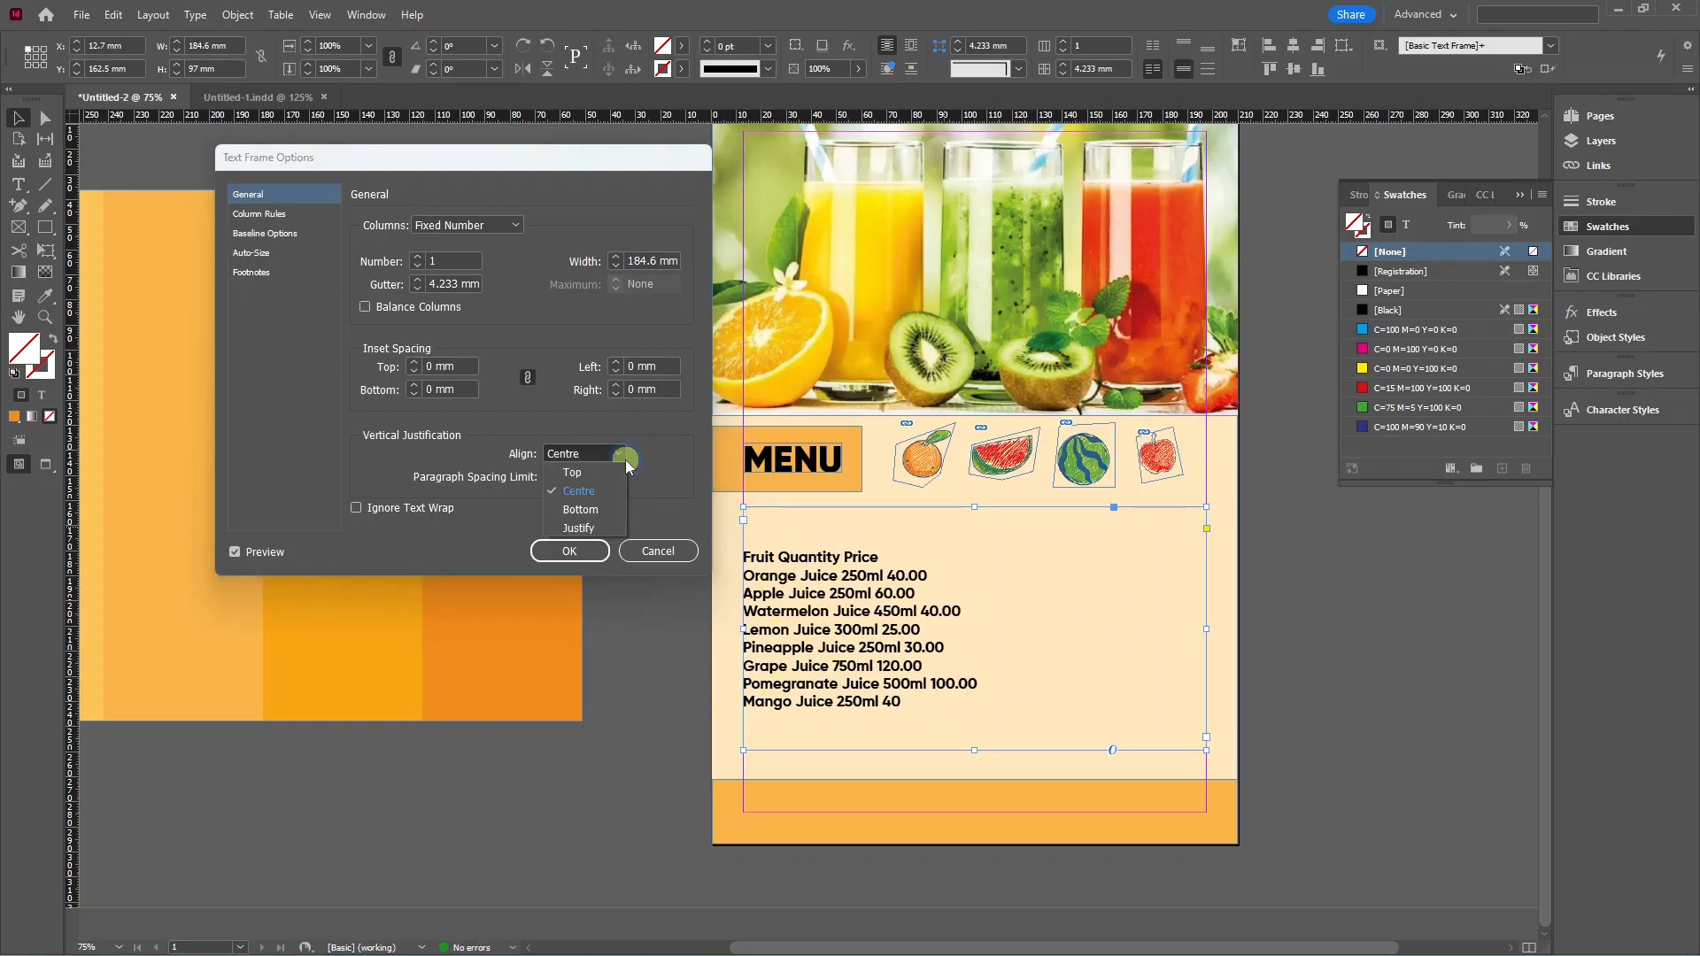
pyautogui.click(580, 527)
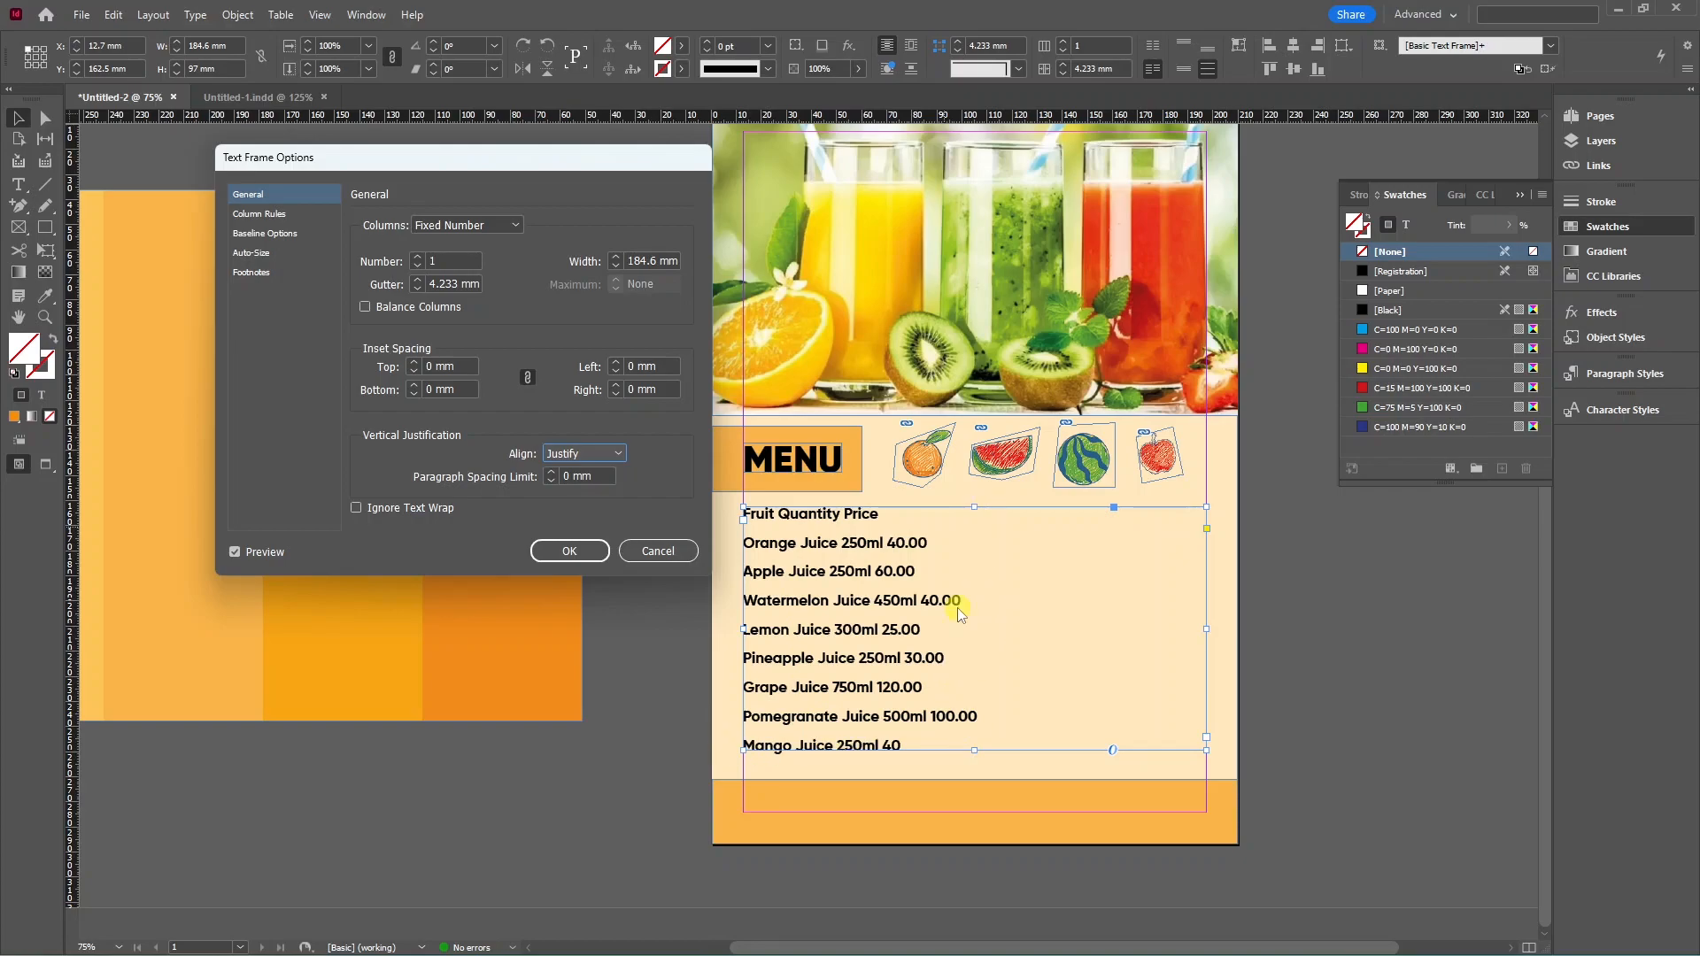
pyautogui.click(569, 551)
pyautogui.click(594, 557)
pyautogui.scroll(1, 882, 620)
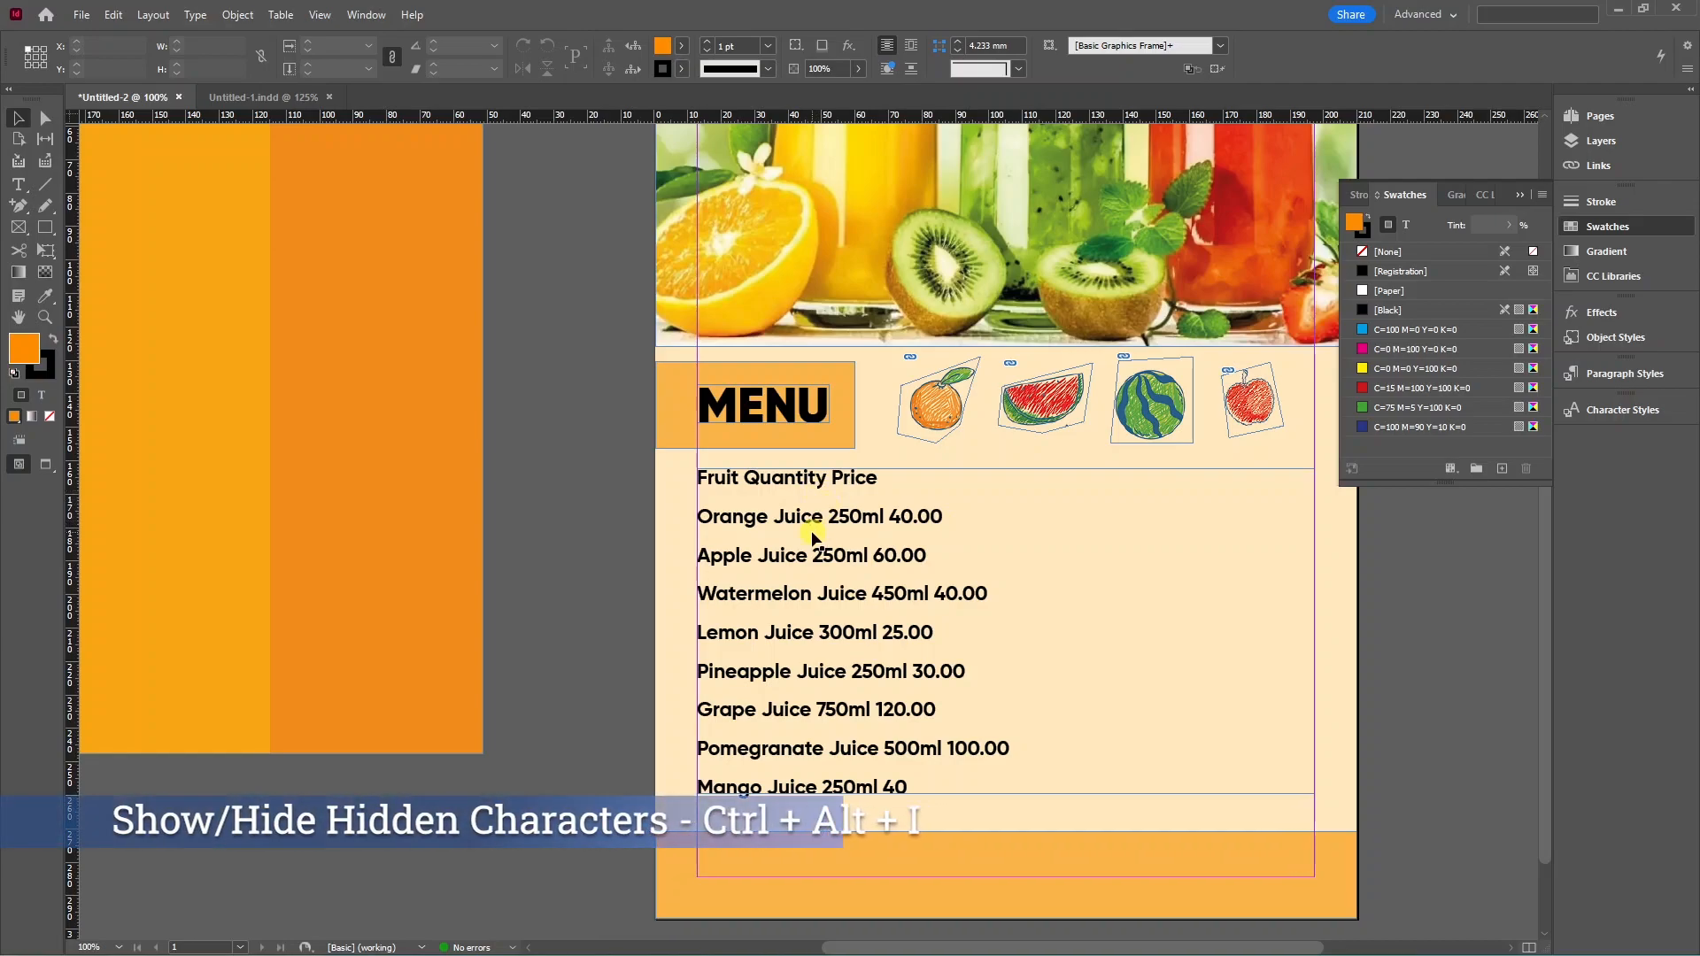
# Show hidden characters in the menu text with Ctrl+Alt+I.
pyautogui.hotkey('ctrl', 'alt', 'i')
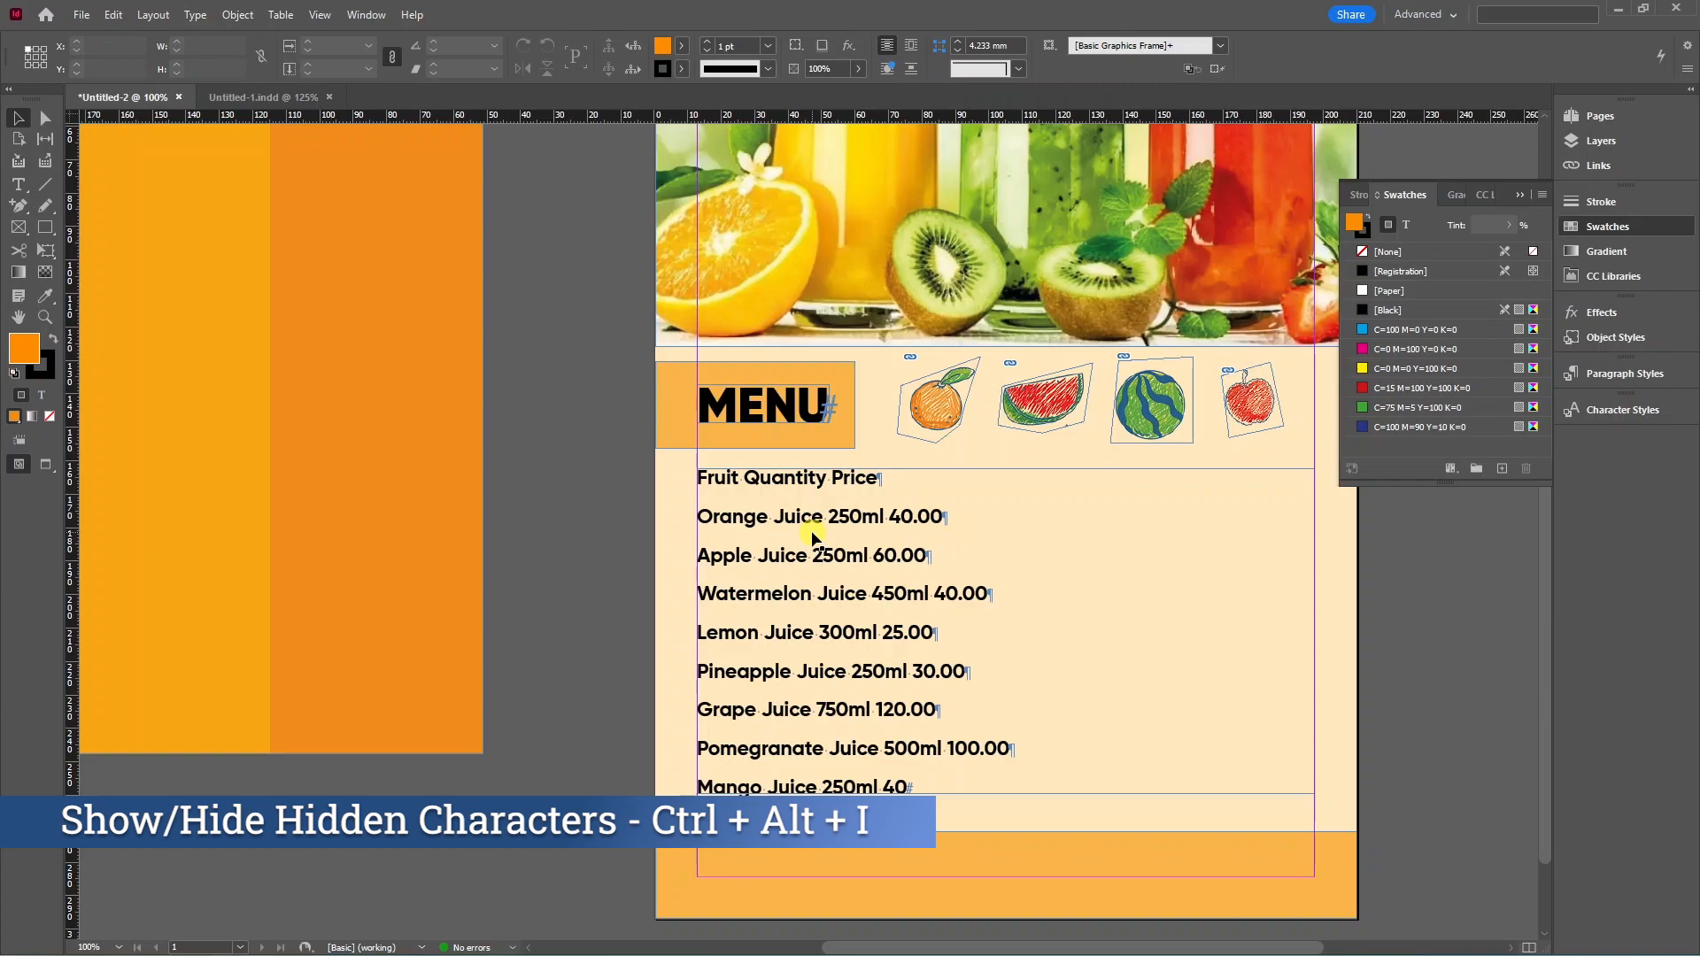
pyautogui.scroll(1, 812, 536)
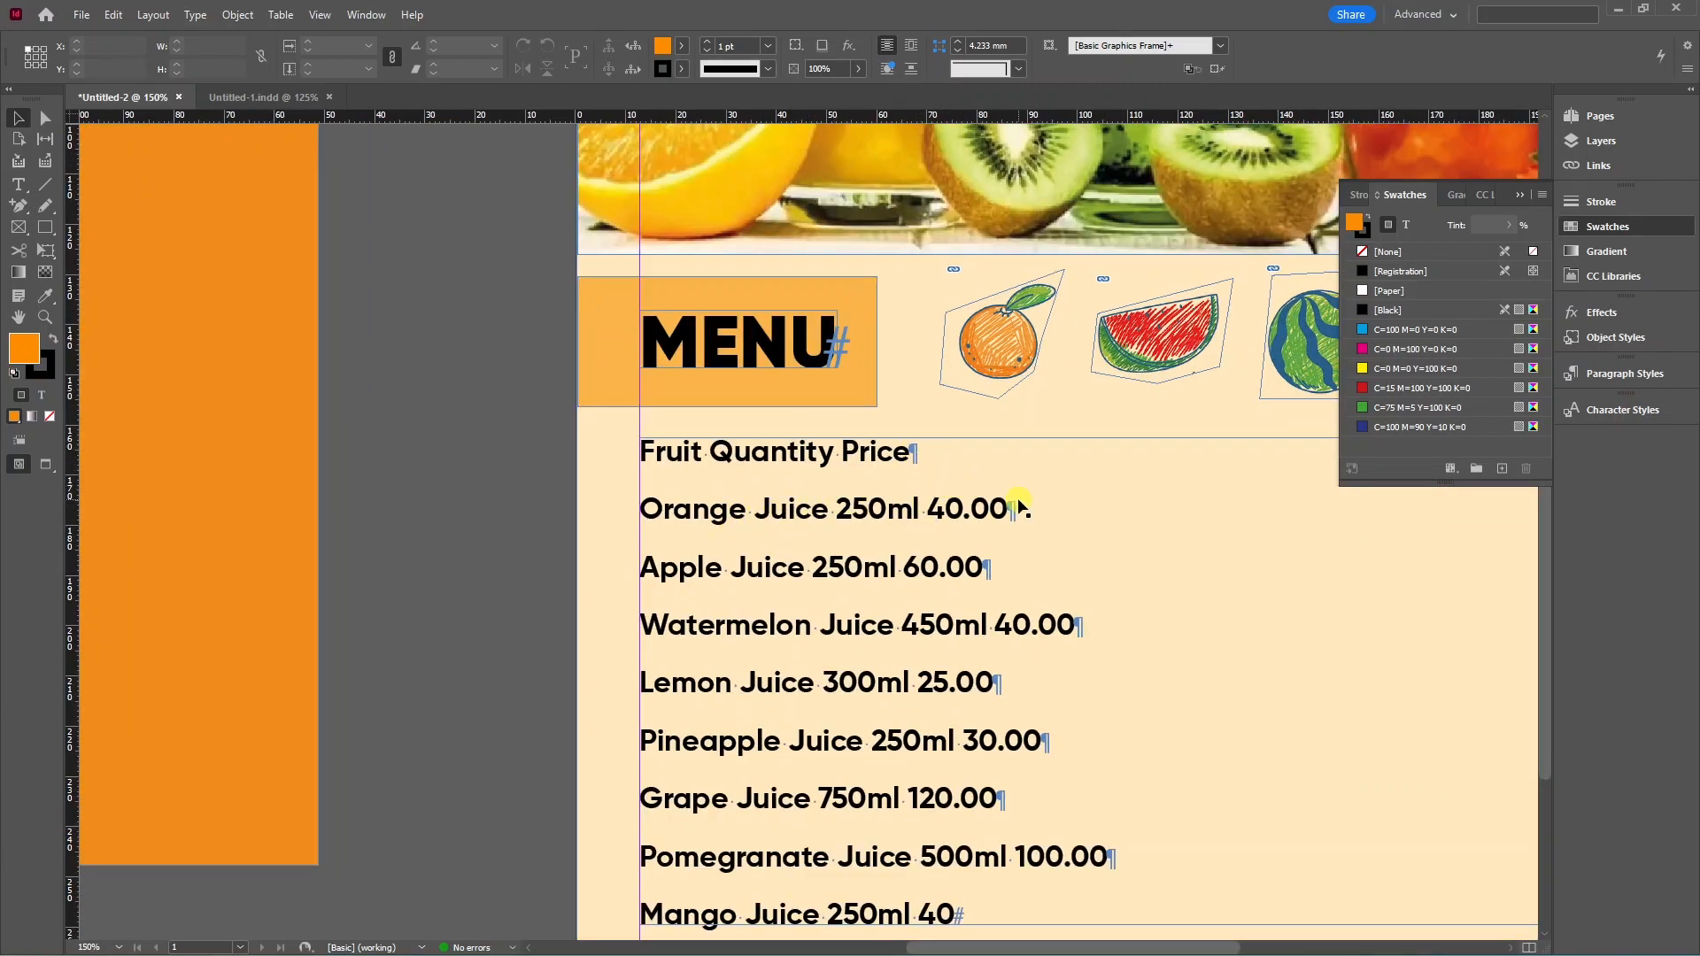
pyautogui.scroll(-1, 778, 536)
# Set the Fruit Quantity Price heading line to Gilroy-Black at 19 pt.
pyautogui.press('t')
pyautogui.moveTo(888, 464); pyautogui.dragTo(664, 463)
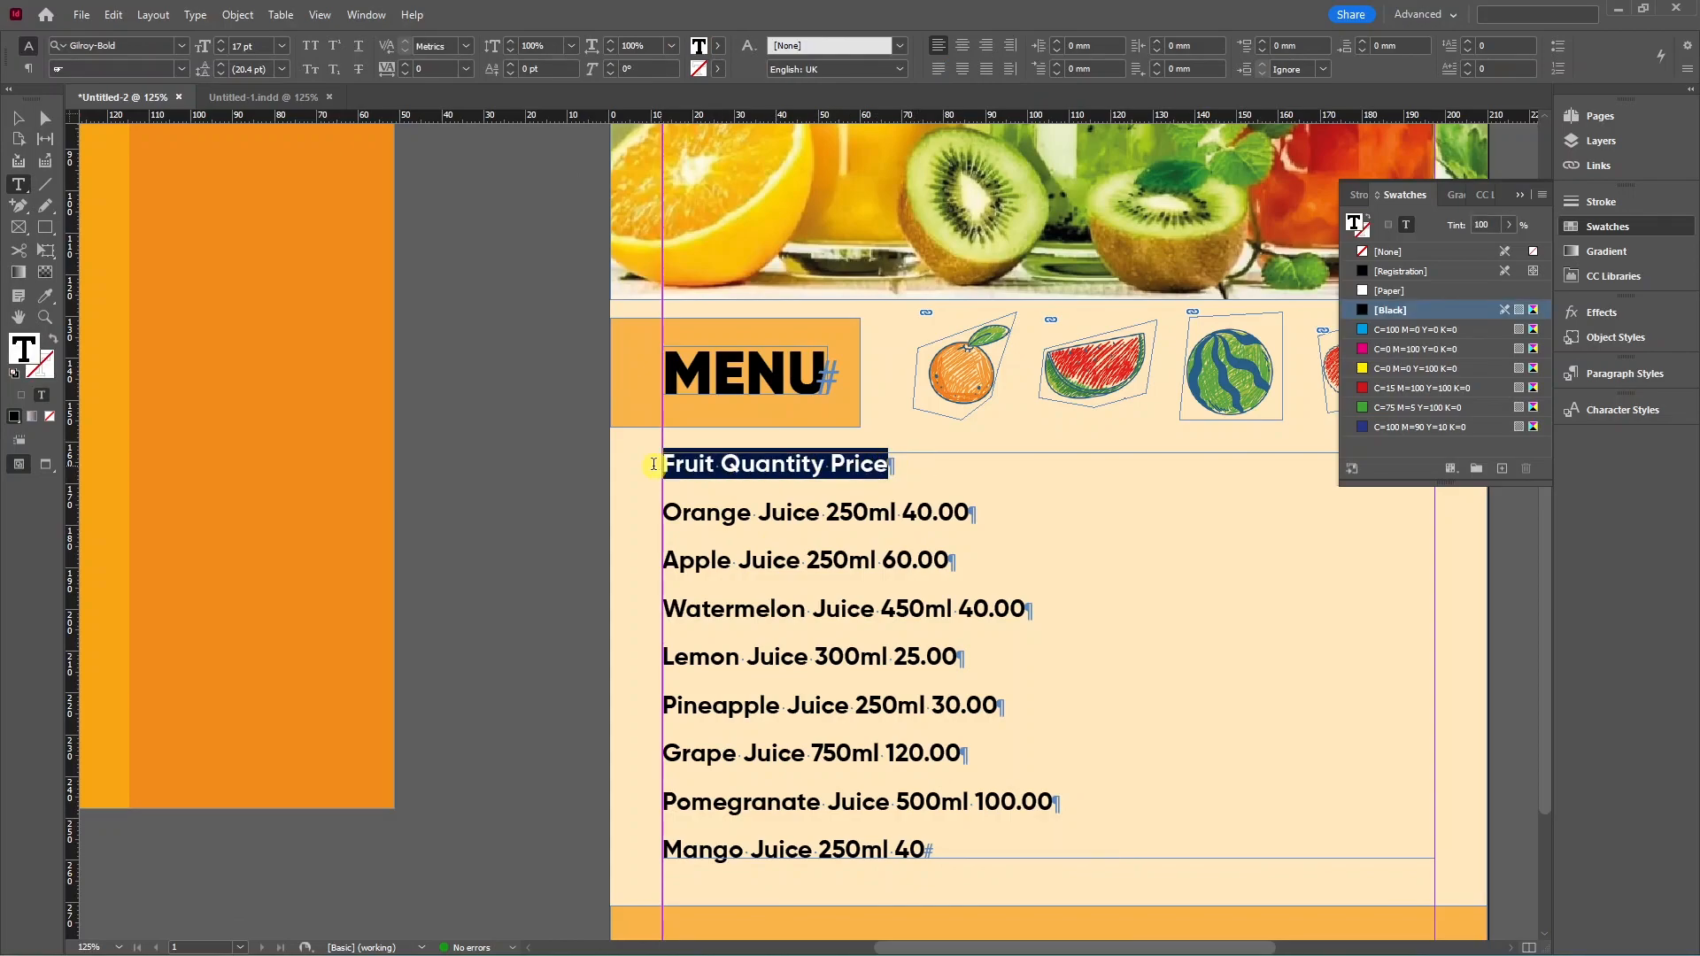
pyautogui.click(183, 46)
pyautogui.click(213, 127)
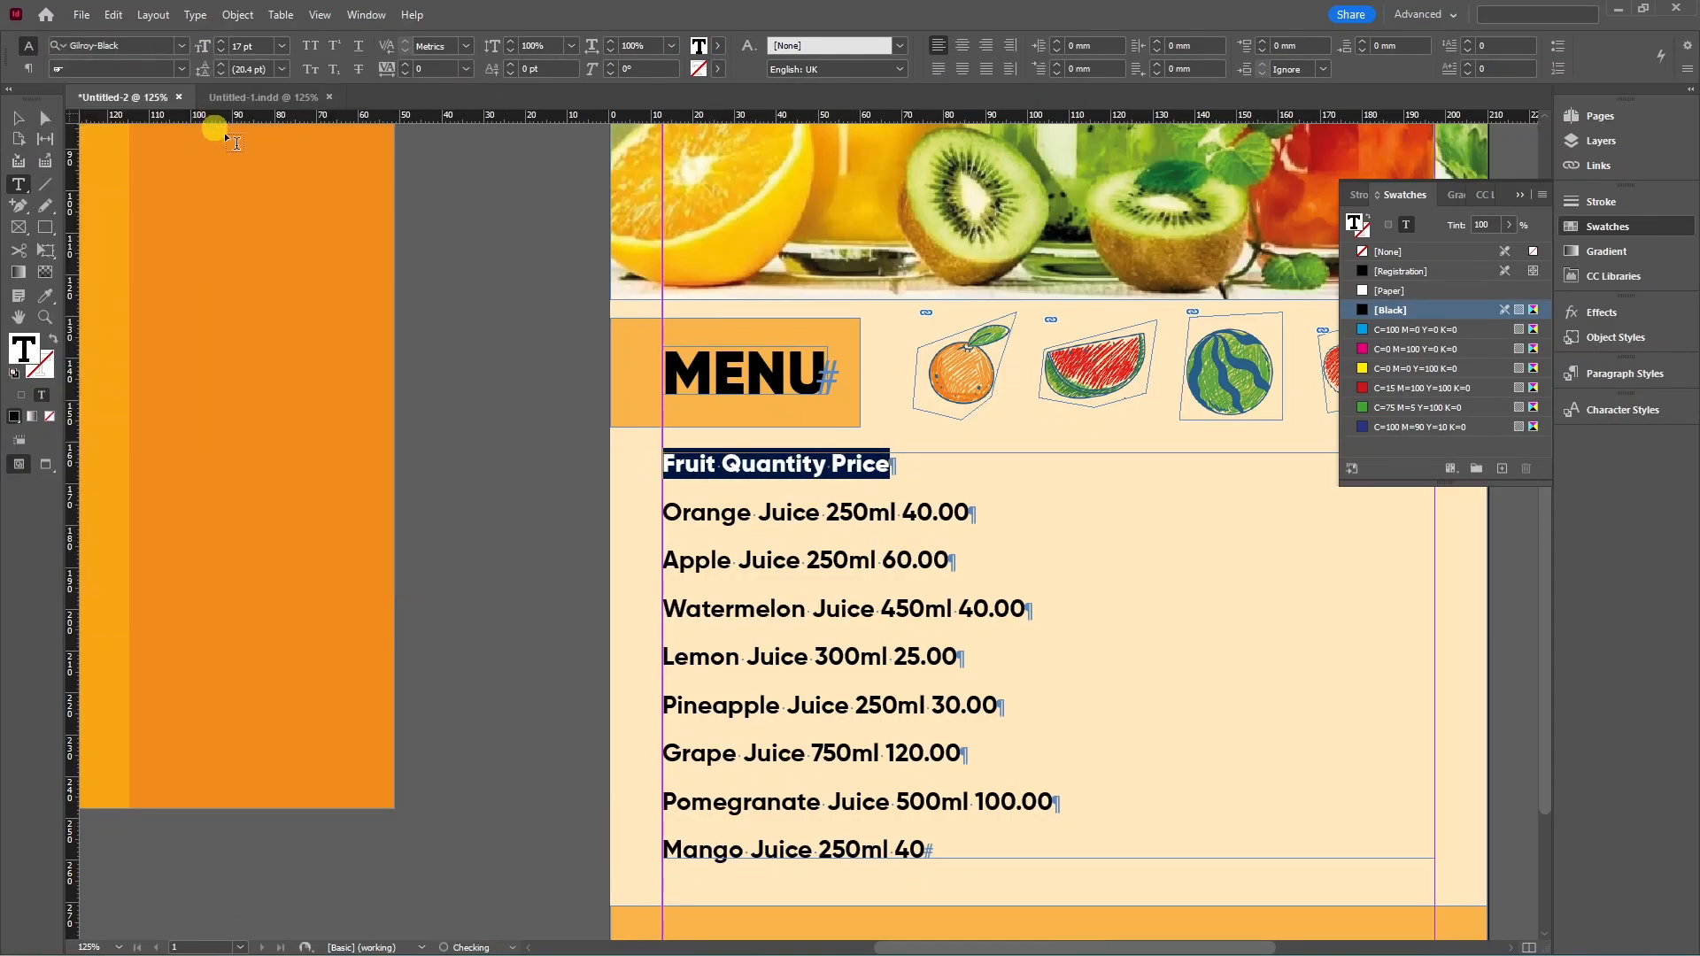
pyautogui.click(221, 42)
pyautogui.click(220, 42)
pyautogui.click(30, 118)
pyautogui.scroll(-1, 920, 451)
pyautogui.click(920, 452)
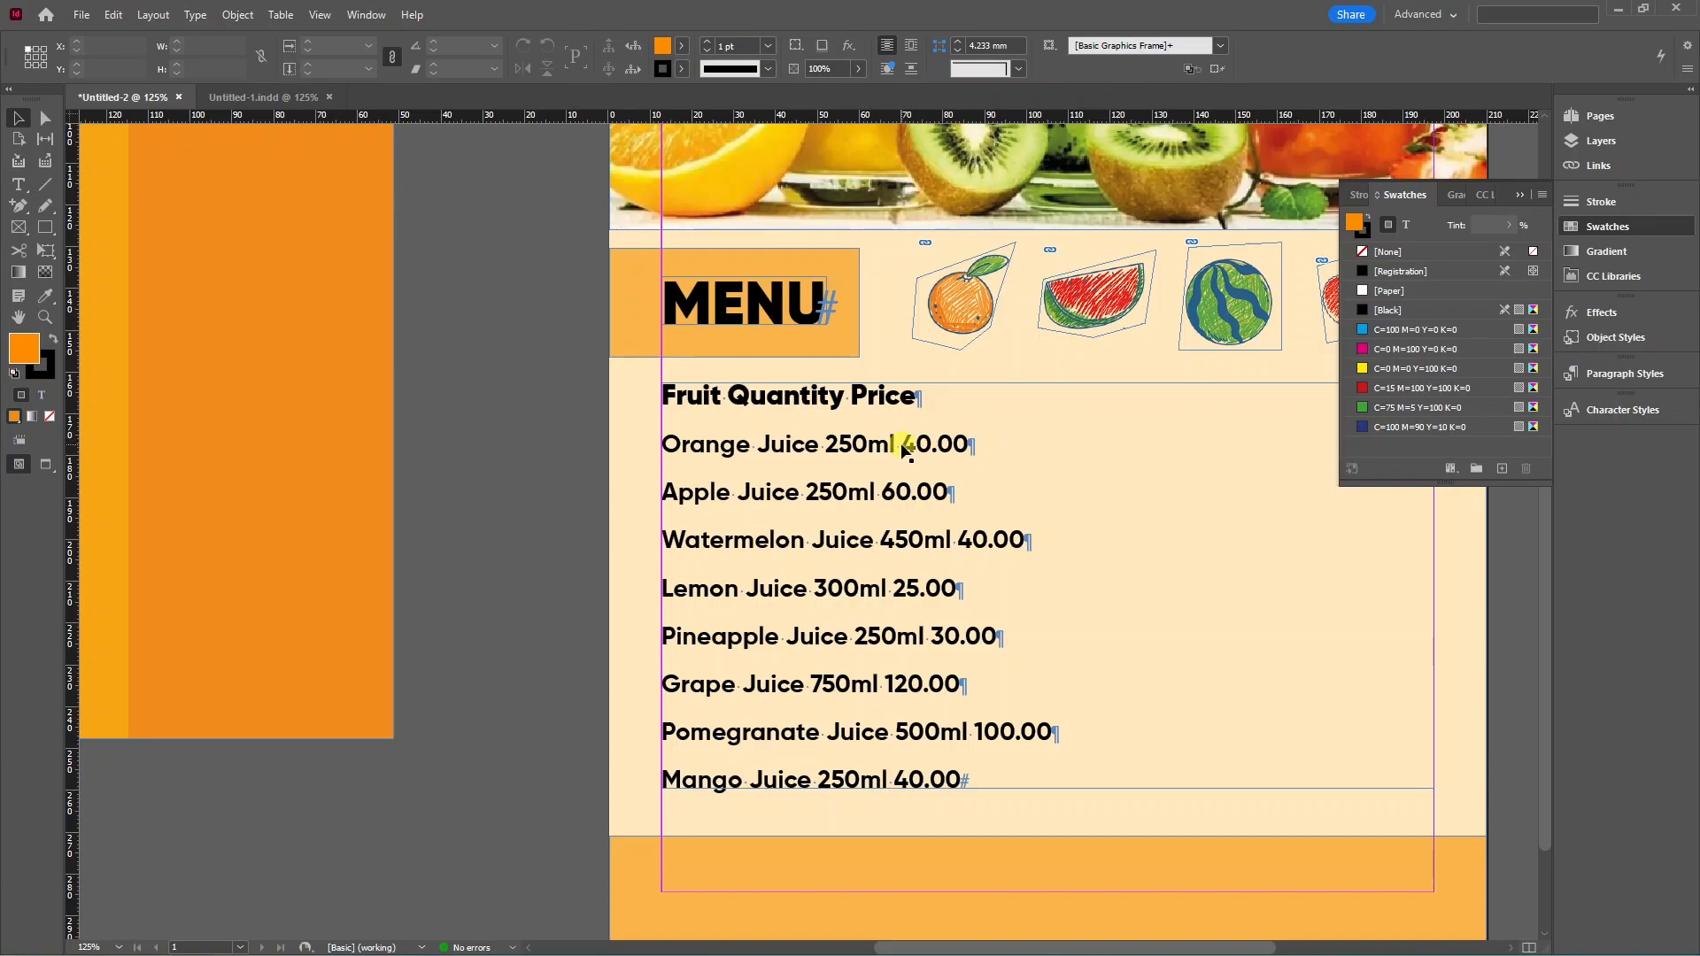
# Browse the Webdings font in the Glyphs panel, then close the panel.
pyautogui.click(195, 15)
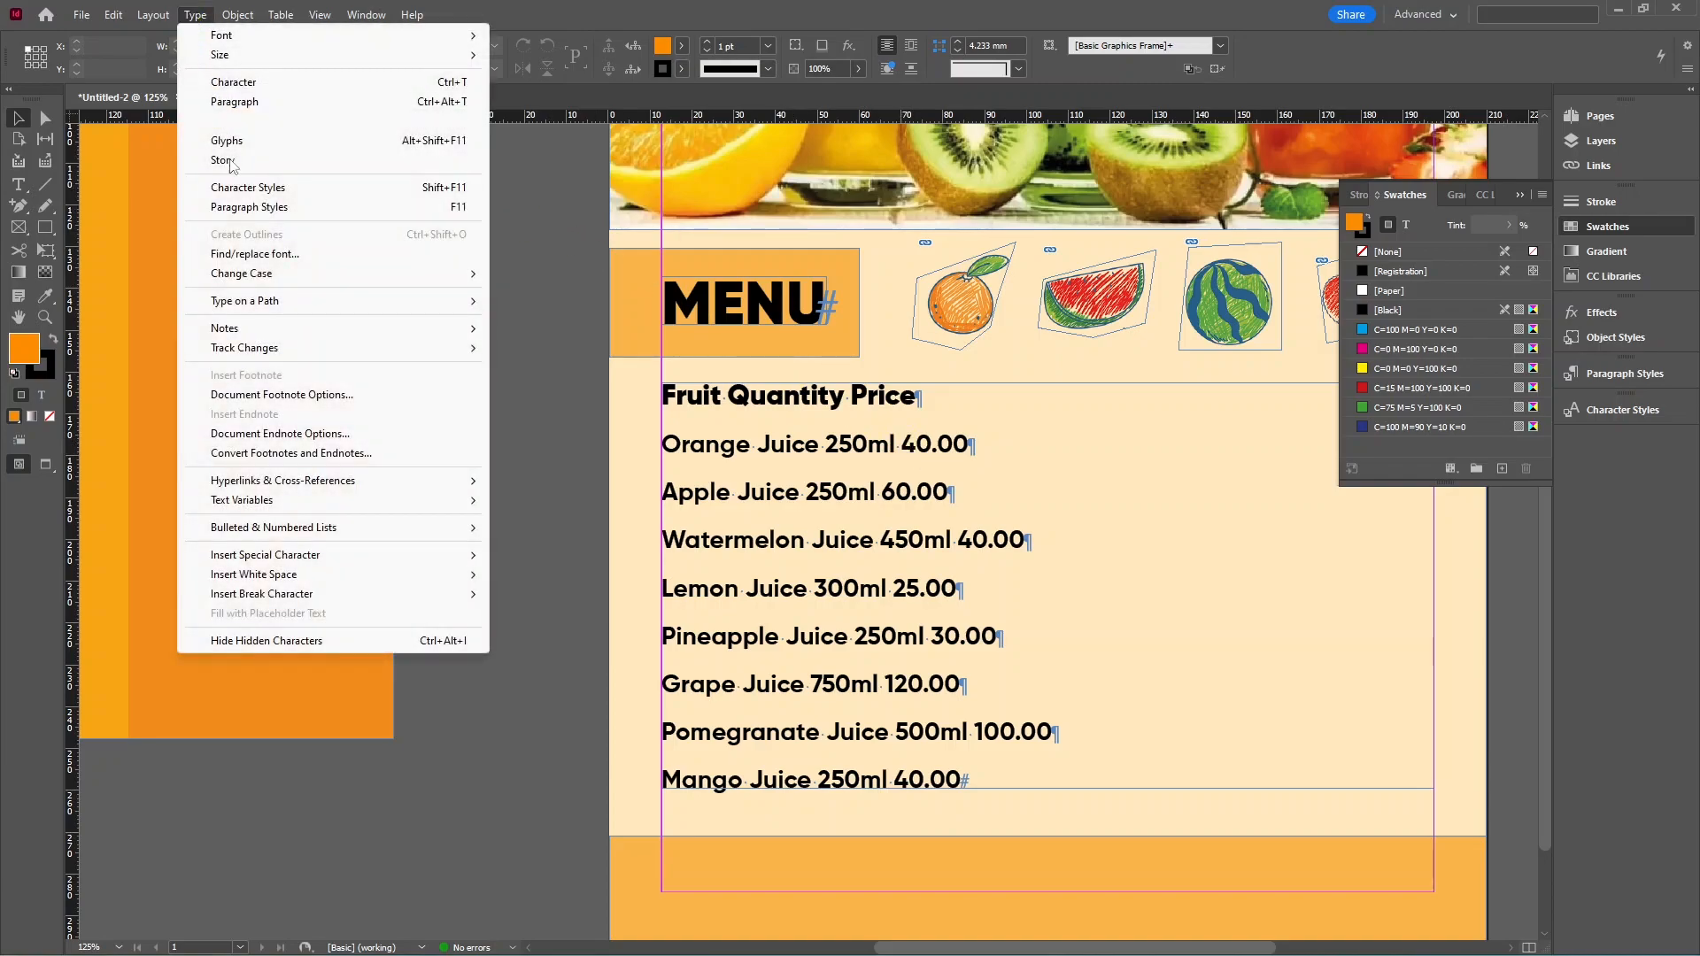
pyautogui.hotkey('alt', 'shift', 'F11')
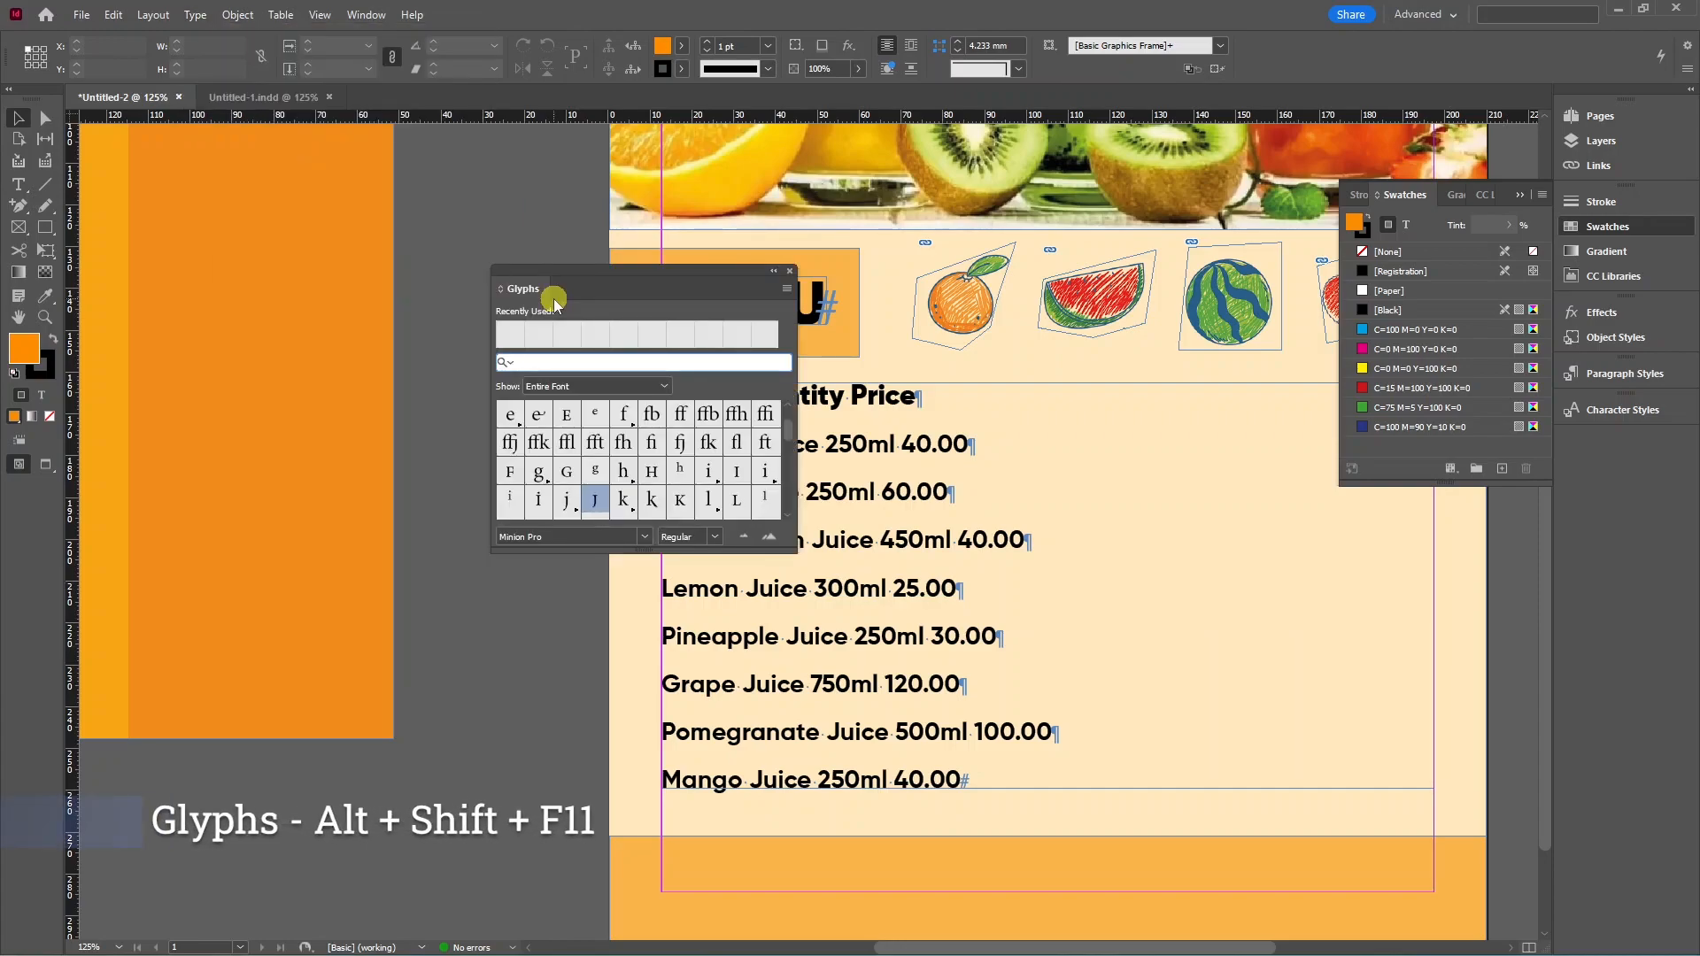
pyautogui.moveTo(583, 275); pyautogui.dragTo(597, 280)
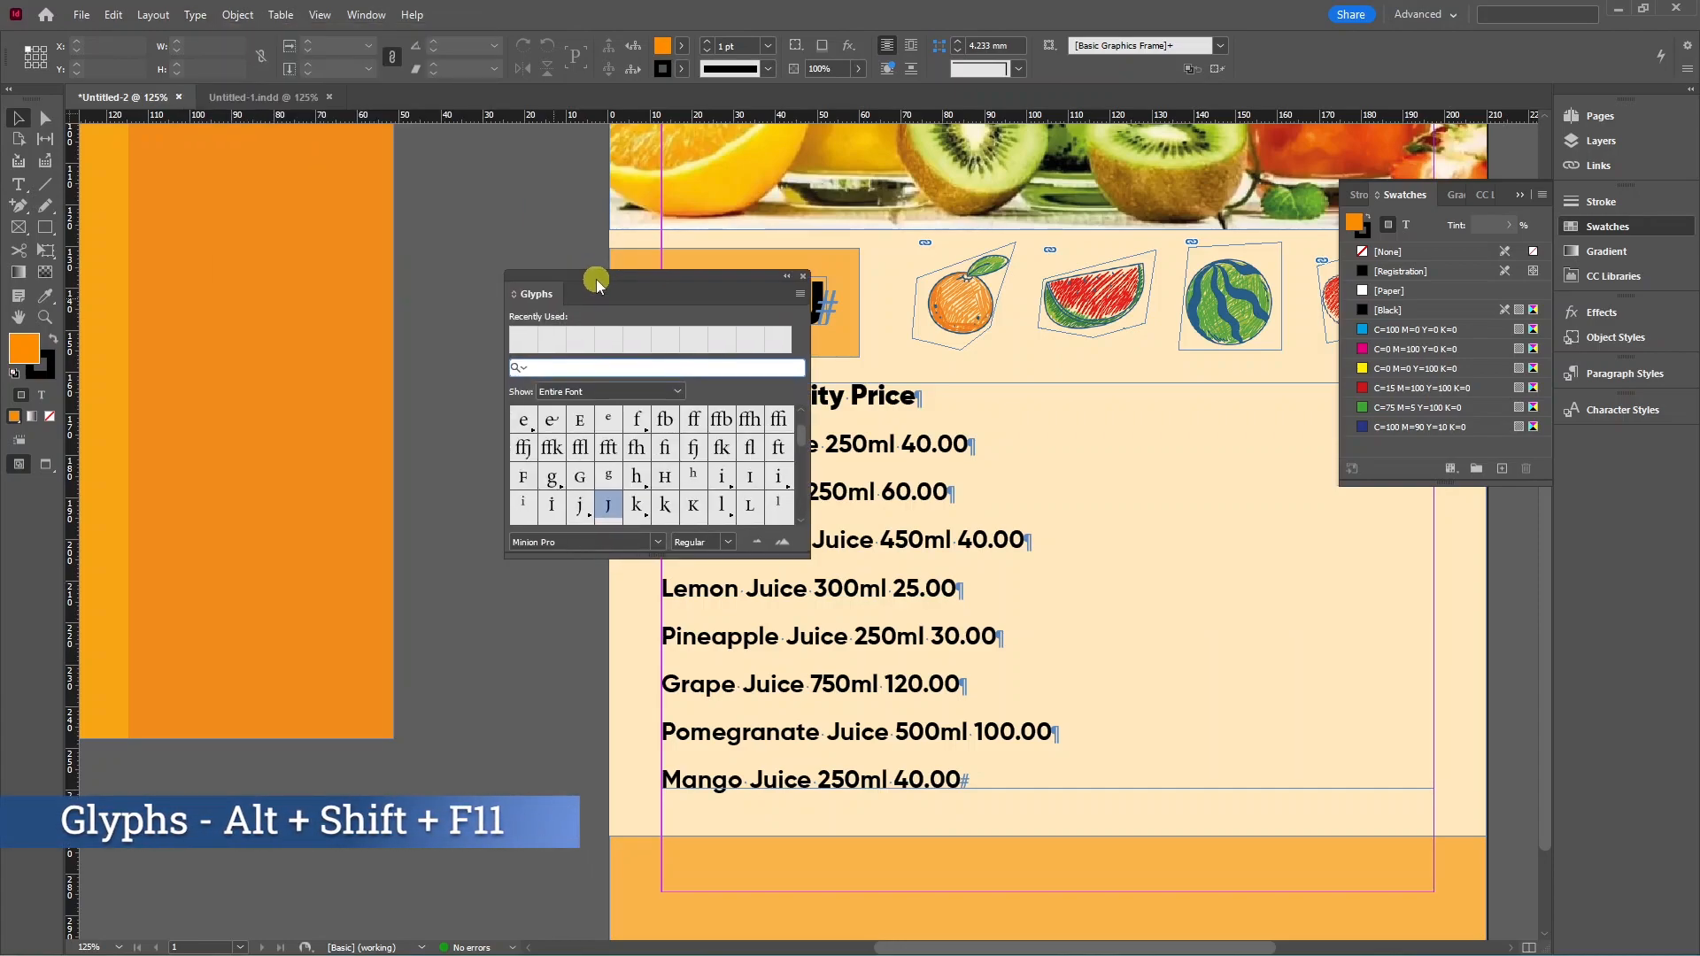
pyautogui.click(657, 546)
pyautogui.click(626, 541)
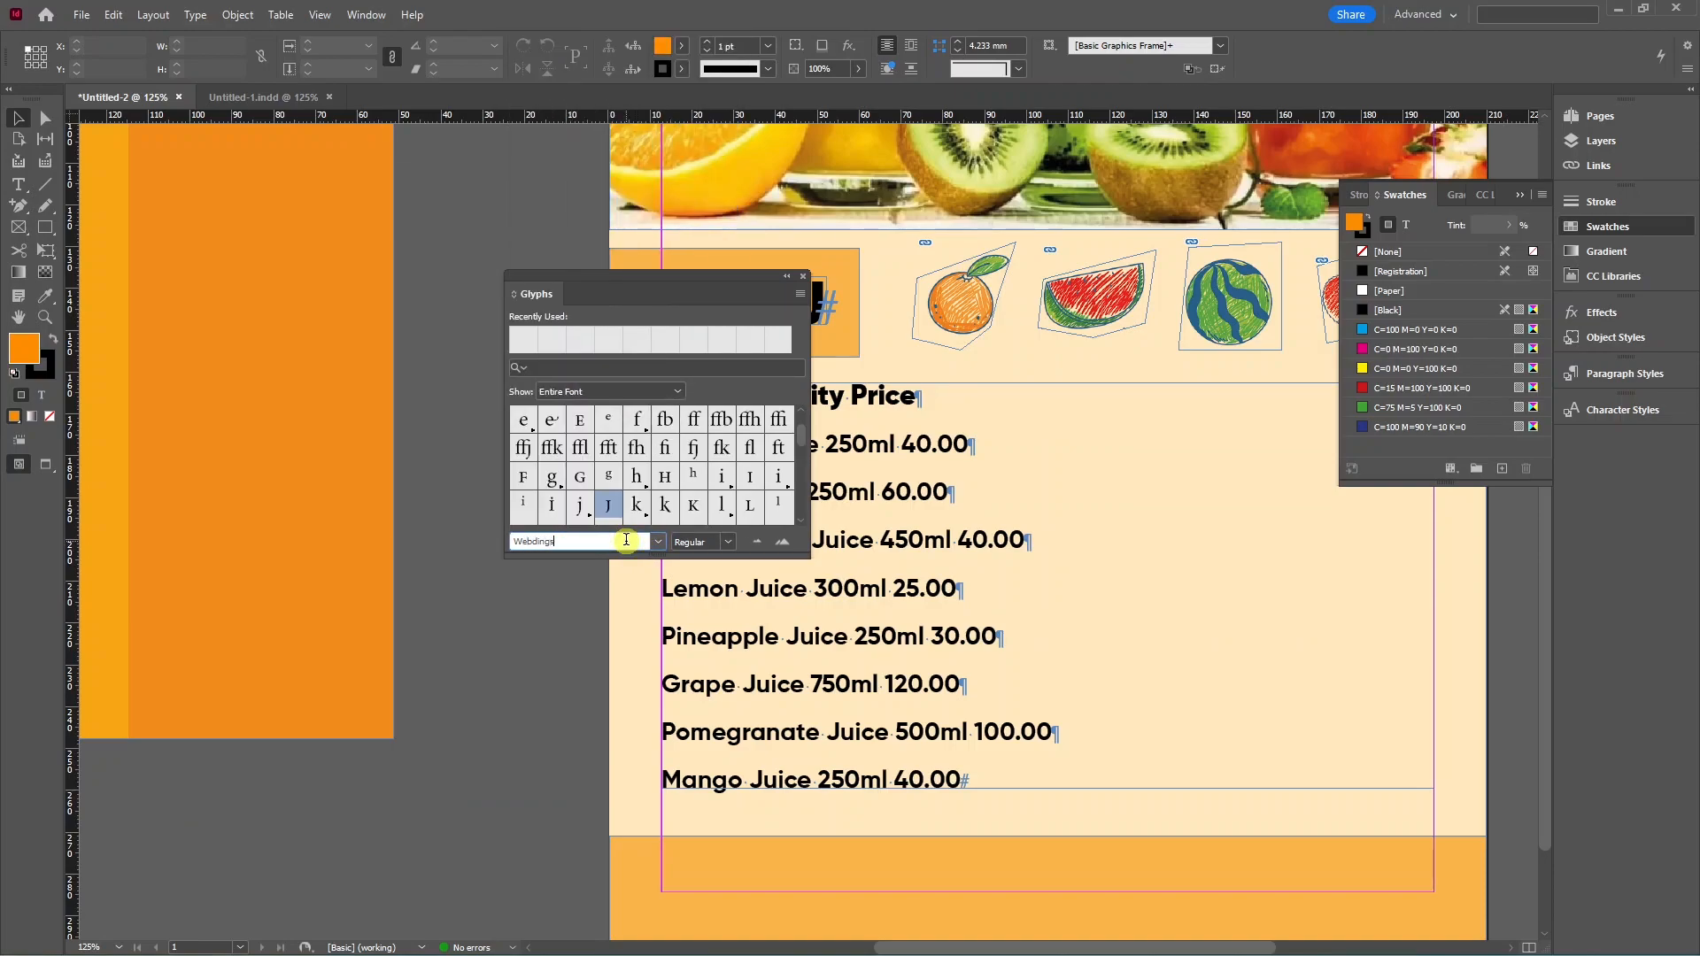
pyautogui.press('Return')
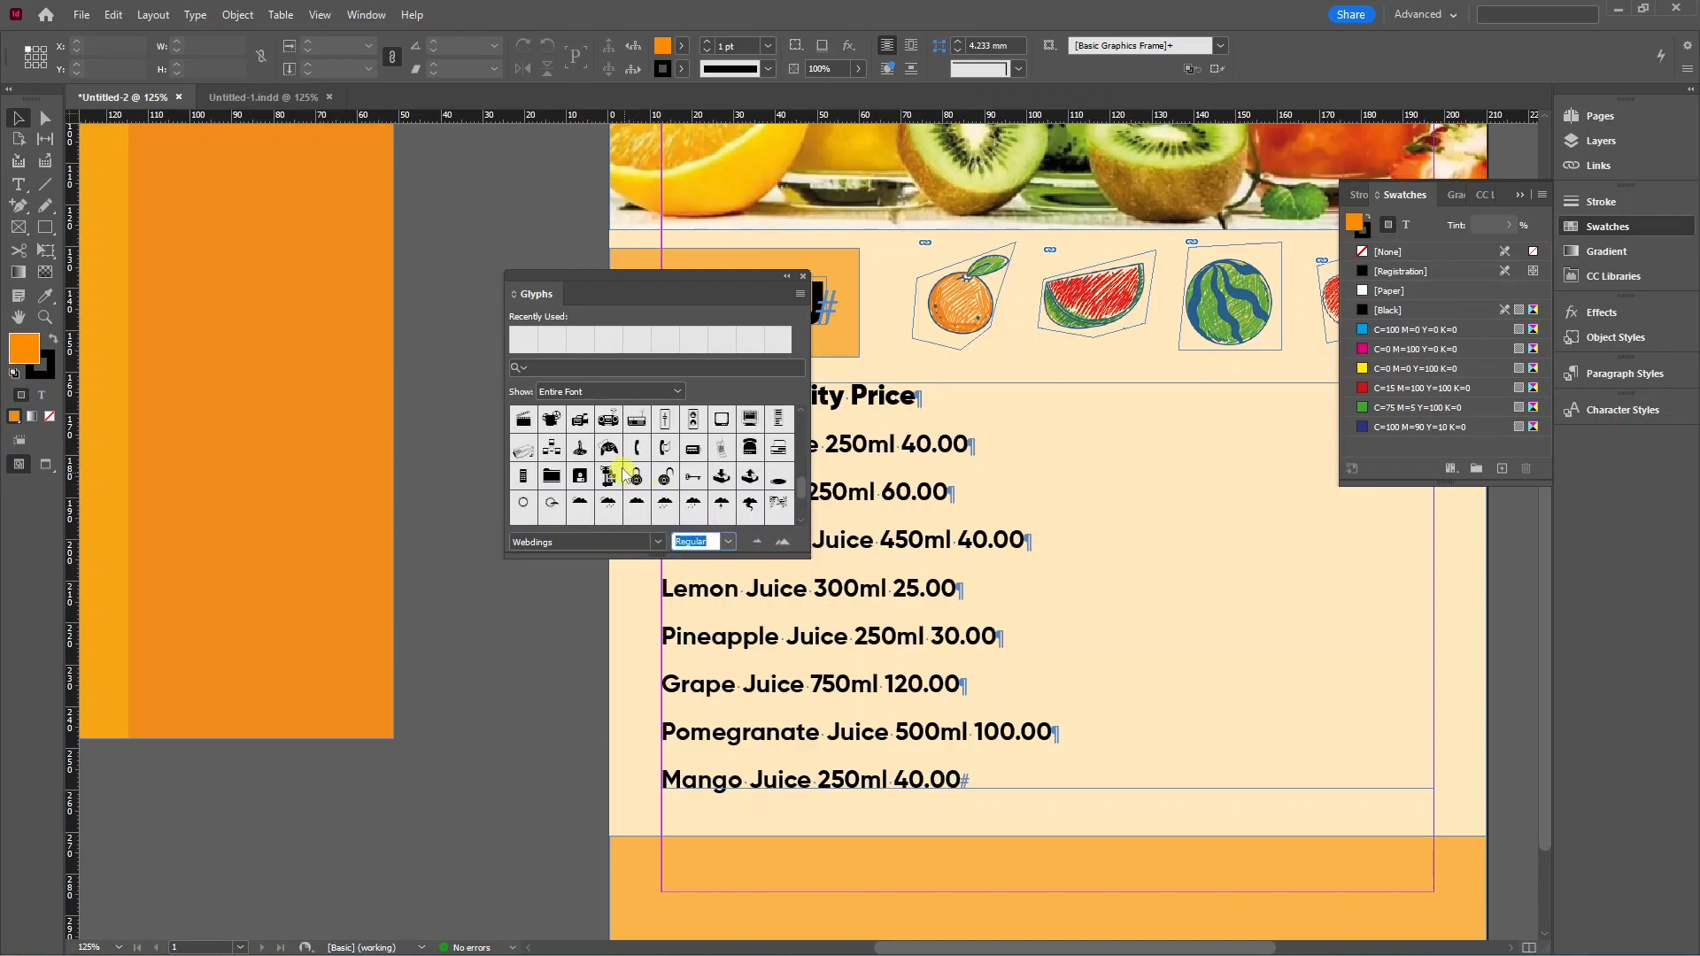
pyautogui.scroll(5, 628, 477)
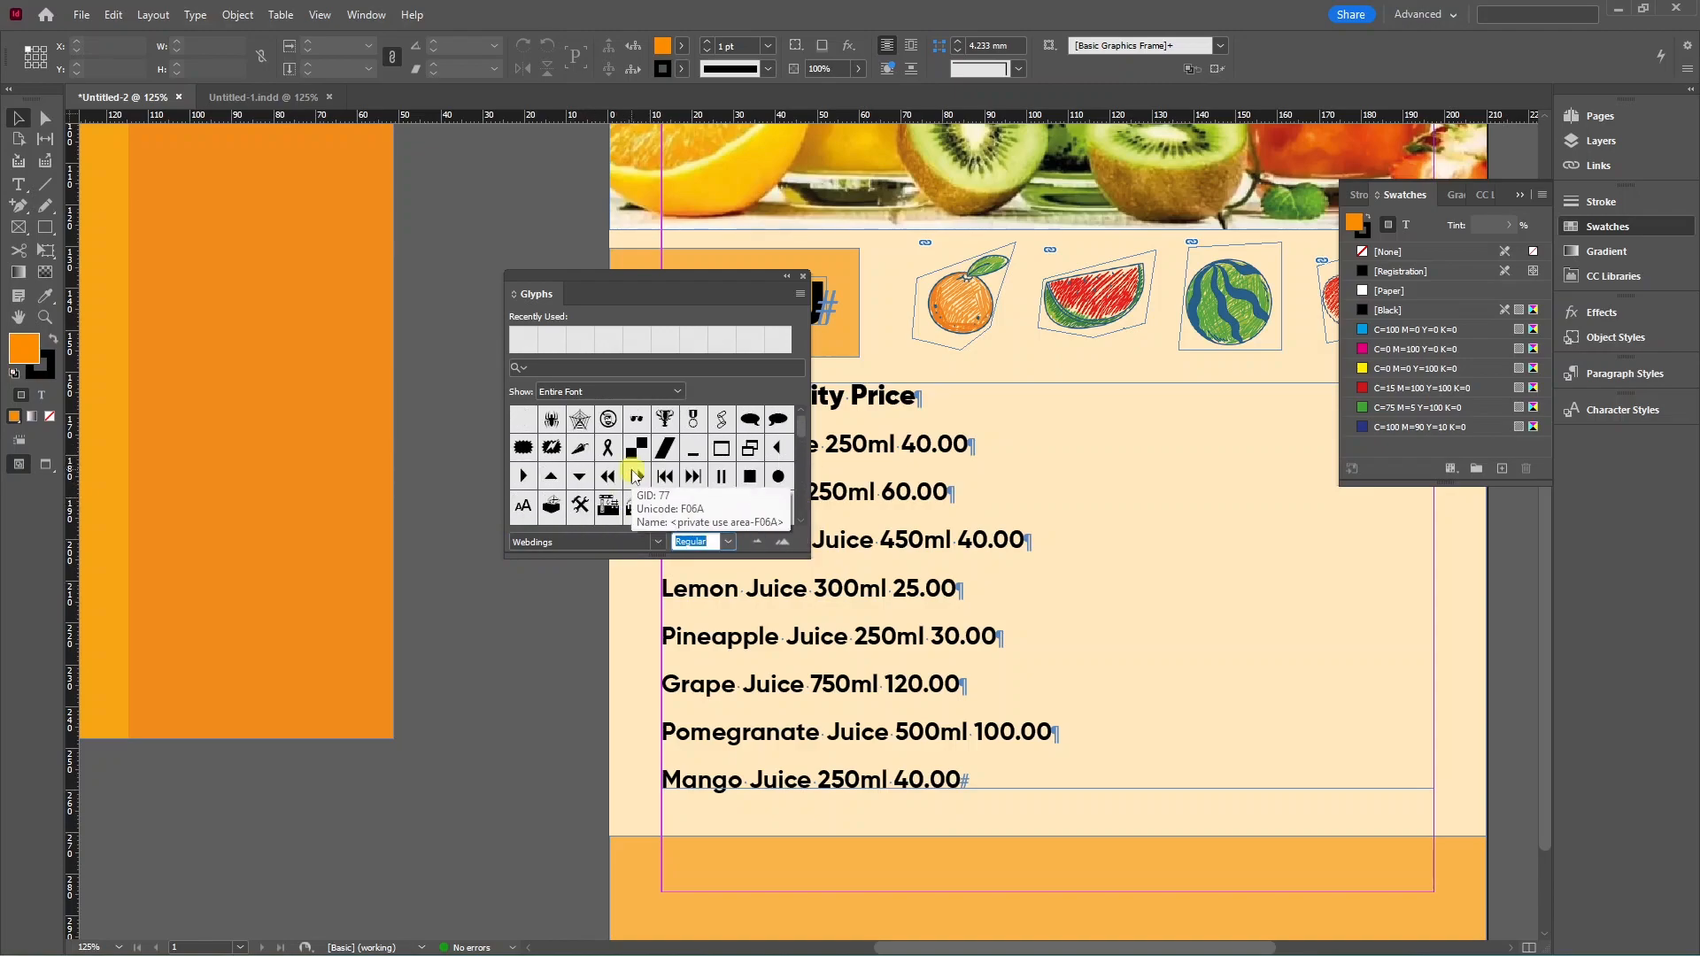
pyautogui.click(803, 276)
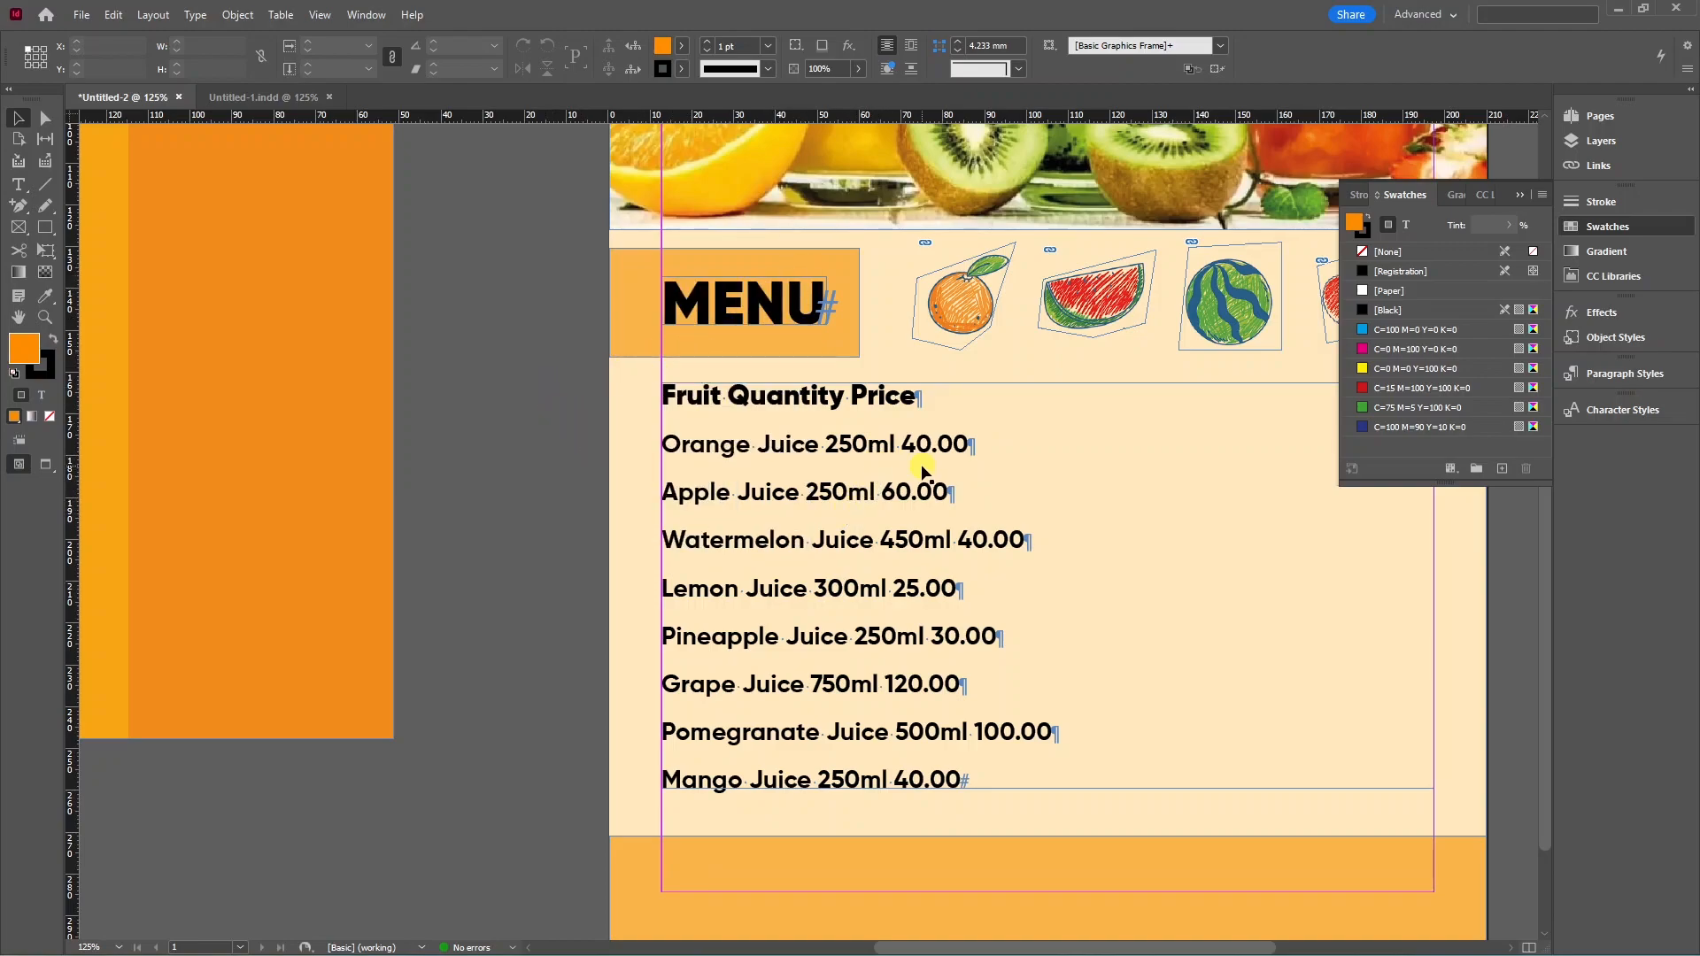
# Copy the large rupee symbol image from the Google Images results.
pyautogui.hotkey('alt', 'Tab')
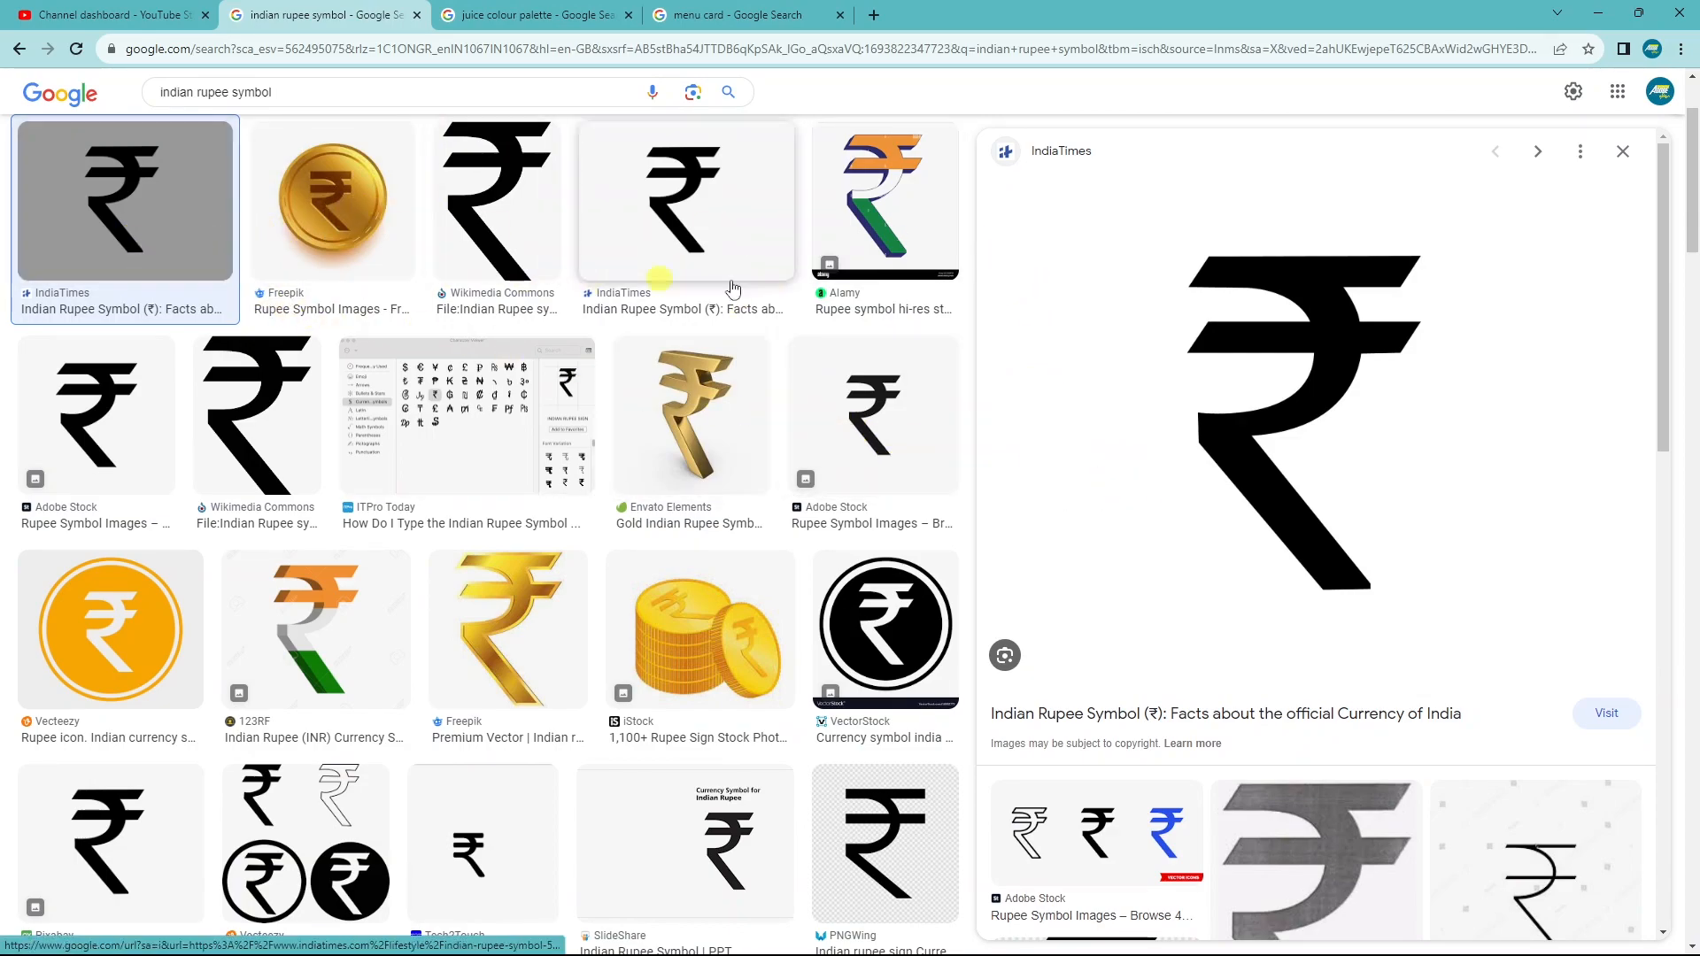
pyautogui.rightClick(1290, 379)
pyautogui.click(1359, 585)
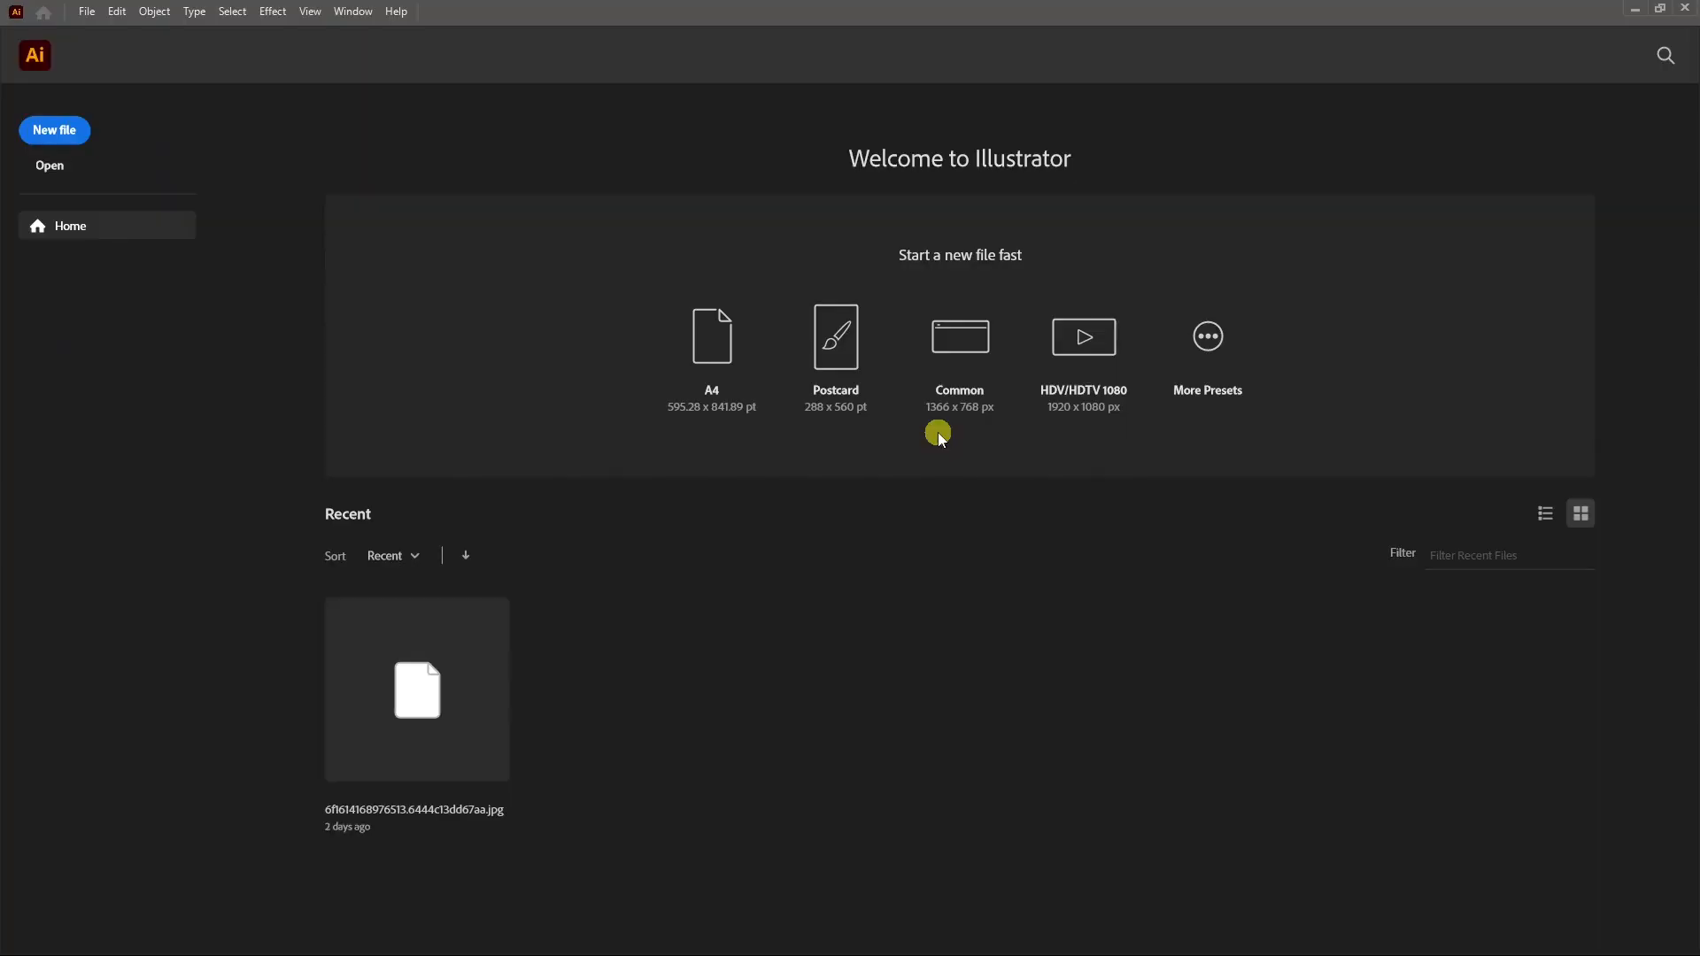
# Paste the rupee image into a new Illustrator document, trace it with Default and expand it.
pyautogui.hotkey('ctrl', 'n')
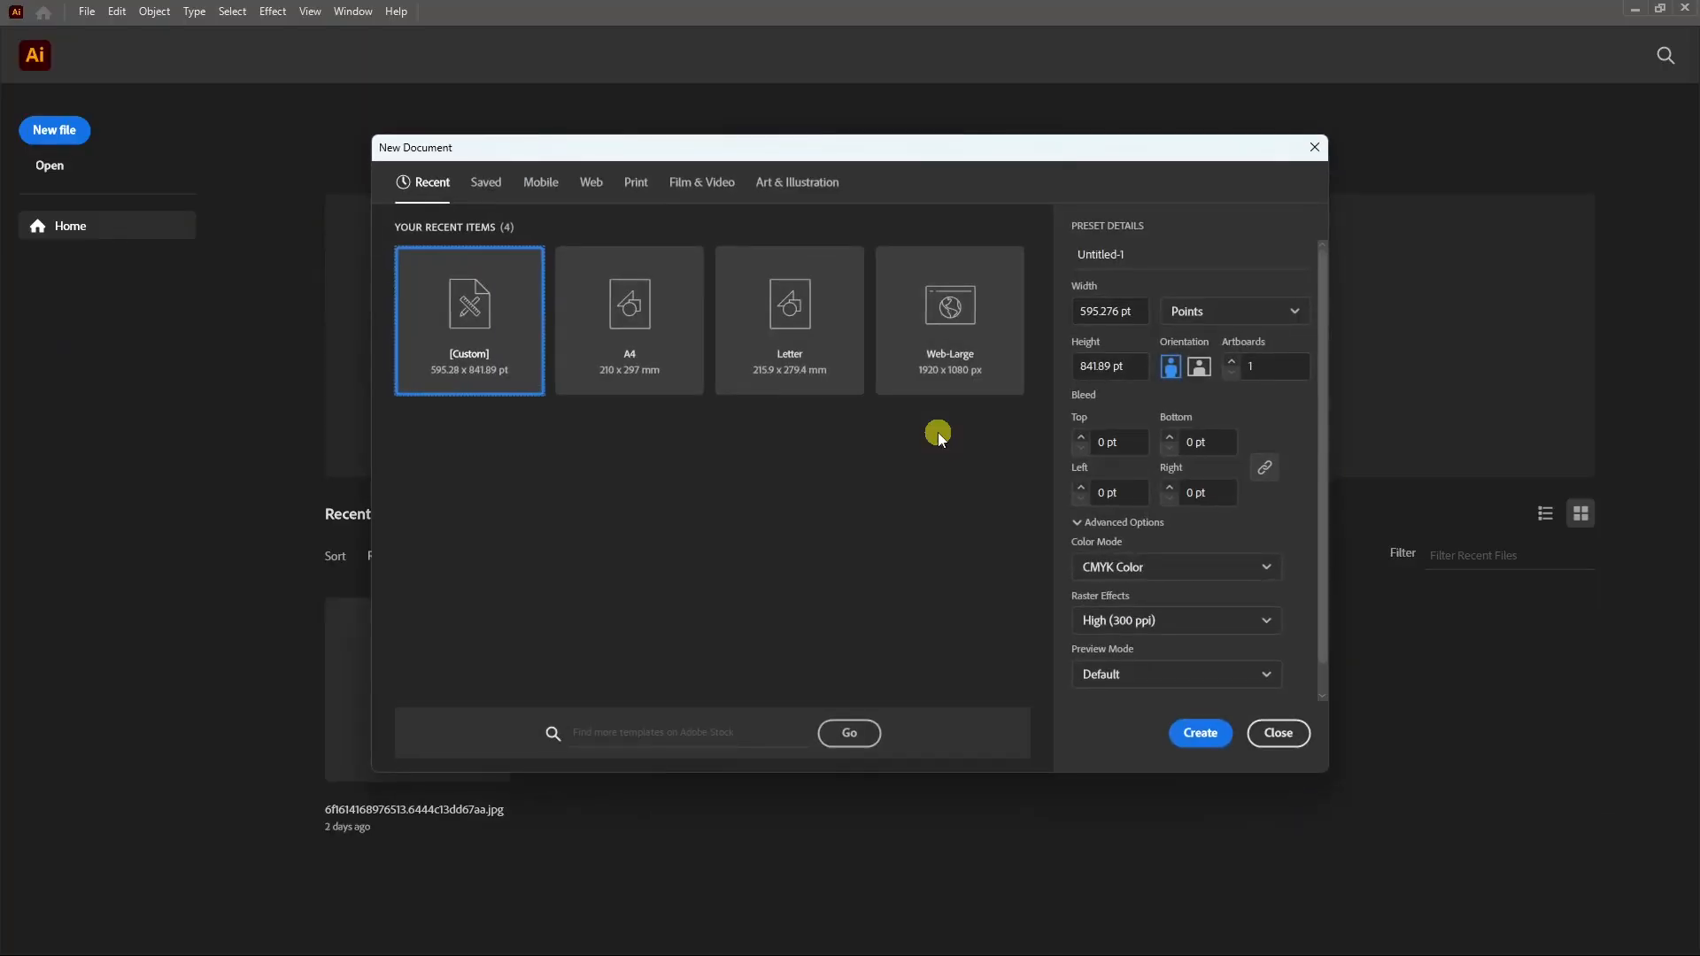
pyautogui.press('Return')
pyautogui.hotkey('ctrl', 'v')
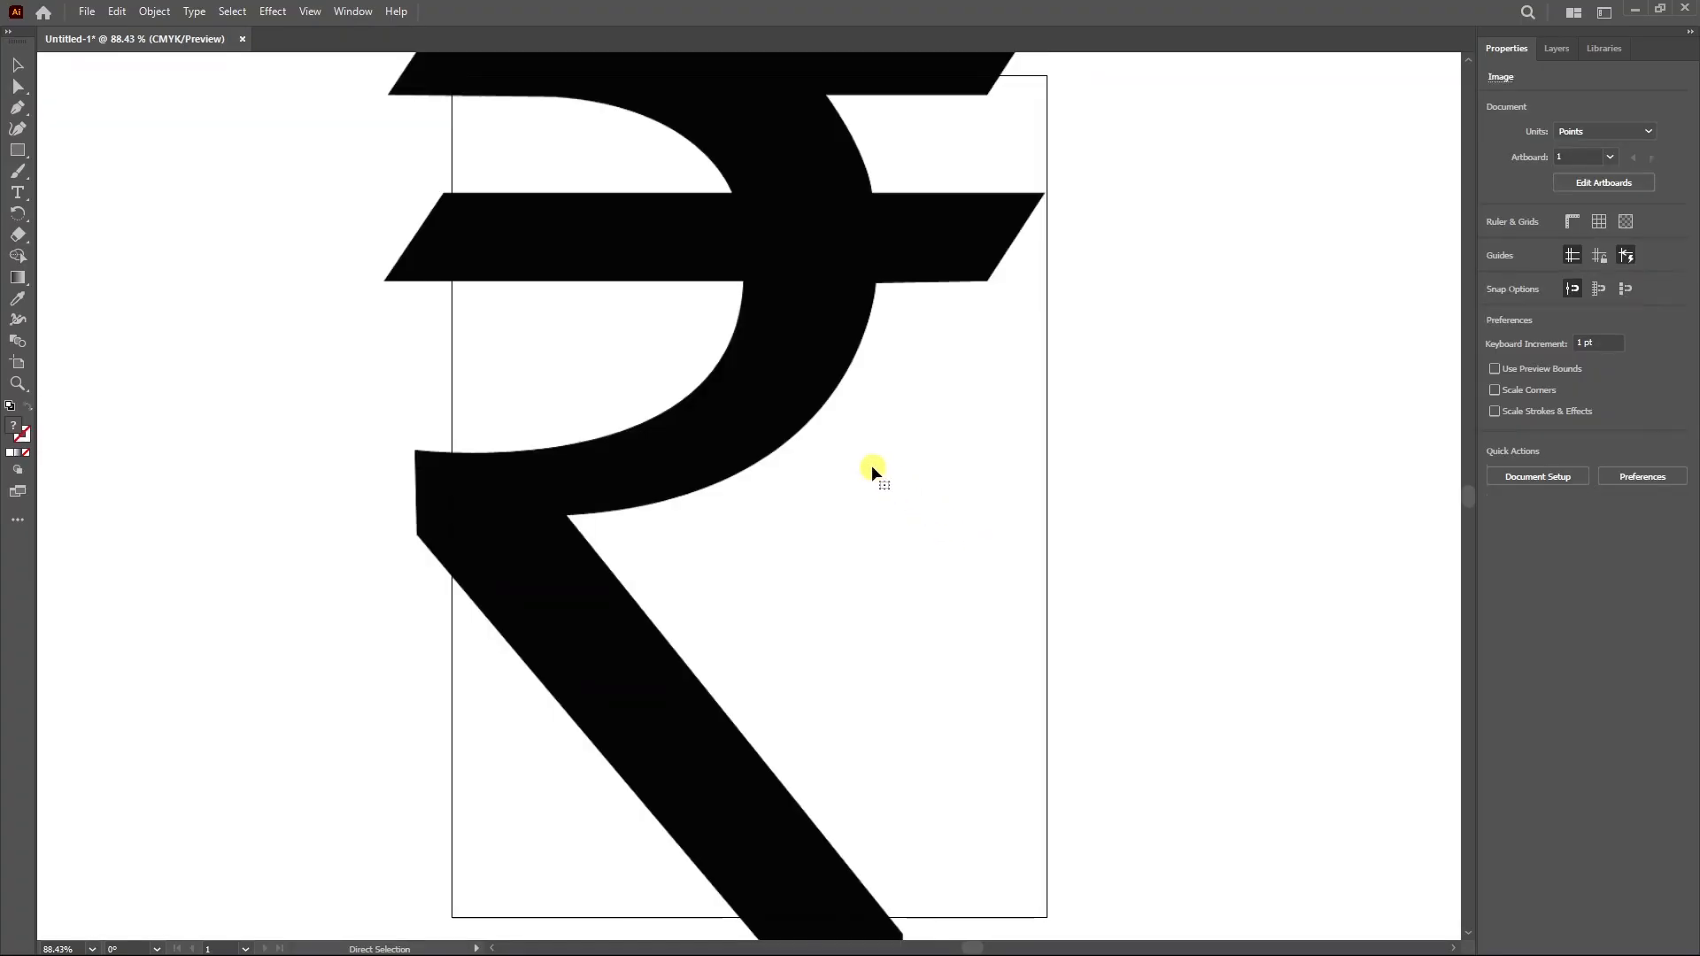
pyautogui.scroll(-2, 873, 470)
pyautogui.scroll(-1, 873, 470)
pyautogui.press('v')
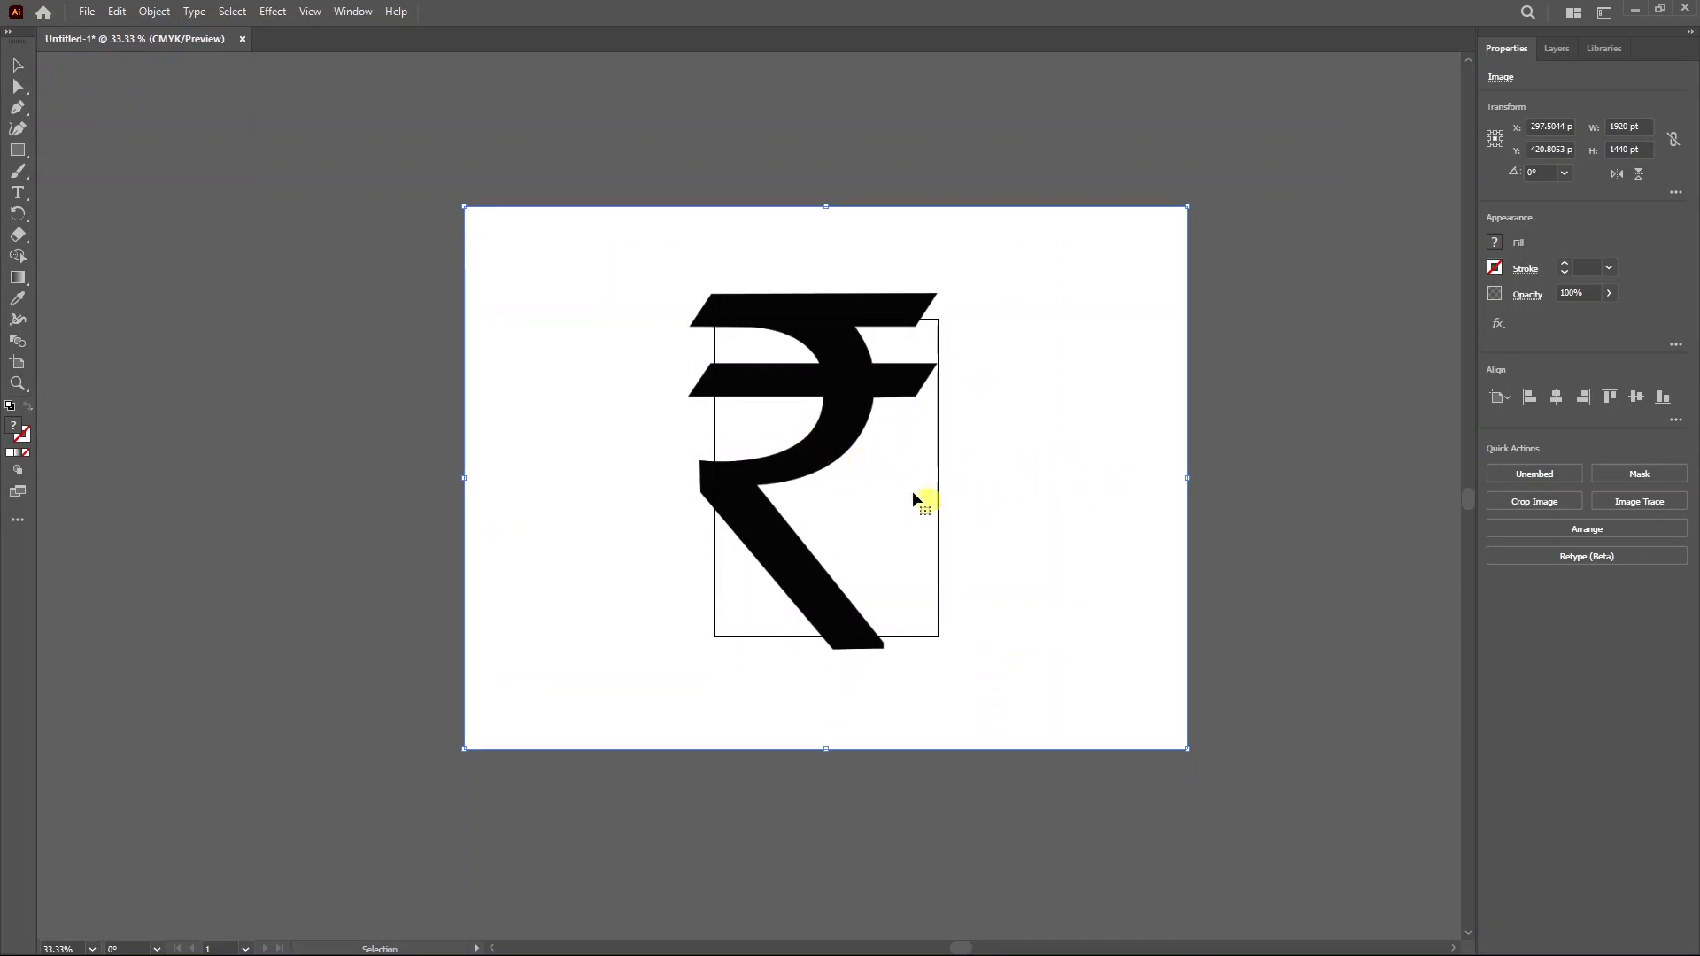
pyautogui.click(1626, 502)
pyautogui.click(1480, 533)
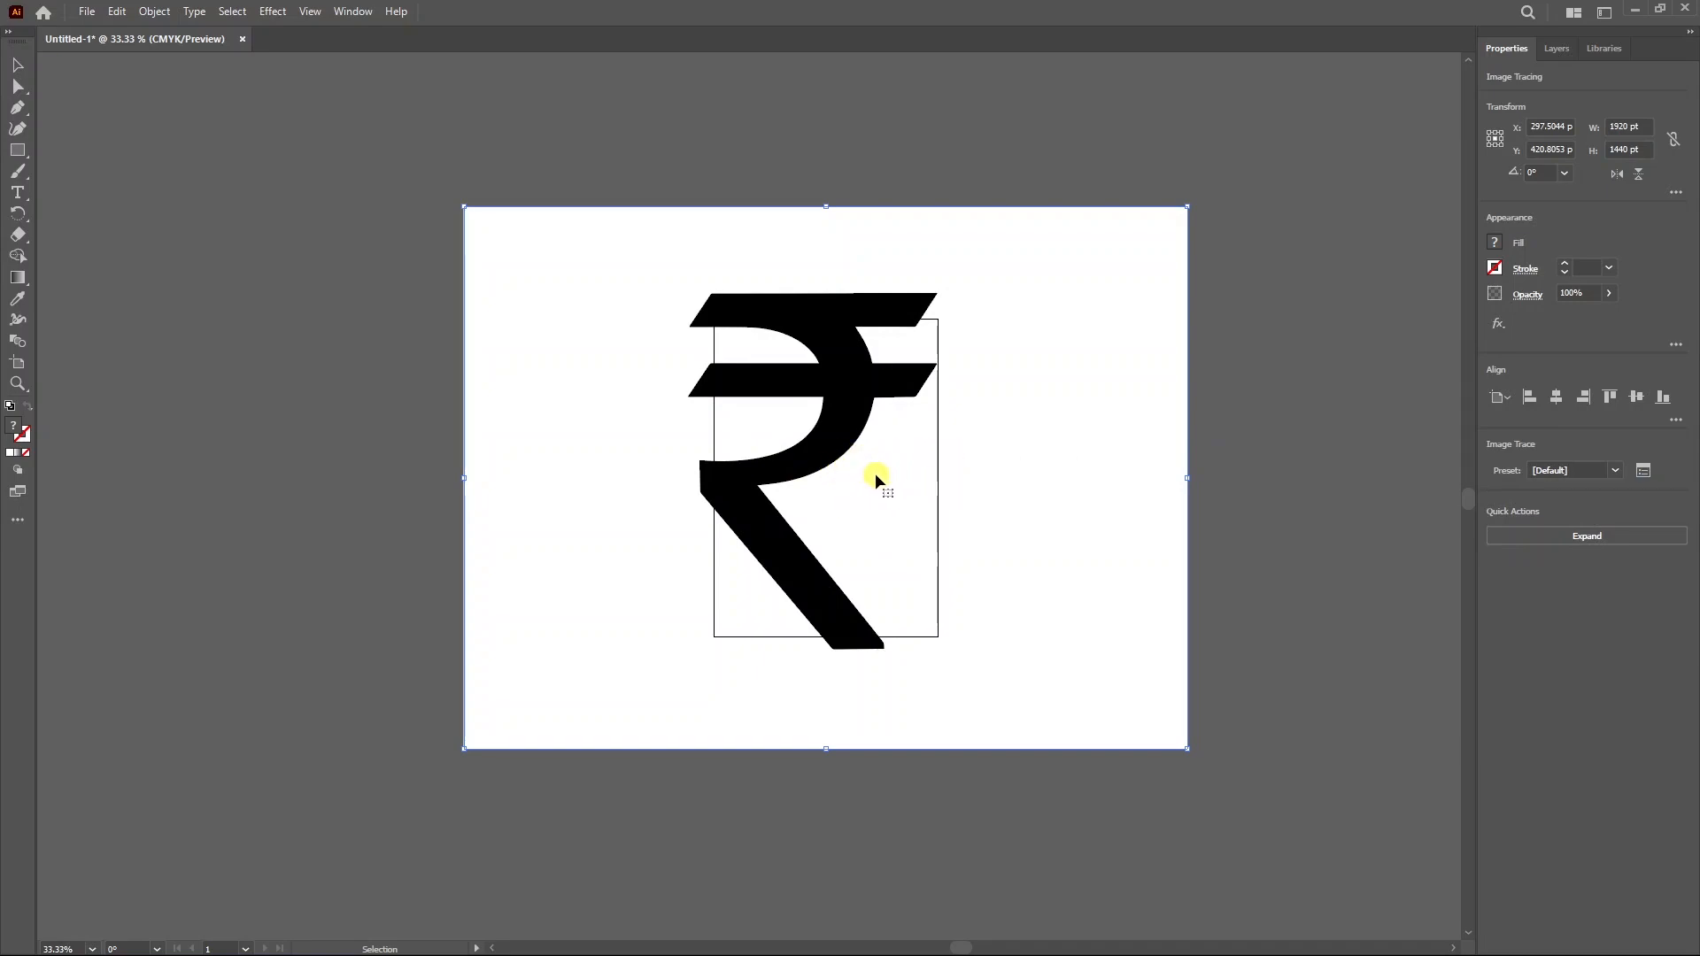
pyautogui.click(1584, 536)
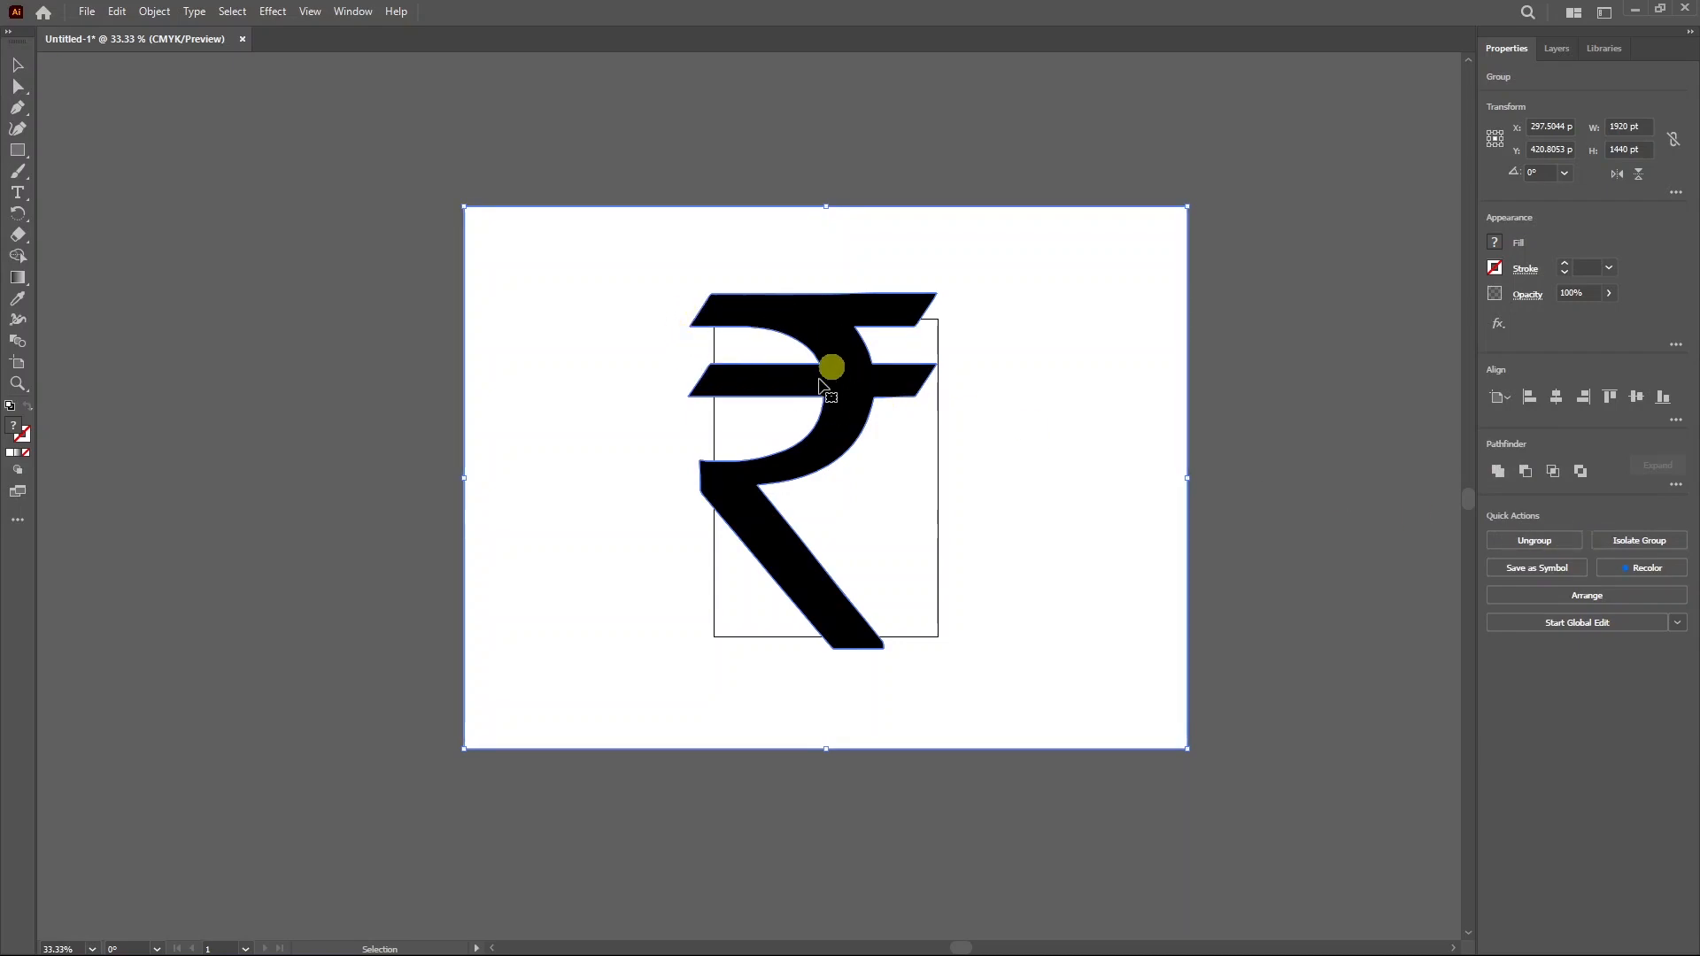
# Ungroup the traced rupee, delete its white background, and return to InDesign.
pyautogui.hotkey('ctrl', 'shift', 'g')
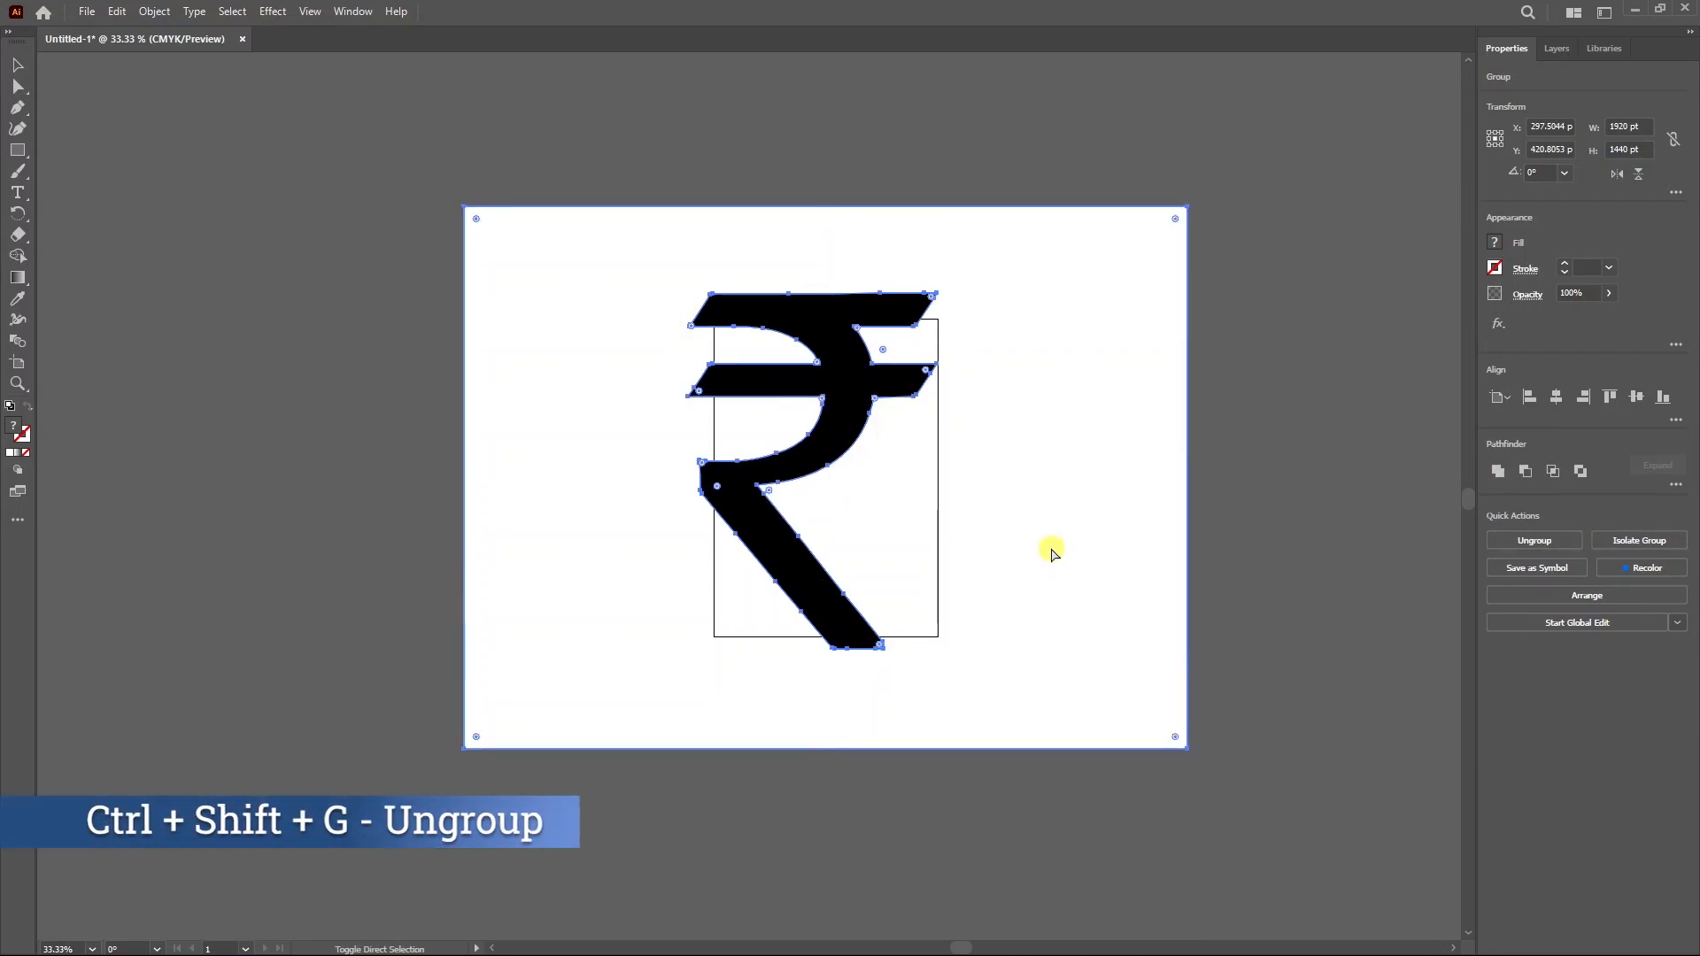
pyautogui.click(1256, 547)
pyautogui.moveTo(980, 494); pyautogui.dragTo(1176, 522)
pyautogui.press('Delete')
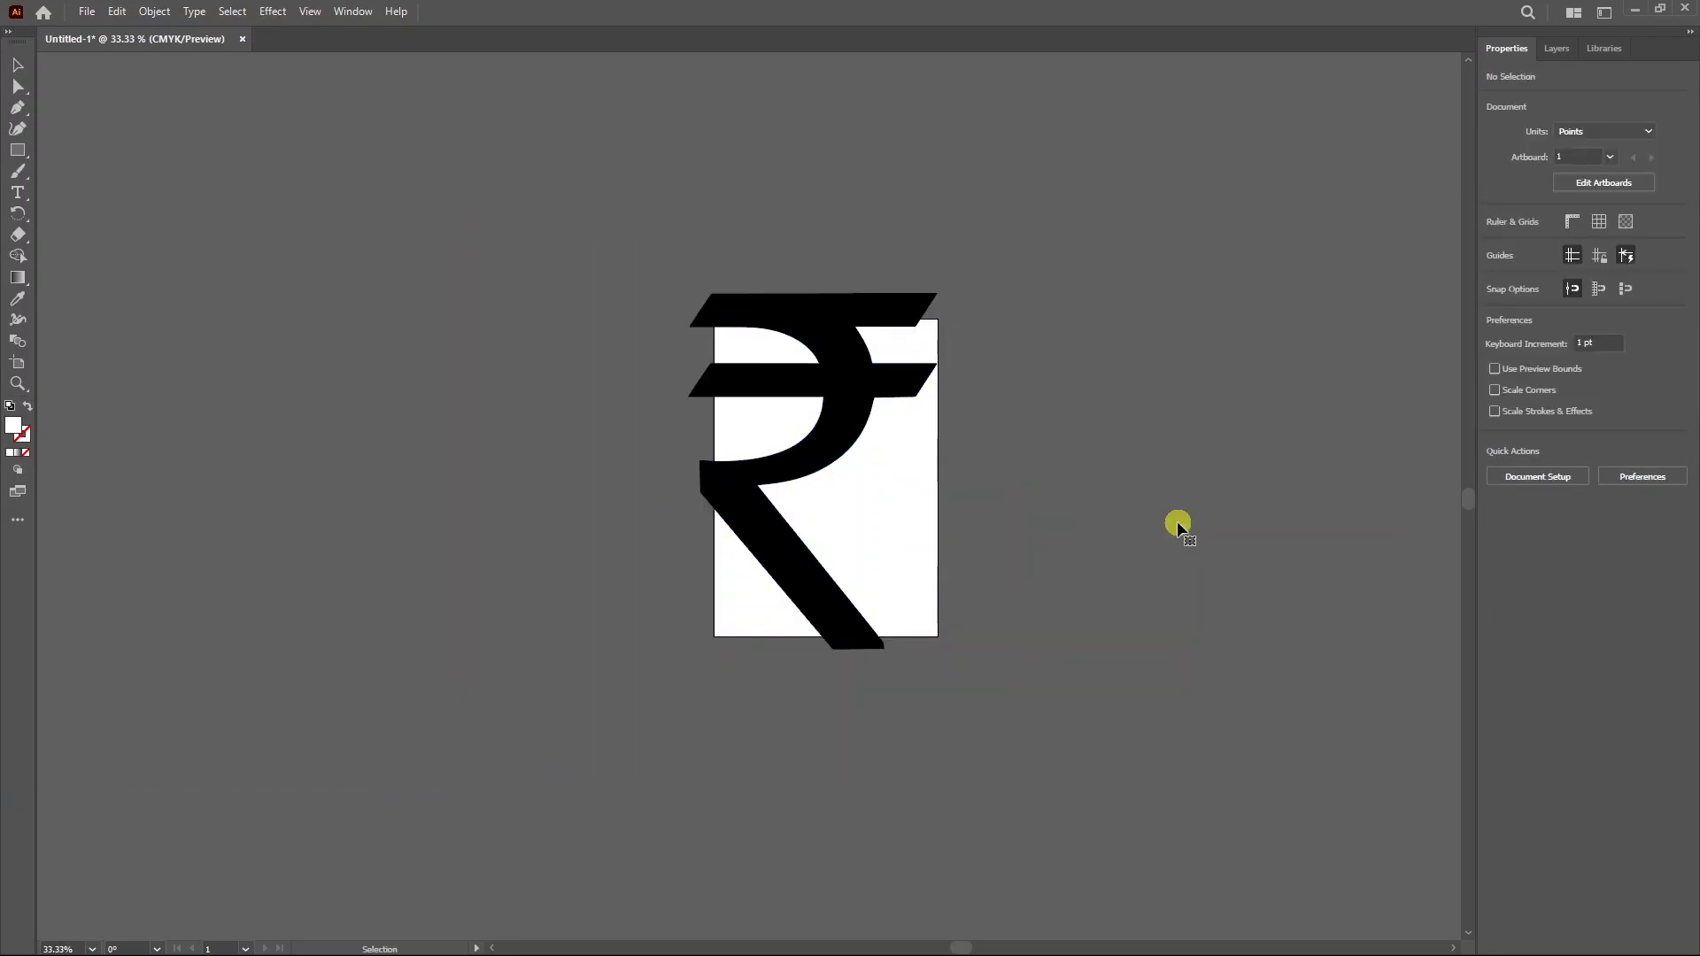
pyautogui.moveTo(809, 429); pyautogui.dragTo(528, 364)
pyautogui.click(735, 385)
pyautogui.click(537, 348)
pyautogui.press('a')
pyautogui.press('v')
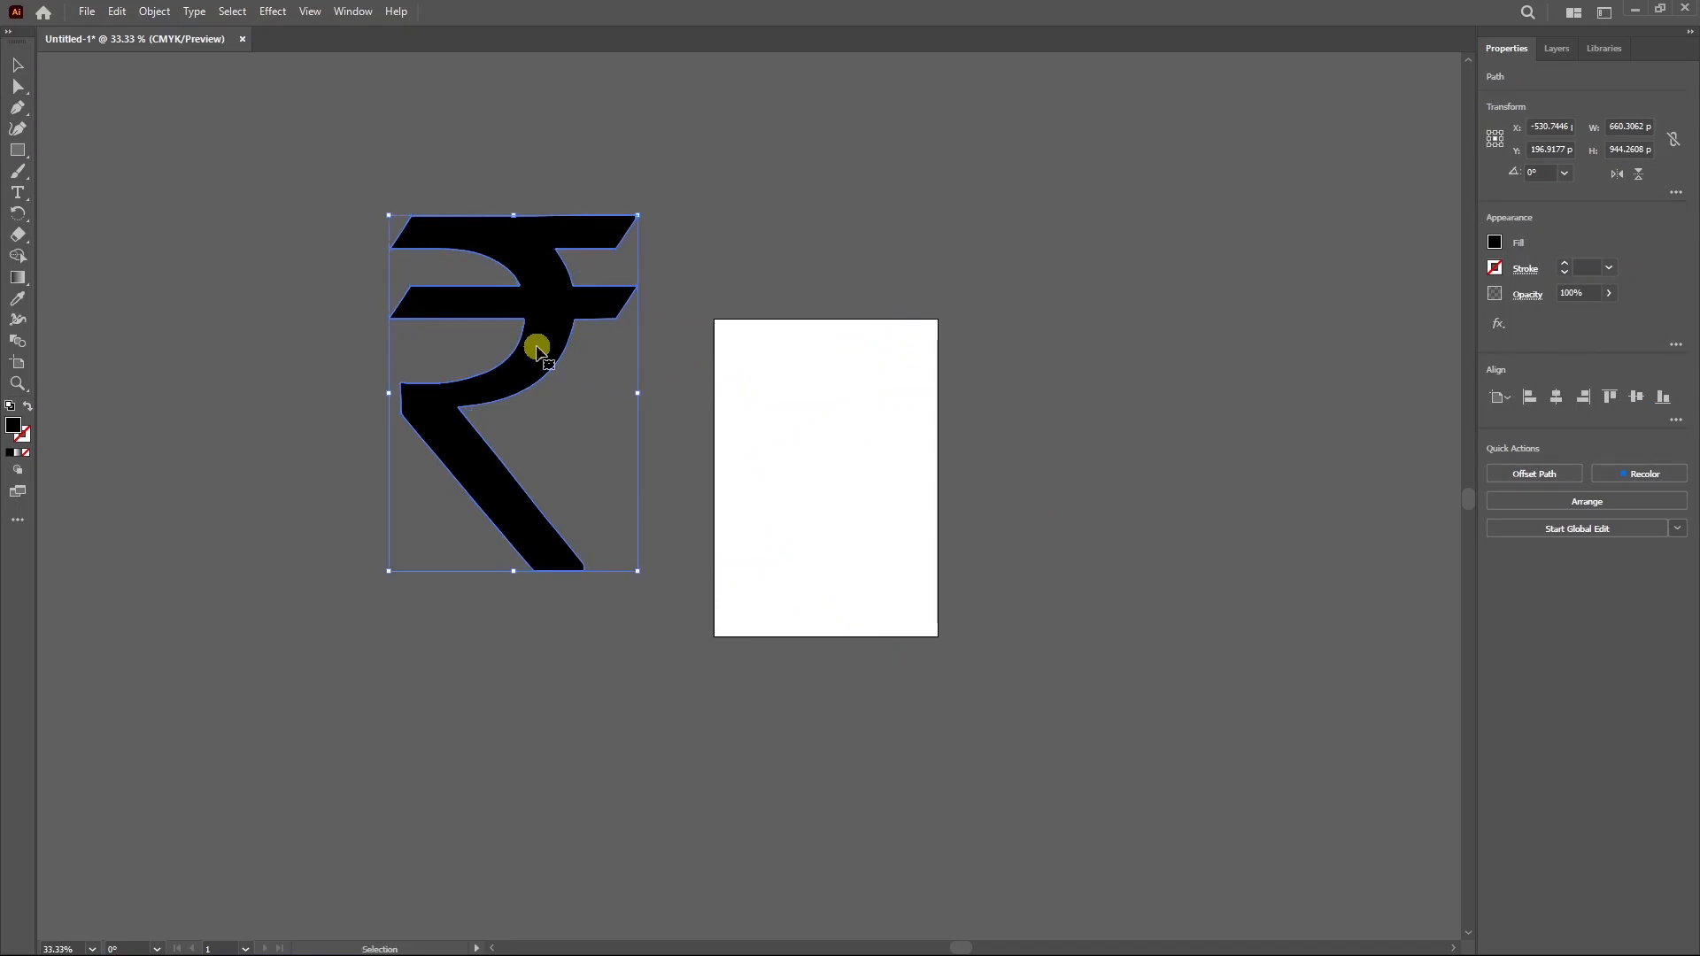
pyautogui.hotkey('alt', 'Tab')
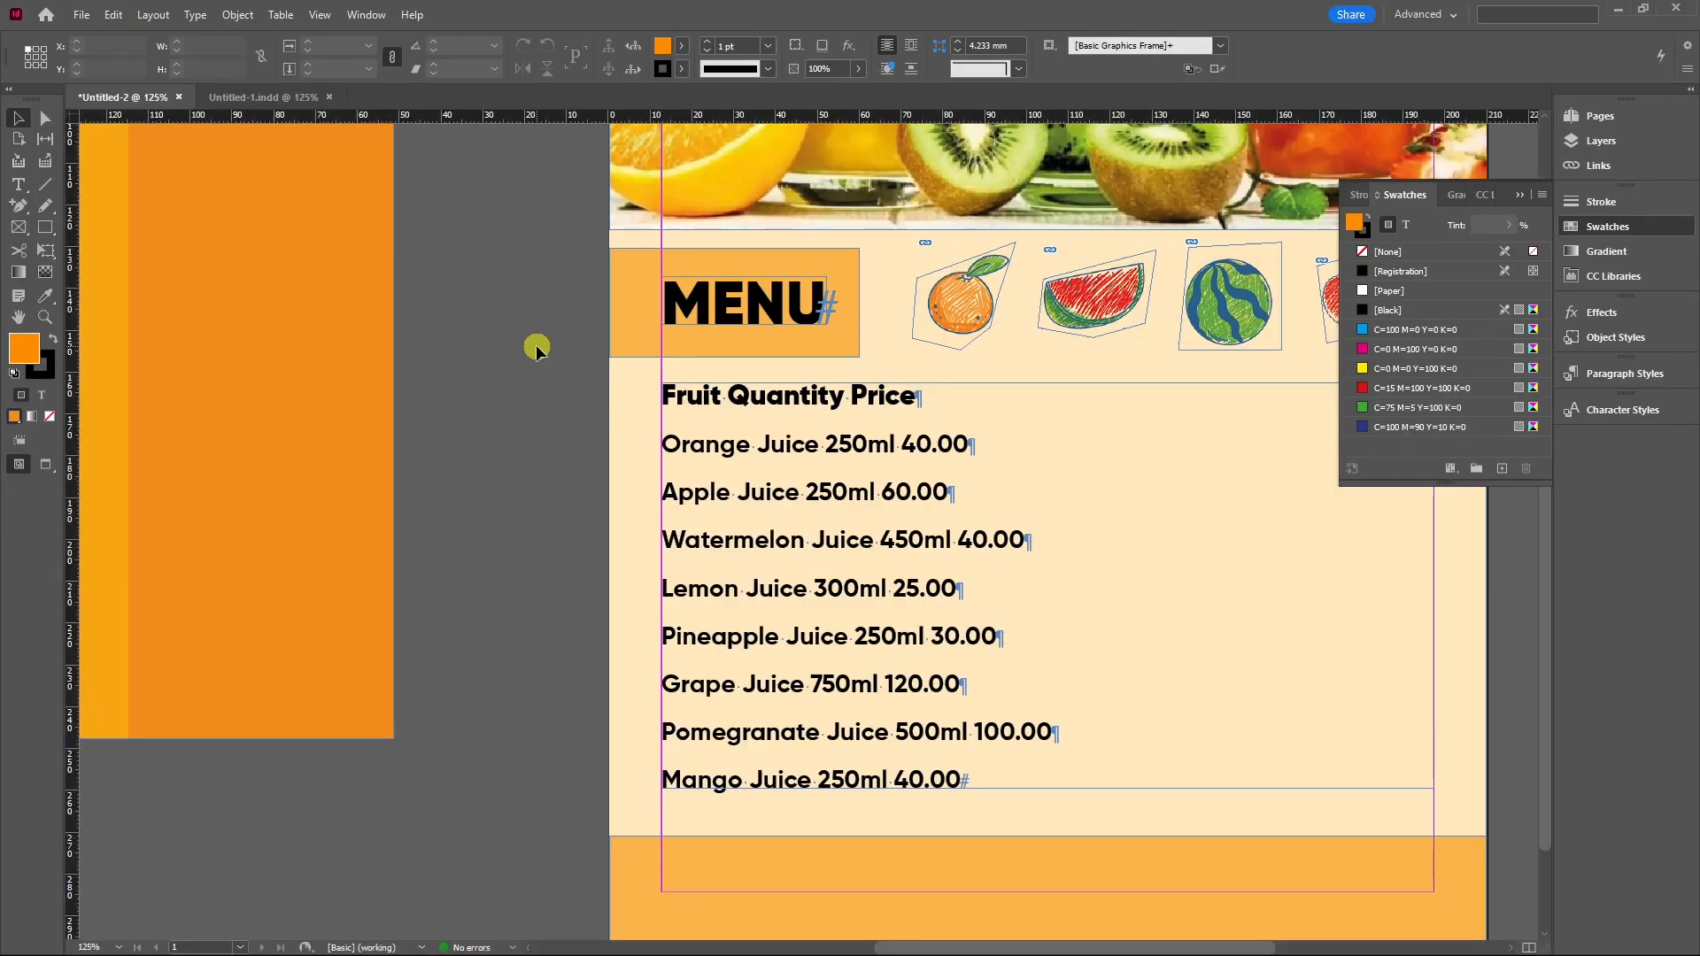
pyautogui.hotkey('ctrl', 'v')
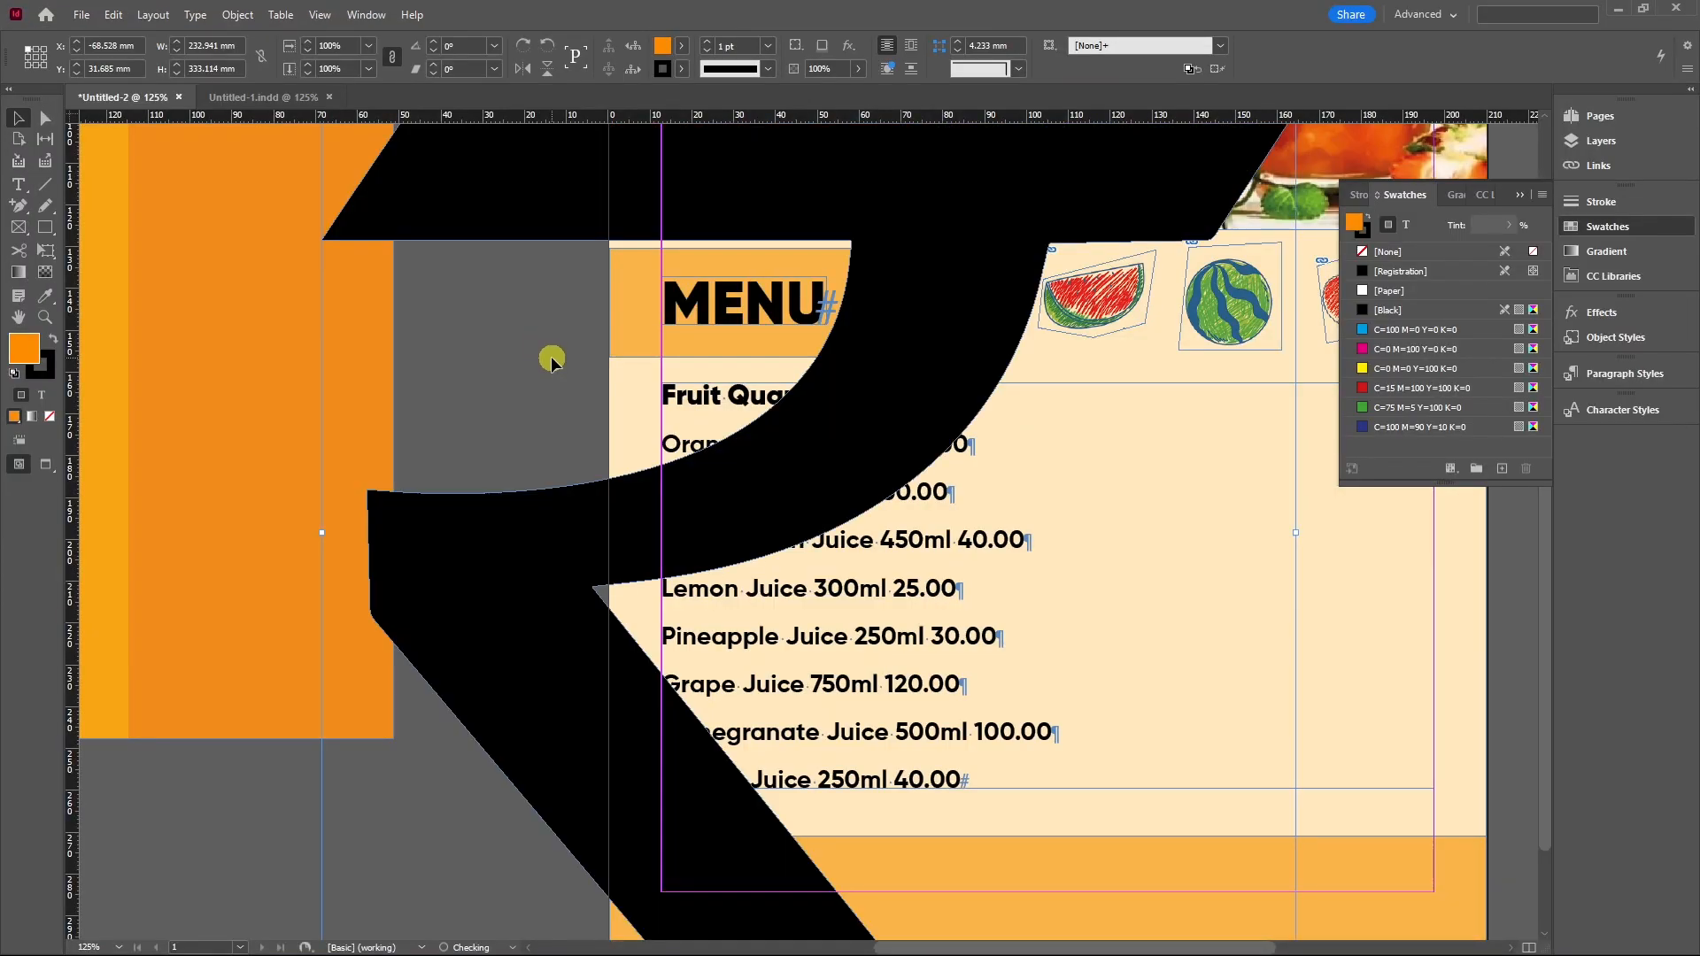
pyautogui.hotkey('ctrl', '-')
pyautogui.hotkey('ctrl', '-')
pyautogui.hotkey('ctrl', '-')
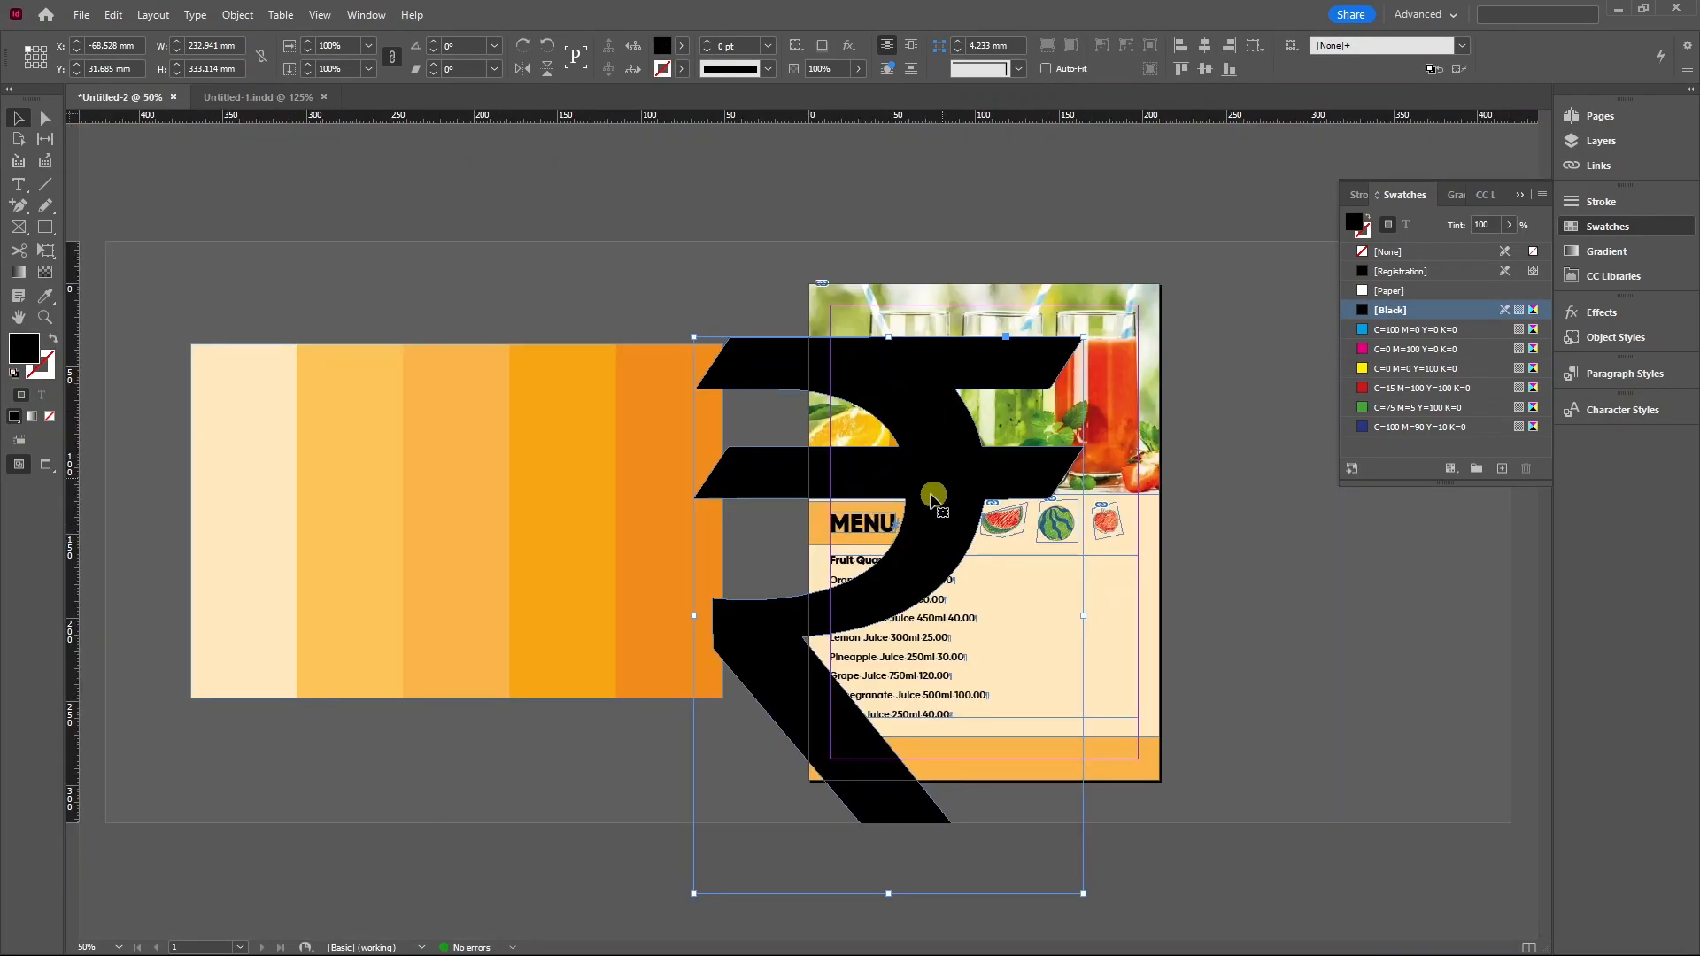
pyautogui.moveTo(891, 340); pyautogui.dragTo(885, 606)
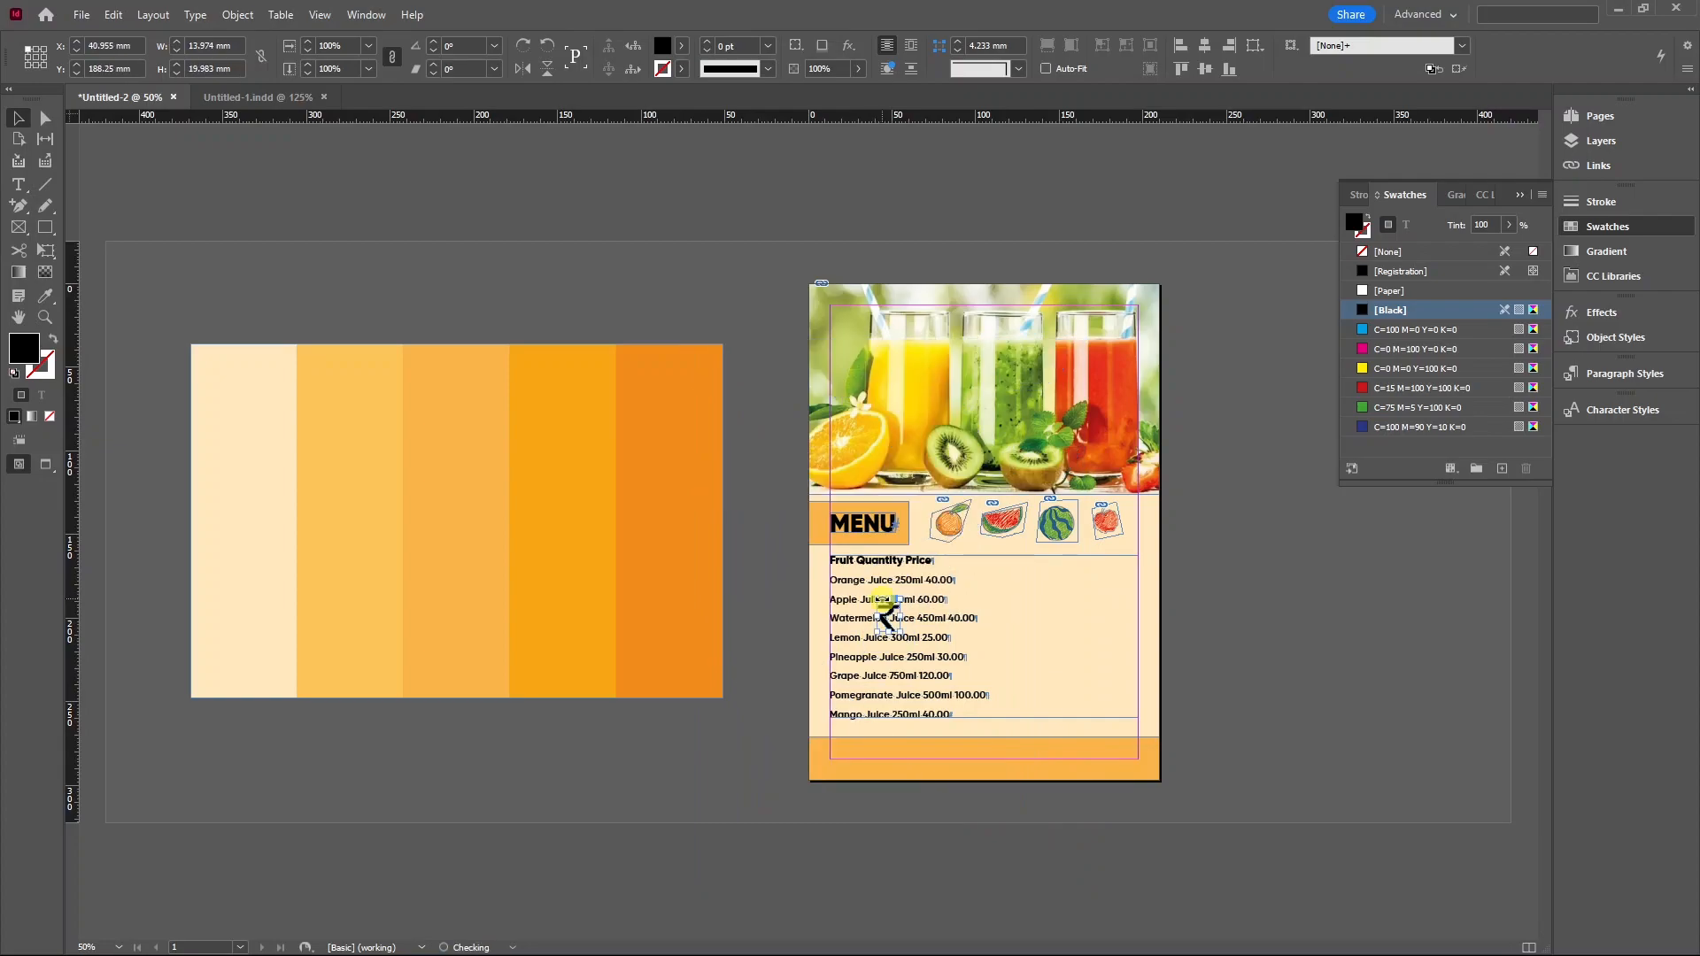
pyautogui.scroll(6, 921, 620)
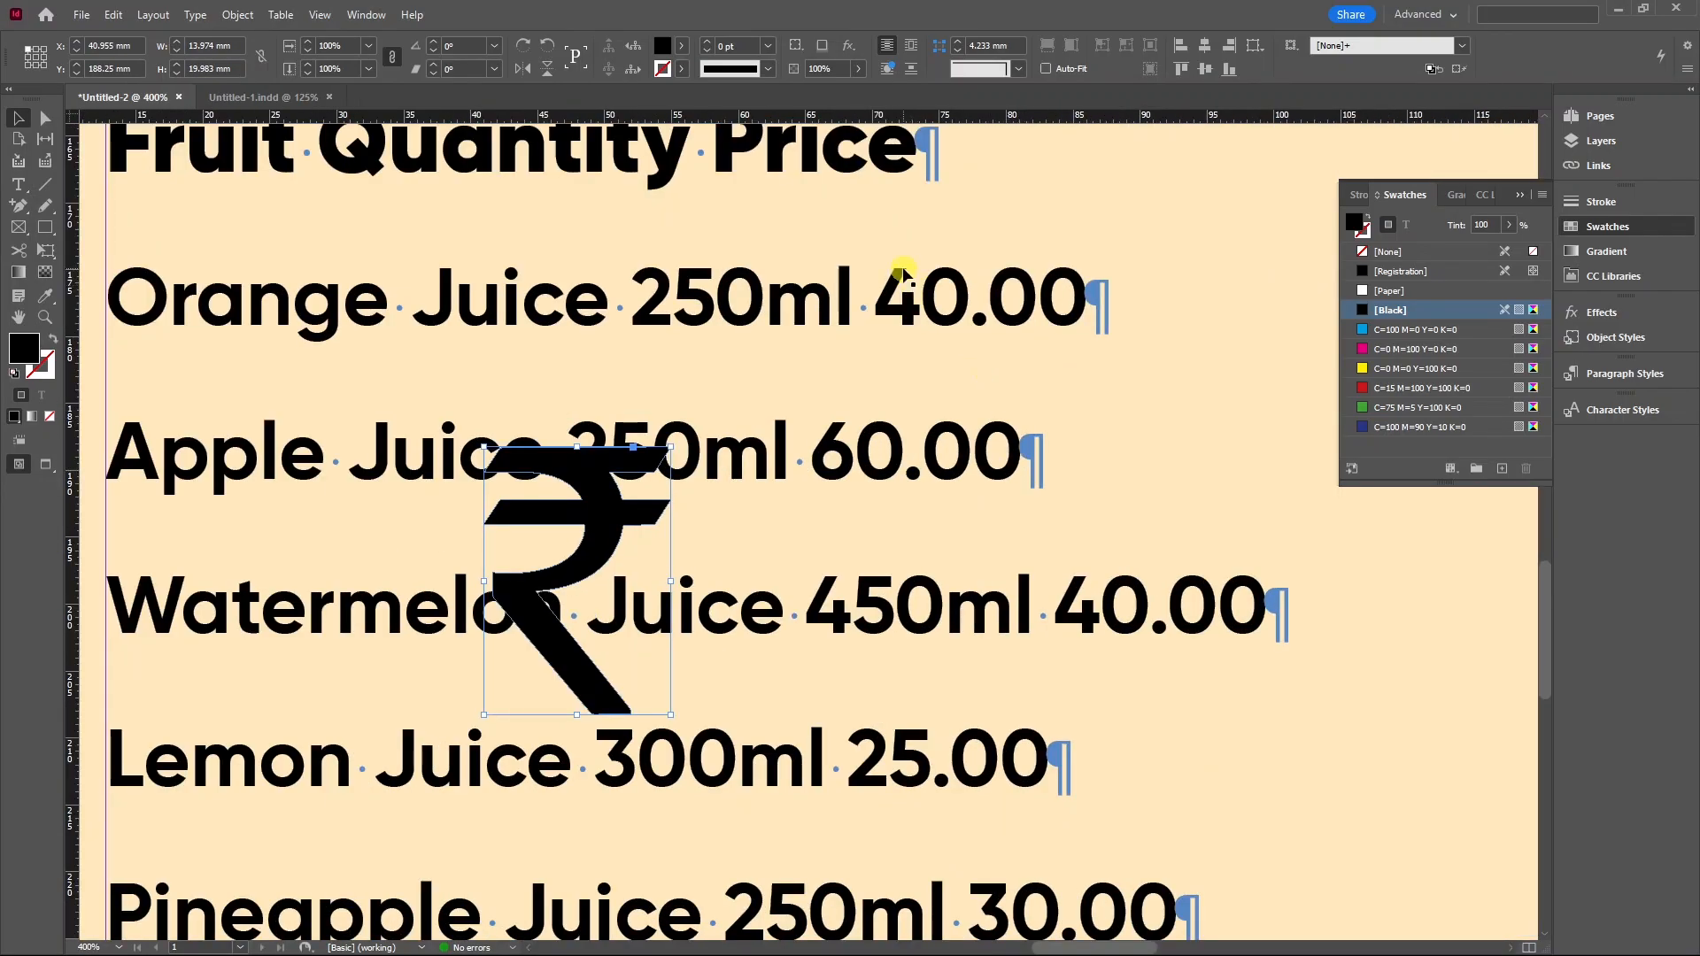
pyautogui.moveTo(608, 498); pyautogui.dragTo(821, 360)
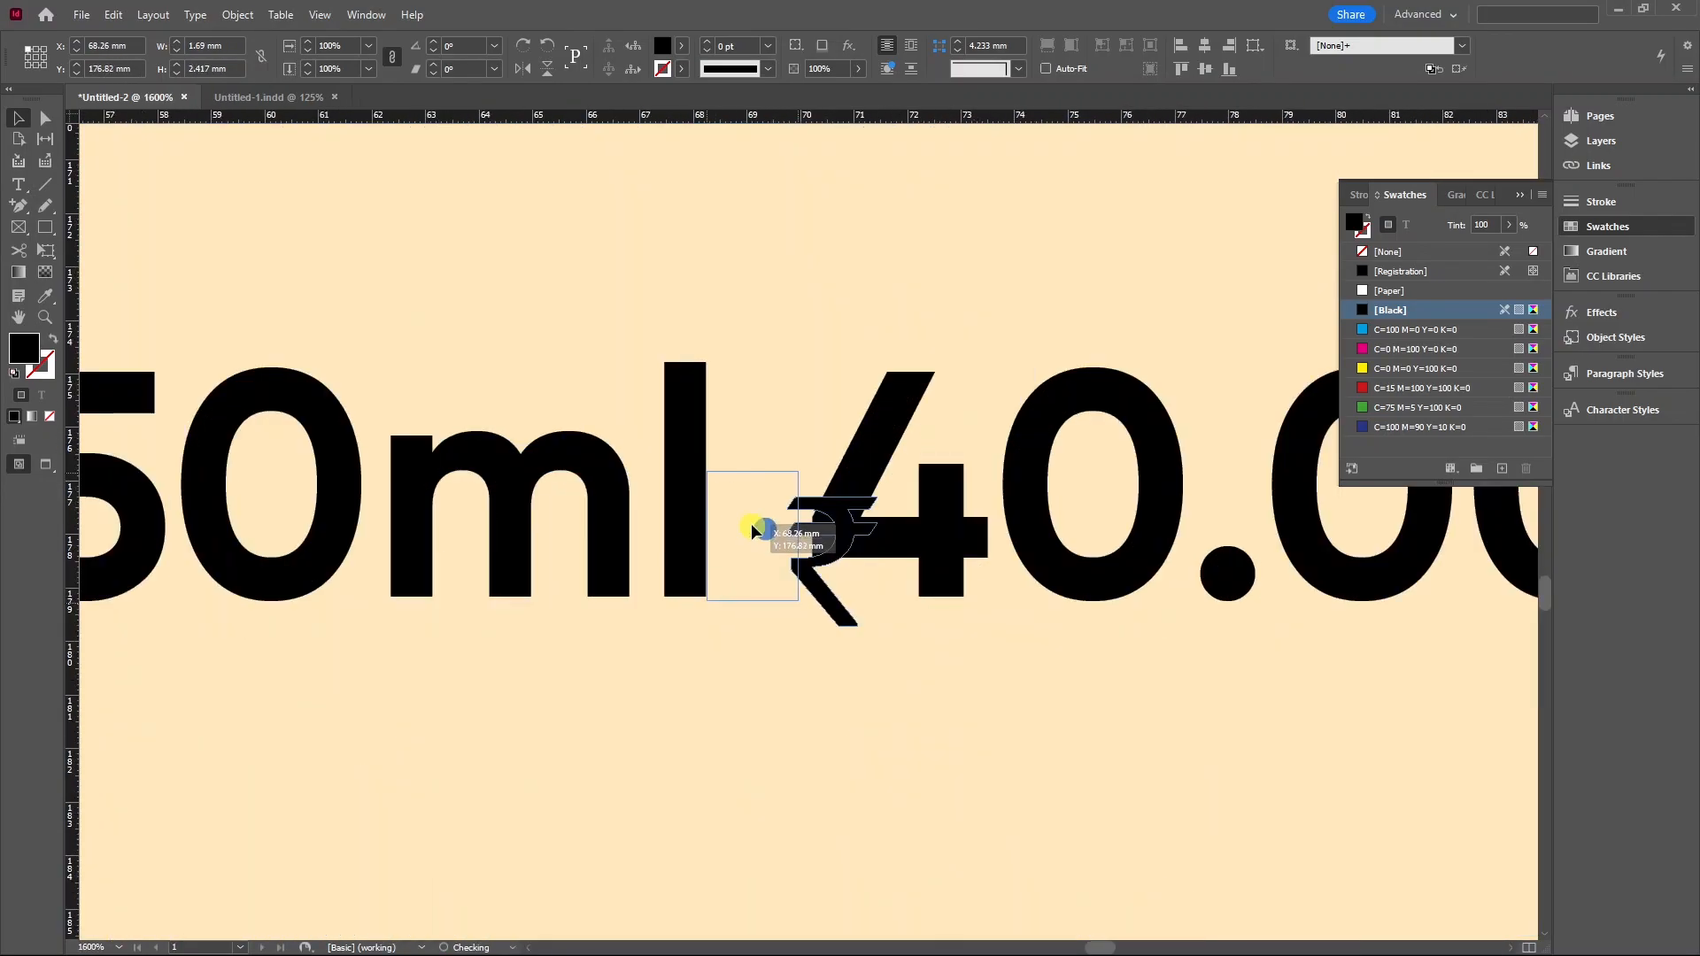
pyautogui.moveTo(753, 524); pyautogui.dragTo(770, 361)
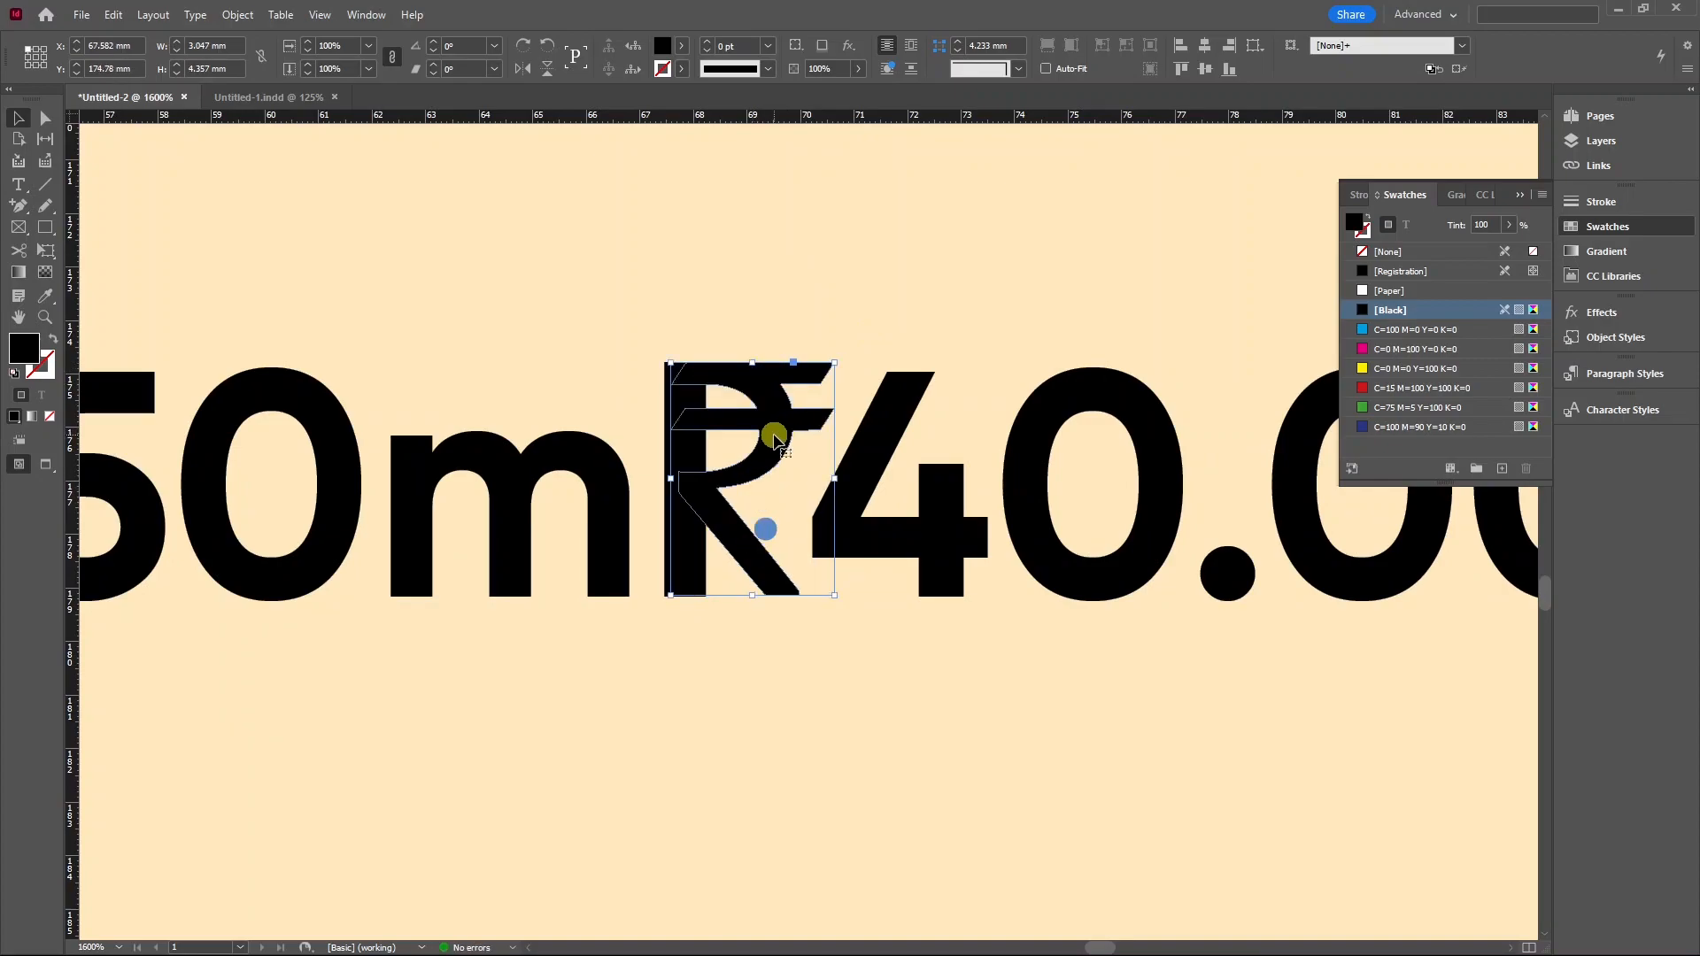
pyautogui.keyDown('alt'); pyautogui.scroll(-2, 775, 463); pyautogui.keyUp('alt')
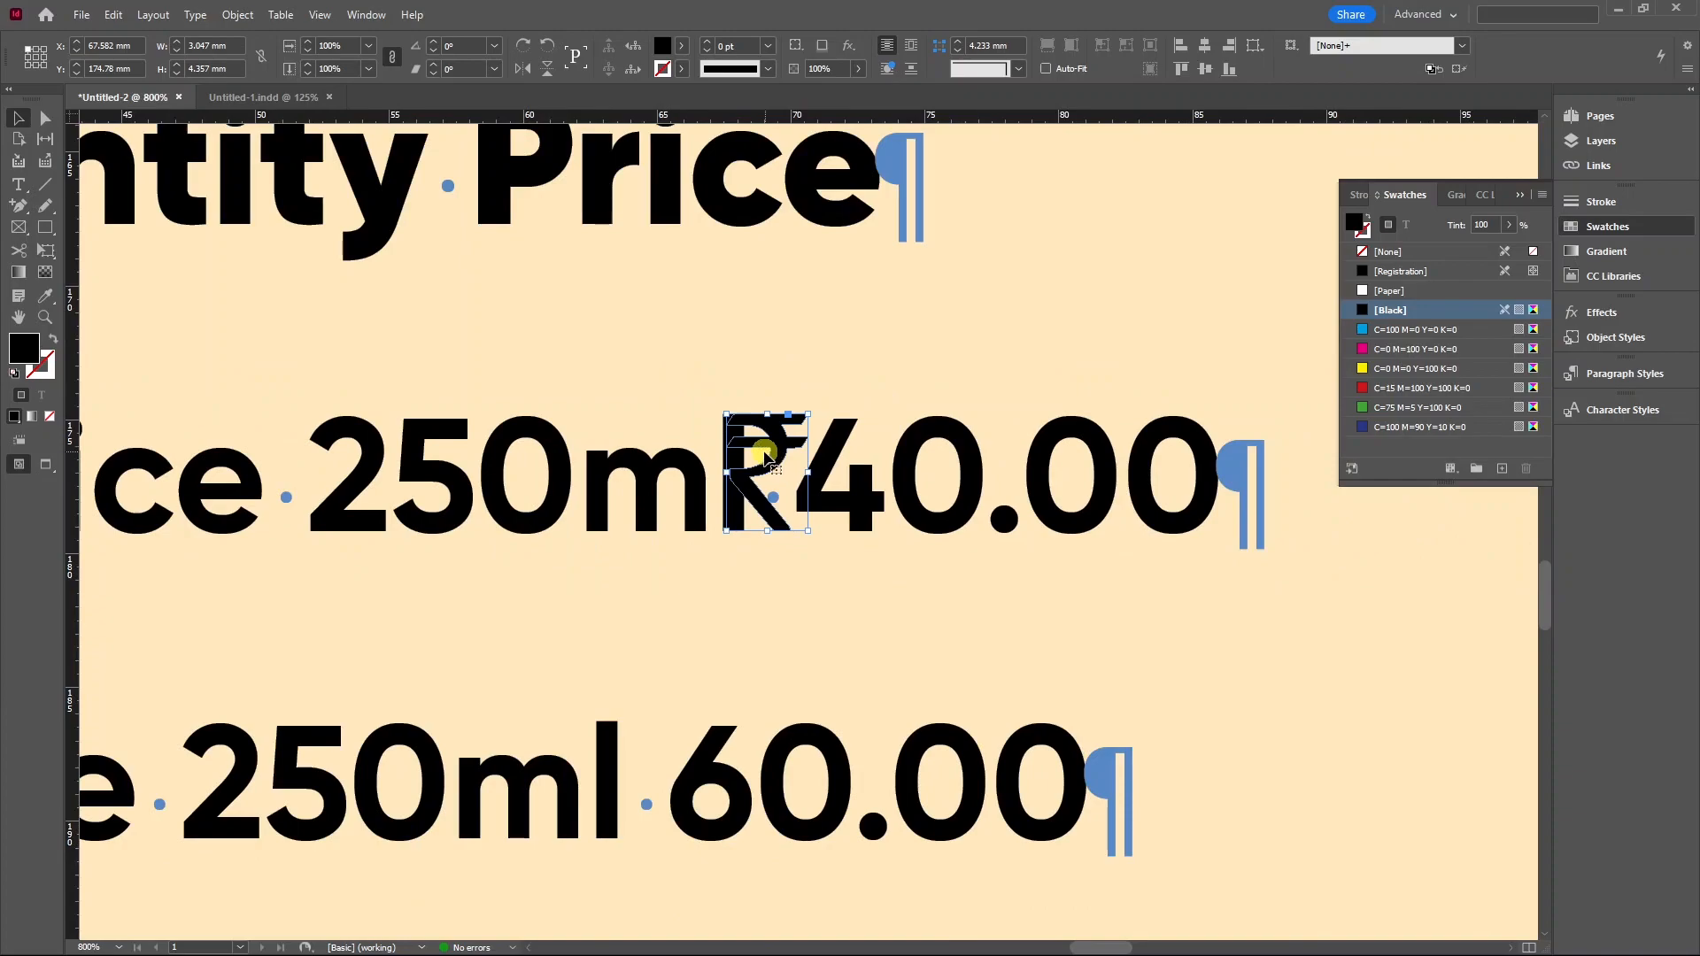
pyautogui.keyDown('alt'); pyautogui.scroll(-2, 808, 456); pyautogui.keyUp('alt')
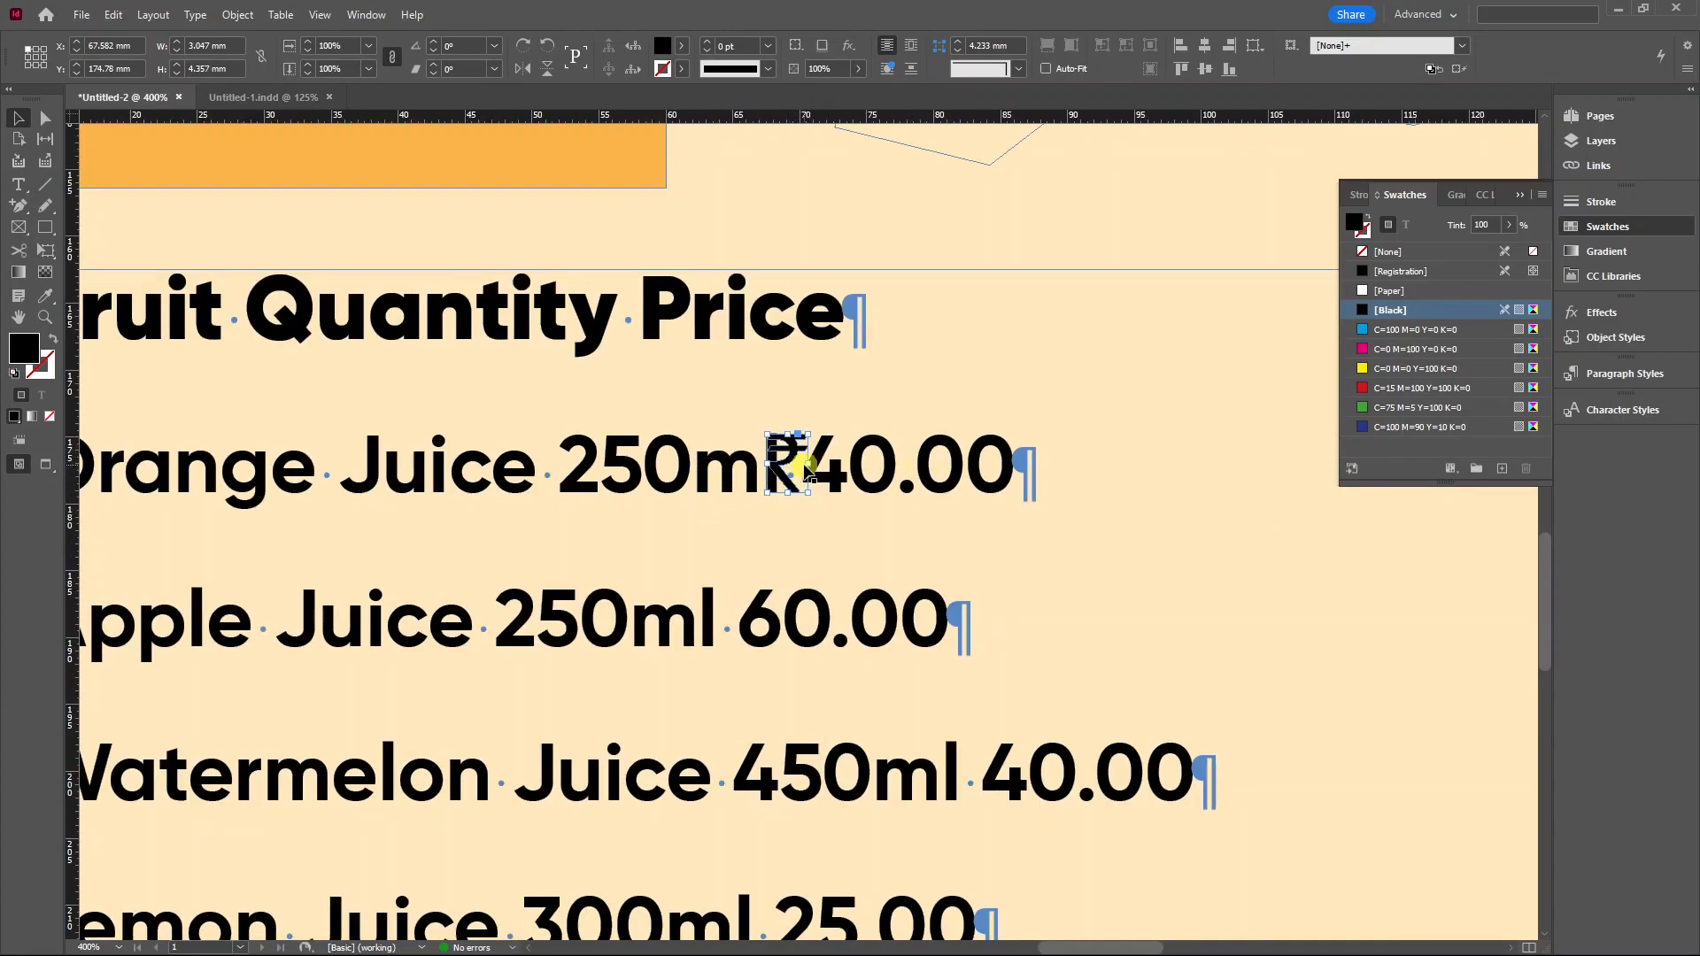
pyautogui.keyDown('alt'); pyautogui.scroll(4, 802, 456); pyautogui.keyUp('alt')
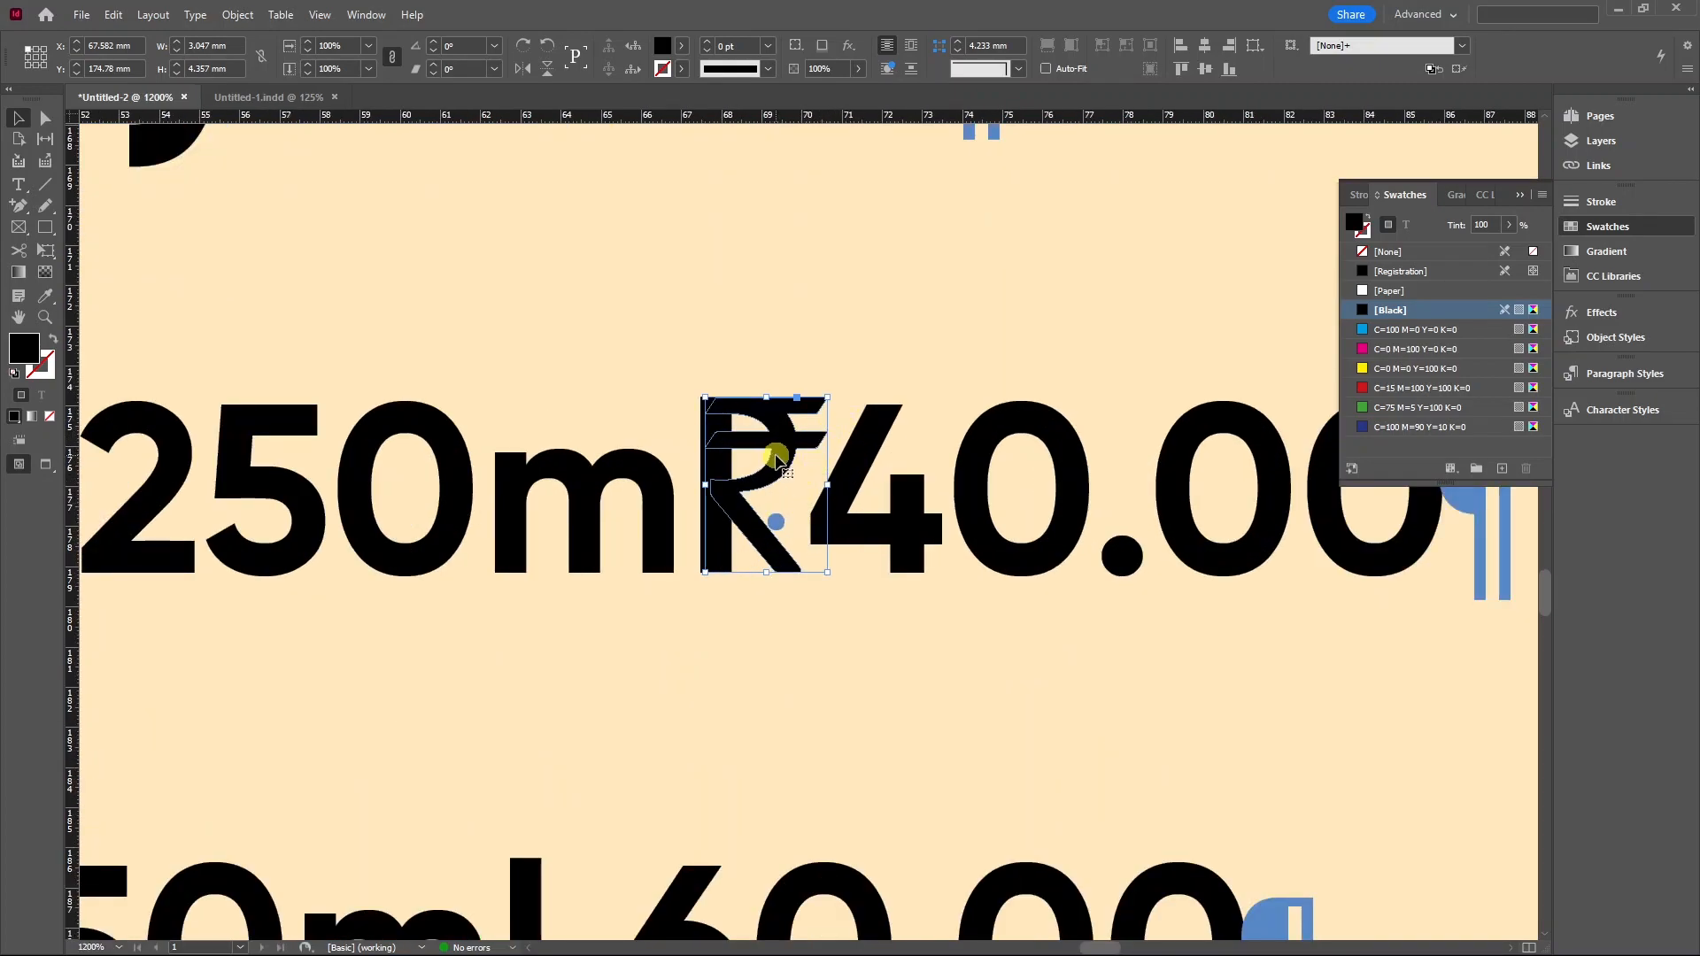
pyautogui.press('Delete')
# Paste the ₹ sign in front of 40.00 on the Orange Juice line.
pyautogui.doubleClick(815, 488)
pyautogui.keyDown('alt'); pyautogui.scroll(-5, 815, 488); pyautogui.keyUp('alt')
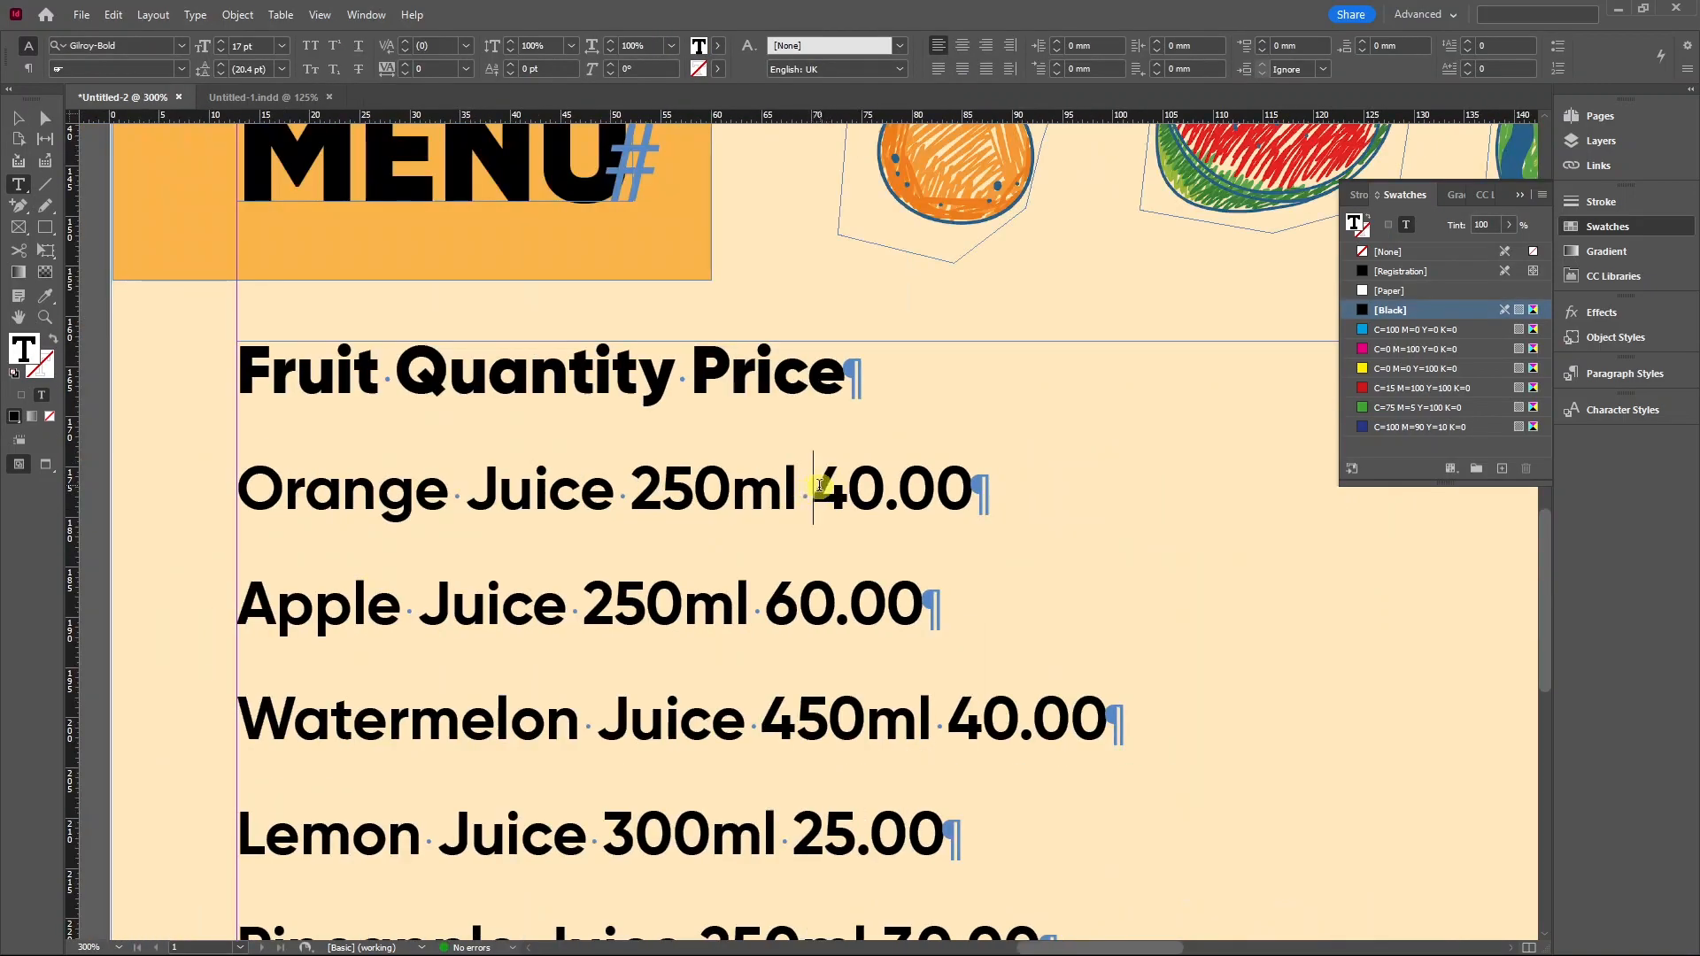
pyautogui.hotkey('ctrl', 'v')
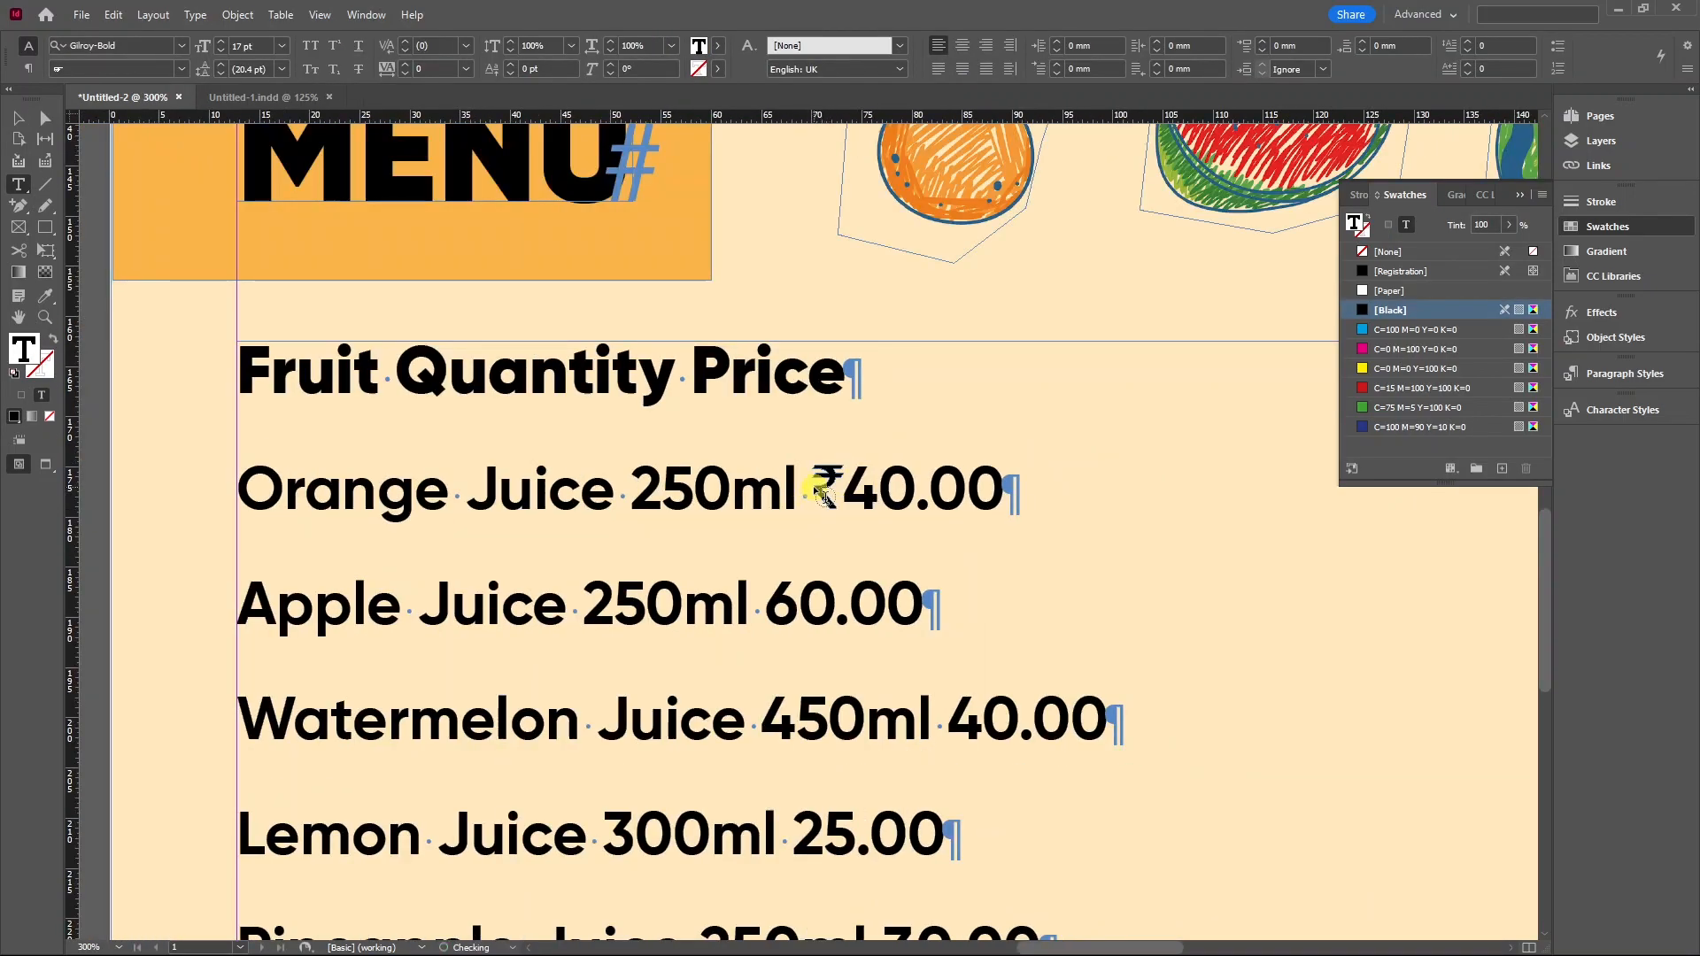
pyautogui.keyDown('alt'); pyautogui.scroll(6, 816, 488); pyautogui.keyUp('alt')
pyautogui.moveTo(749, 489); pyautogui.dragTo(877, 487)
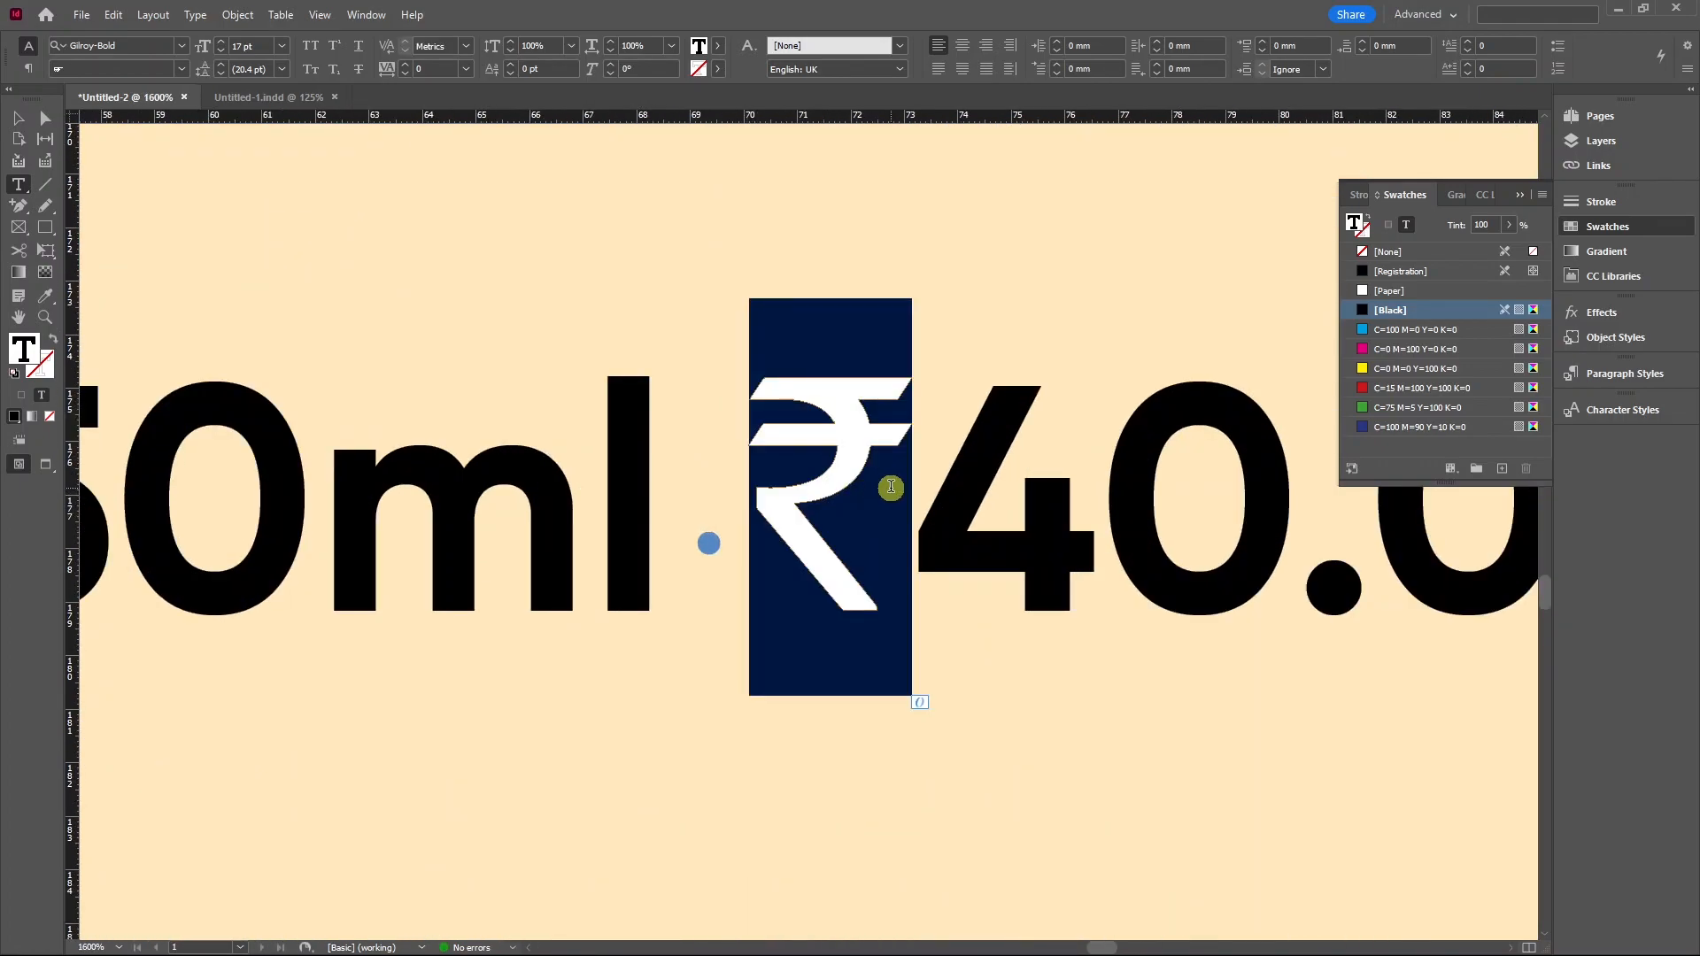
pyautogui.click(886, 487)
# Insert a tab between 250ml and ₹40.00, then select the ₹ character.
pyautogui.keyDown('alt'); pyautogui.scroll(-4, 745, 484); pyautogui.keyUp('alt')
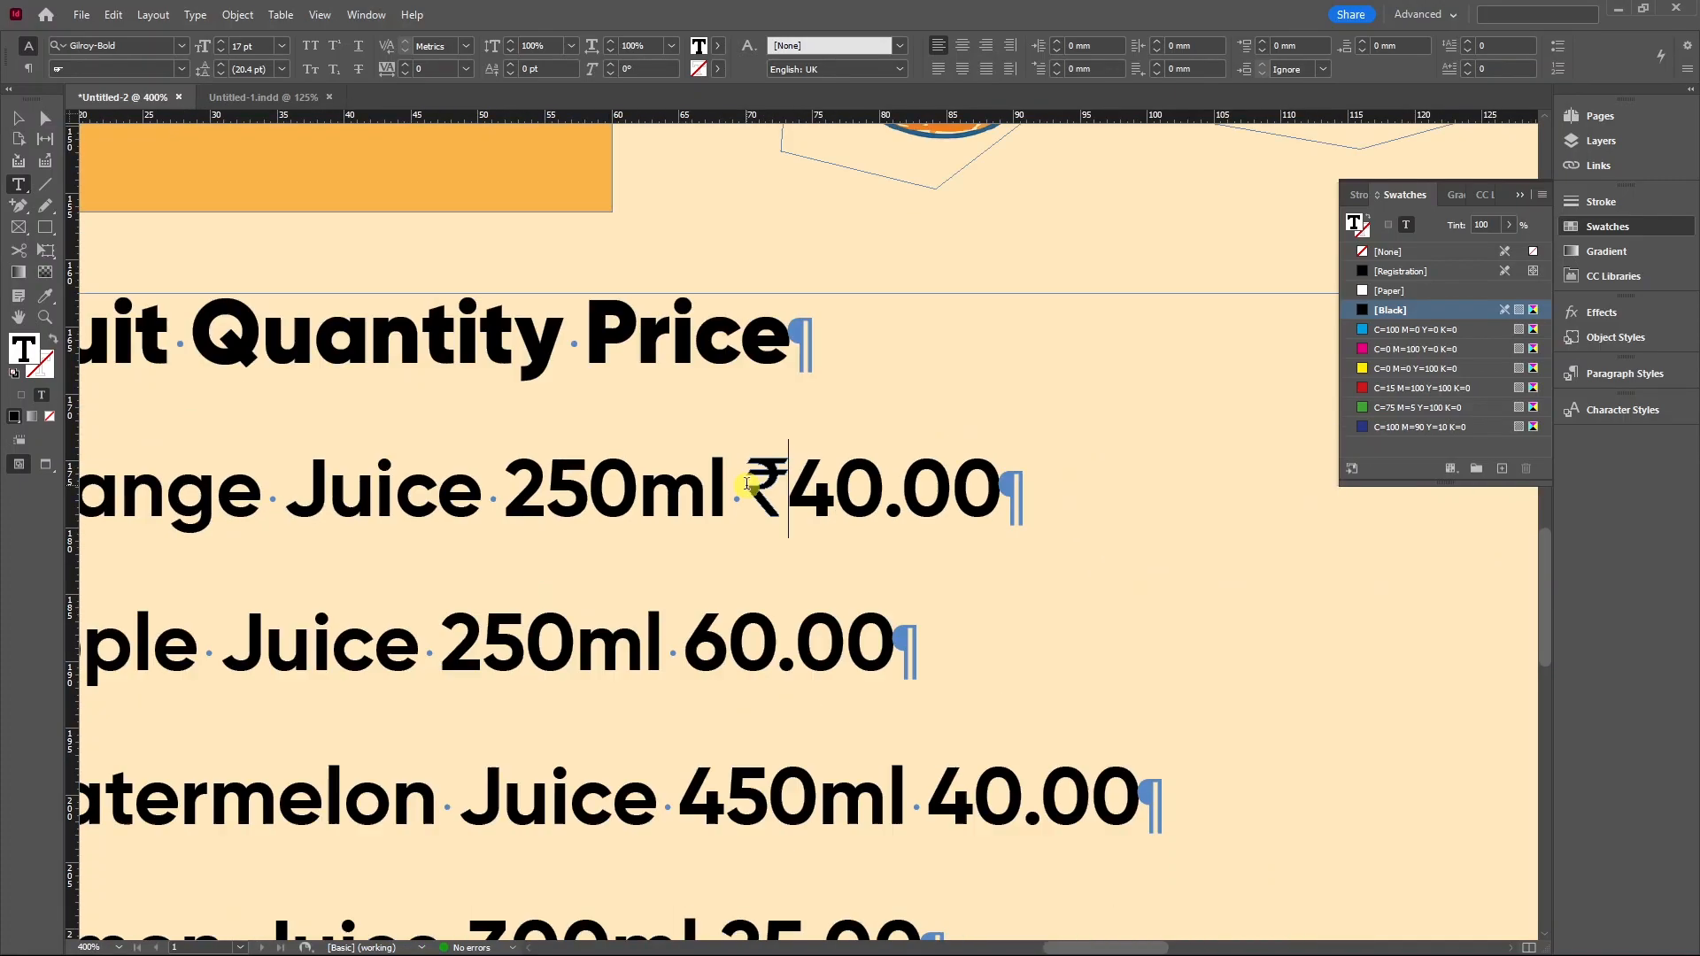
pyautogui.keyDown('ctrl'); pyautogui.click(744, 487); pyautogui.keyUp('ctrl')
pyautogui.click(745, 487)
pyautogui.press('Tab')
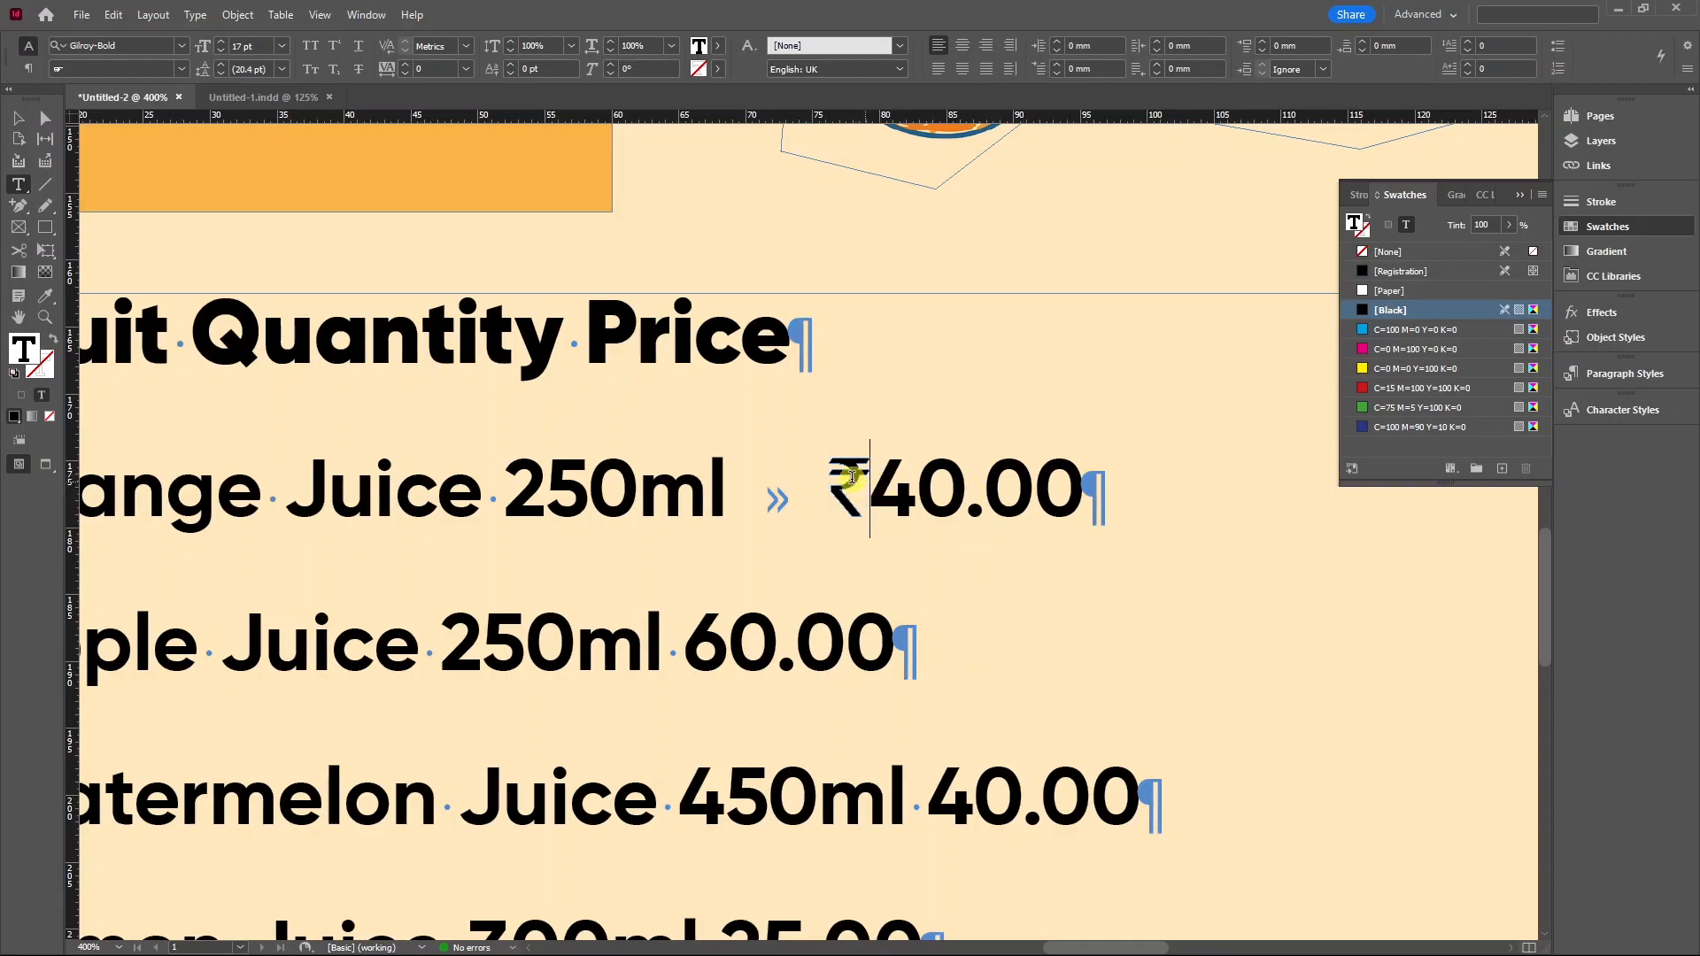
pyautogui.hotkey('shift', 'Right')
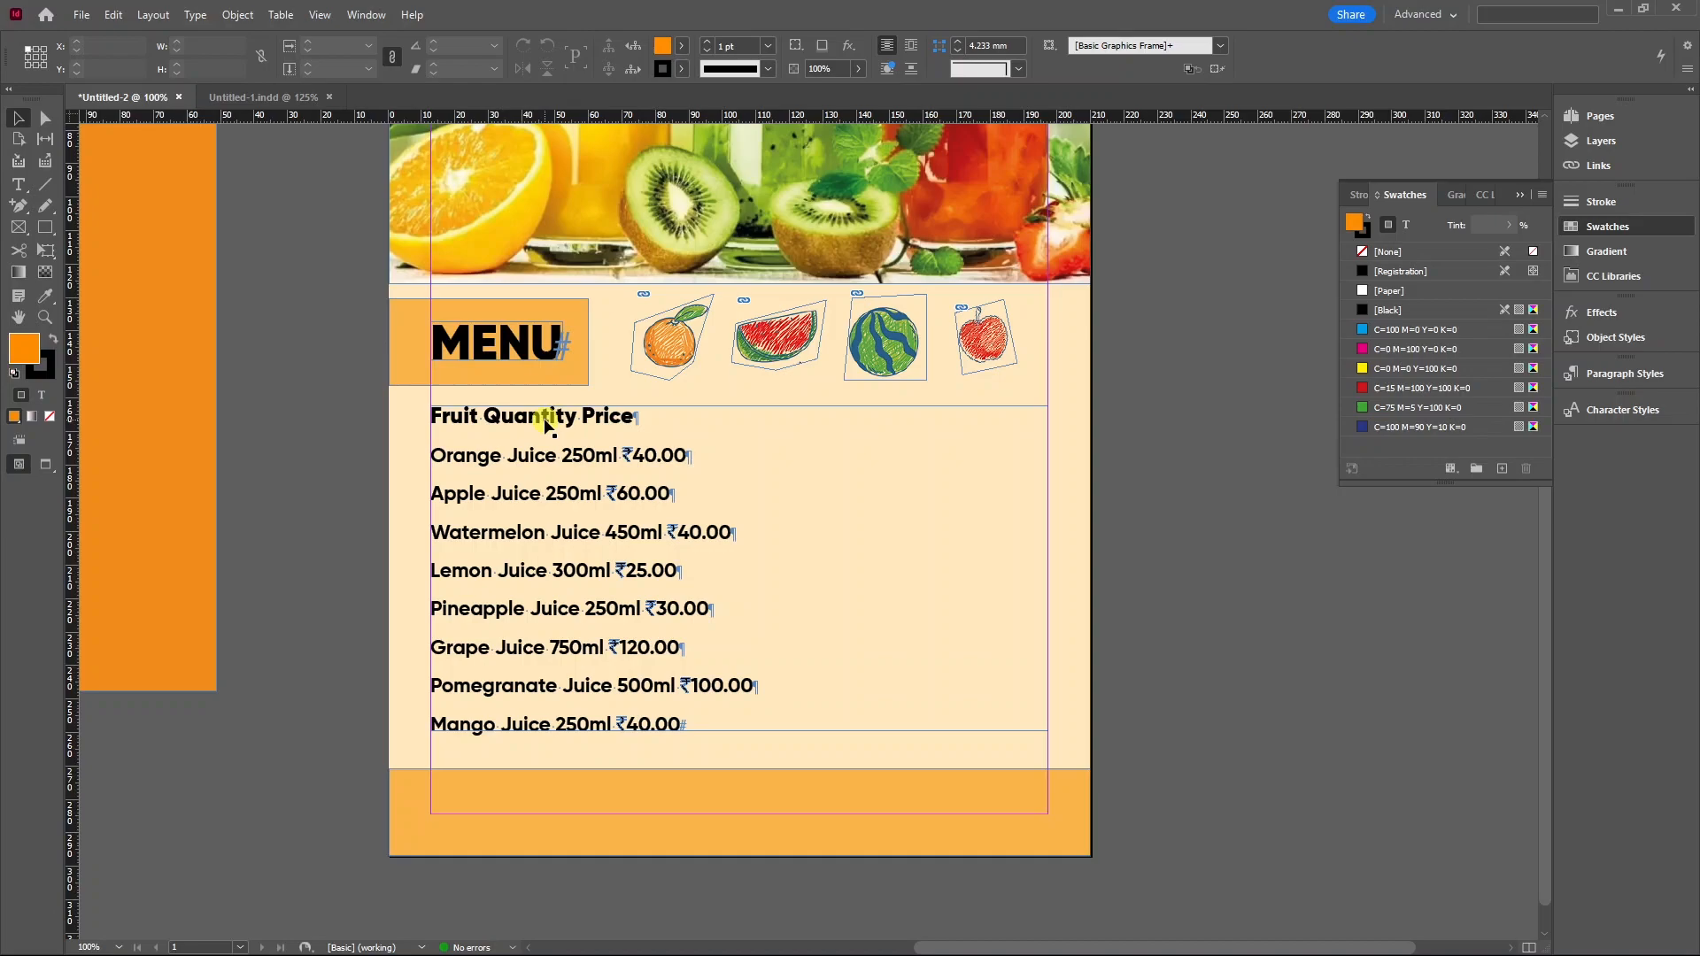
# Select the Fruit Quantity Price header line and open Type > Tabs.
pyautogui.click(567, 412)
pyautogui.doubleClick(445, 420)
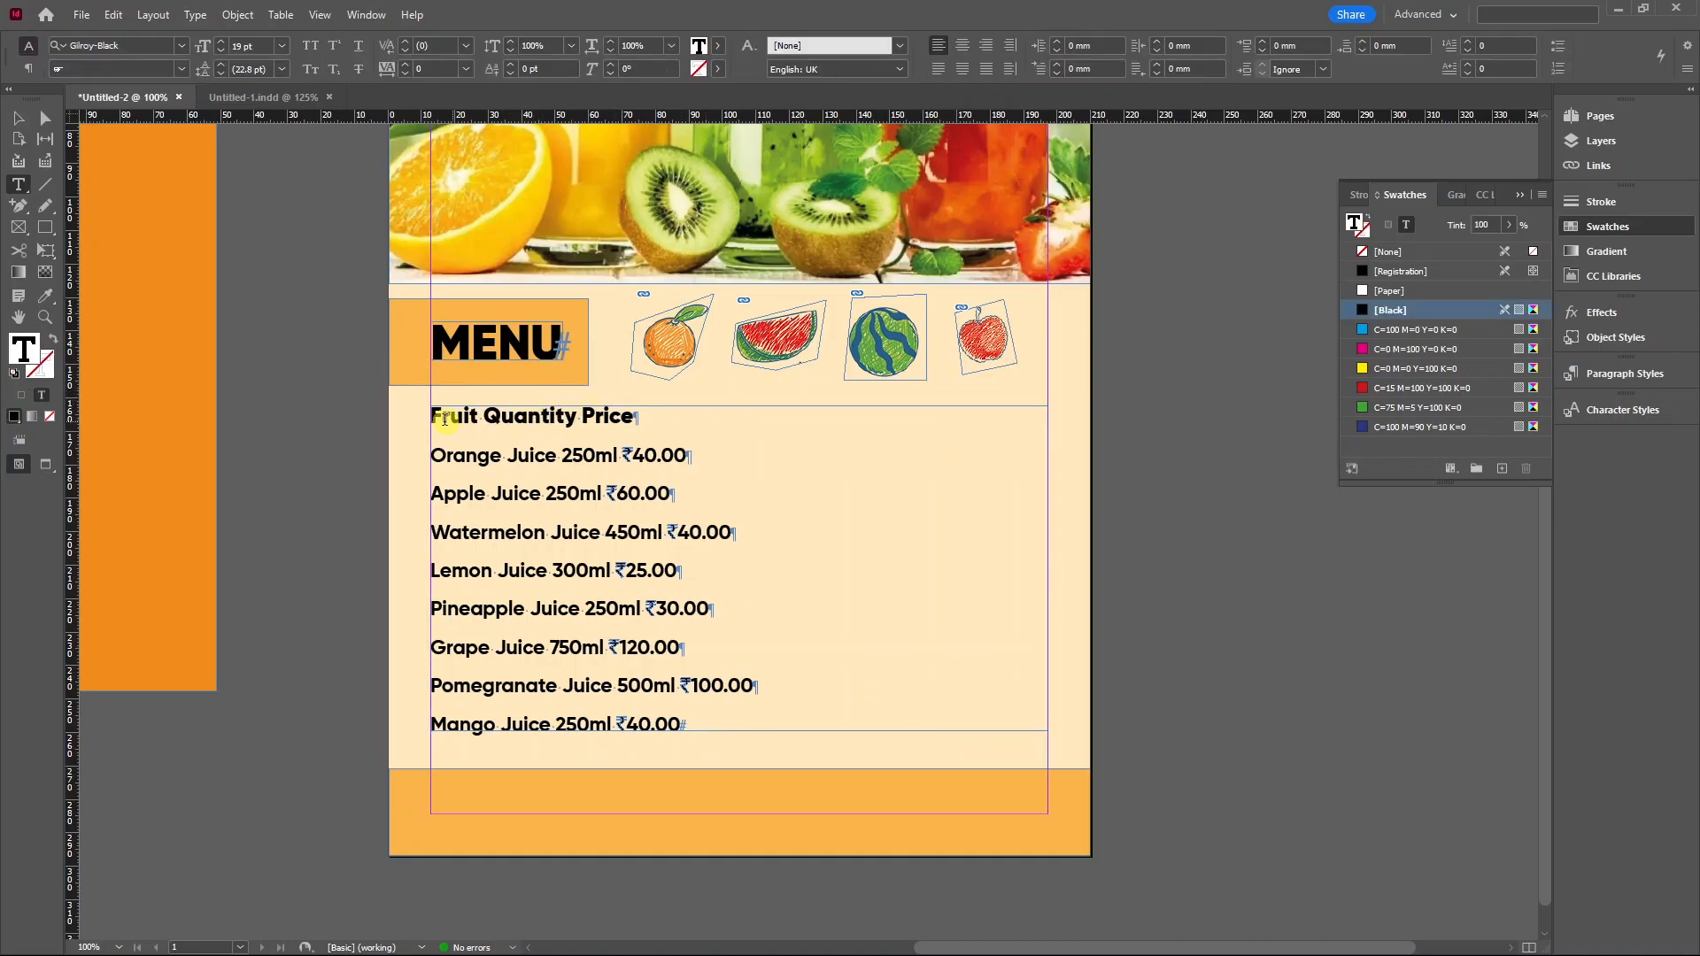
pyautogui.moveTo(434, 419); pyautogui.dragTo(646, 420)
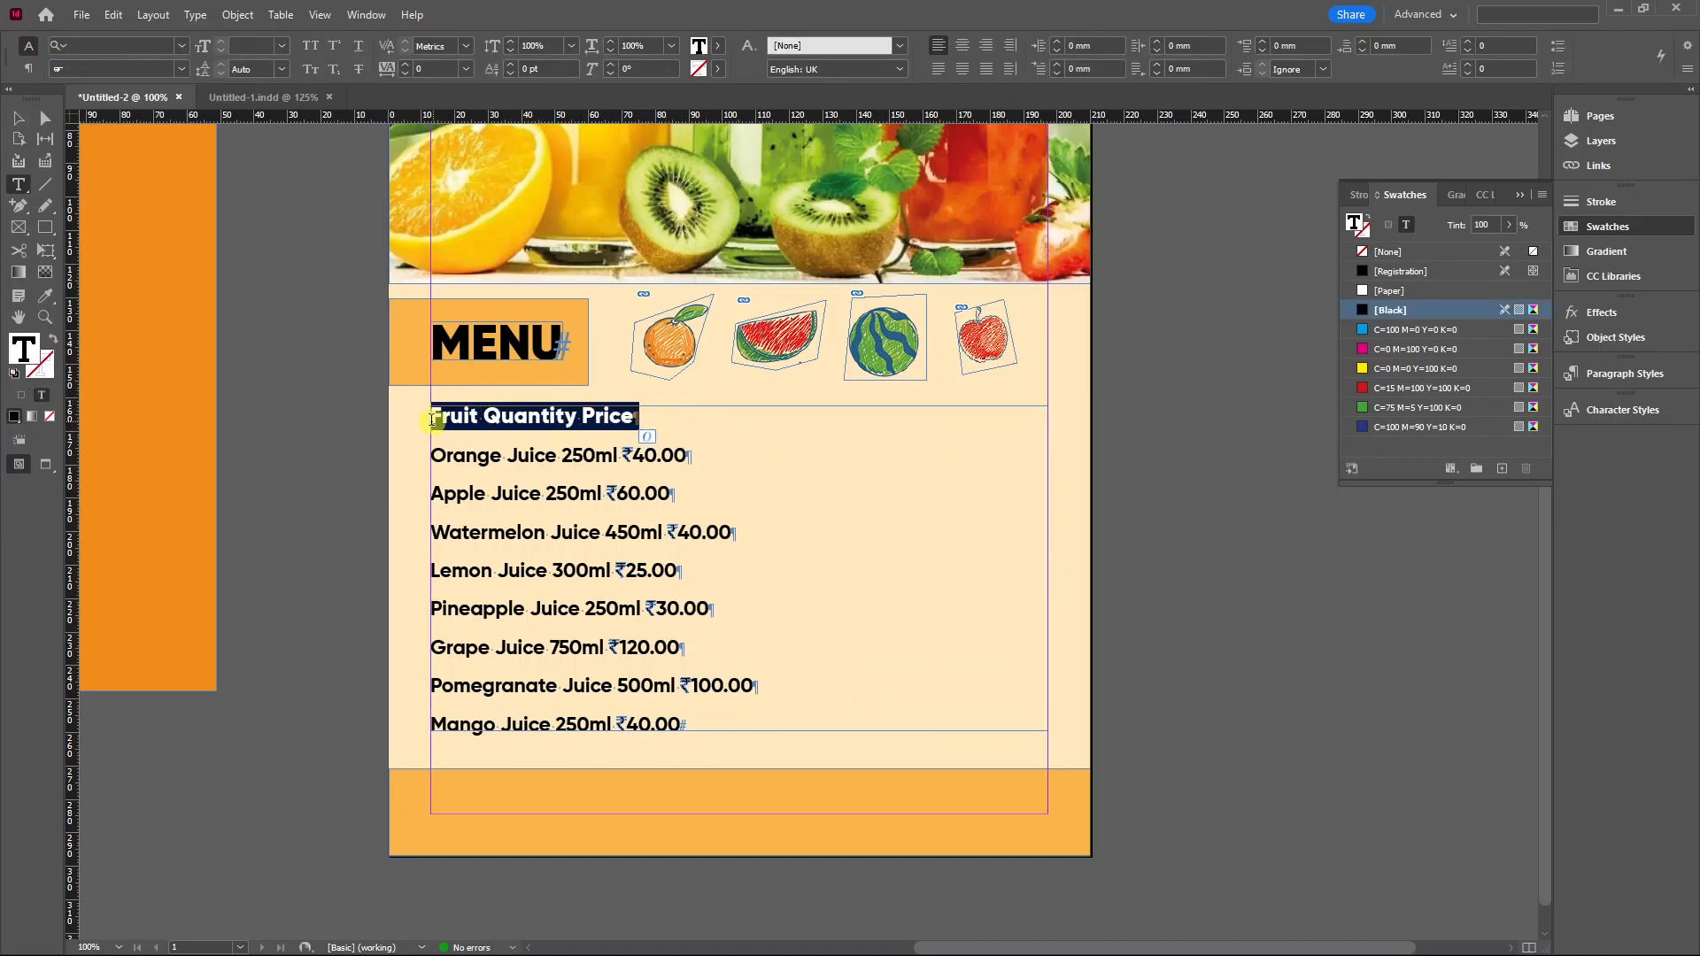
pyautogui.click(194, 15)
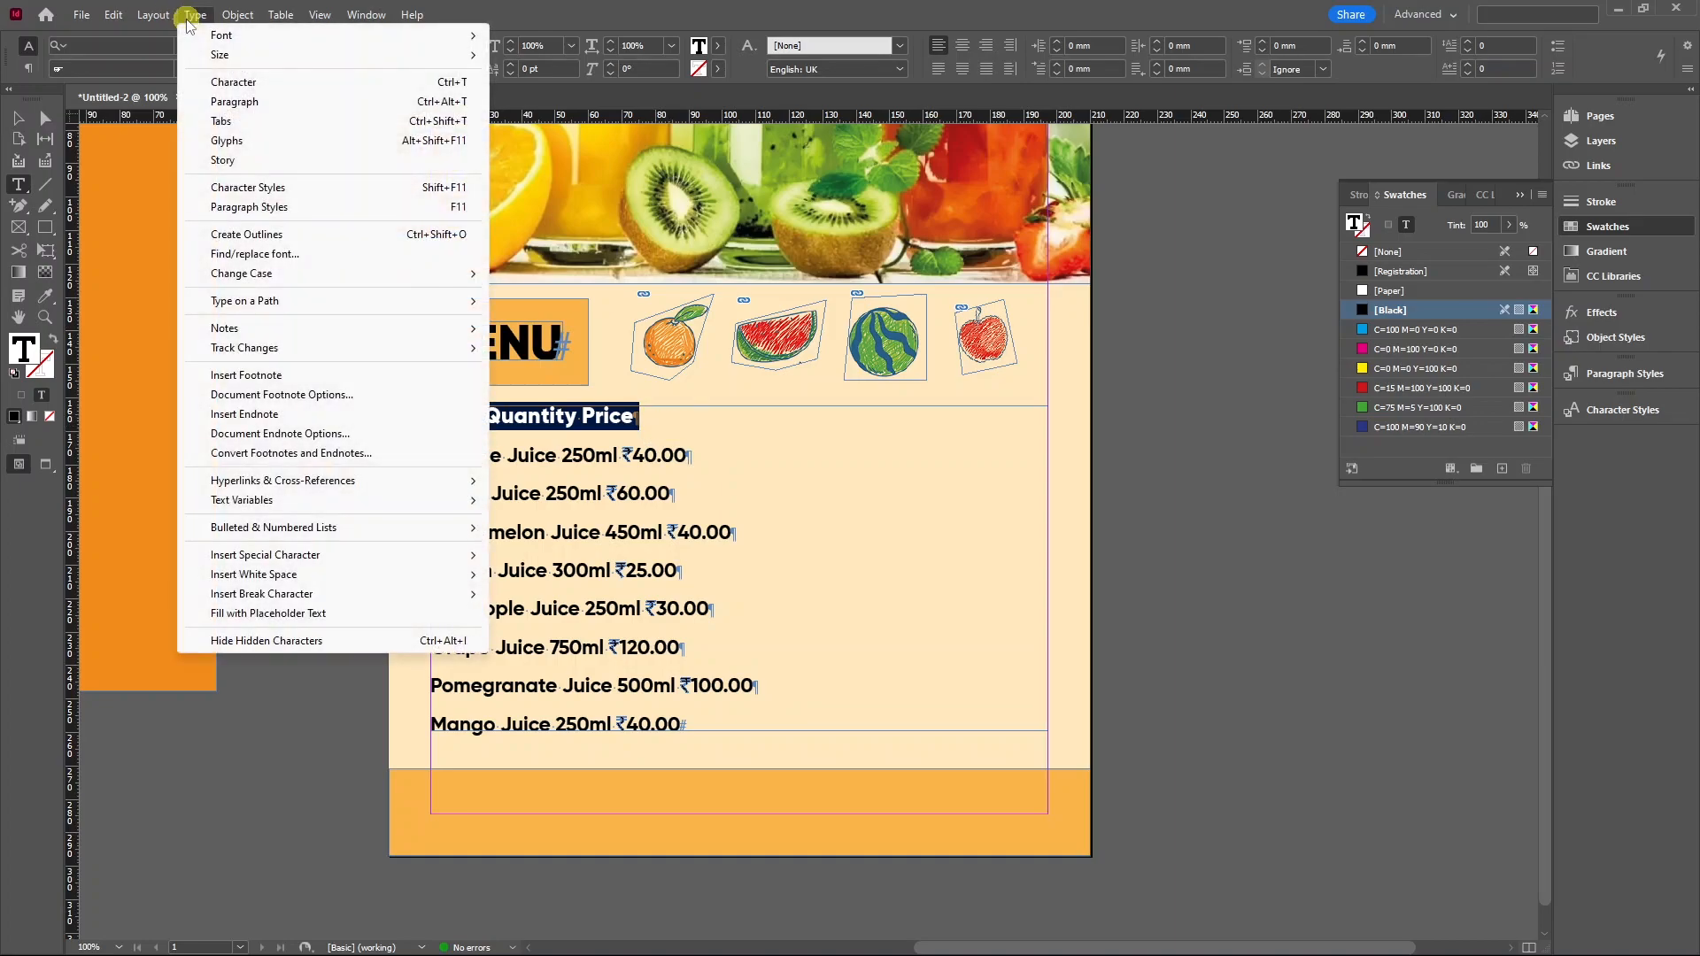
pyautogui.click(232, 123)
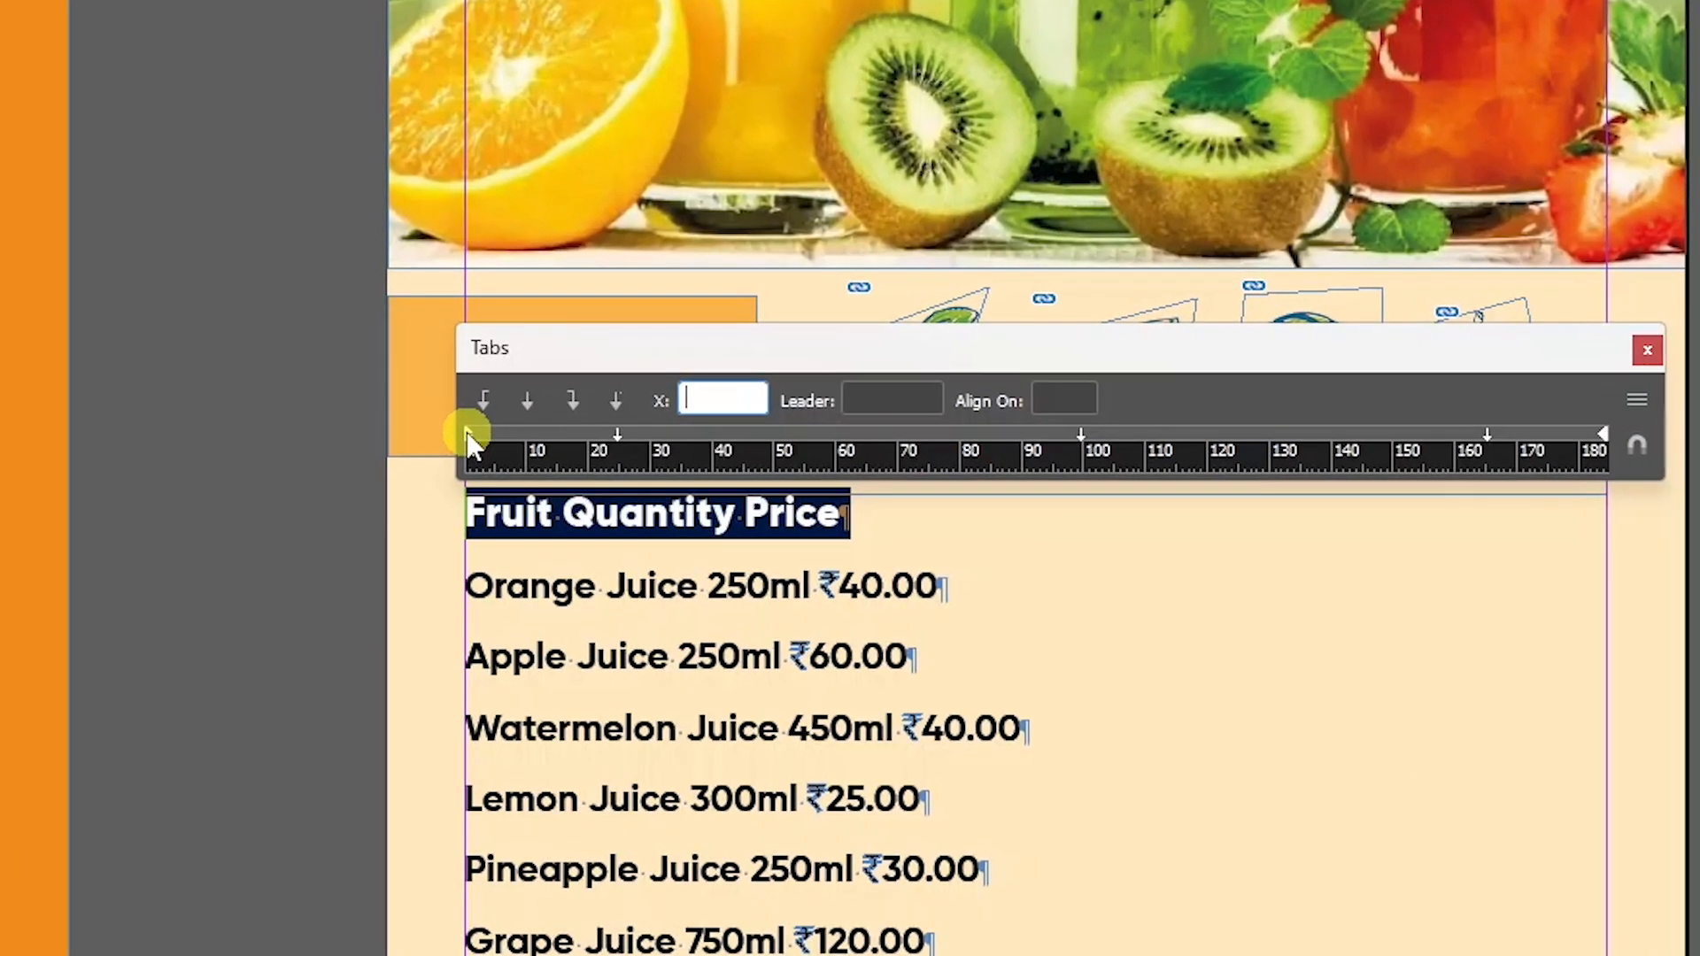
# Adjust the header's first-line indent and add a decimal tab stop on the ruler.
pyautogui.moveTo(469, 434); pyautogui.dragTo(508, 435)
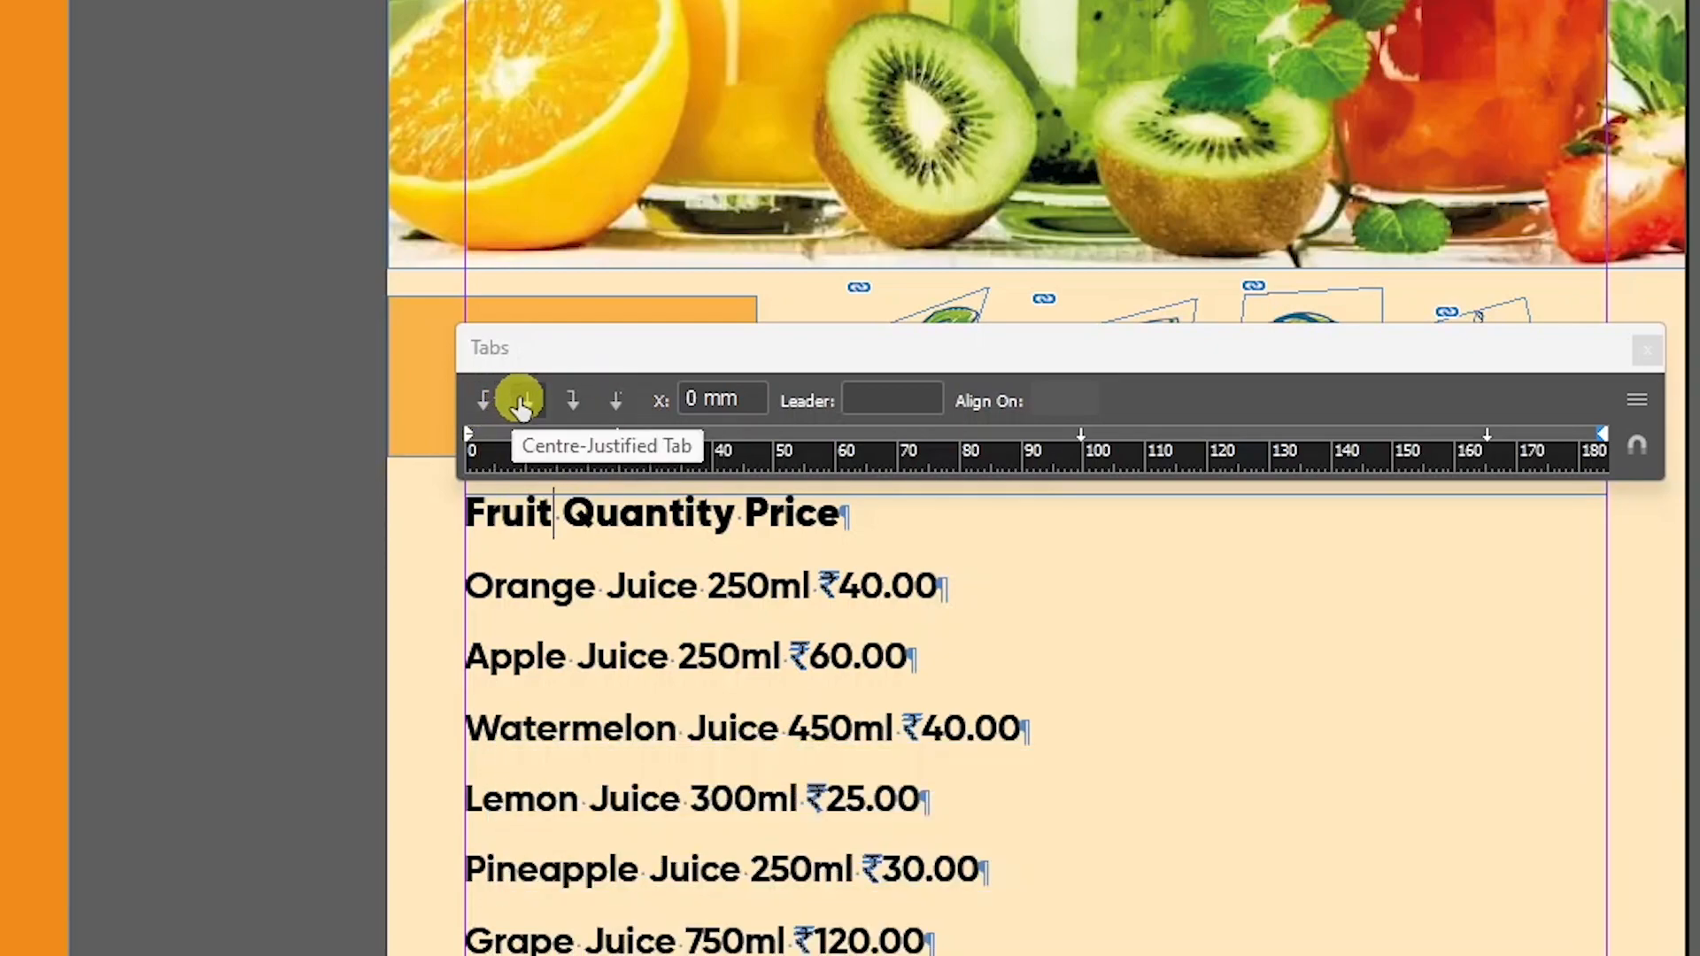
pyautogui.click(611, 413)
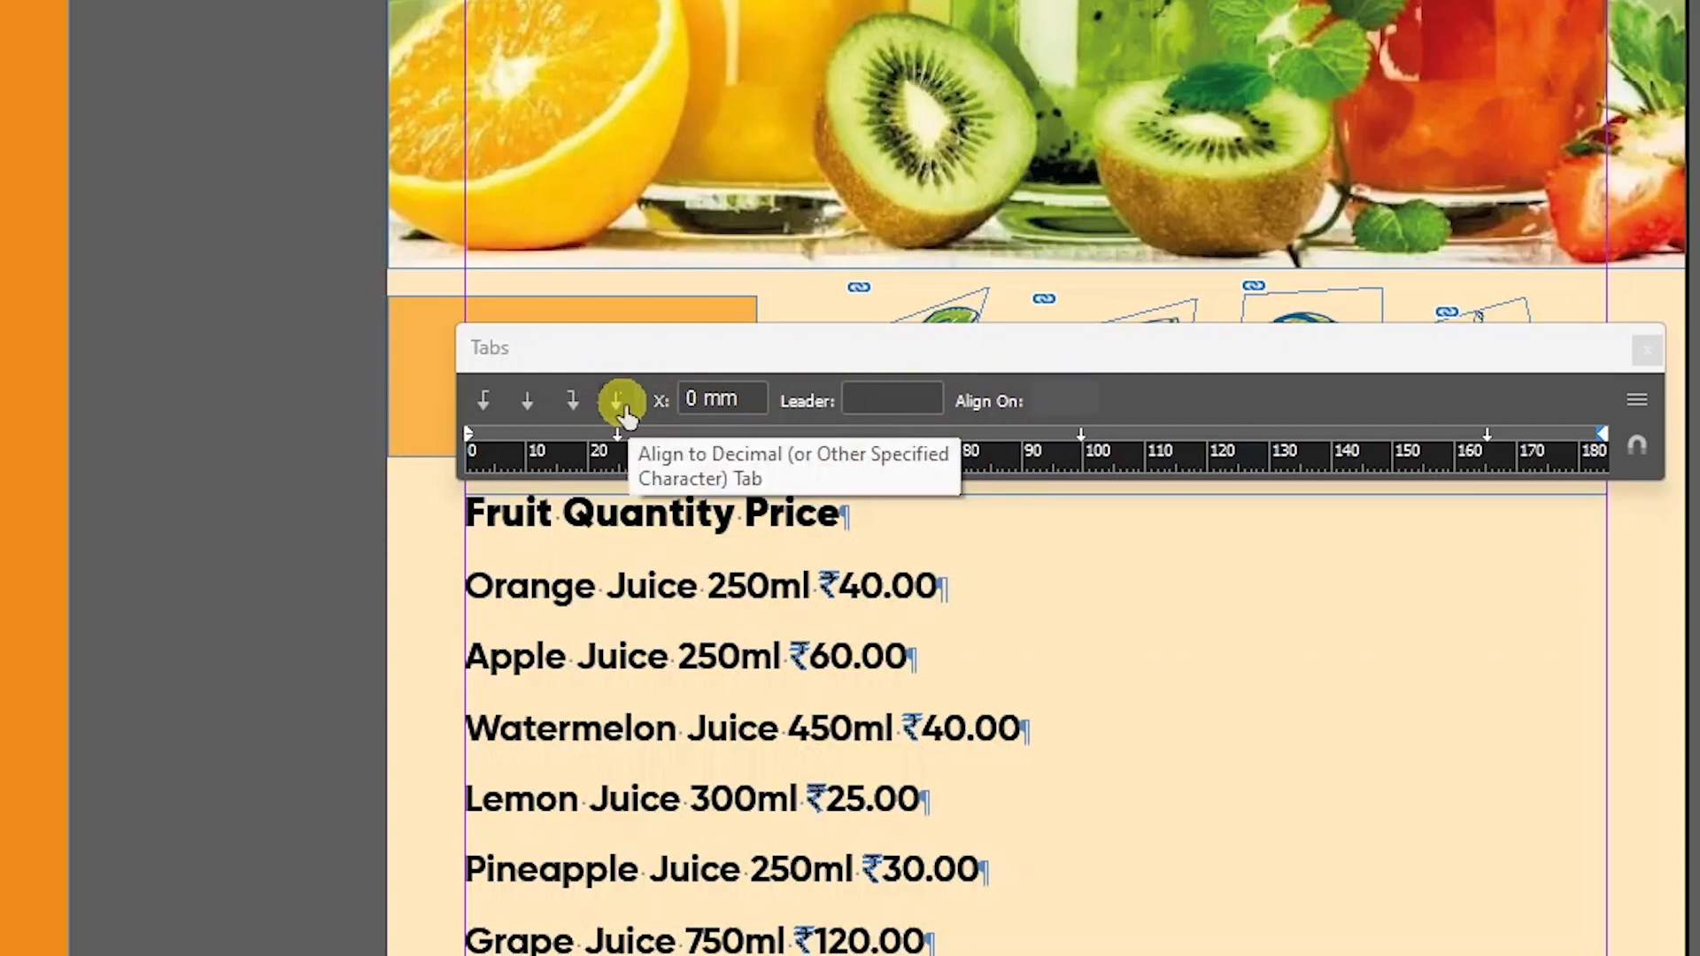
pyautogui.doubleClick(586, 509)
pyautogui.click(586, 509)
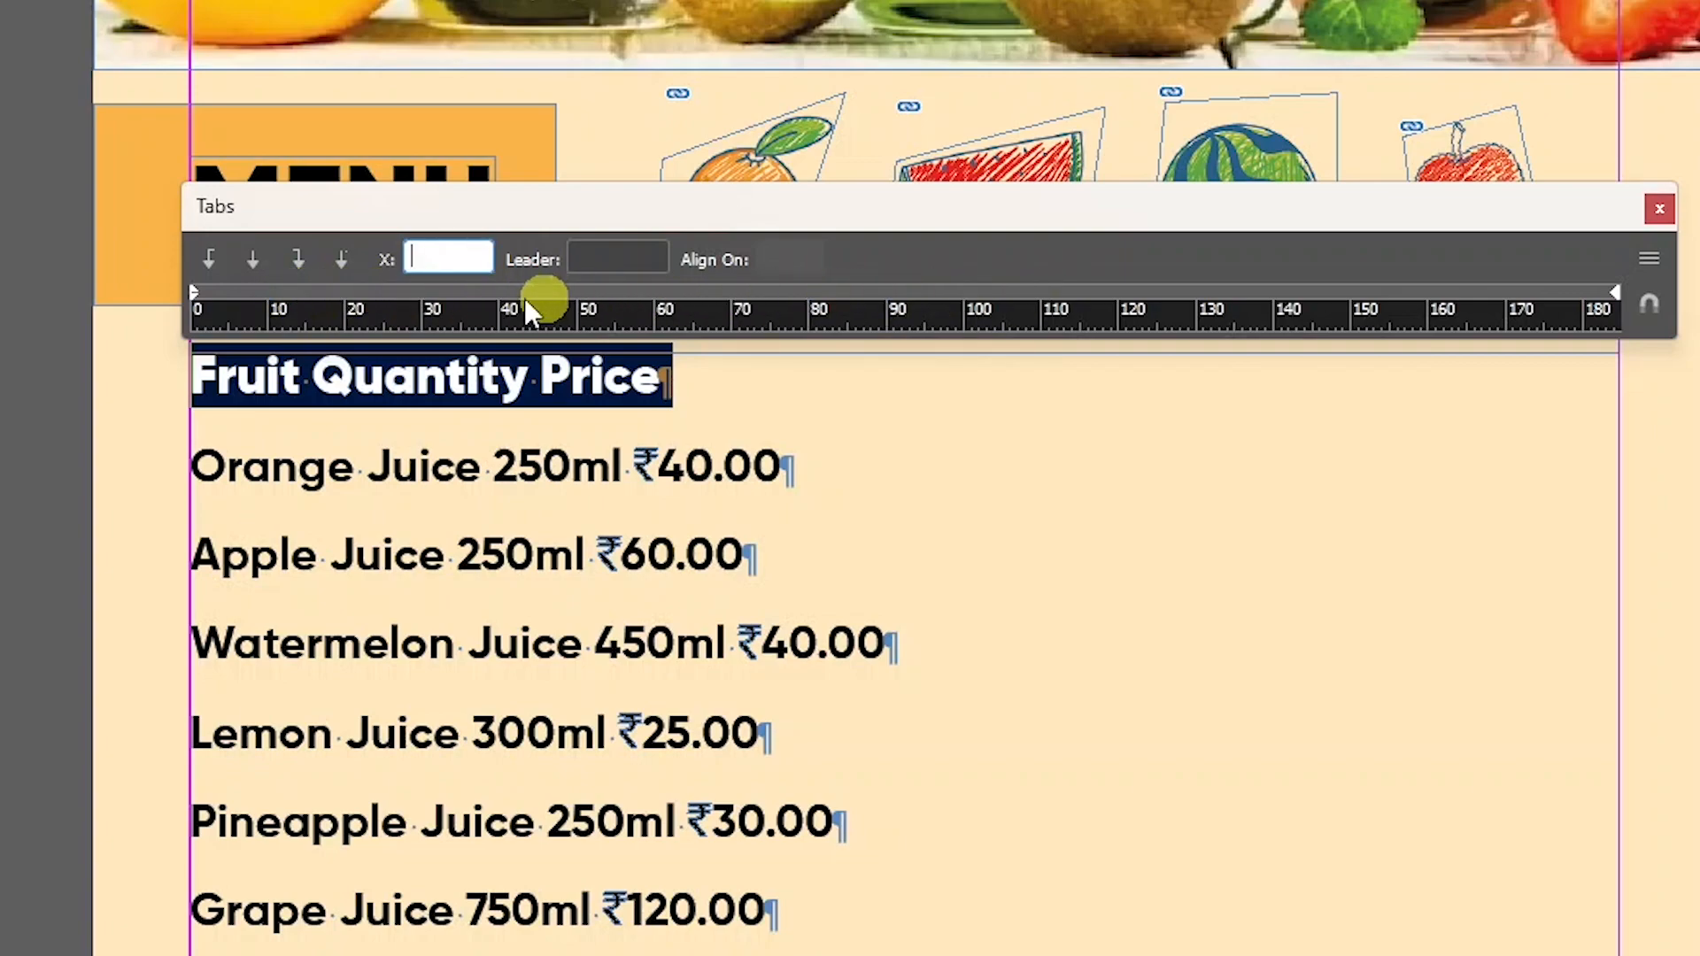
# Place left tab stops for Fruit (~10 mm), Quantity (~90 mm) and Price (~157 mm).
pyautogui.click(322, 294)
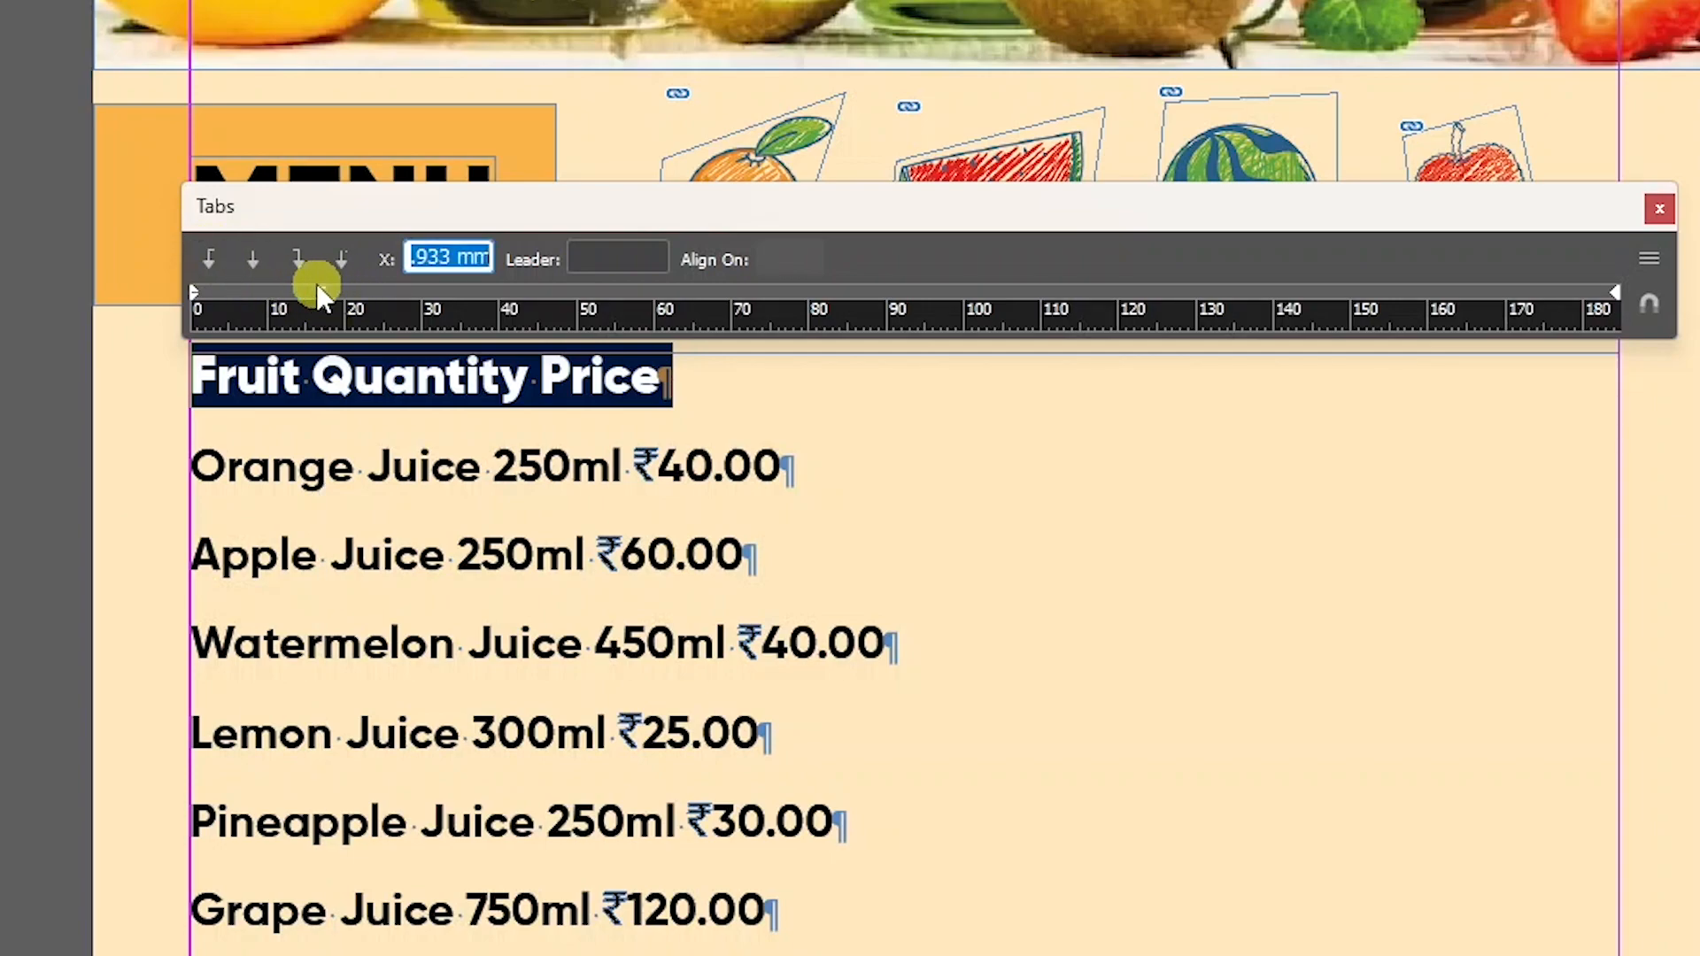
pyautogui.click(210, 265)
pyautogui.moveTo(320, 294); pyautogui.dragTo(266, 294)
pyautogui.moveTo(708, 292); pyautogui.dragTo(903, 299)
pyautogui.moveTo(1214, 291); pyautogui.dragTo(1413, 292)
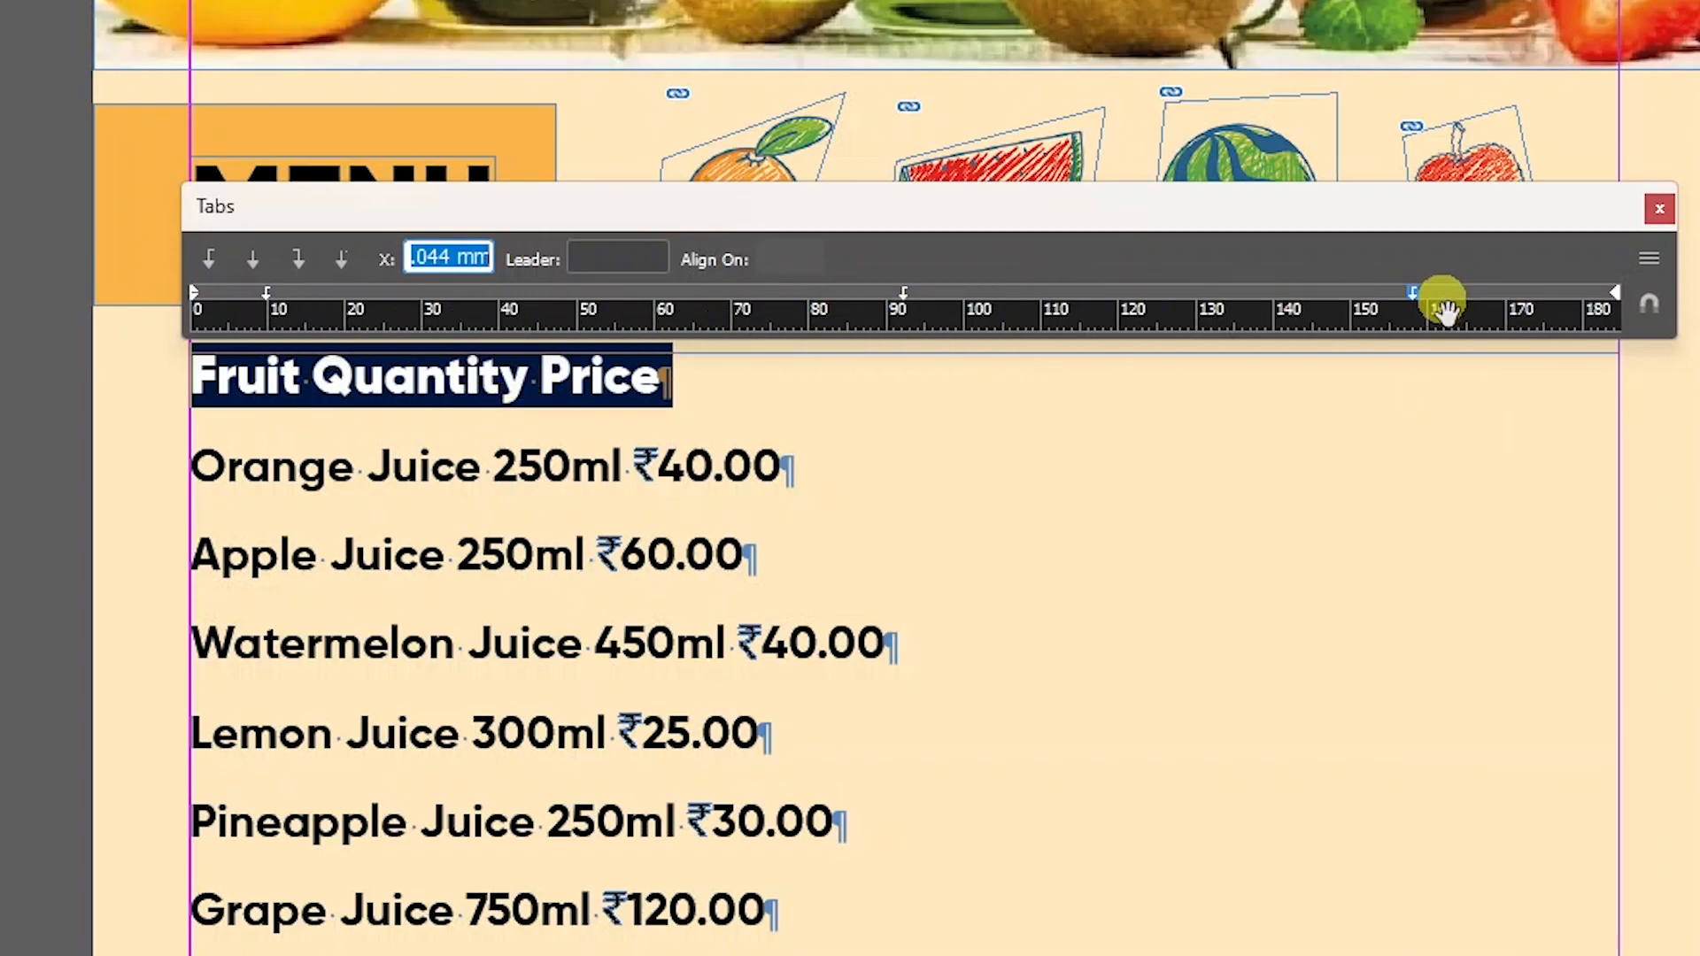
pyautogui.click(315, 376)
pyautogui.moveTo(315, 376); pyautogui.dragTo(305, 374)
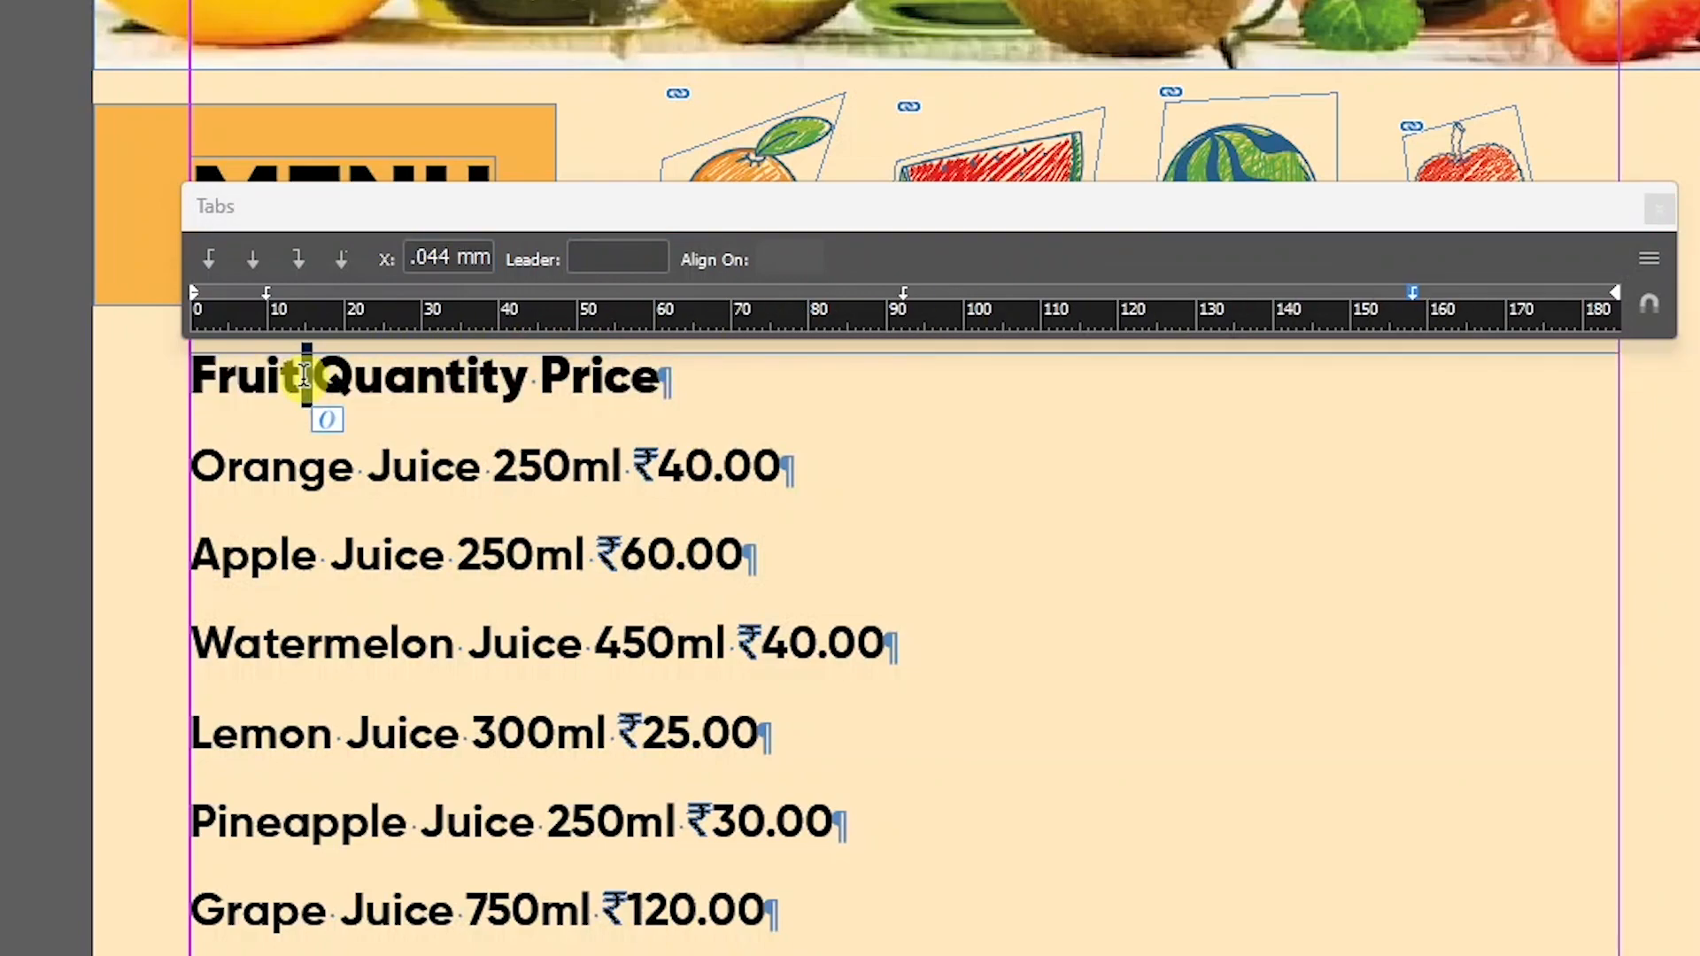
# Swap the spaces after Fruit and Quantity for tabs and add a leading tab before Fruit.
pyautogui.press('Tab')
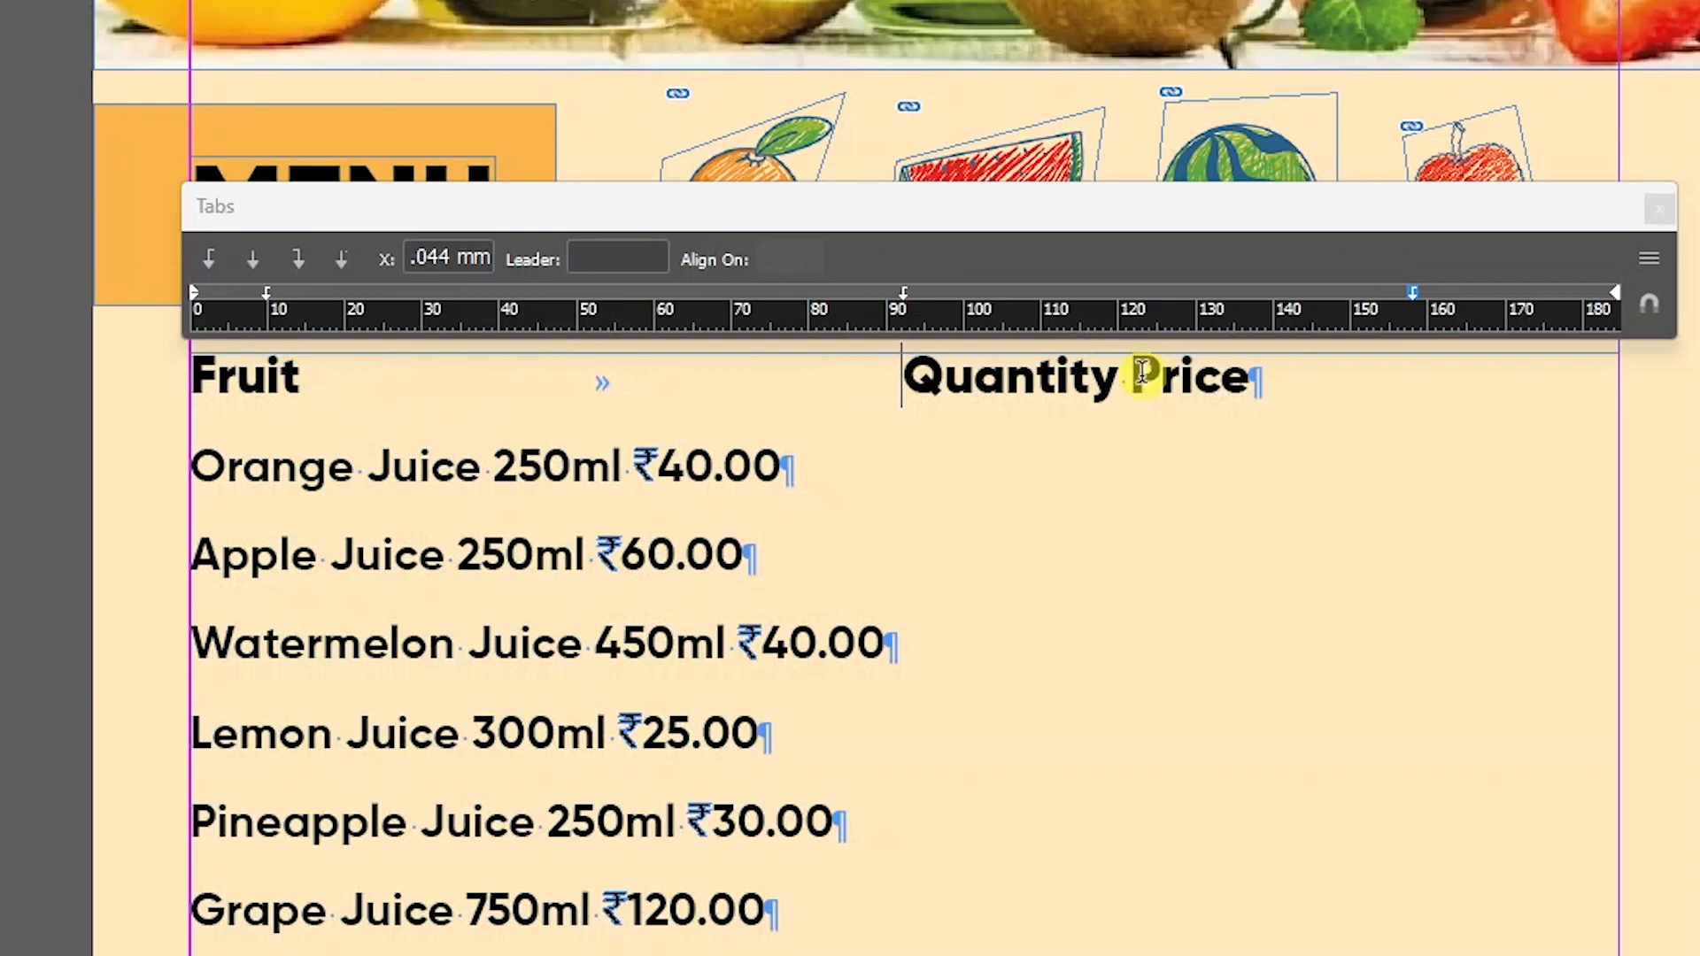
pyautogui.moveTo(1136, 378); pyautogui.dragTo(1116, 376)
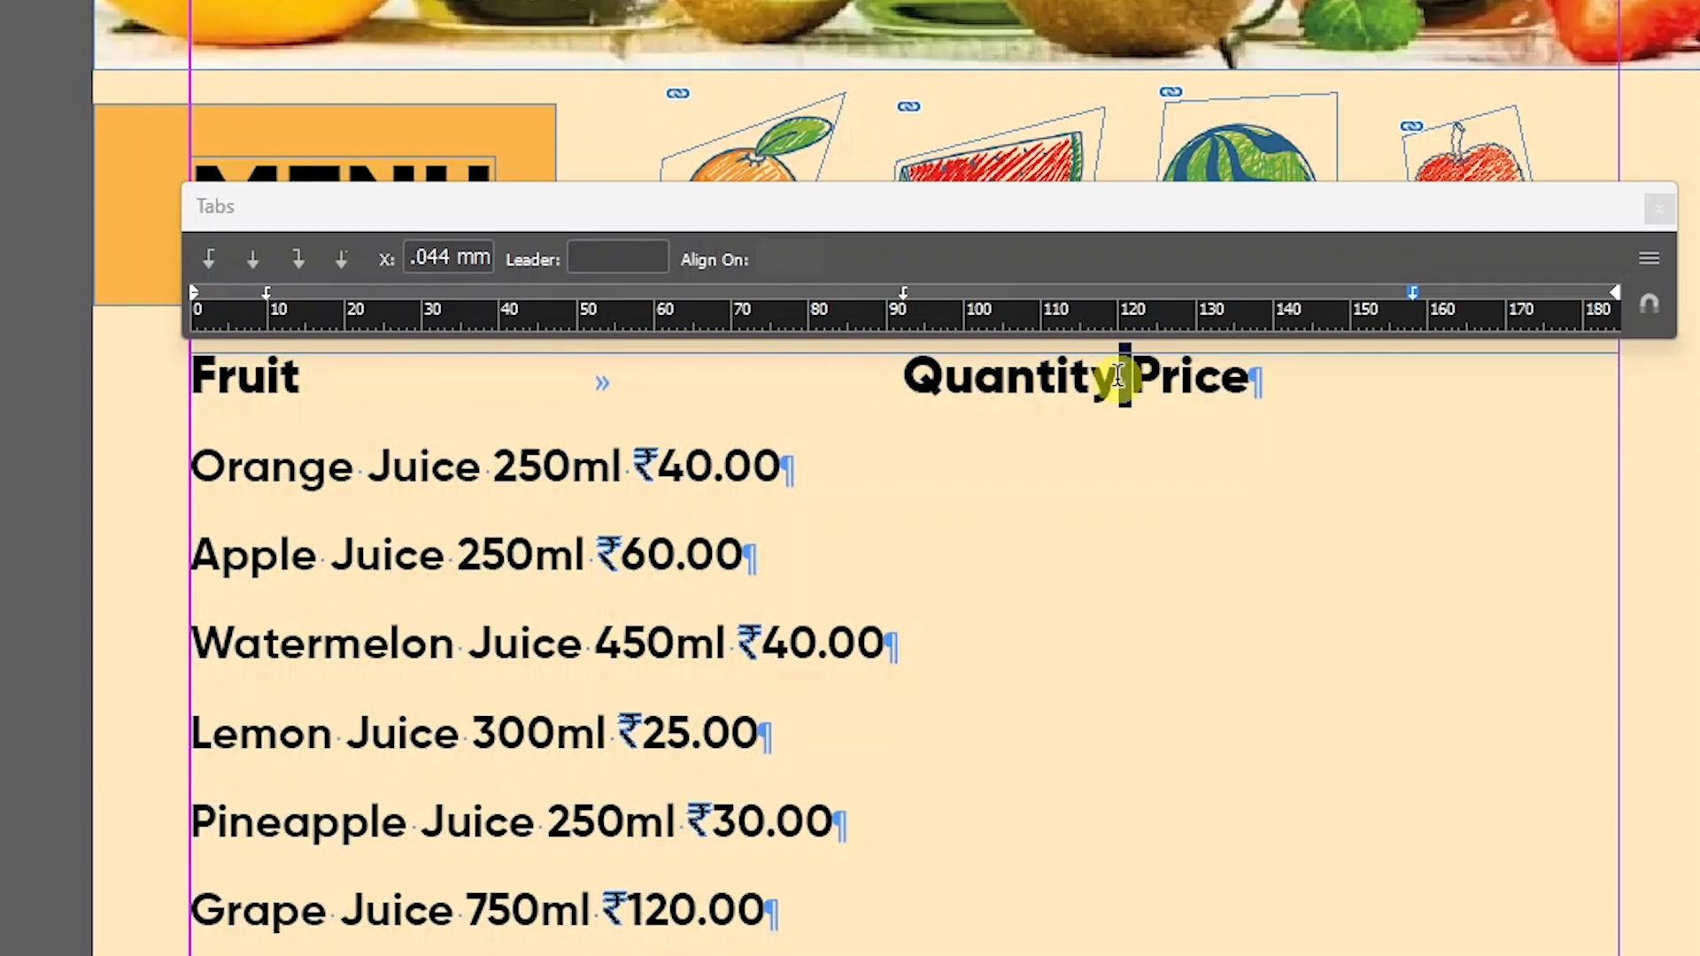
pyautogui.press('Tab')
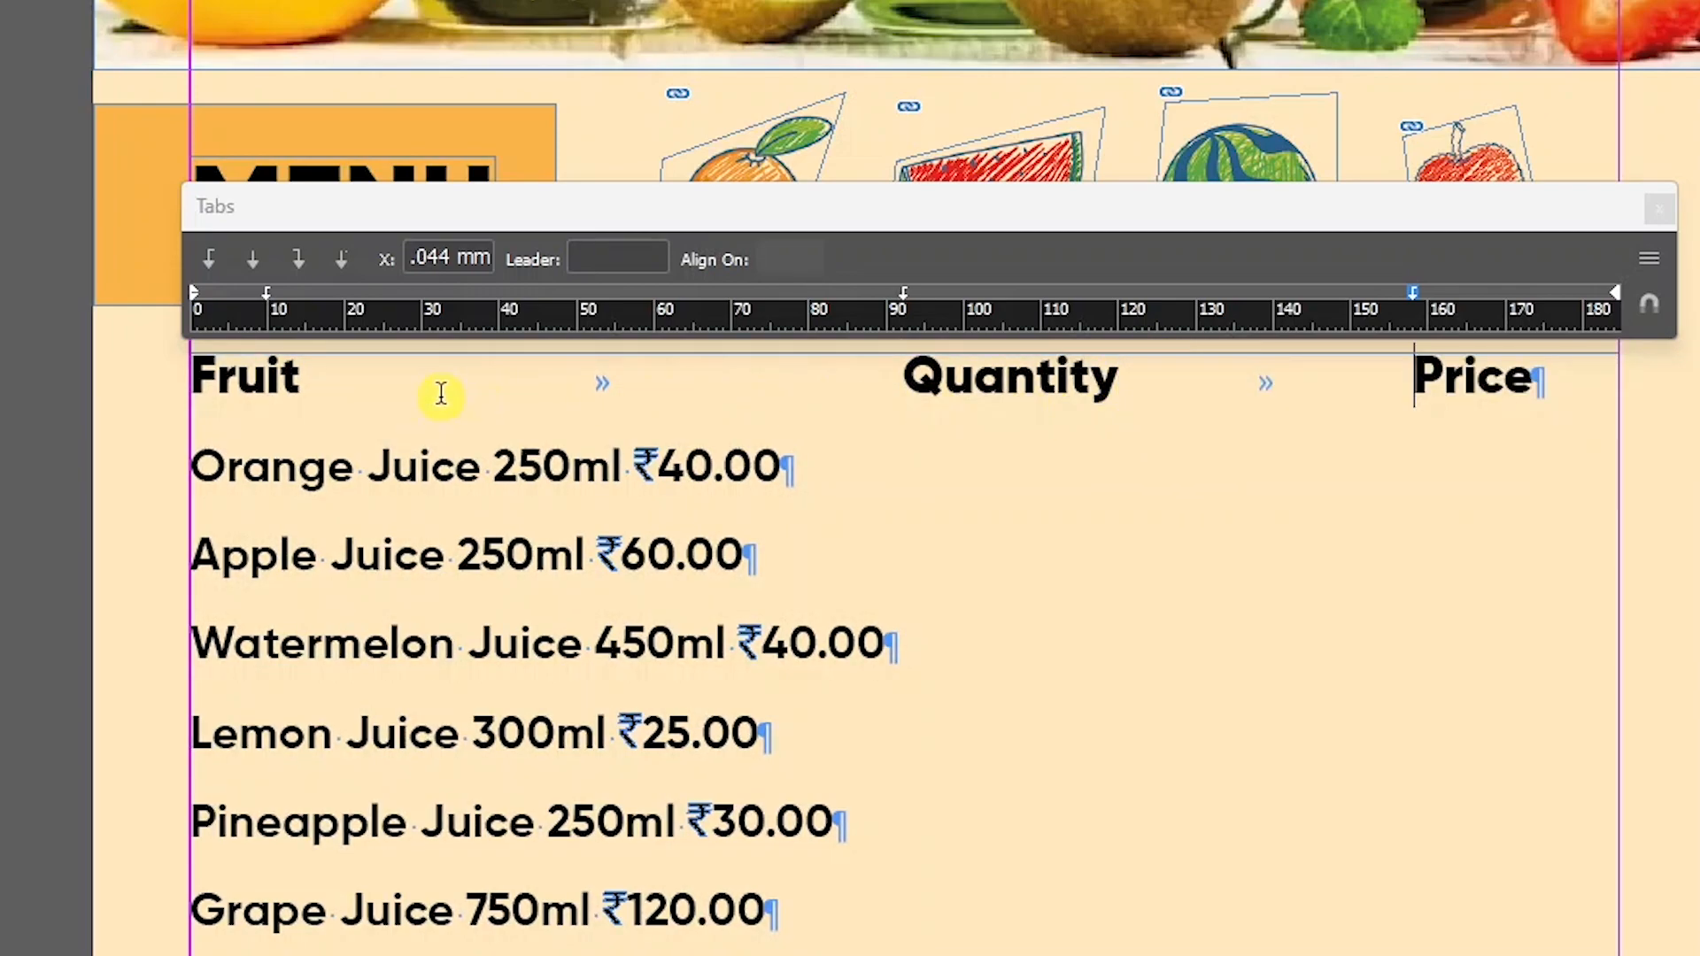
pyautogui.click(202, 376)
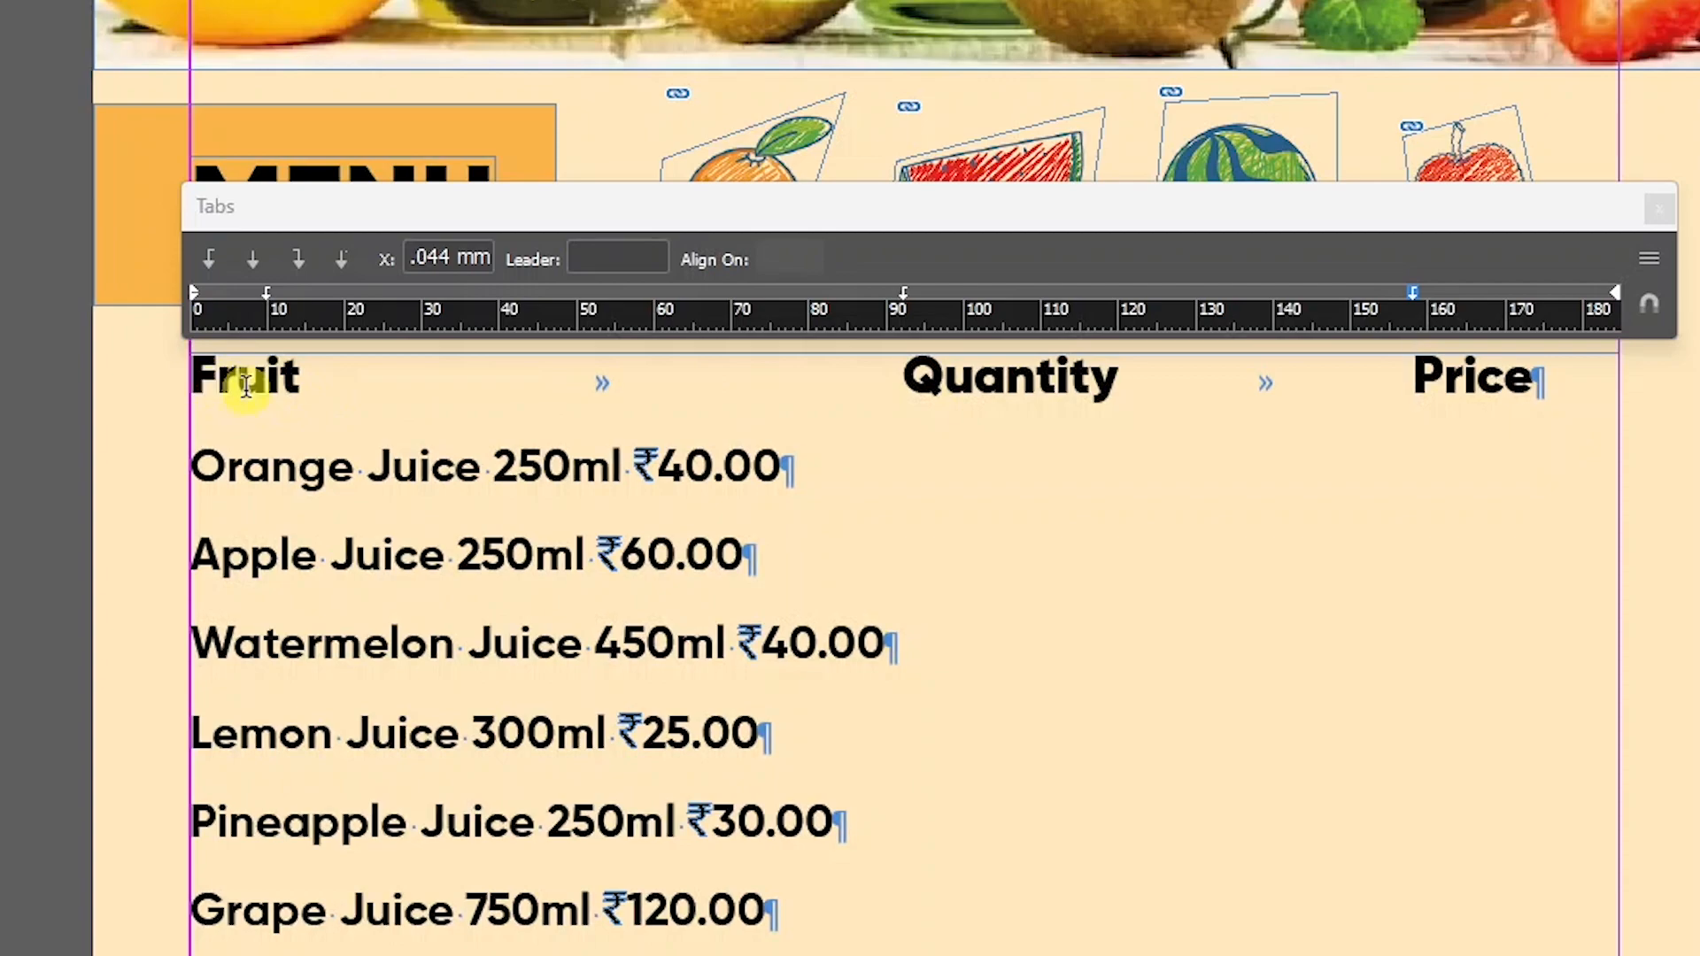
pyautogui.press('Tab')
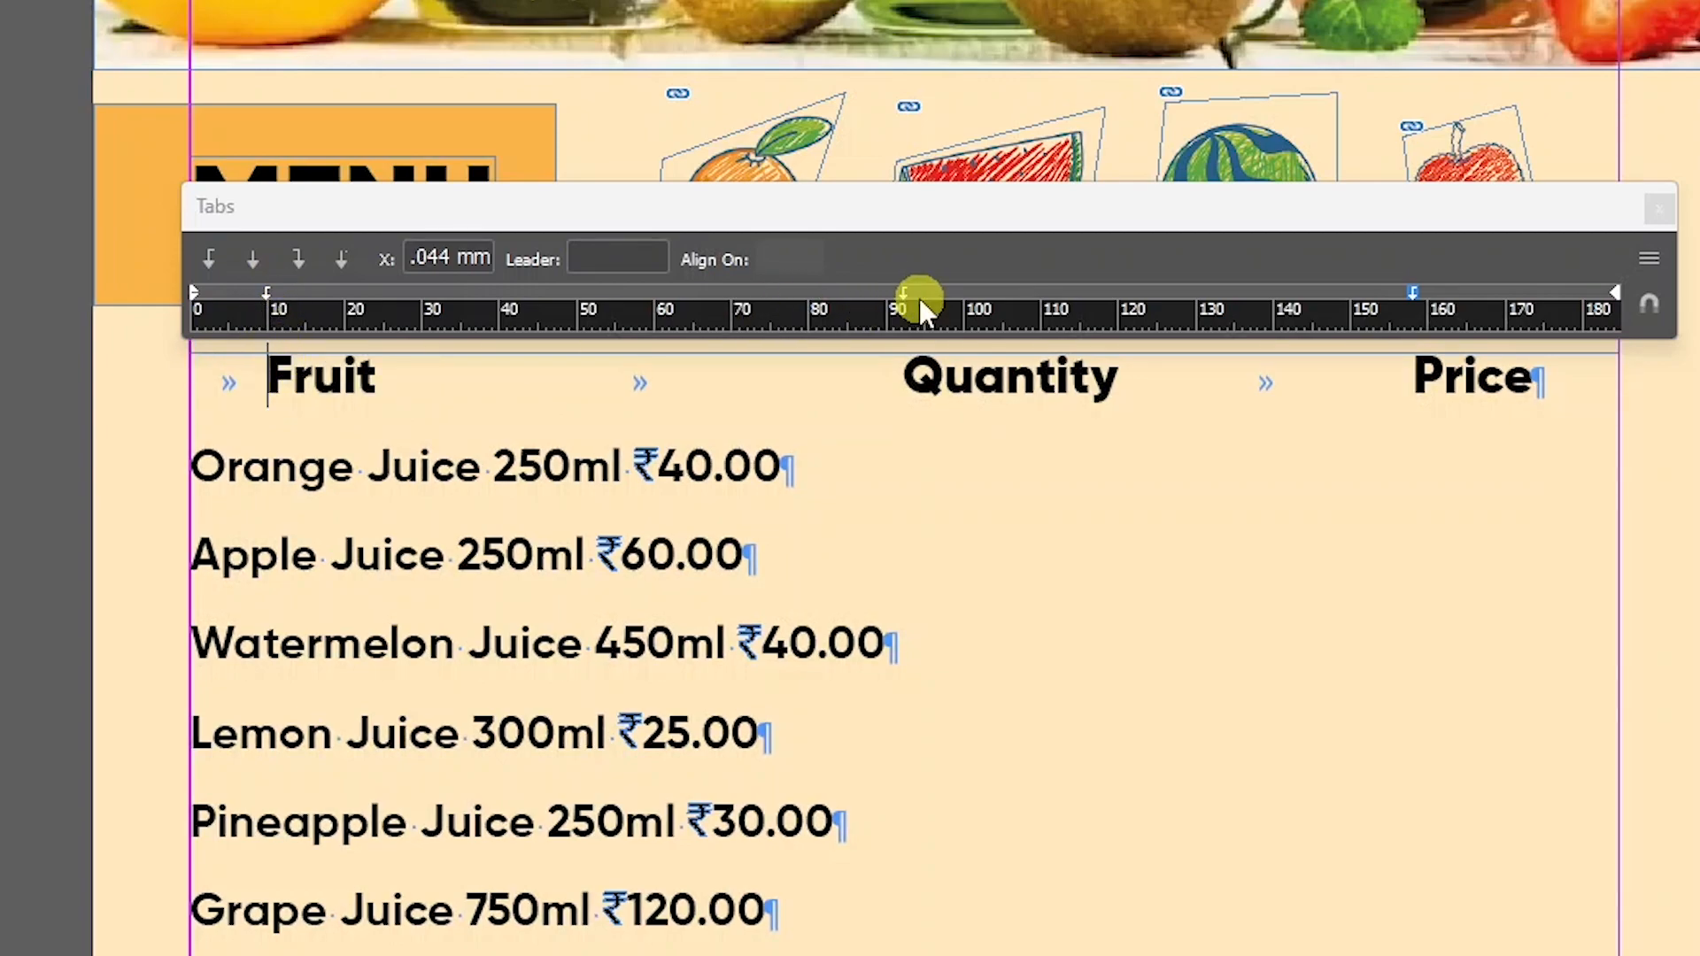
pyautogui.click(1412, 301)
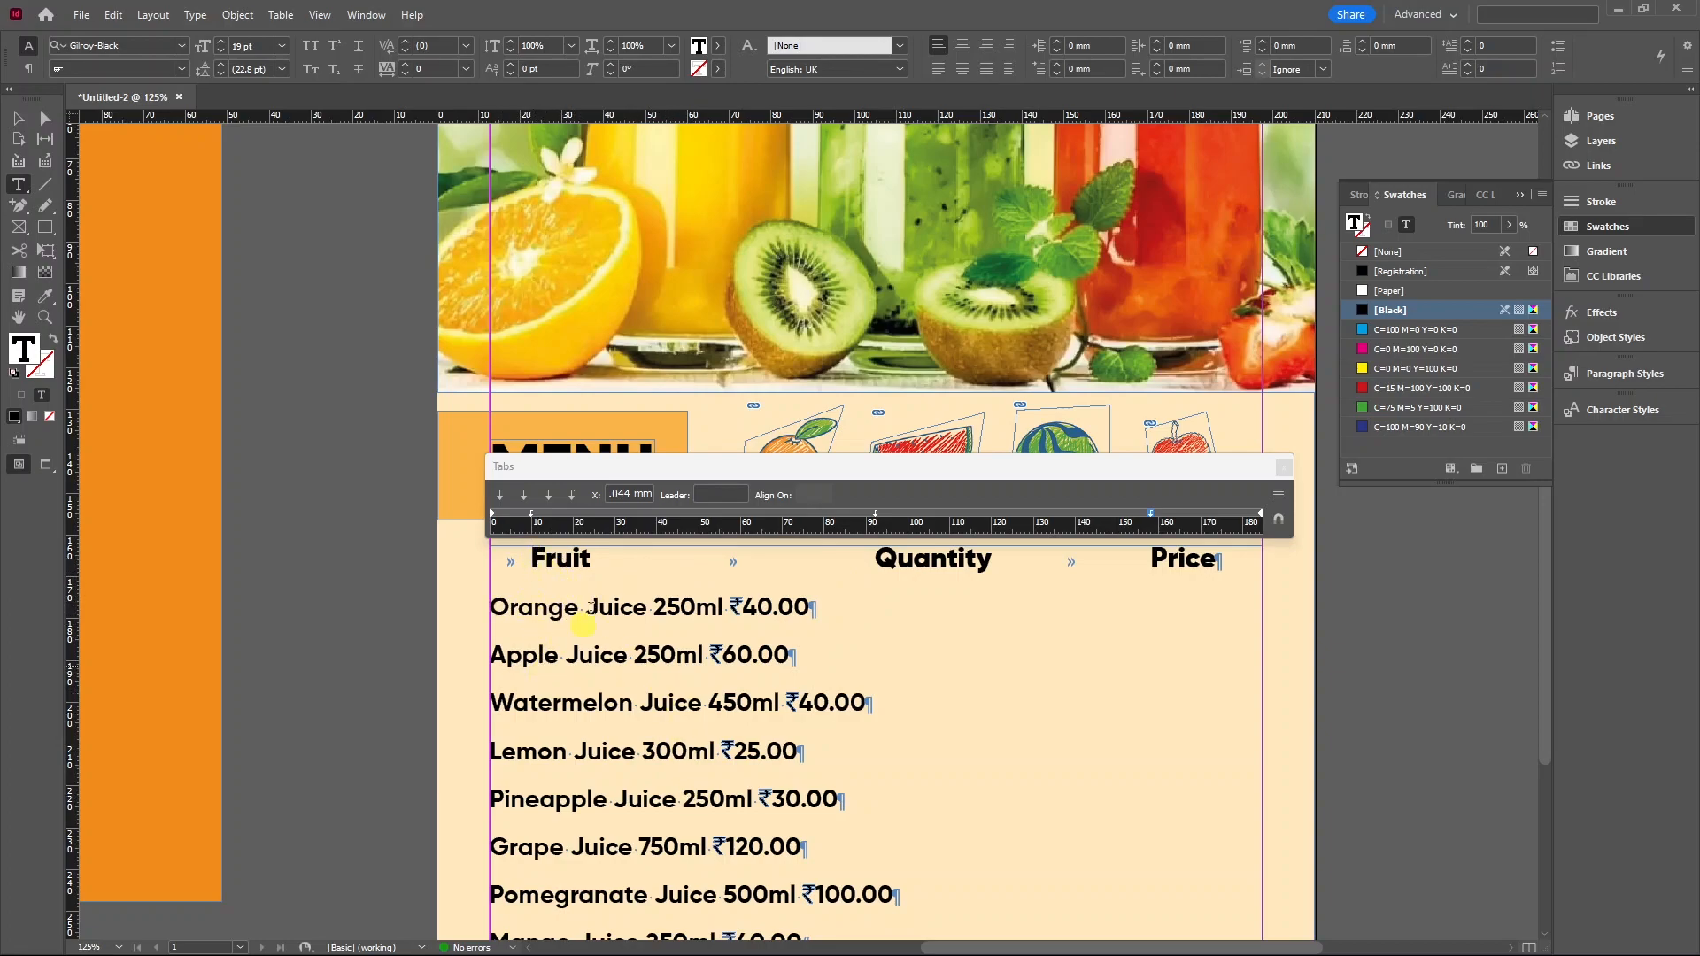
# Make the header tab stops centre-justified at about 29, 95.6 and 159.1 mm.
pyautogui.tripleClick(527, 553)
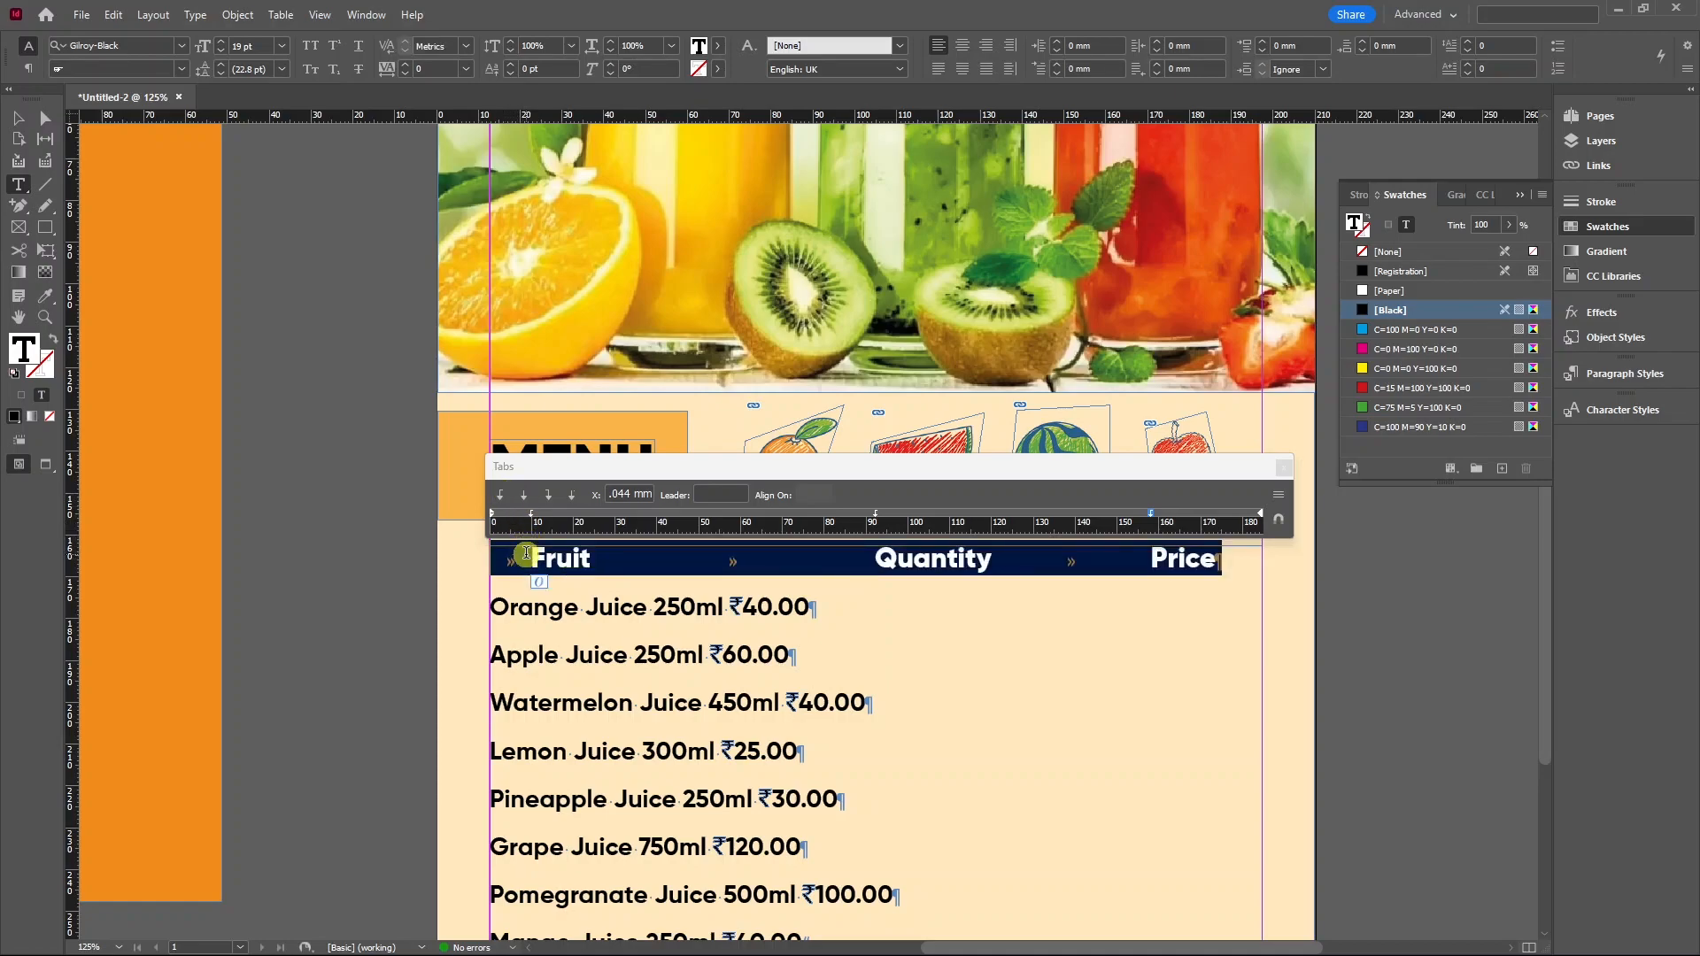
pyautogui.click(523, 497)
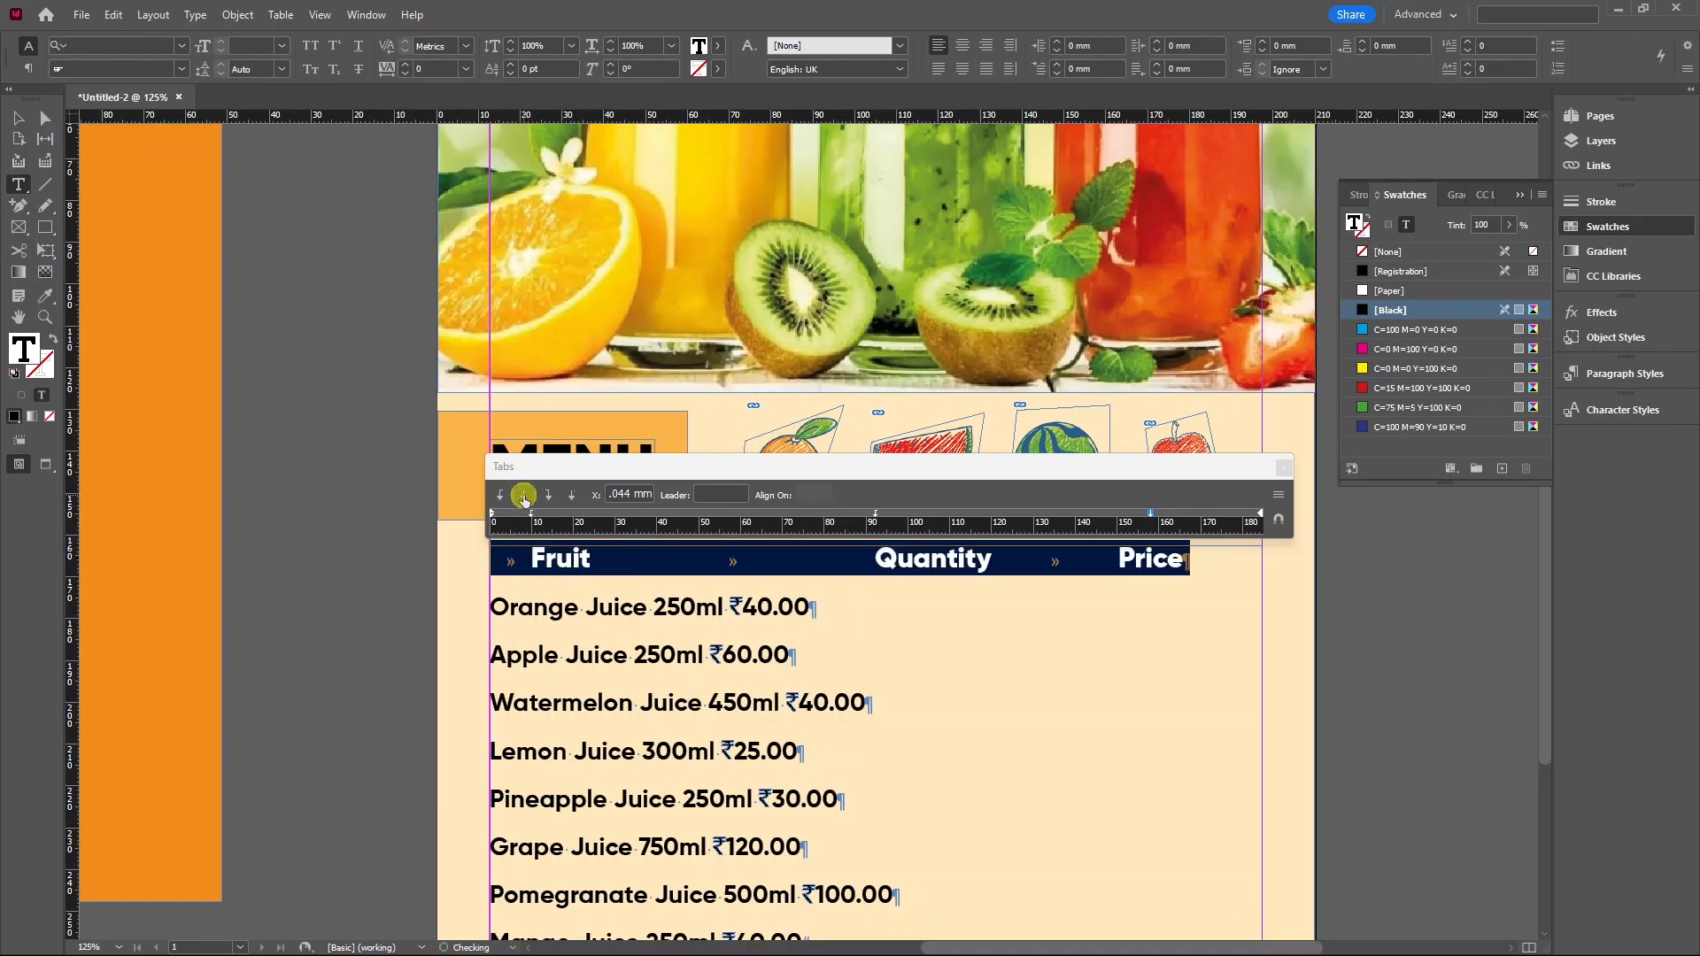
pyautogui.click(877, 514)
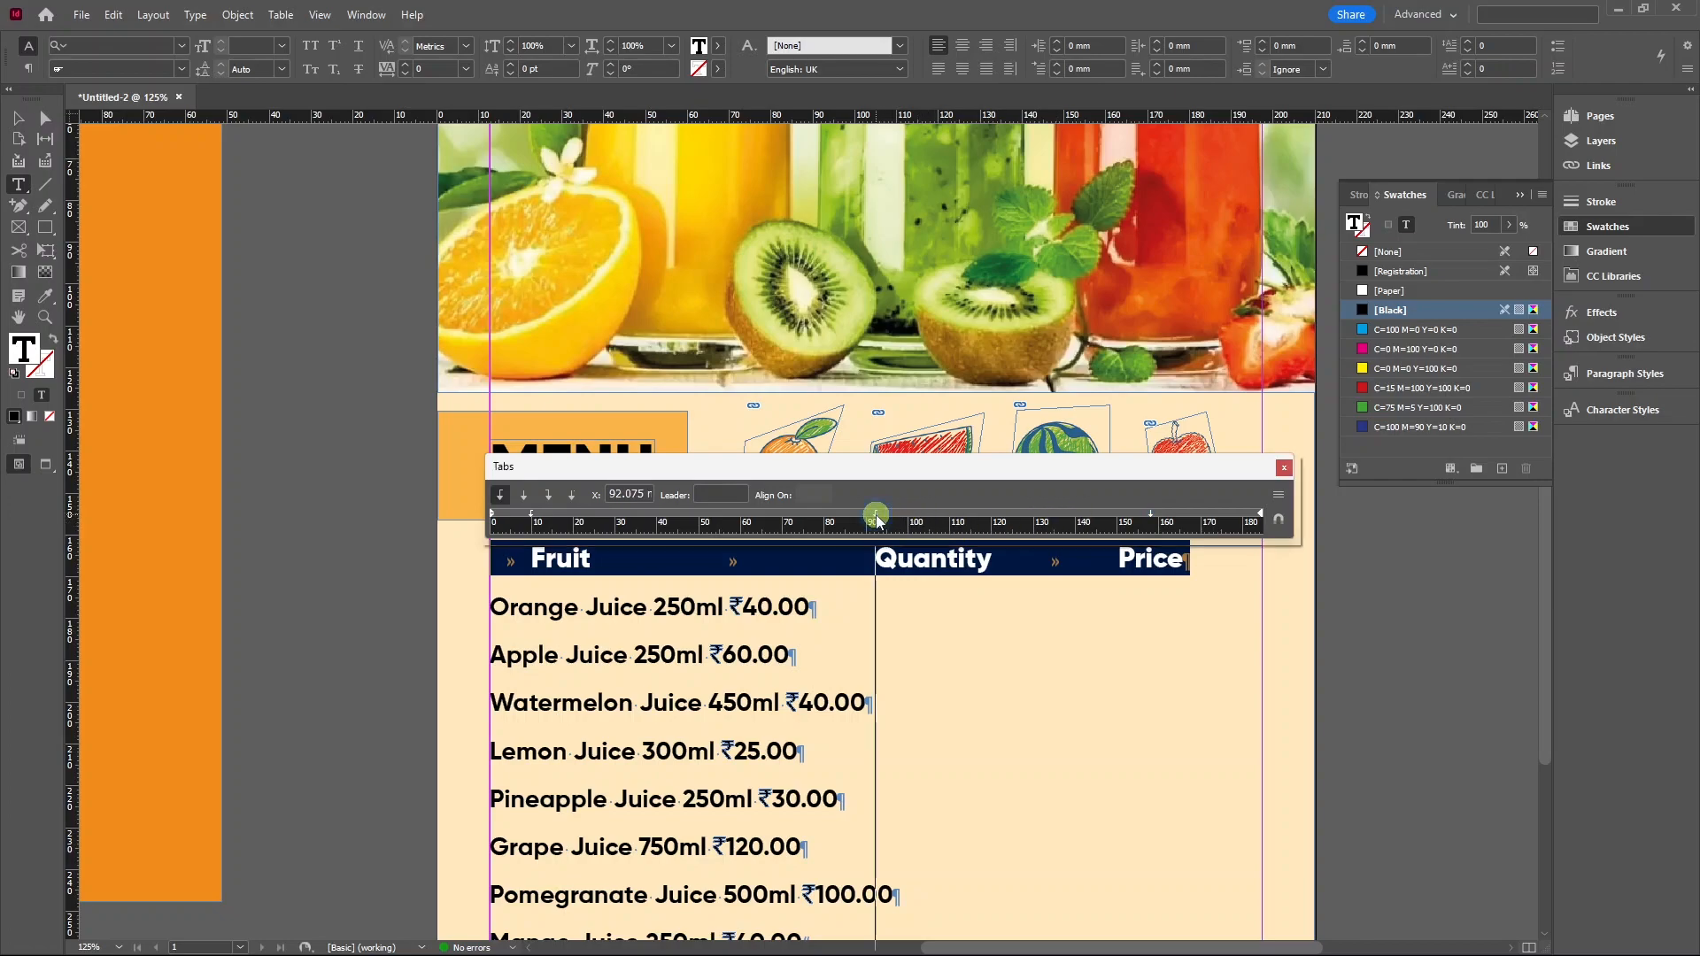
pyautogui.click(523, 496)
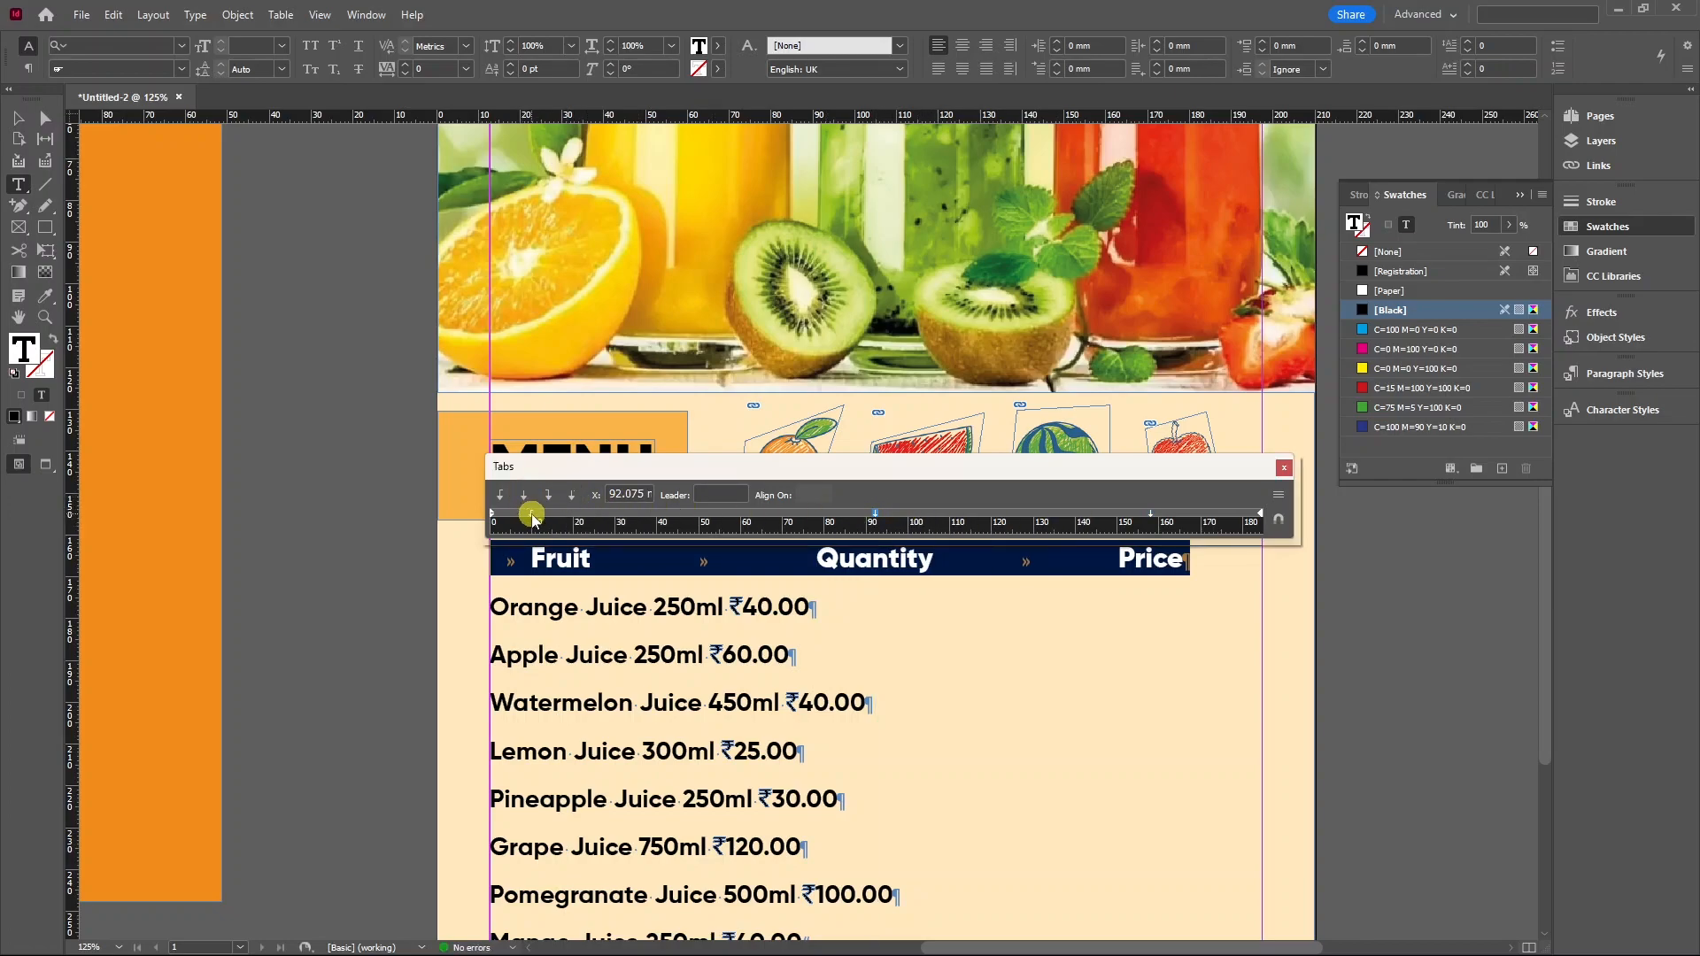
pyautogui.click(534, 516)
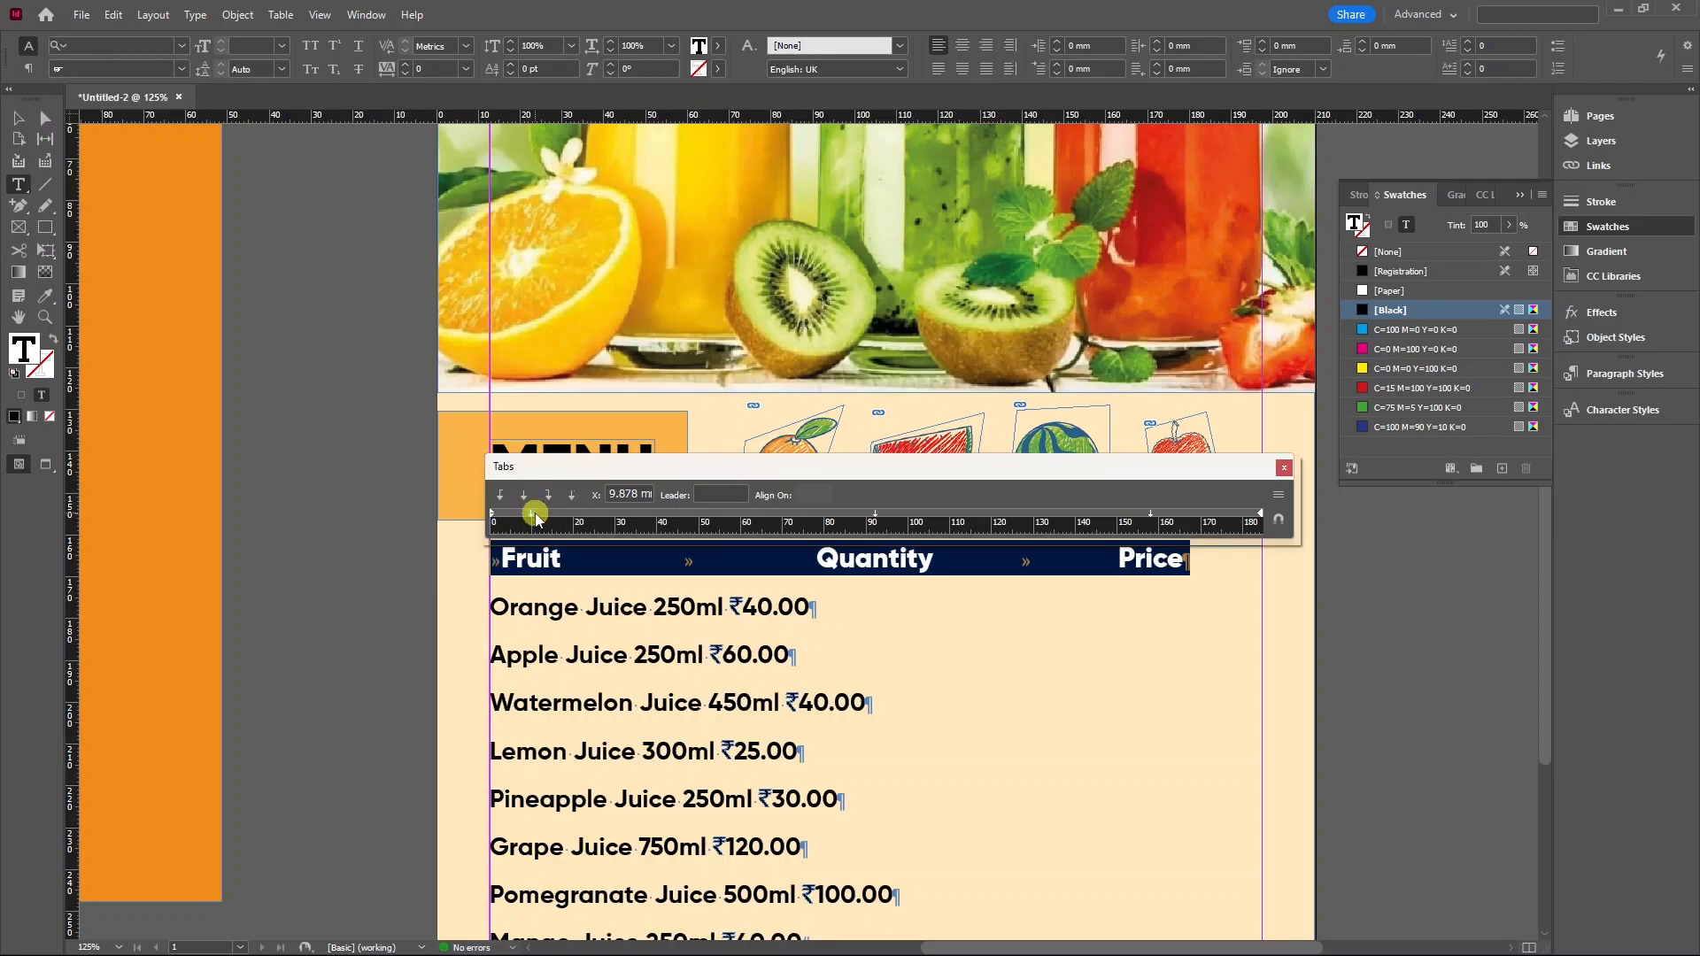
pyautogui.moveTo(534, 518); pyautogui.dragTo(616, 514)
pyautogui.moveTo(875, 514); pyautogui.dragTo(889, 513)
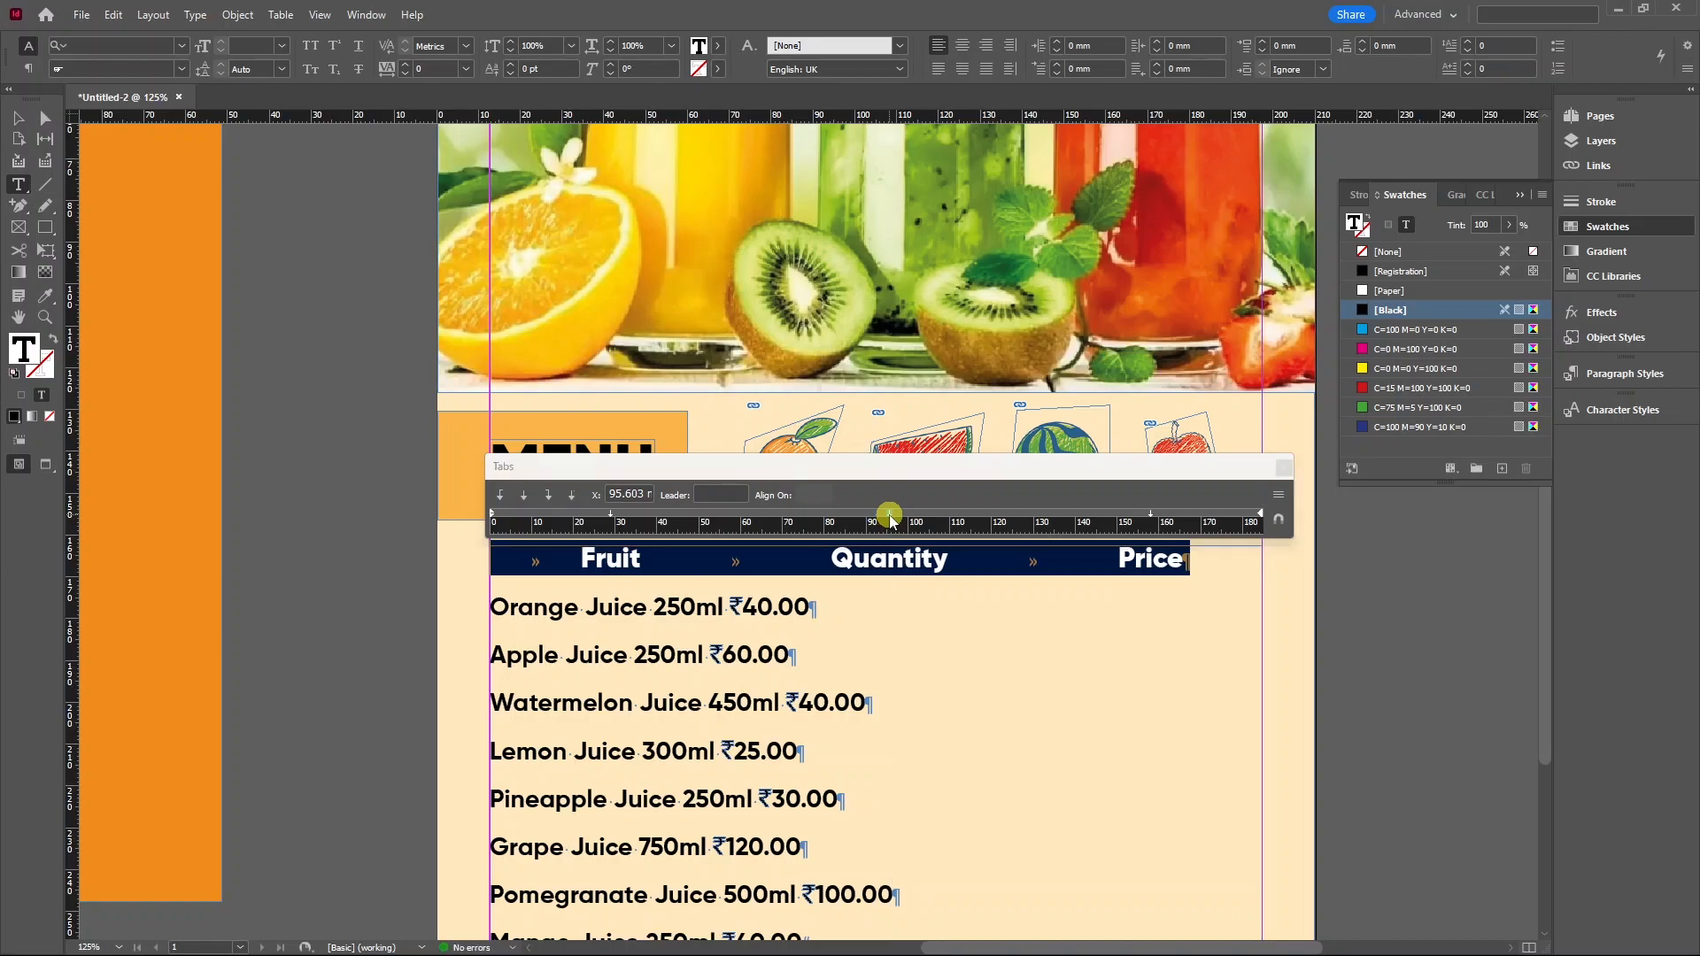
pyautogui.moveTo(1151, 516); pyautogui.dragTo(1154, 515)
# Close the Tabs ruler and select all eight juice lines below the header.
pyautogui.click(536, 555)
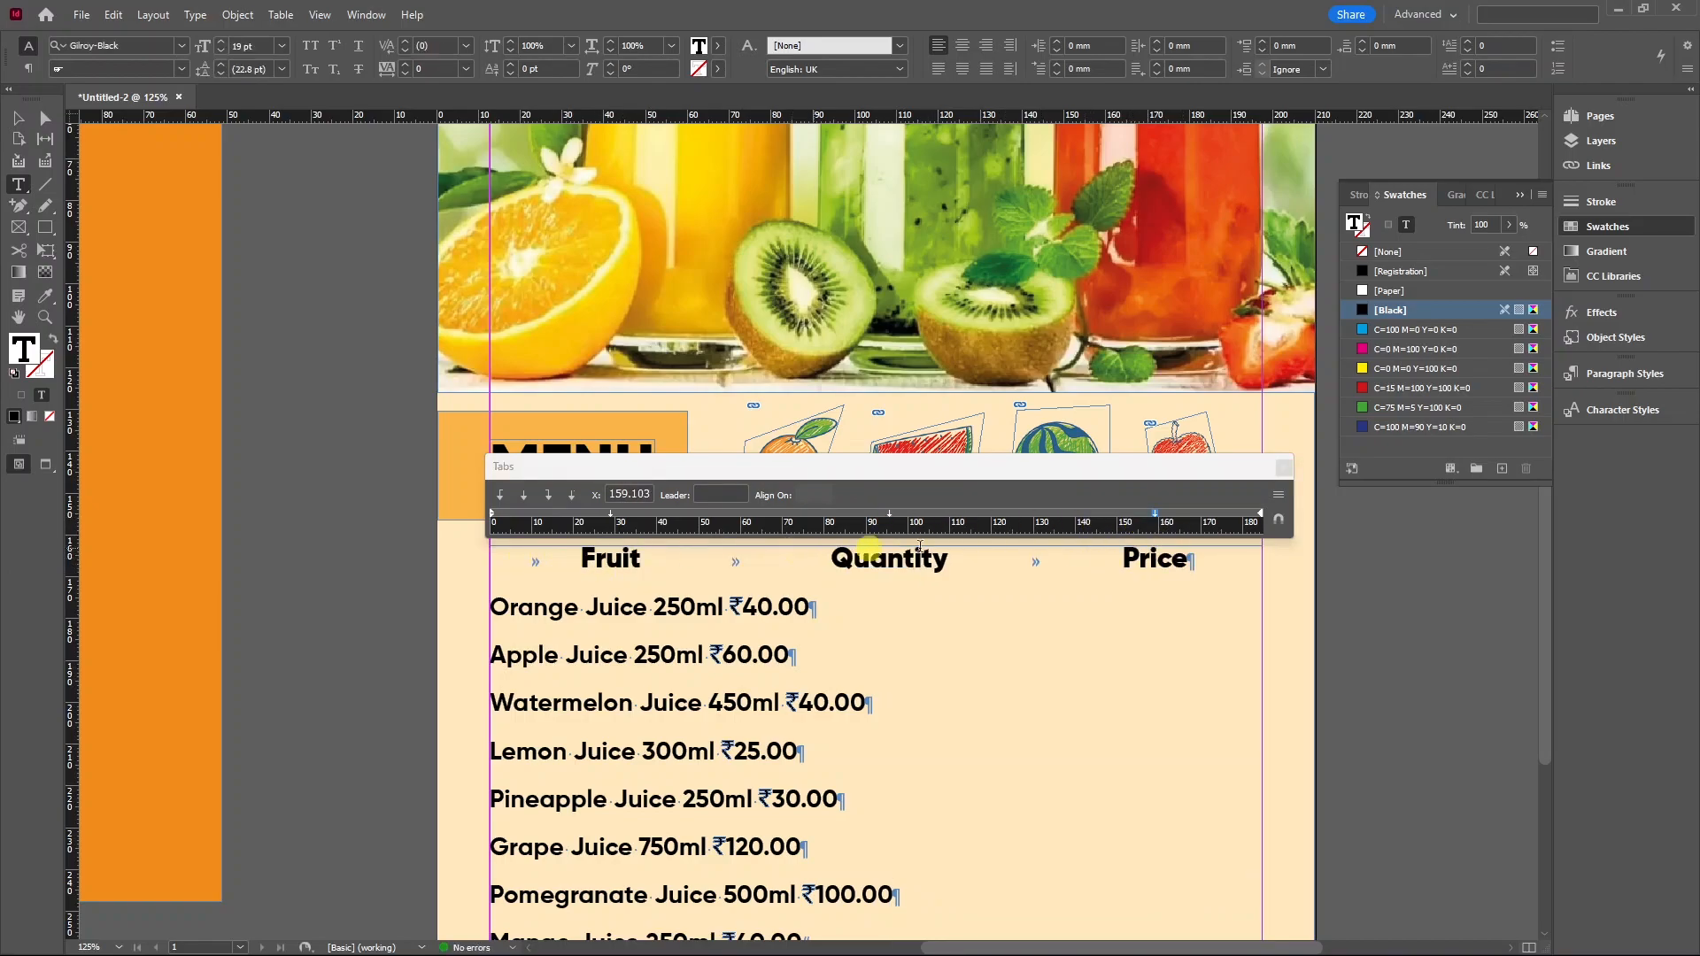
pyautogui.scroll(-2, 686, 602)
pyautogui.scroll(1, 651, 586)
pyautogui.scroll(-1, 618, 589)
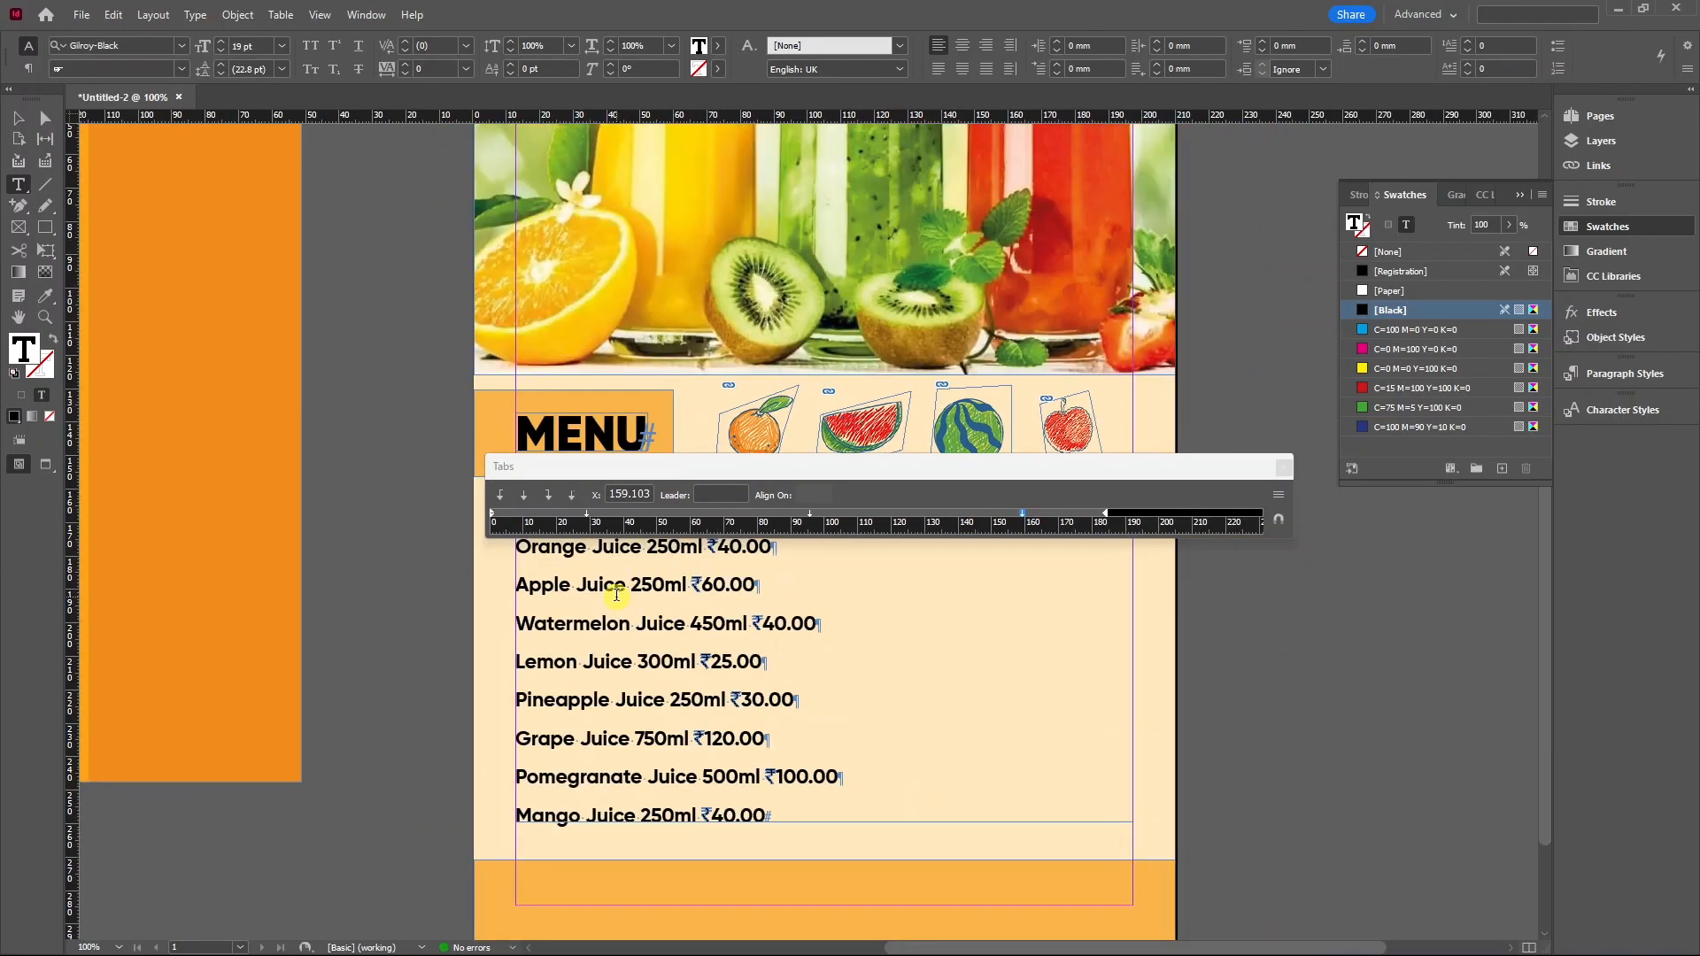
pyautogui.moveTo(718, 469); pyautogui.dragTo(716, 396)
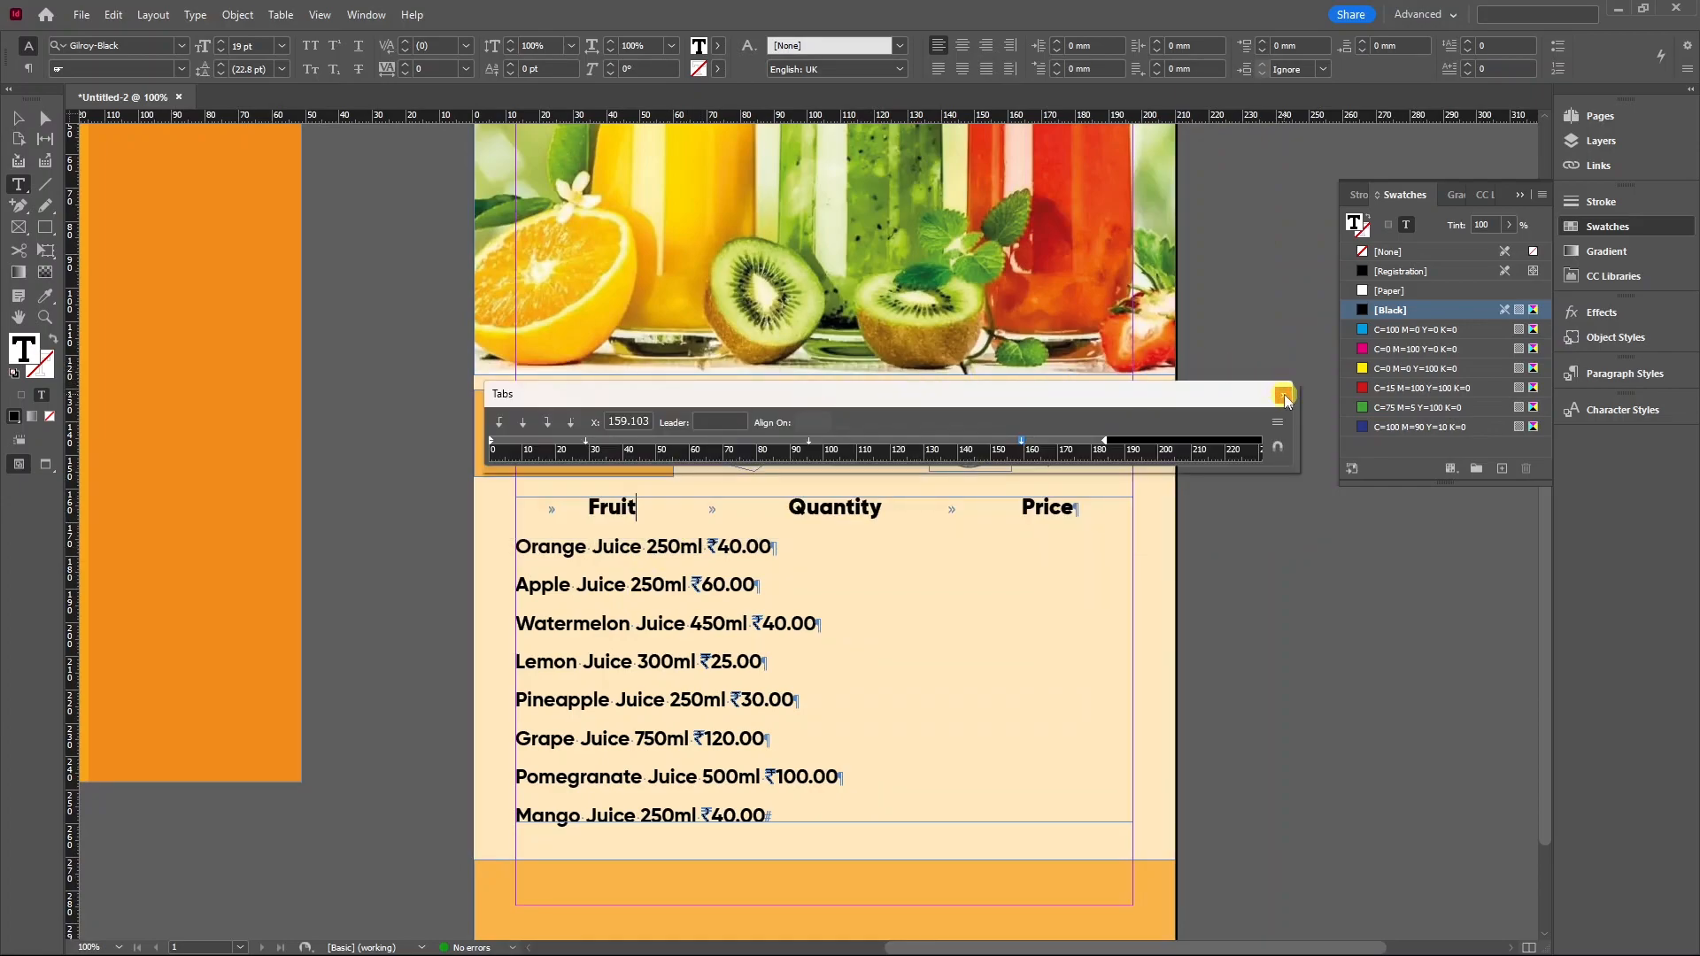
pyautogui.click(1284, 395)
pyautogui.moveTo(519, 544); pyautogui.dragTo(782, 837)
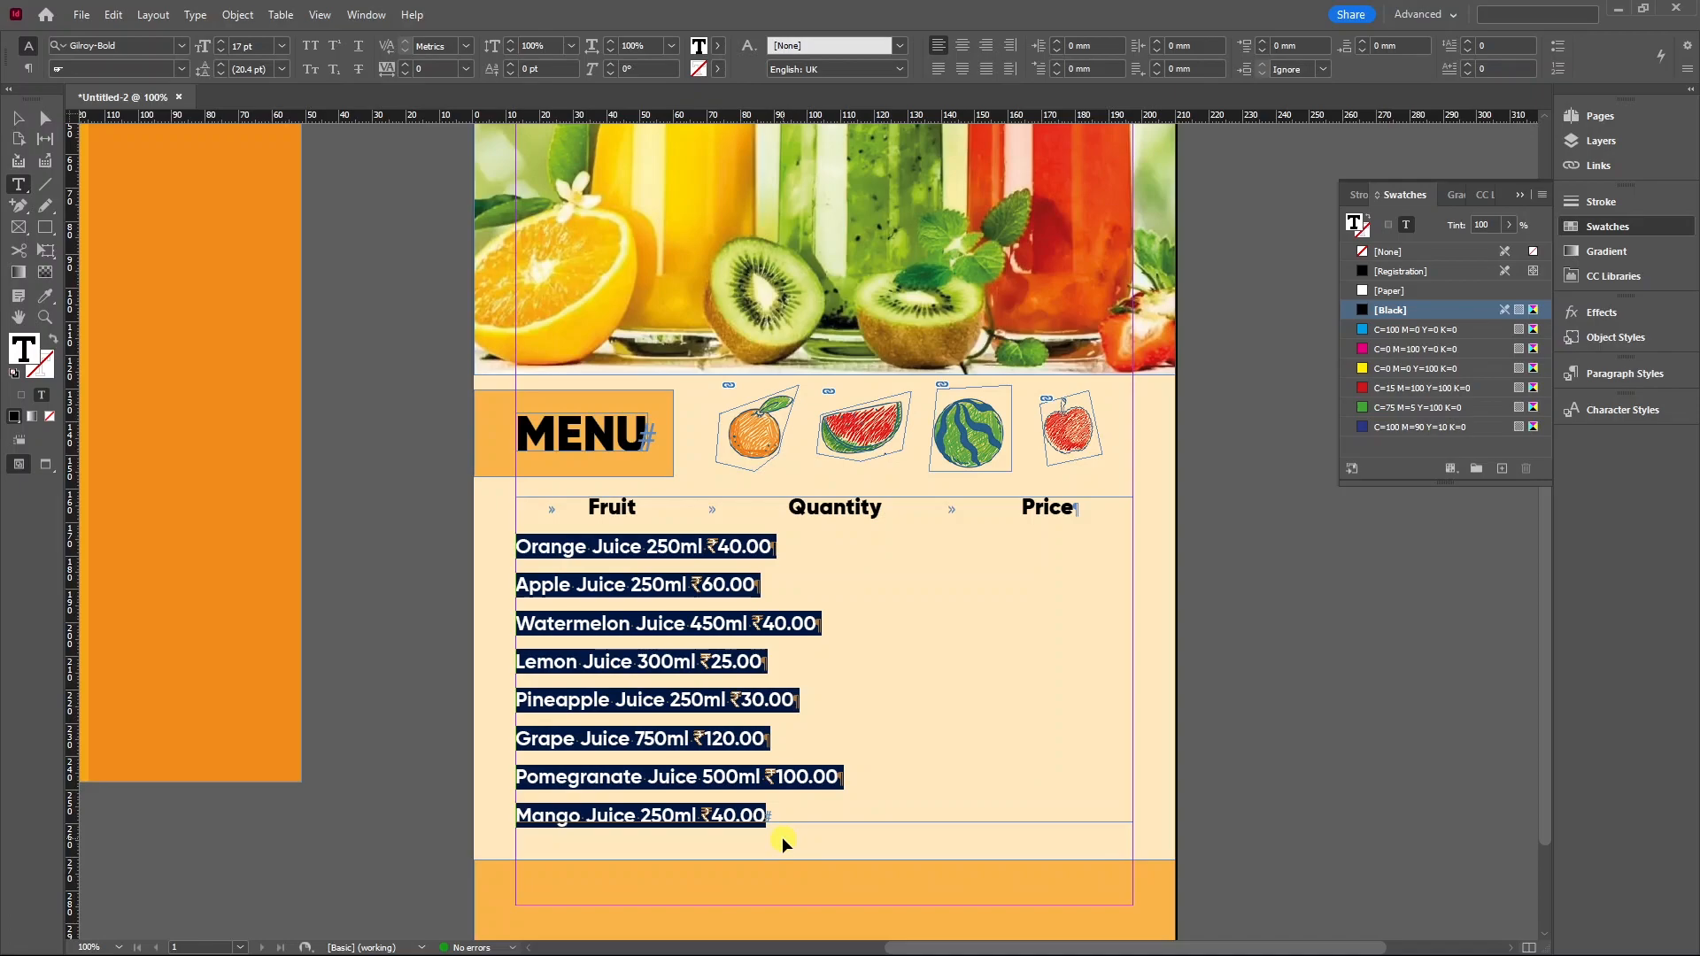
# Open the Tabs ruler and place stops near 30, 94 and 159 mm for the juice lines.
pyautogui.hotkey('ctrl', 'shift', 't')
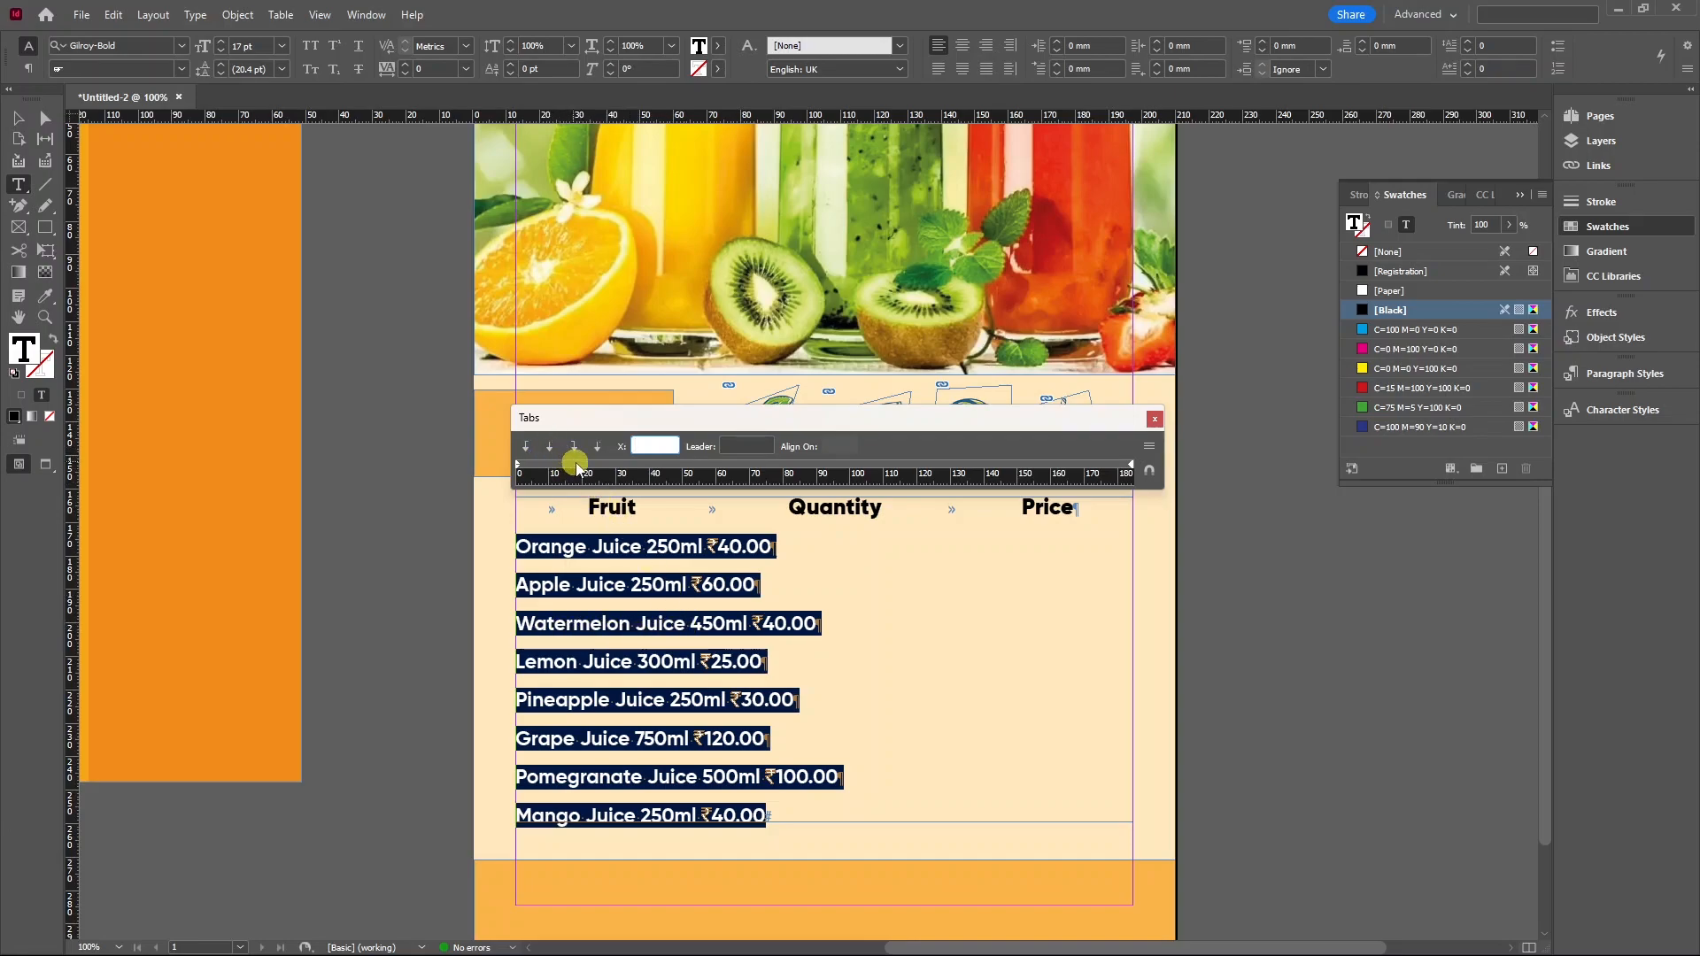
pyautogui.moveTo(585, 469); pyautogui.dragTo(616, 469)
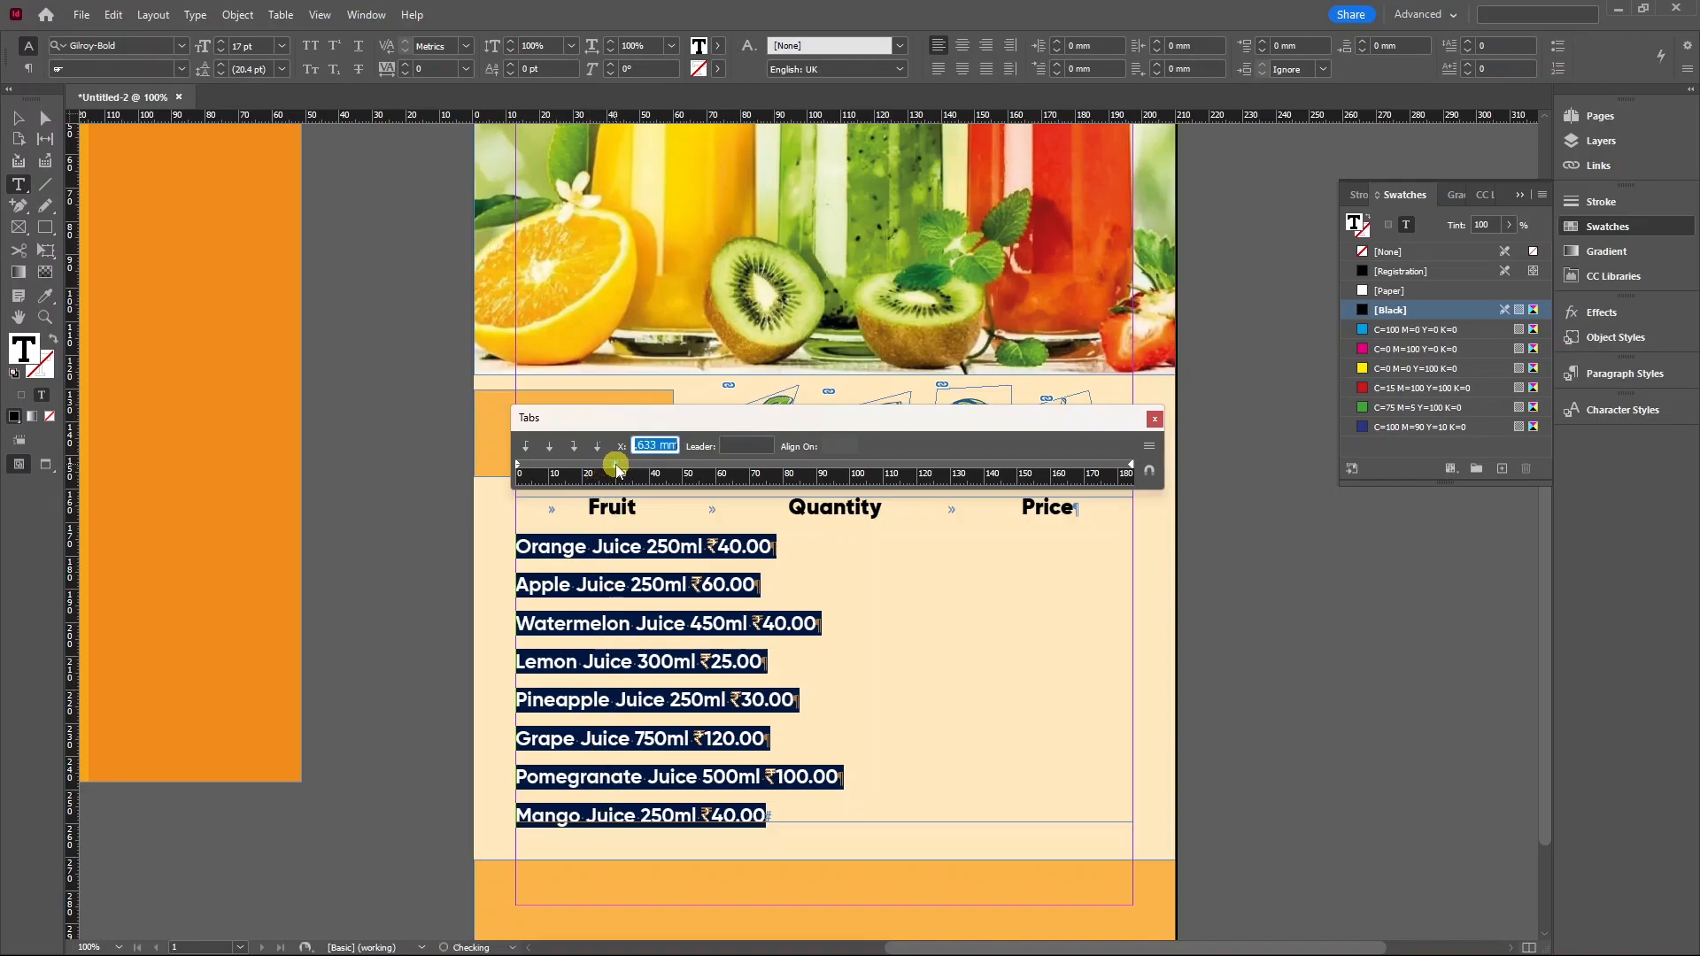
pyautogui.moveTo(836, 467); pyautogui.dragTo(838, 465)
pyautogui.moveTo(1023, 470); pyautogui.dragTo(1048, 466)
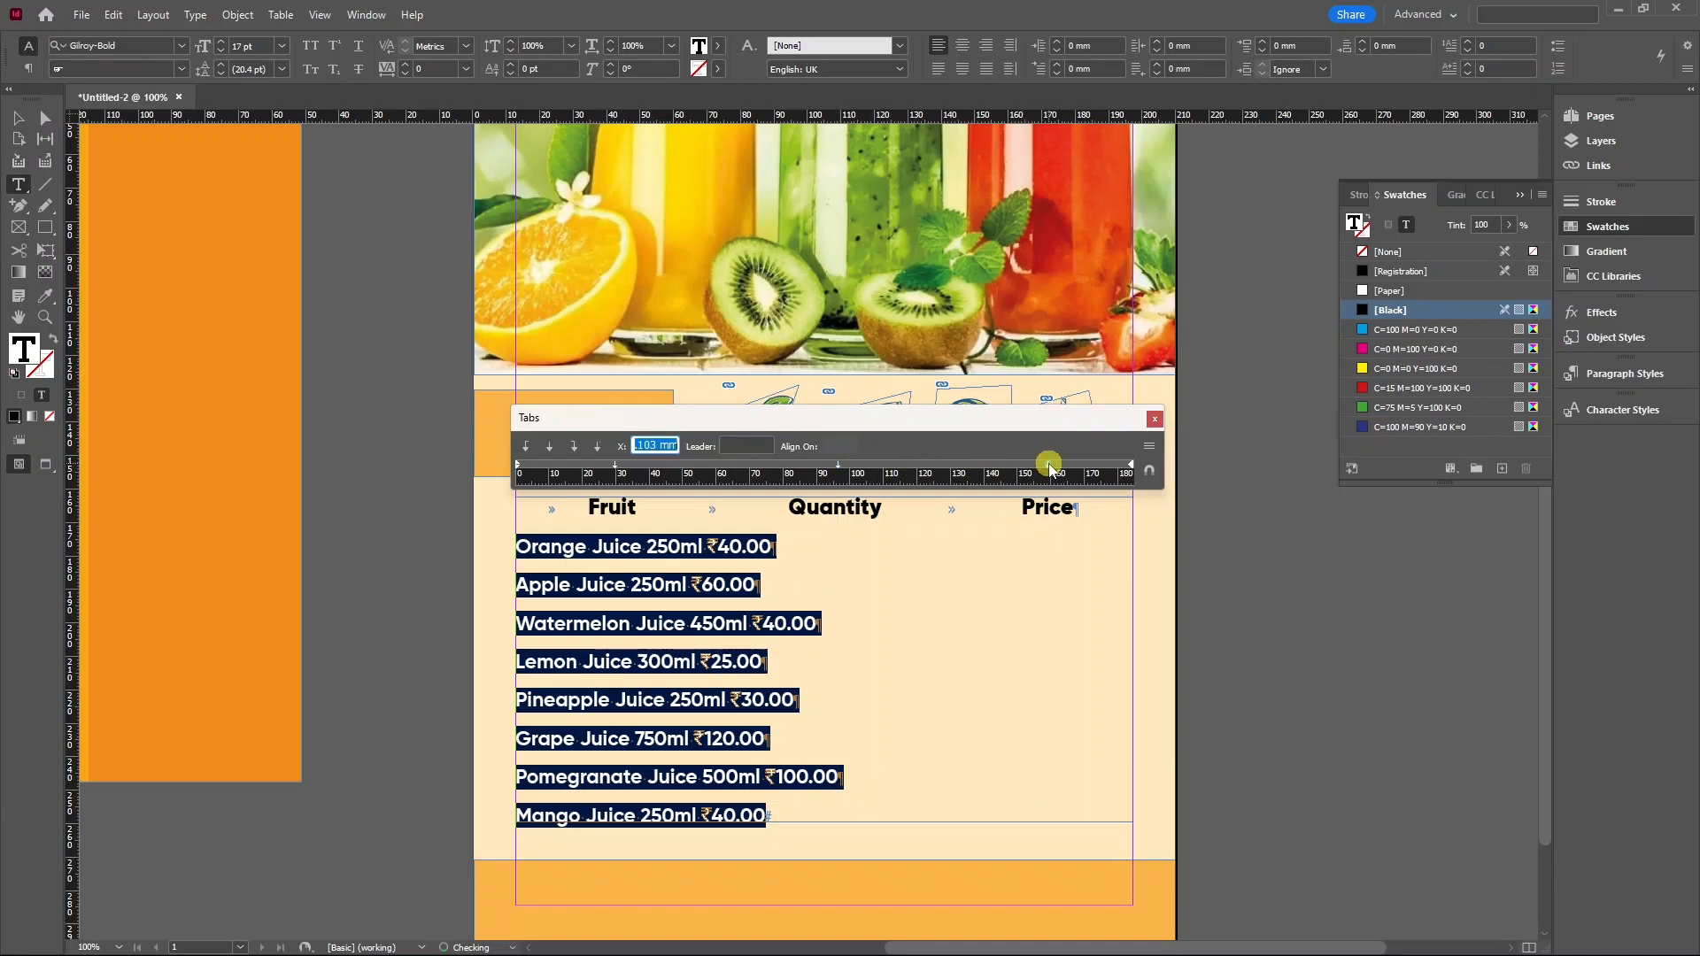
# Insert a tab before each quantity in the juice rows, from Orange to Pomegranate.
pyautogui.click(644, 549)
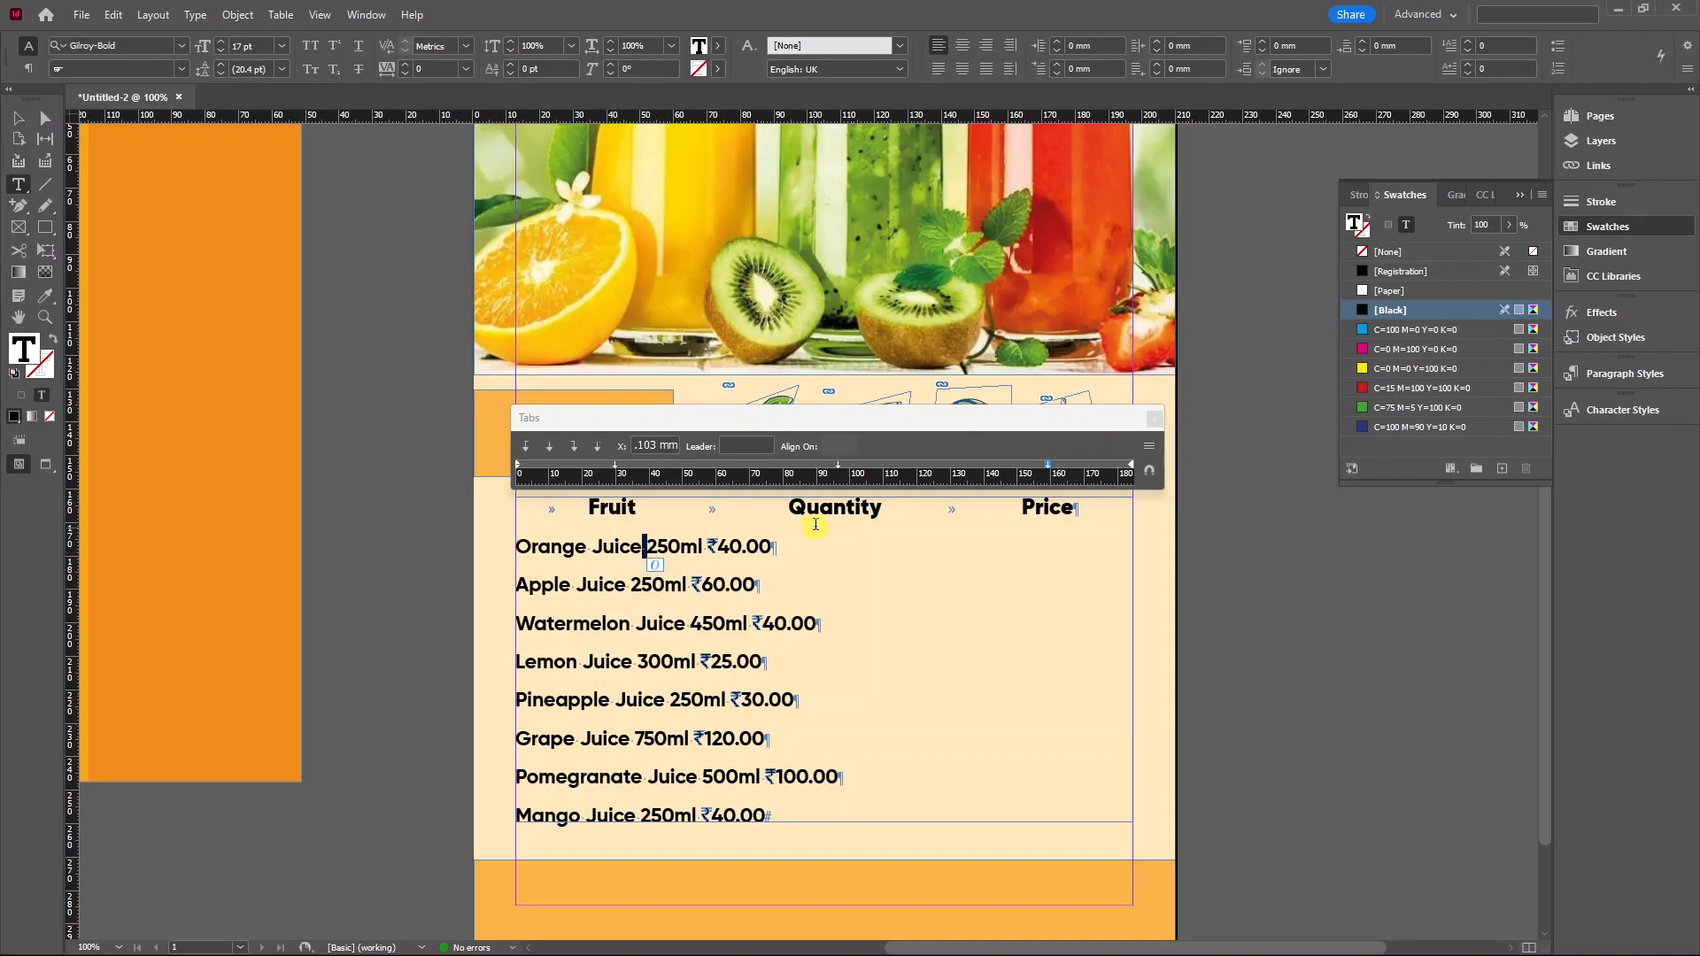
pyautogui.press('Tab')
pyautogui.click(631, 584)
pyautogui.press('Tab')
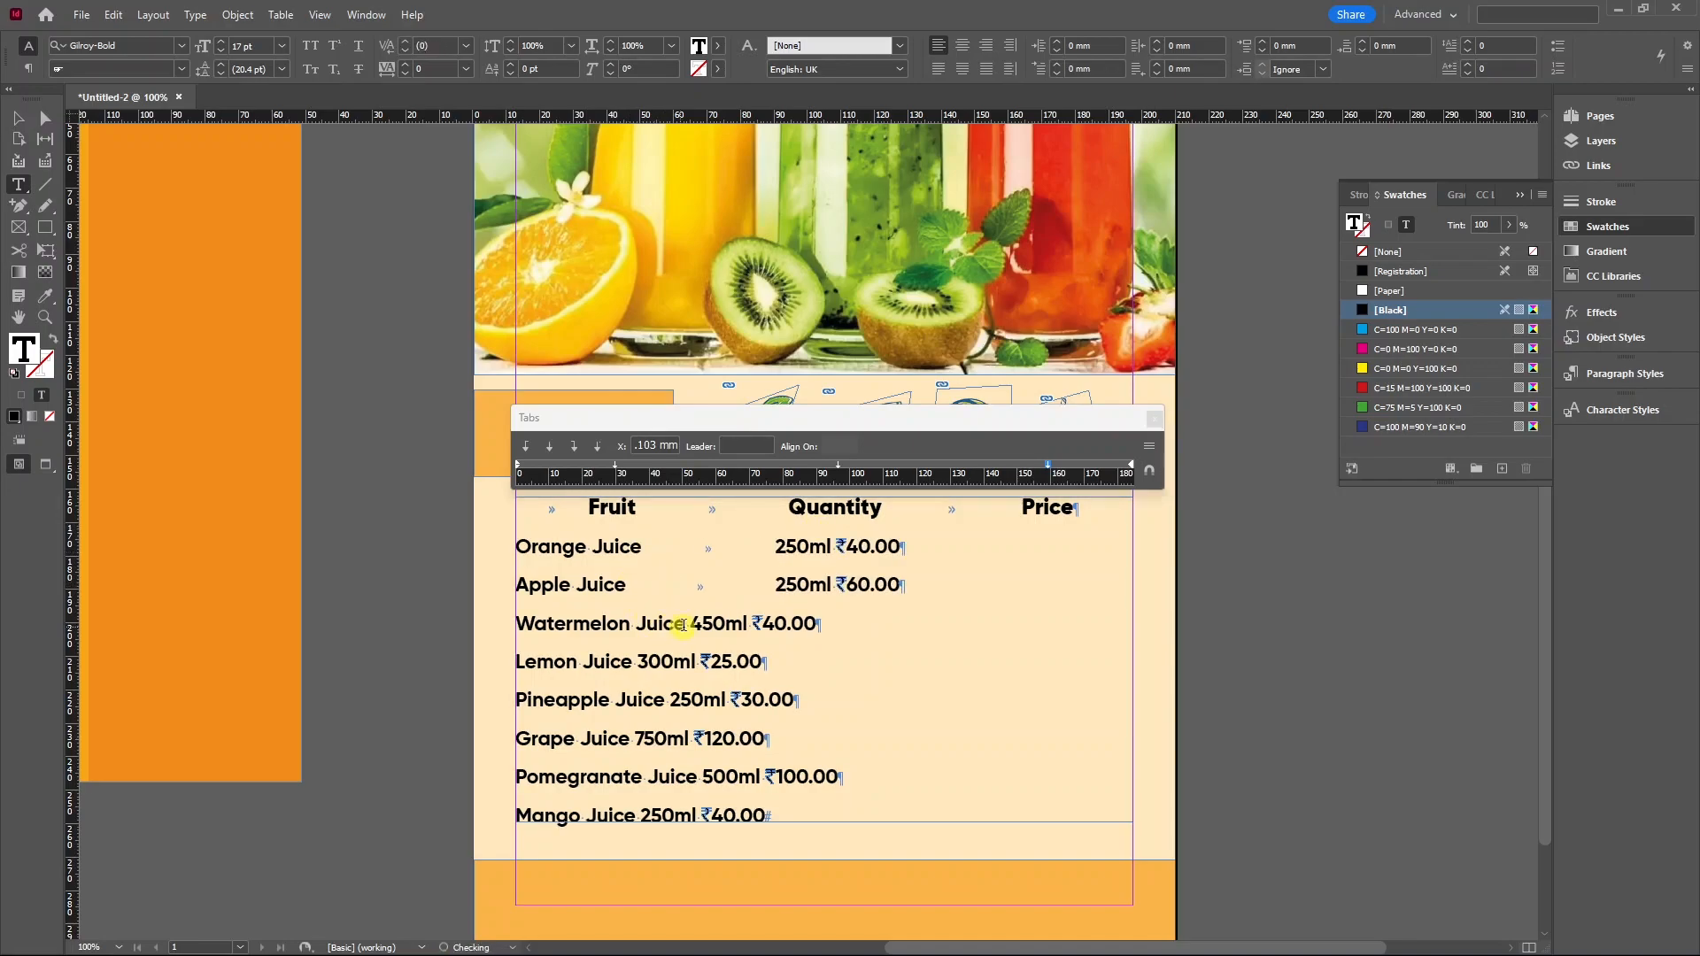
pyautogui.press('Tab')
pyautogui.click(639, 662)
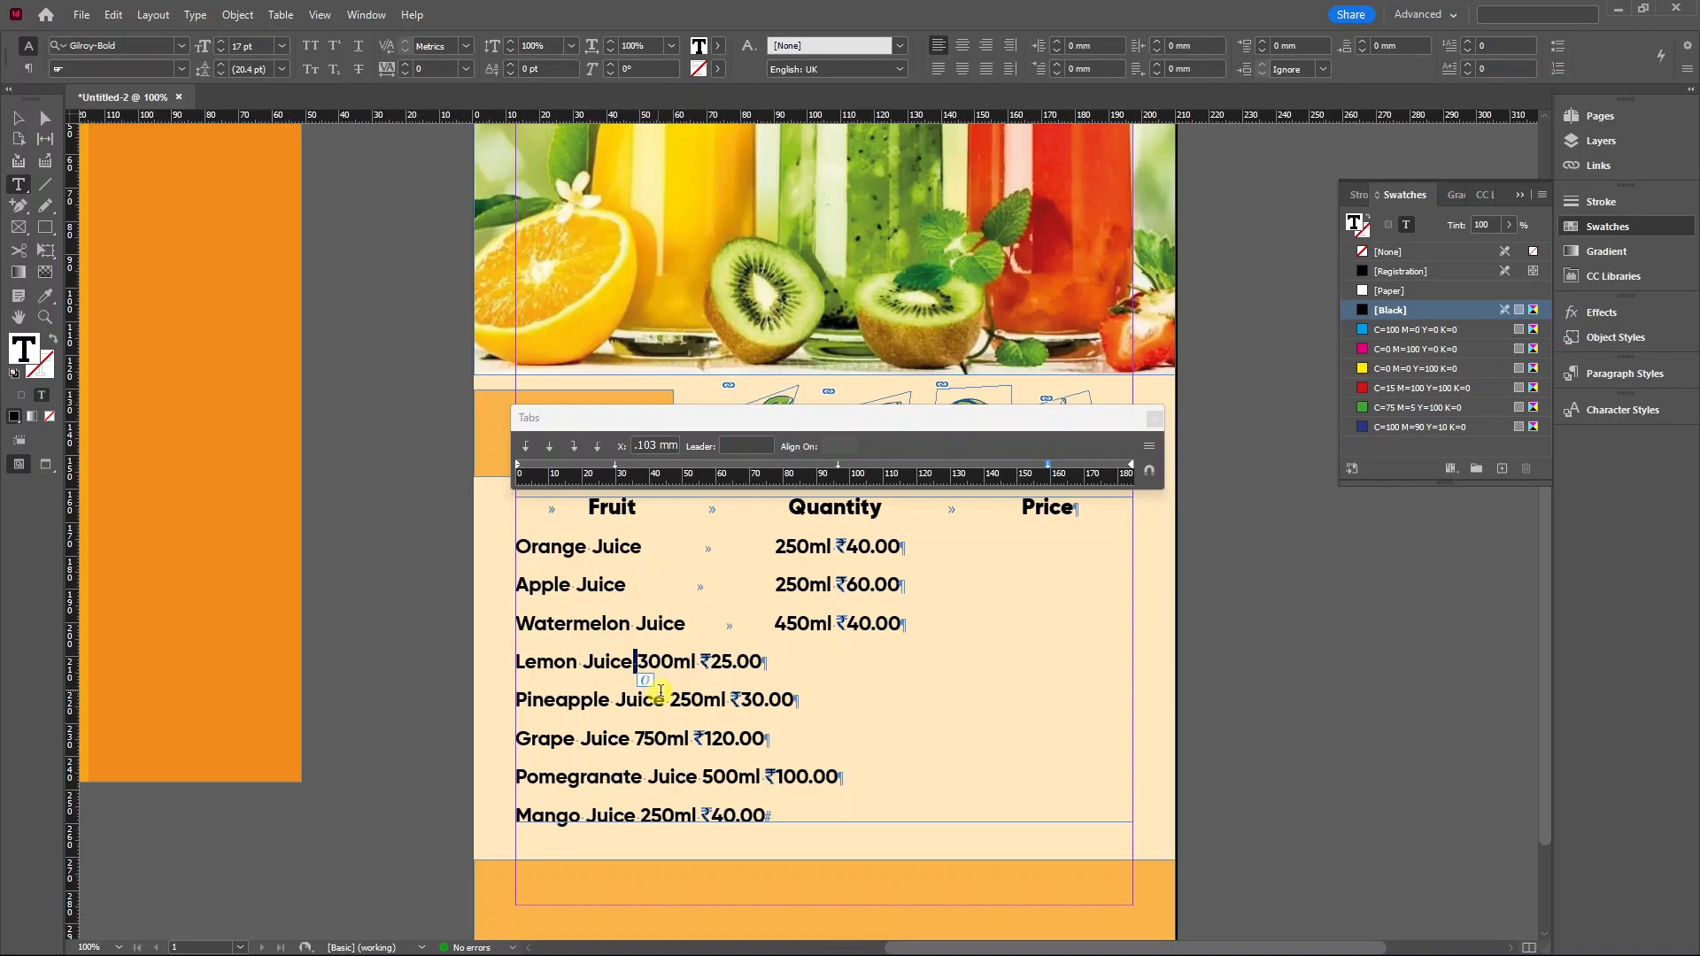
pyautogui.press('Tab')
pyautogui.click(671, 701)
pyautogui.press('Tab')
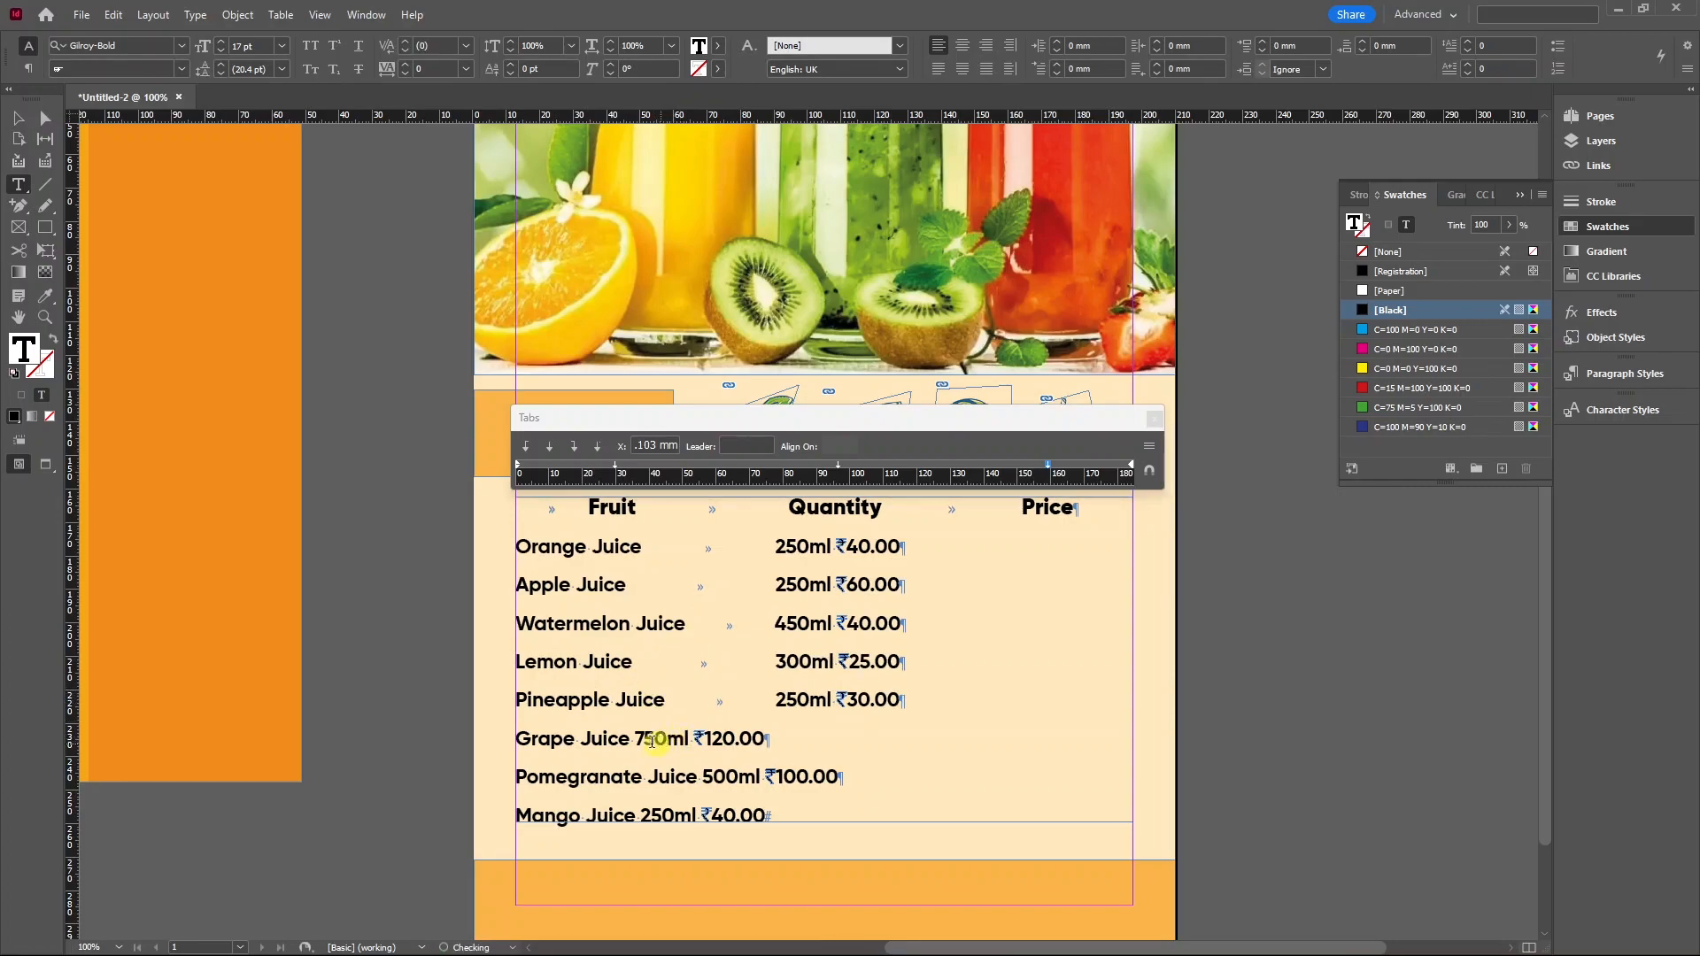
pyautogui.click(631, 738)
pyautogui.press('Tab')
pyautogui.click(643, 777)
pyautogui.press('Tab')
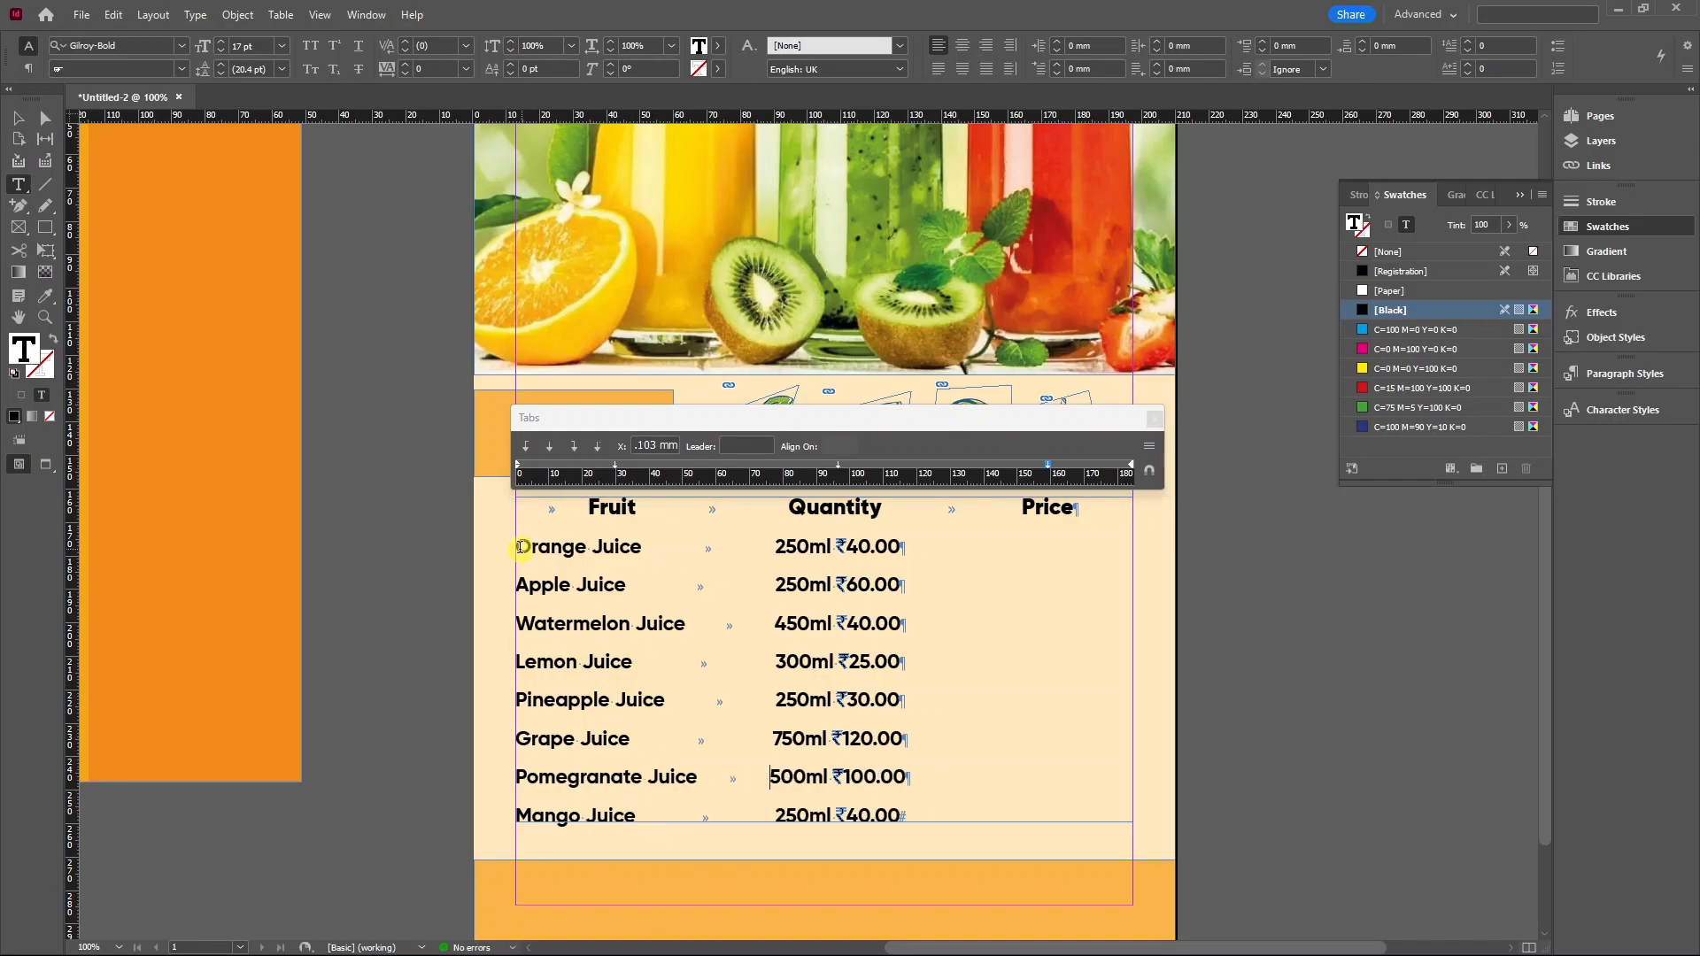
# Indent the juice names, Orange through Pineapple, with a leading tab.
pyautogui.click(521, 547)
pyautogui.press('Tab')
pyautogui.click(521, 585)
pyautogui.press('Tab')
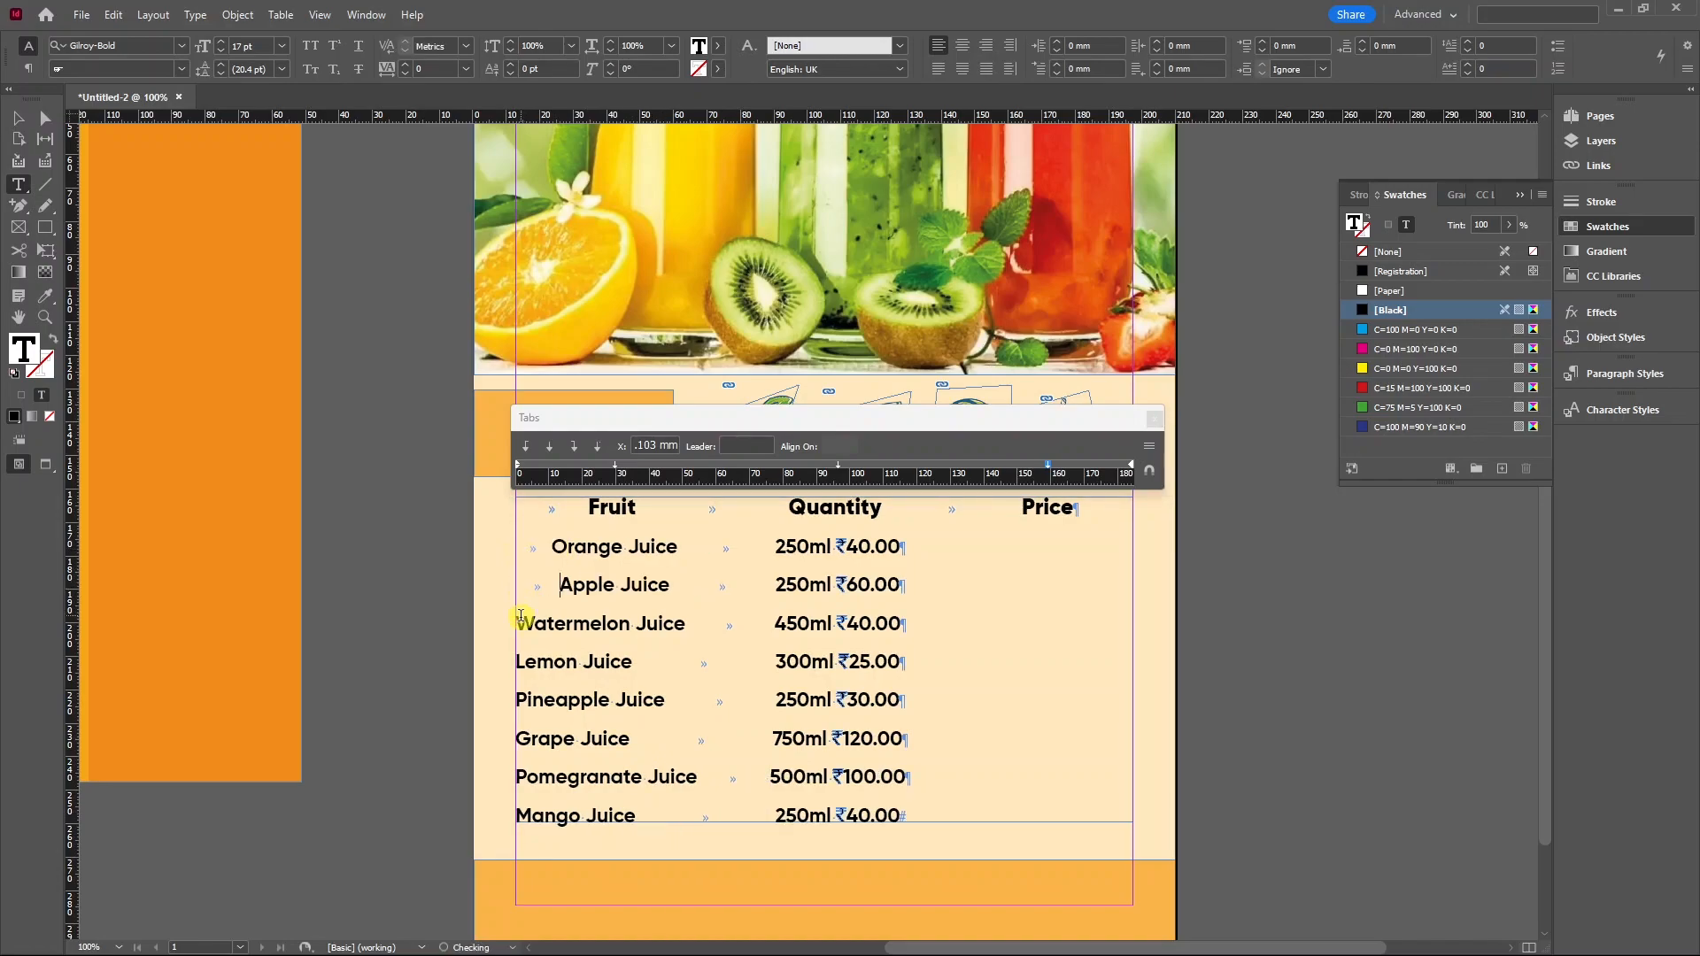
pyautogui.click(521, 624)
pyautogui.press('Tab')
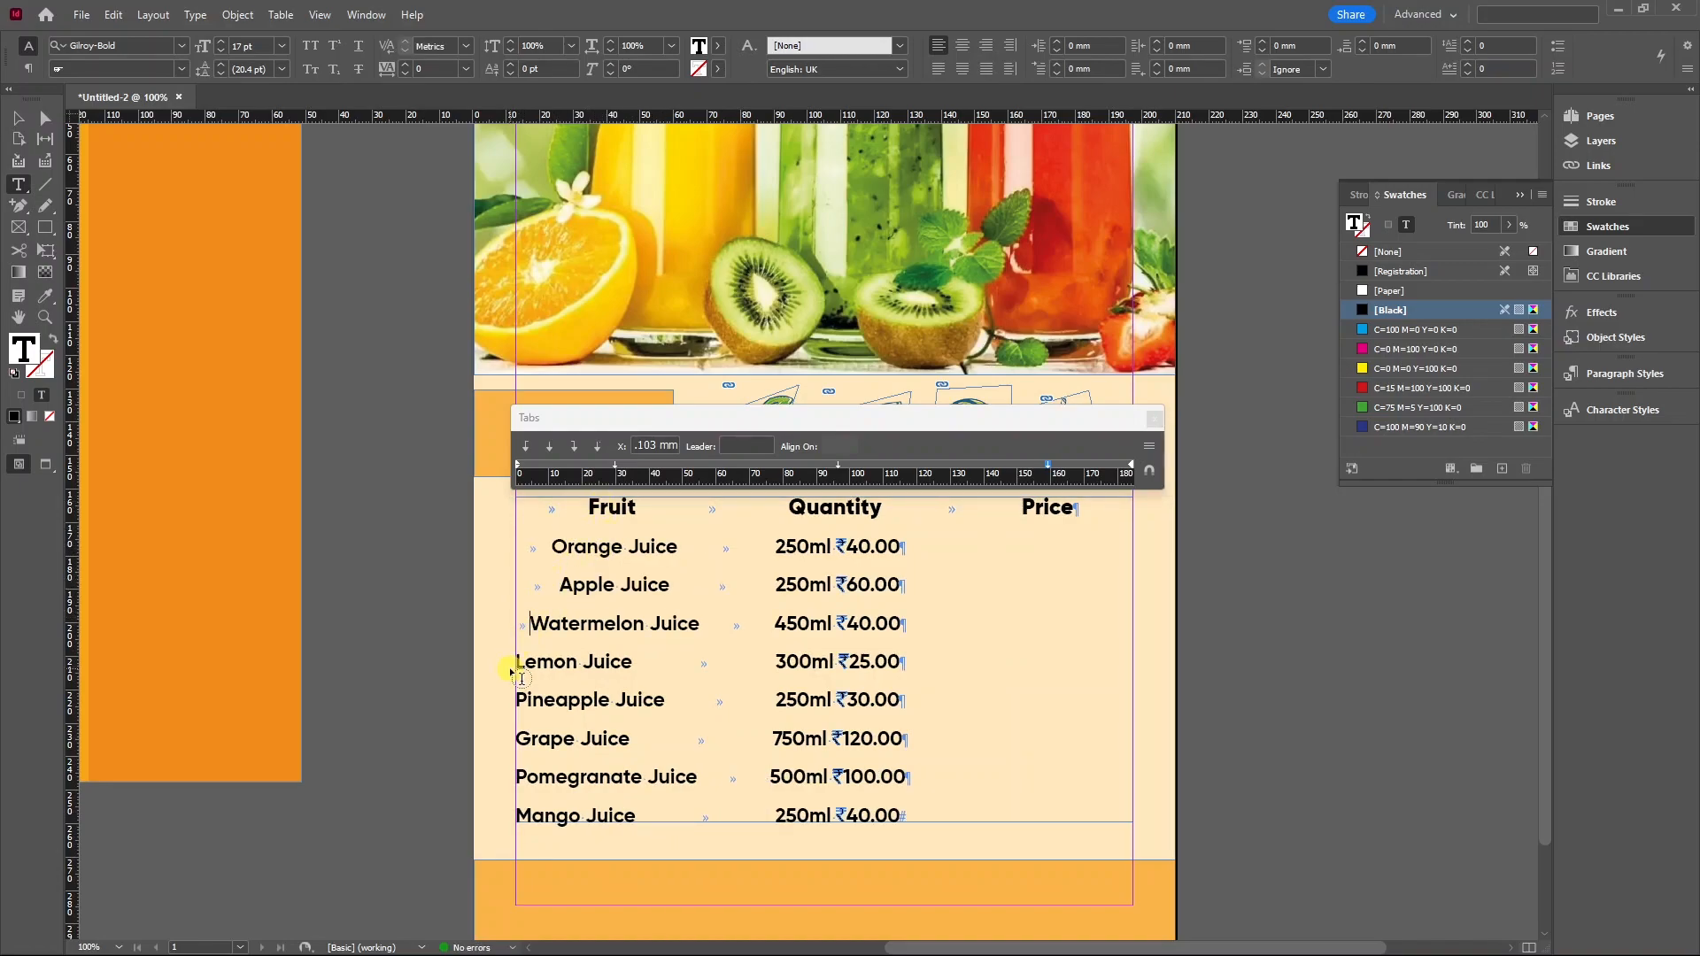
pyautogui.click(518, 662)
pyautogui.press('Tab')
pyautogui.click(520, 700)
pyautogui.press('Tab')
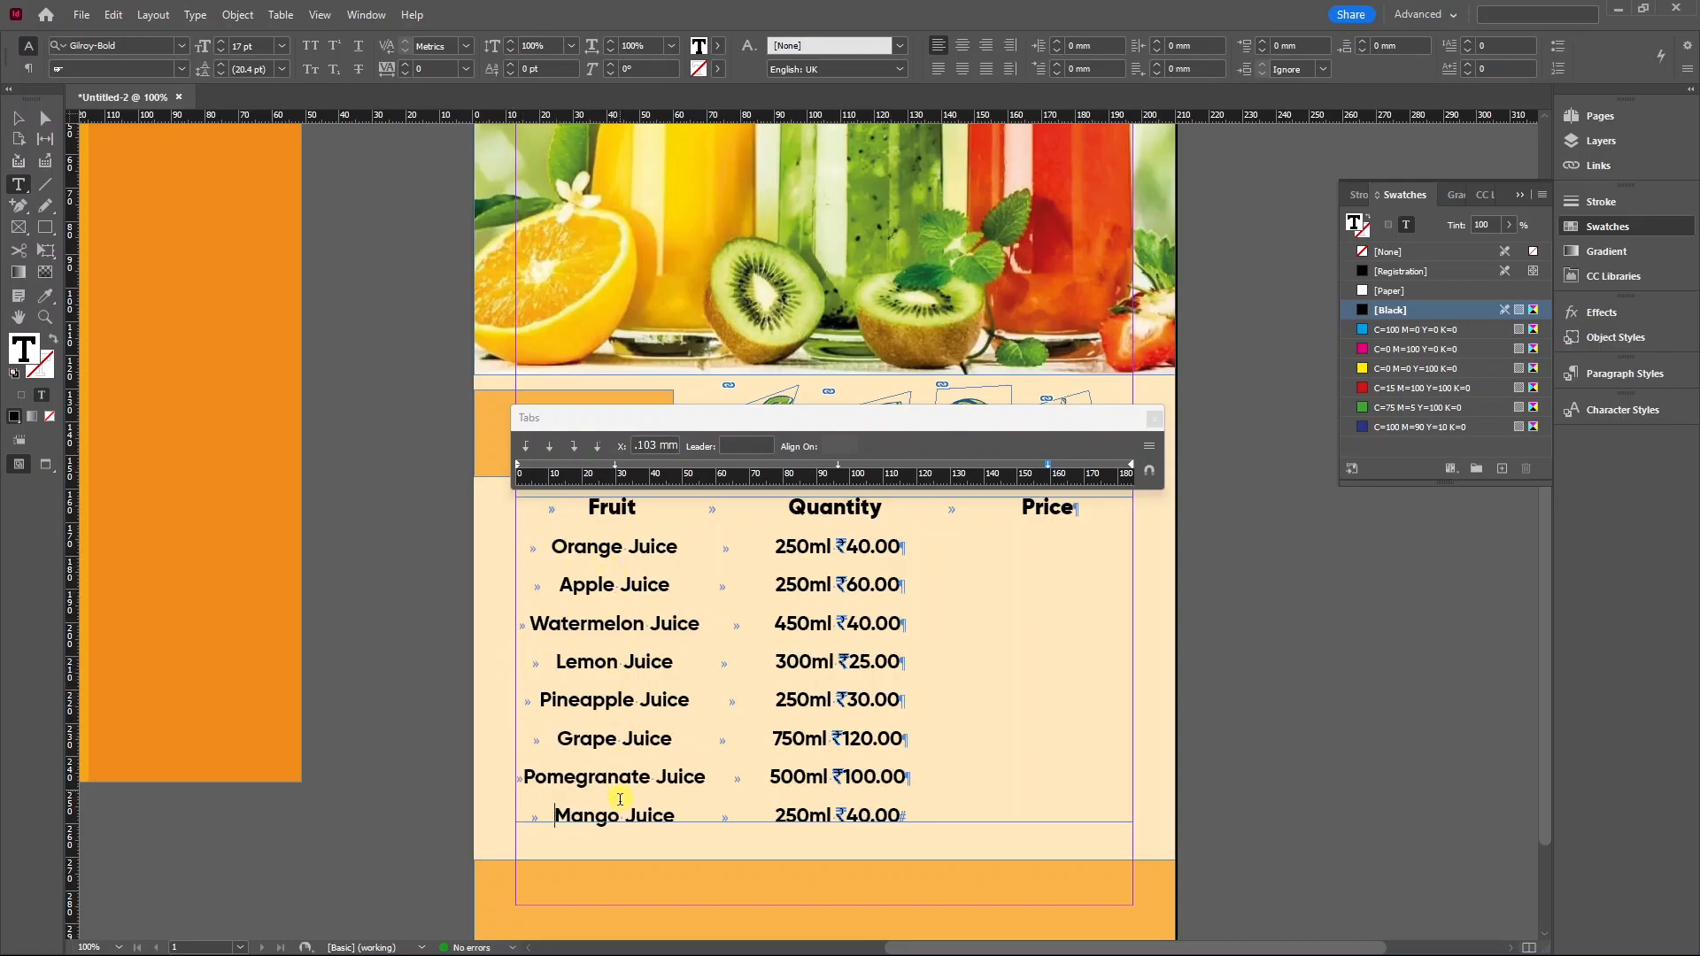
# Make the fruit-name tab stop left-justified and move it to about 11.3 mm.
pyautogui.moveTo(525, 544); pyautogui.dragTo(737, 821)
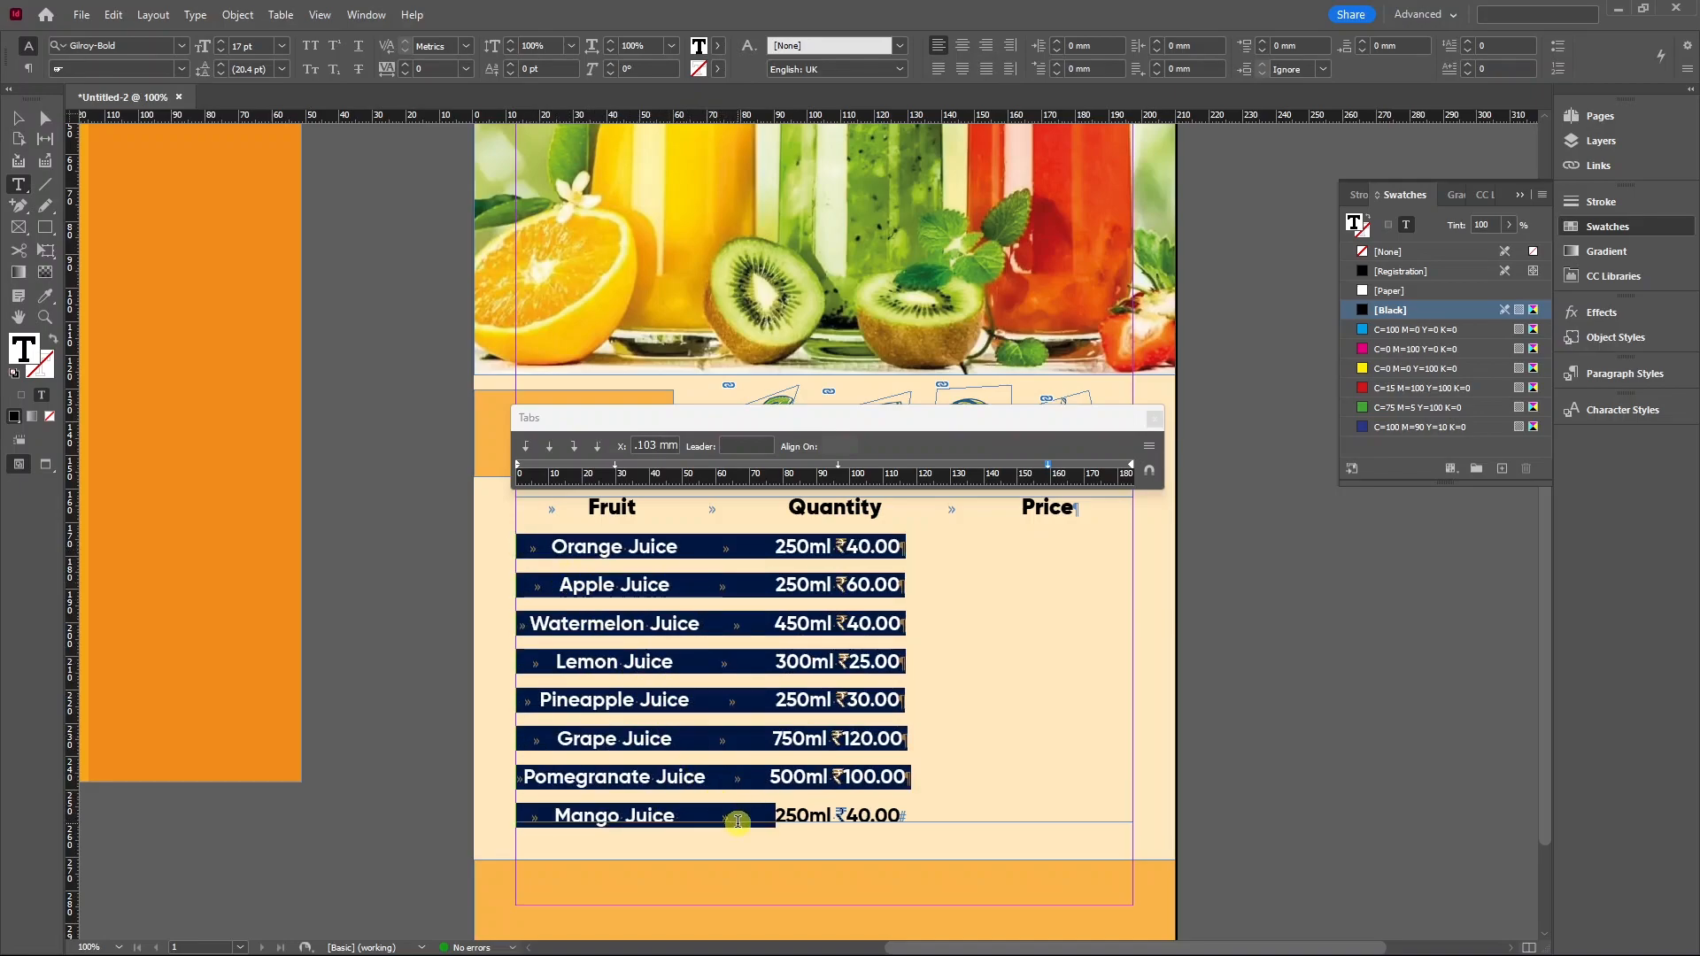
pyautogui.moveTo(615, 464); pyautogui.dragTo(617, 466)
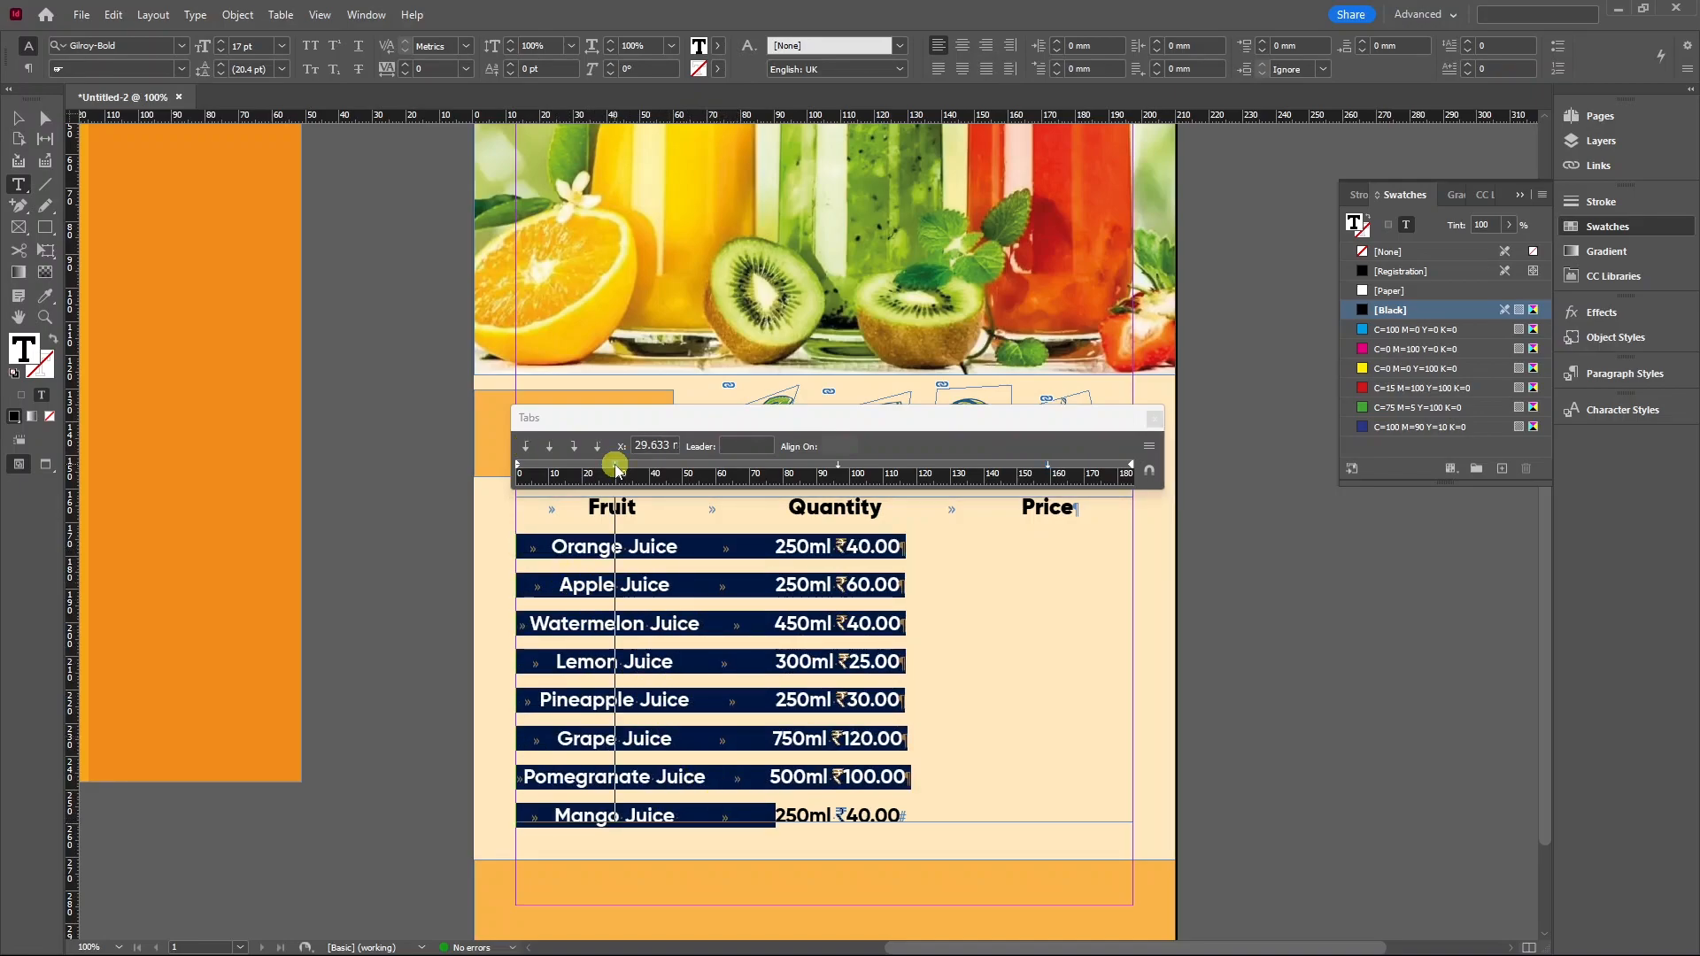
pyautogui.click(527, 450)
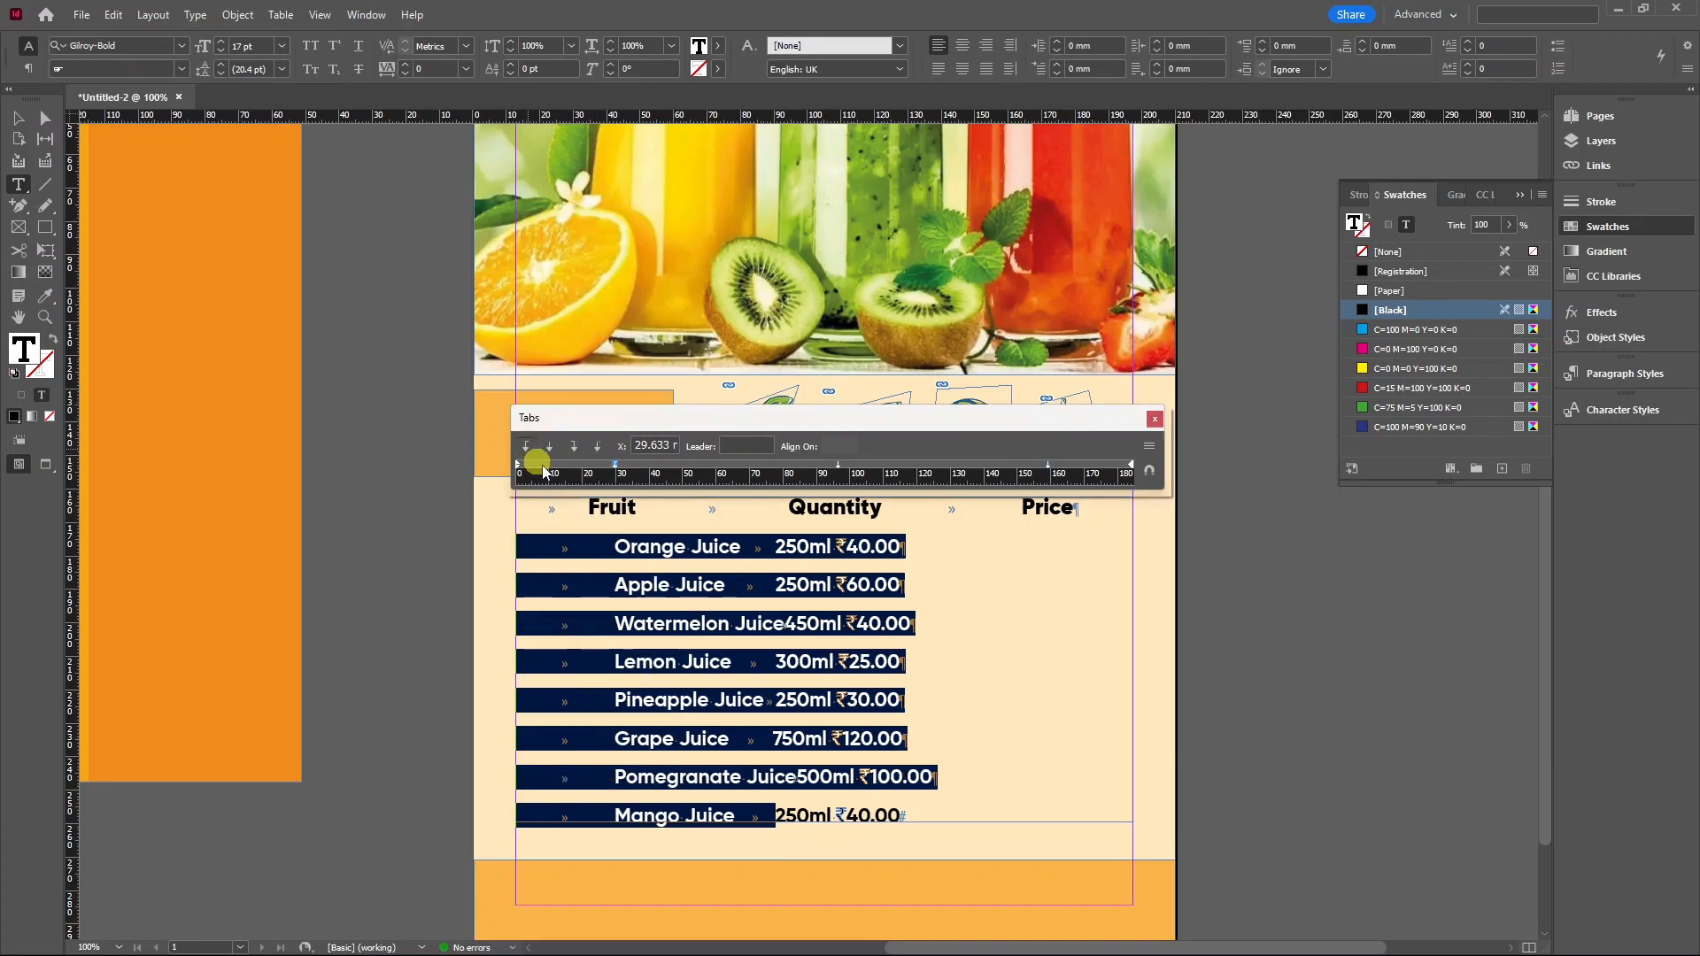
pyautogui.moveTo(617, 464); pyautogui.dragTo(554, 463)
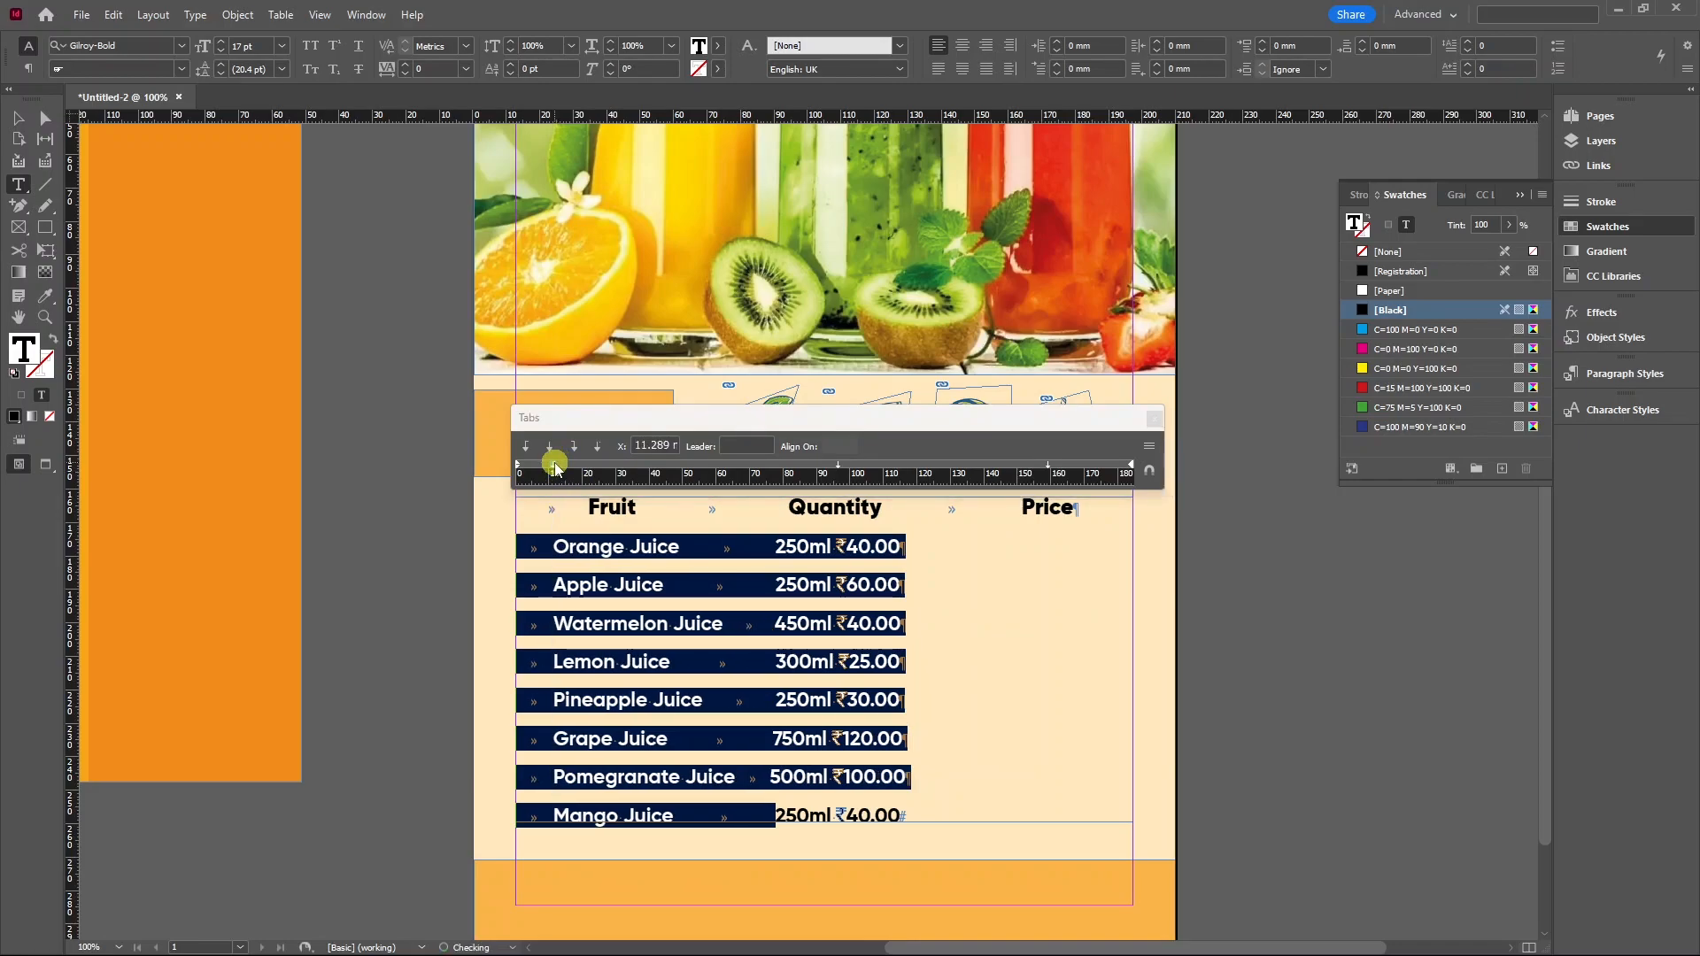
pyautogui.click(620, 582)
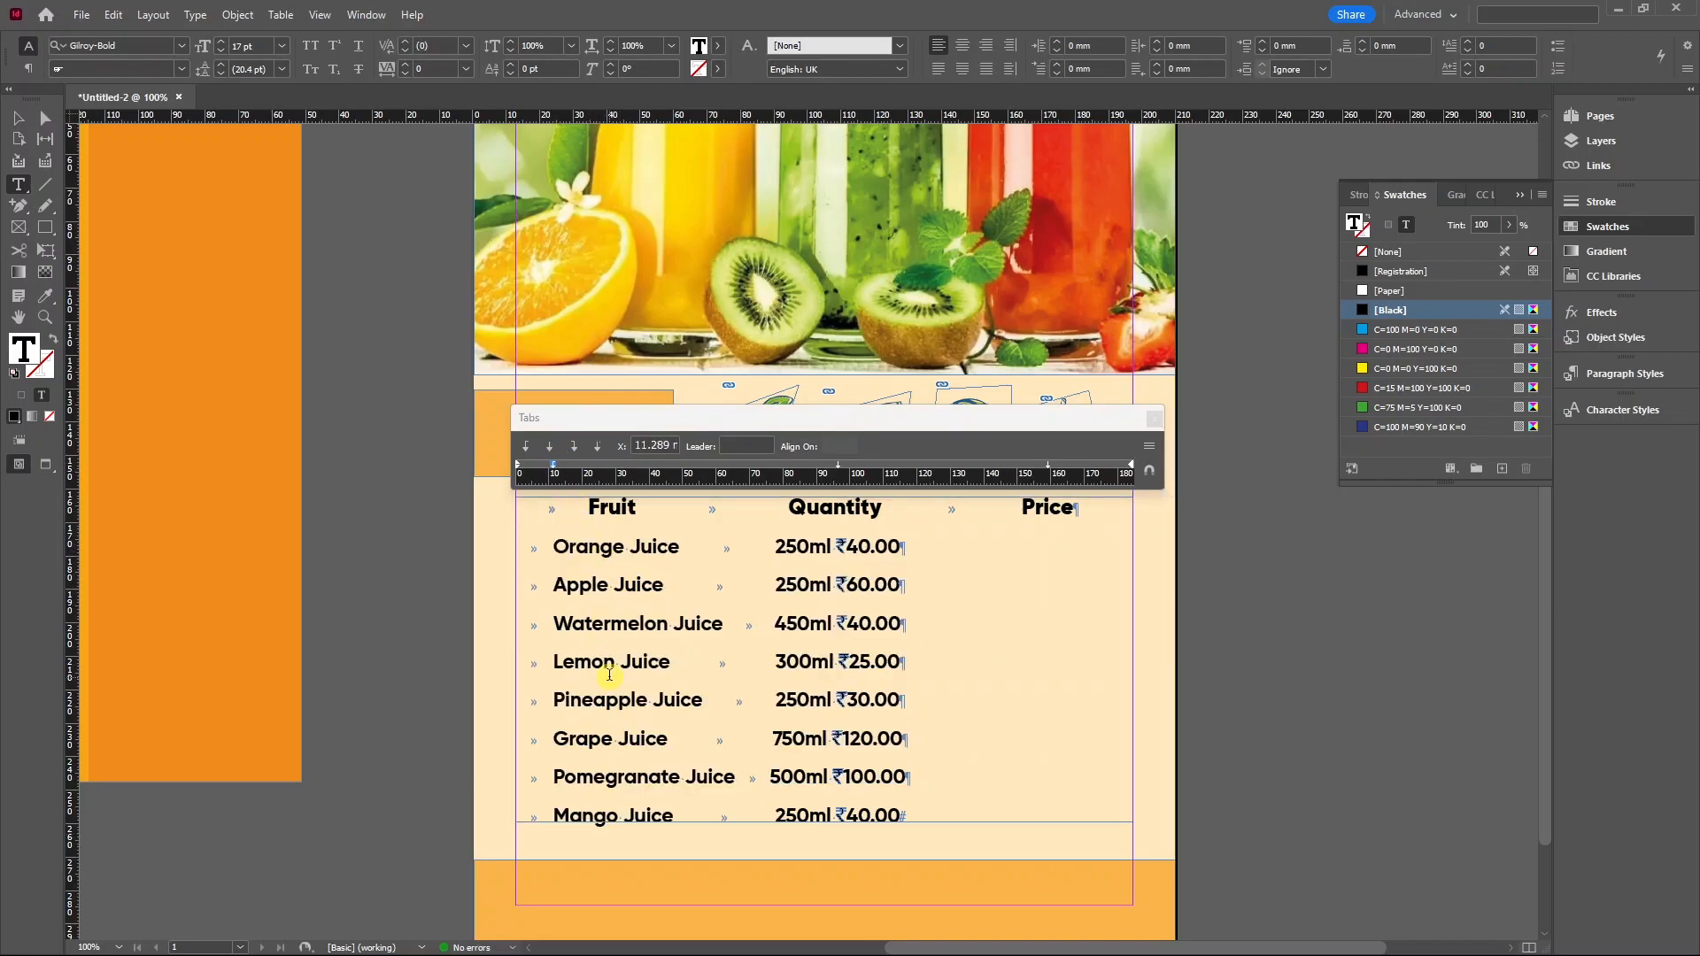
# Tab ₹40.00 and ₹60.00 into the Price column, then select all juice rows.
pyautogui.click(835, 548)
pyautogui.press('Tab')
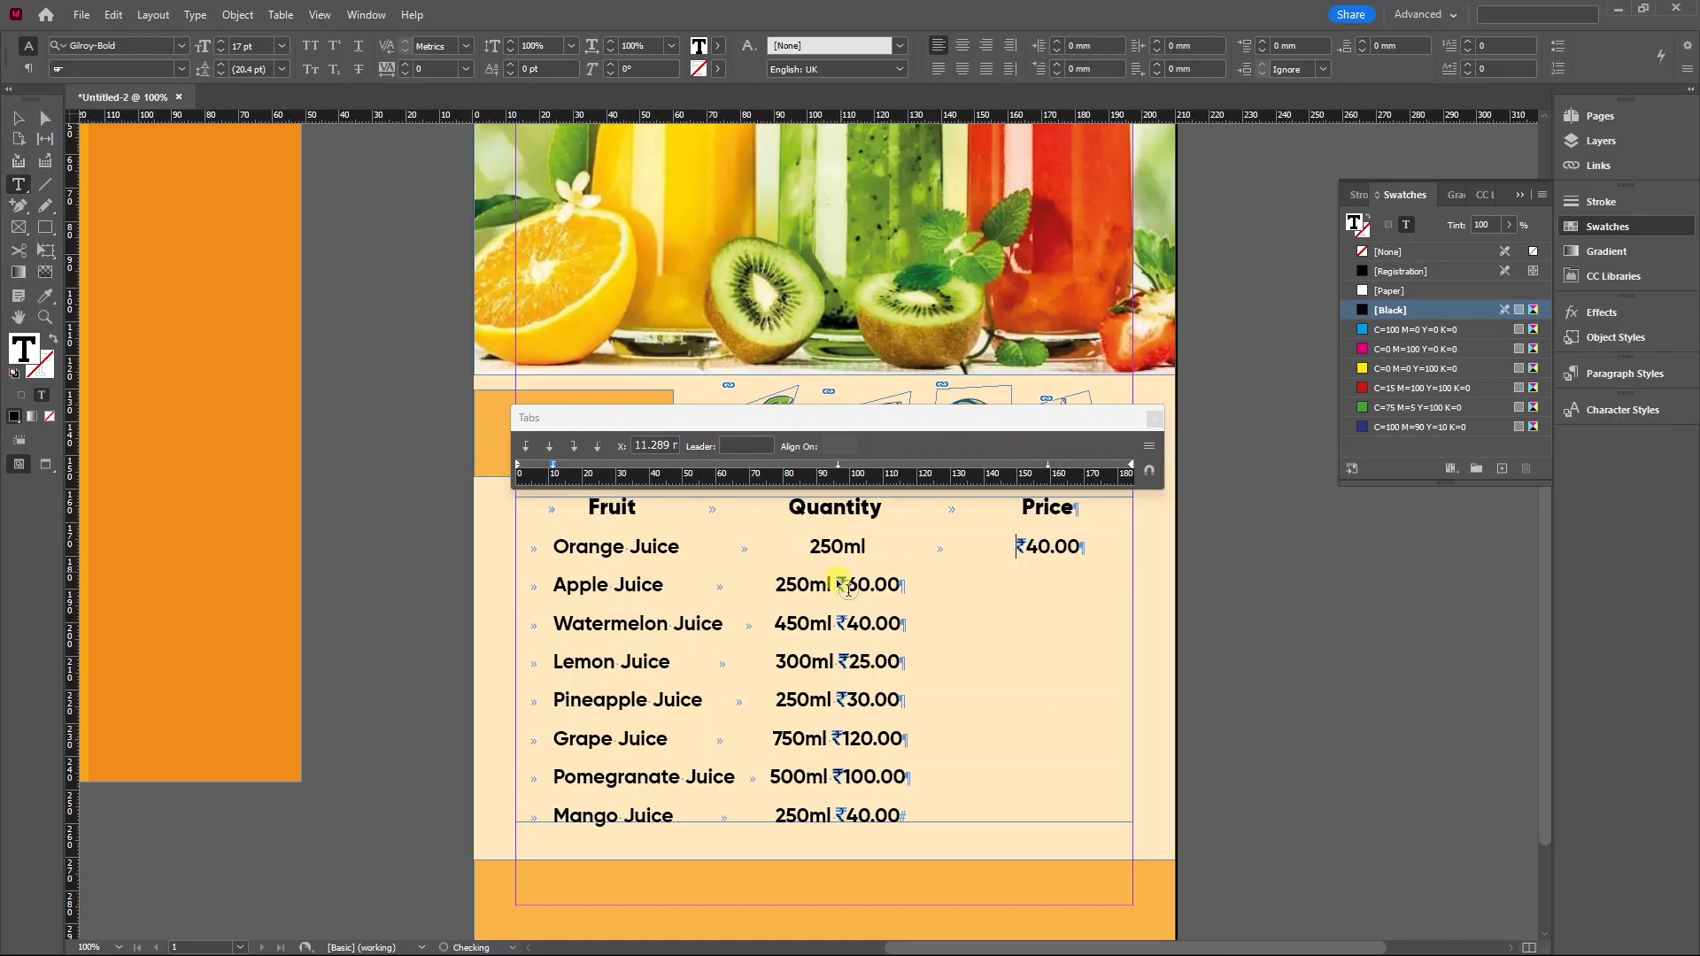
pyautogui.click(832, 583)
pyautogui.press('Tab')
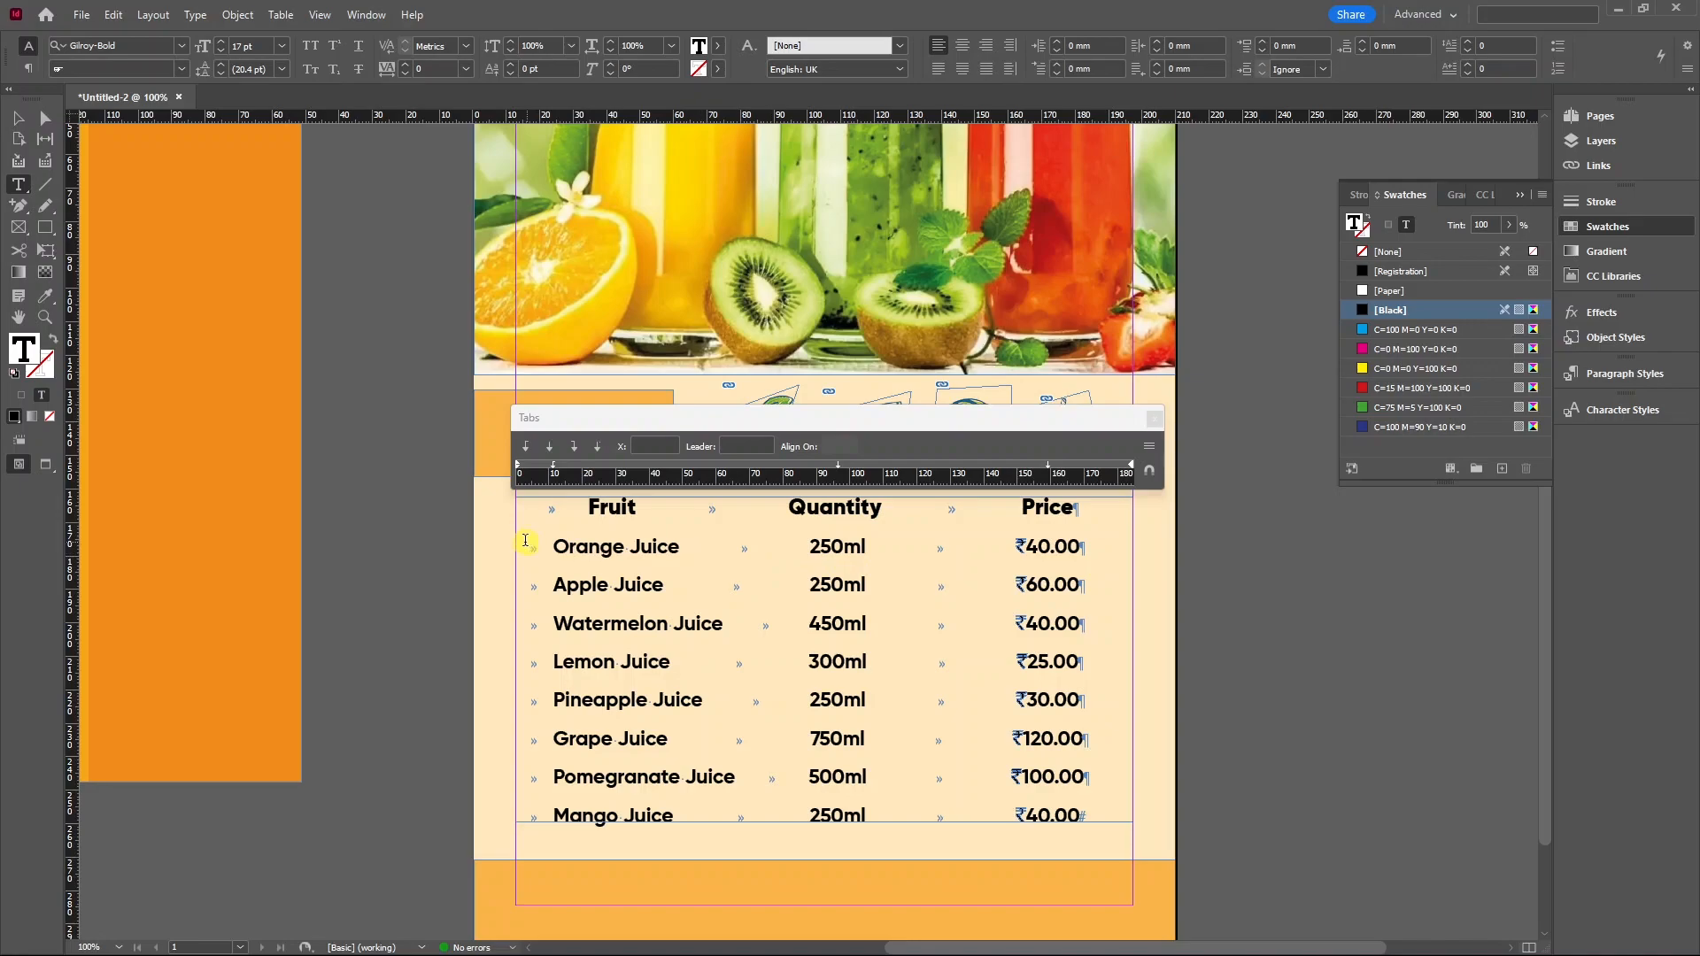
pyautogui.moveTo(525, 540); pyautogui.dragTo(1112, 827)
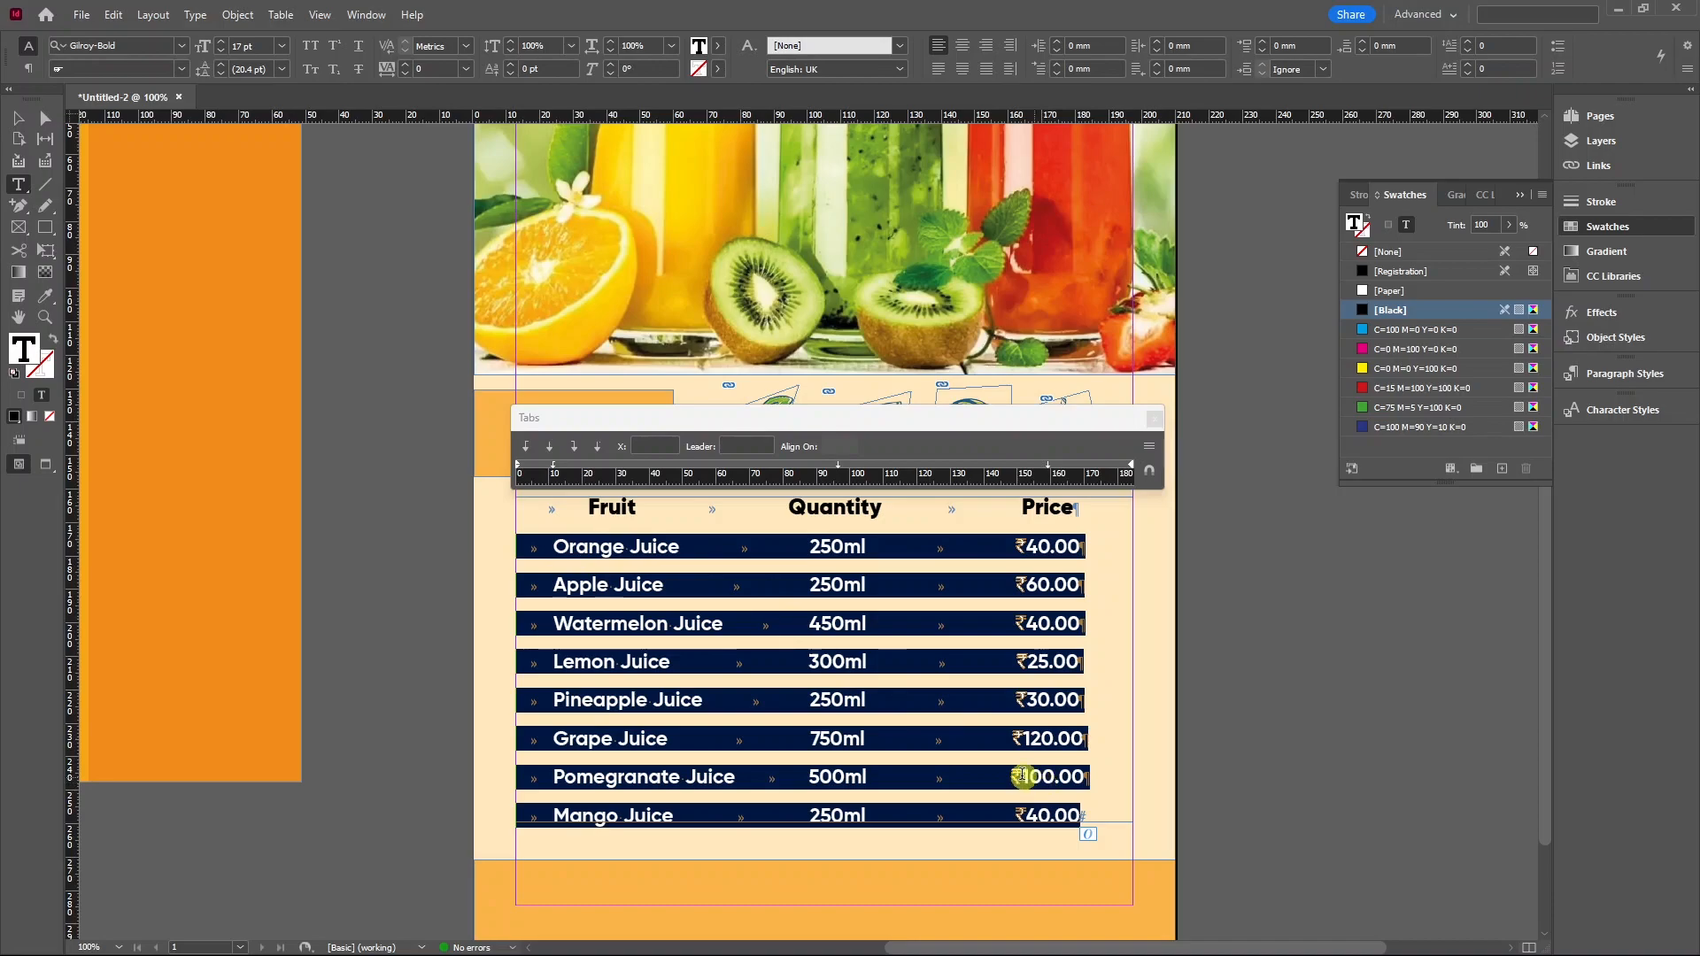
# Give the 96 mm quantity tab stop a '.' dot leader.
pyautogui.click(839, 467)
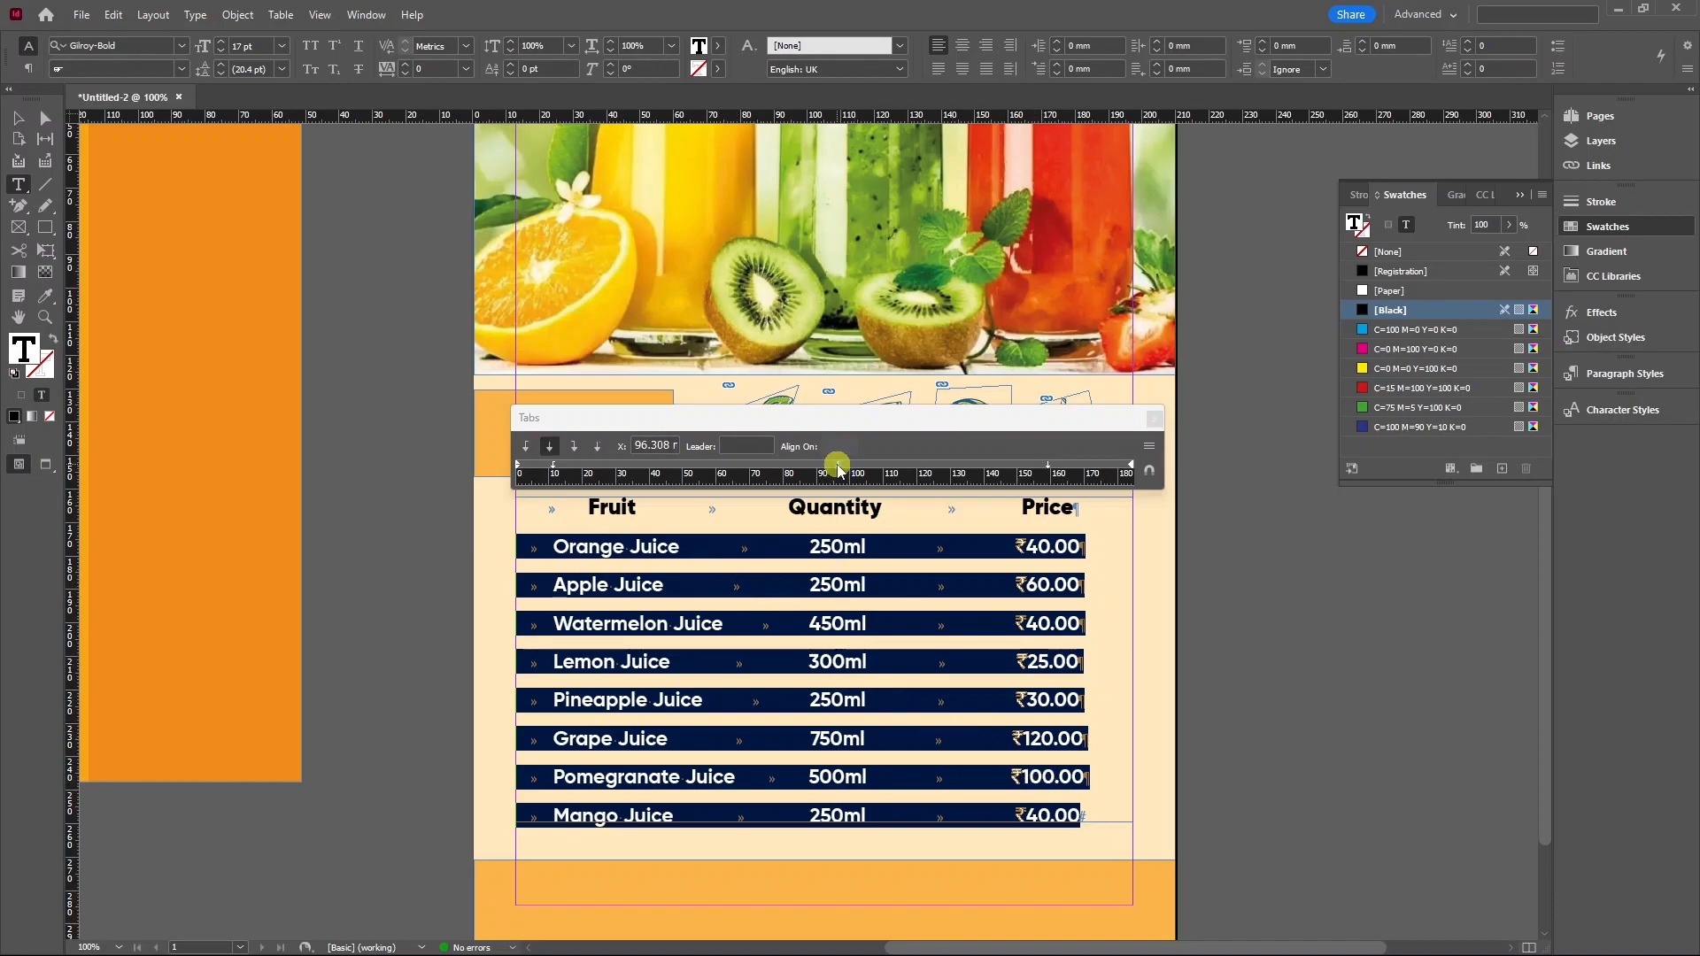
pyautogui.click(742, 446)
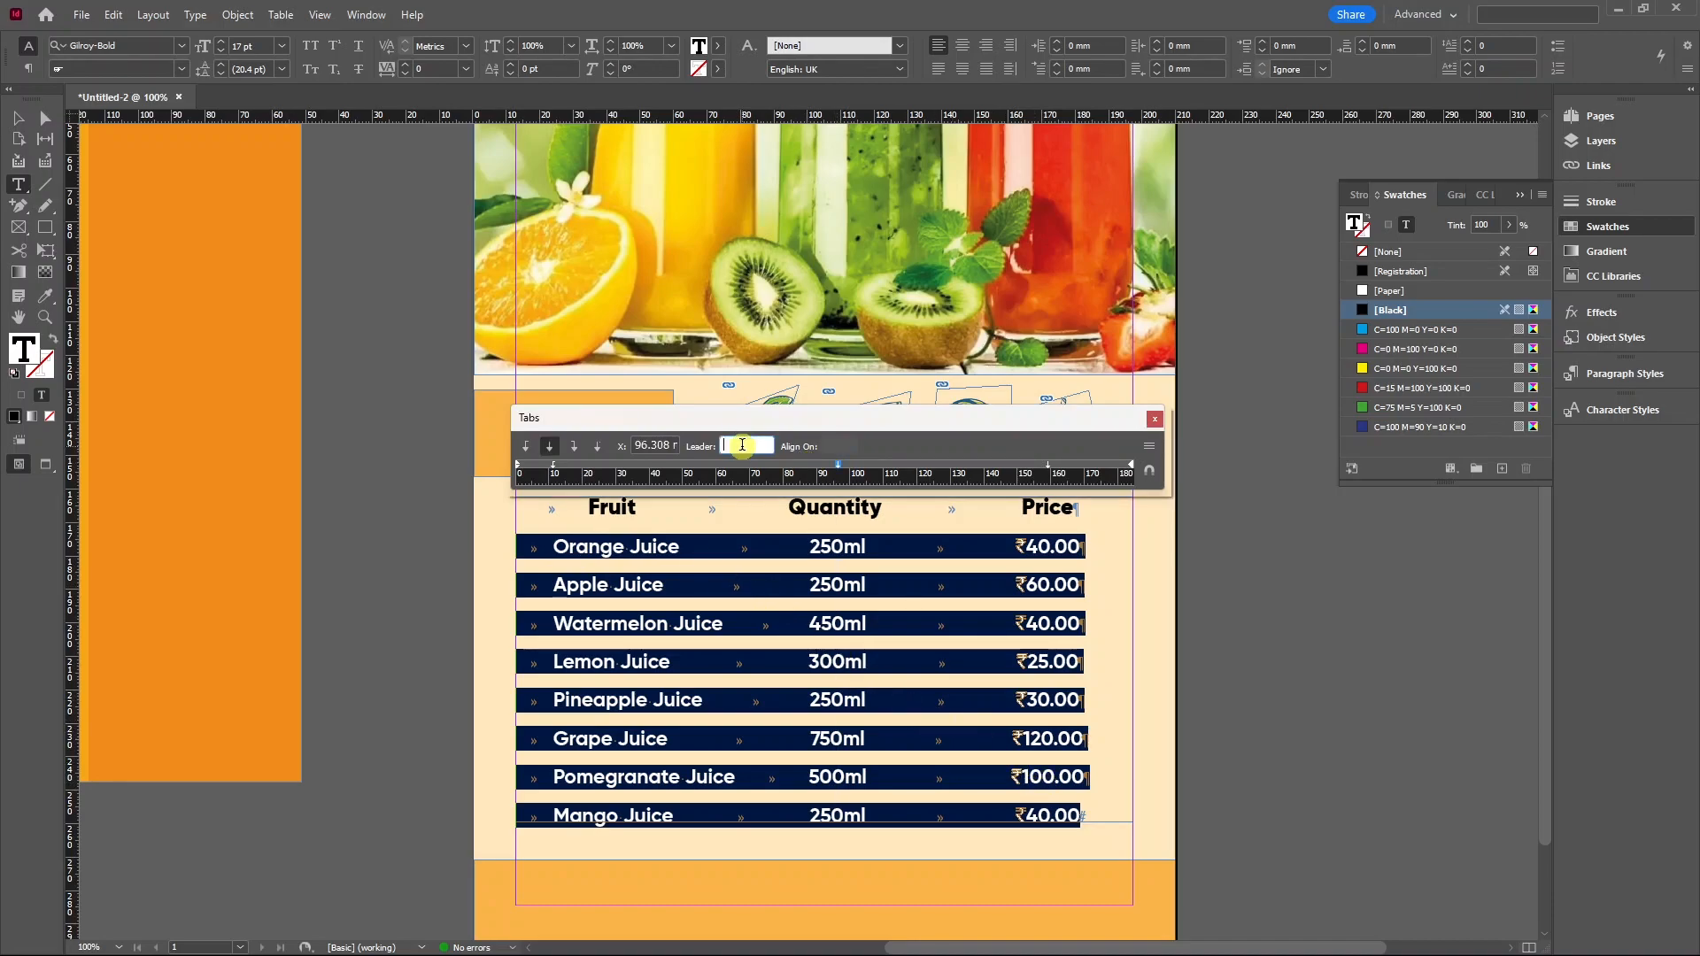
pyautogui.write('.')
pyautogui.press('Return')
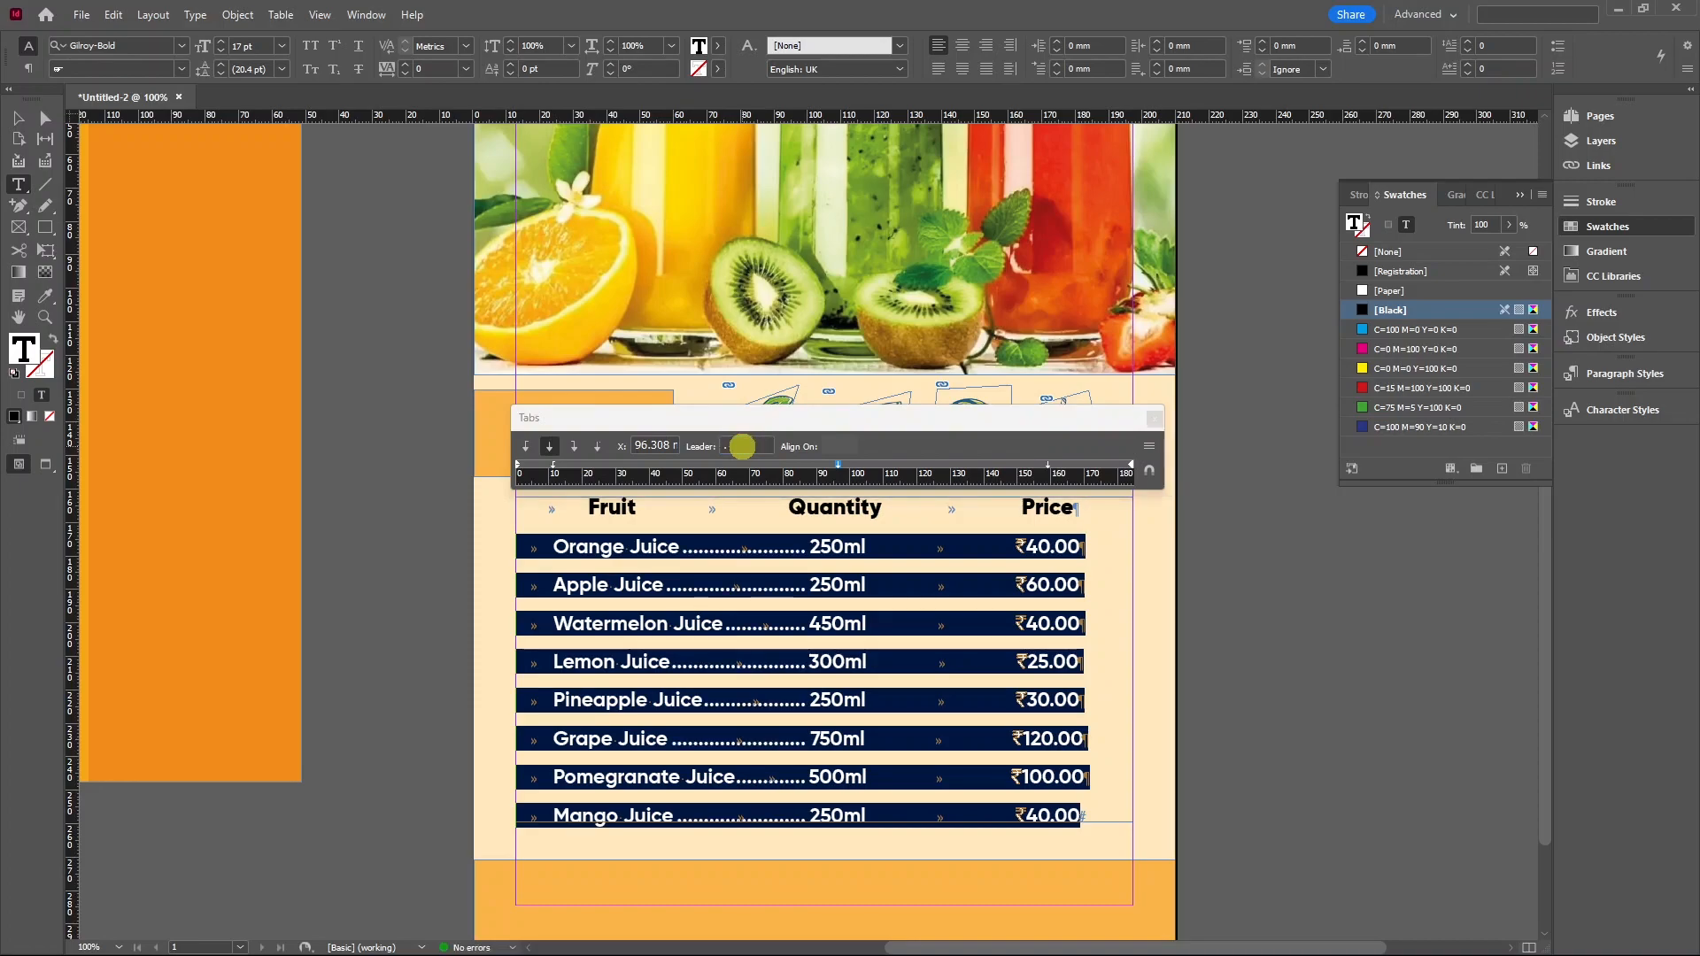
pyautogui.click(675, 547)
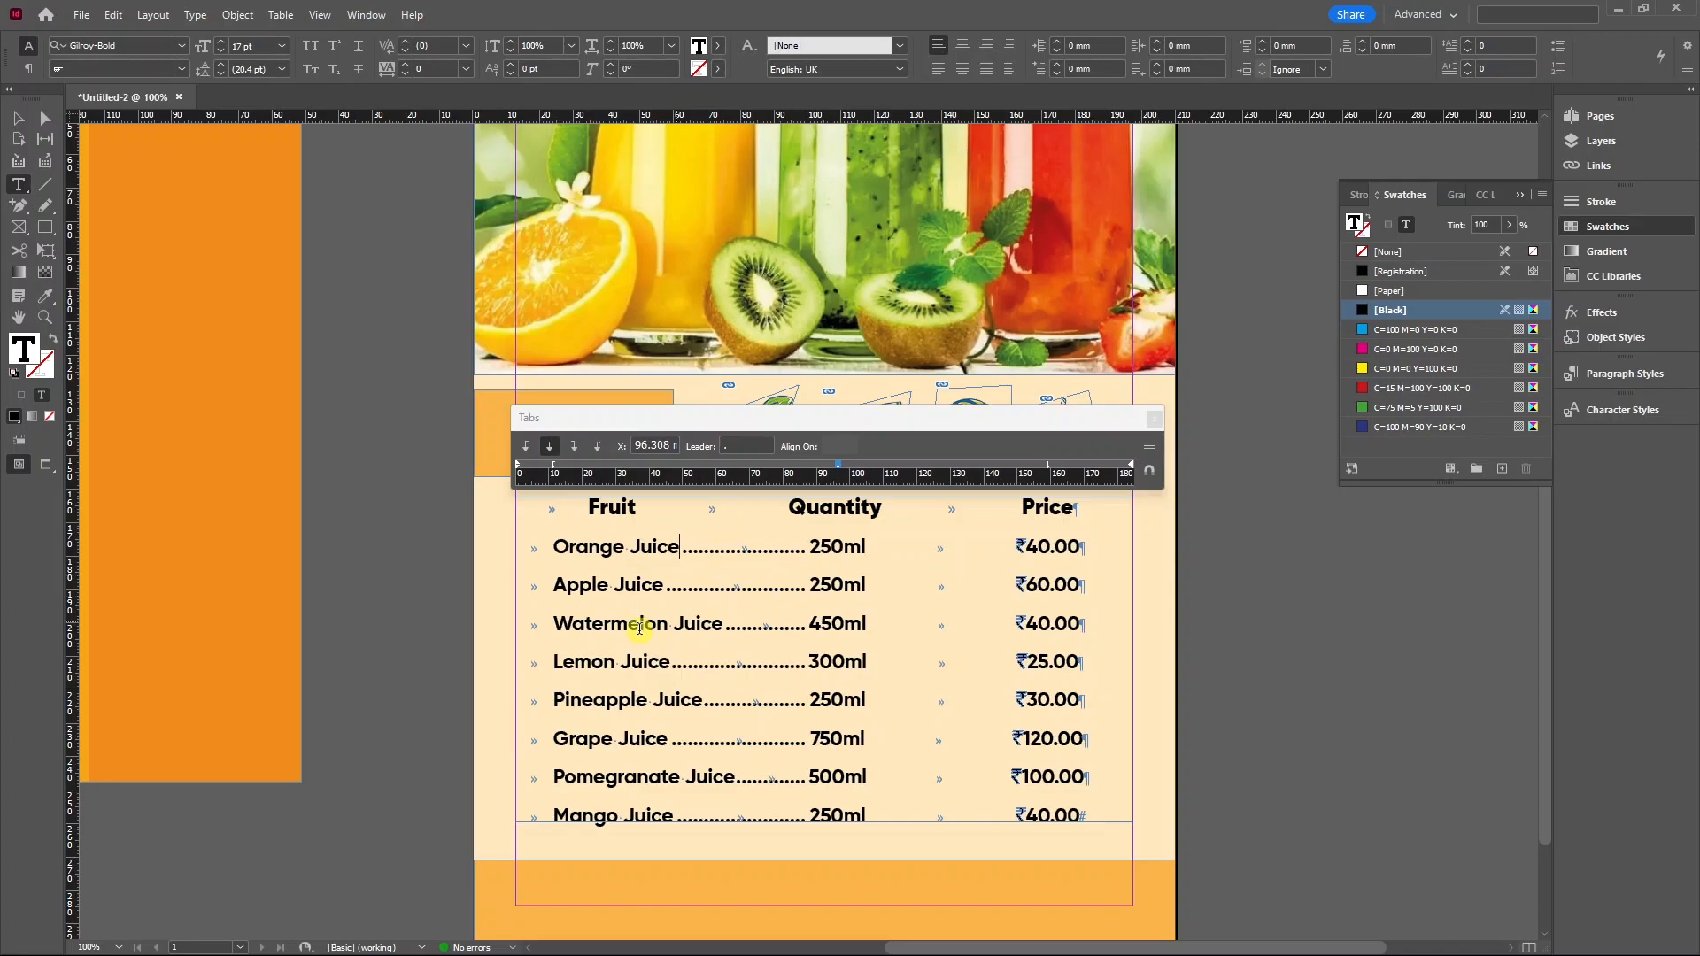
# Apply the same dot leader to the 159 mm price tab stop and check the prices.
pyautogui.moveTo(797, 547); pyautogui.dragTo(1098, 823)
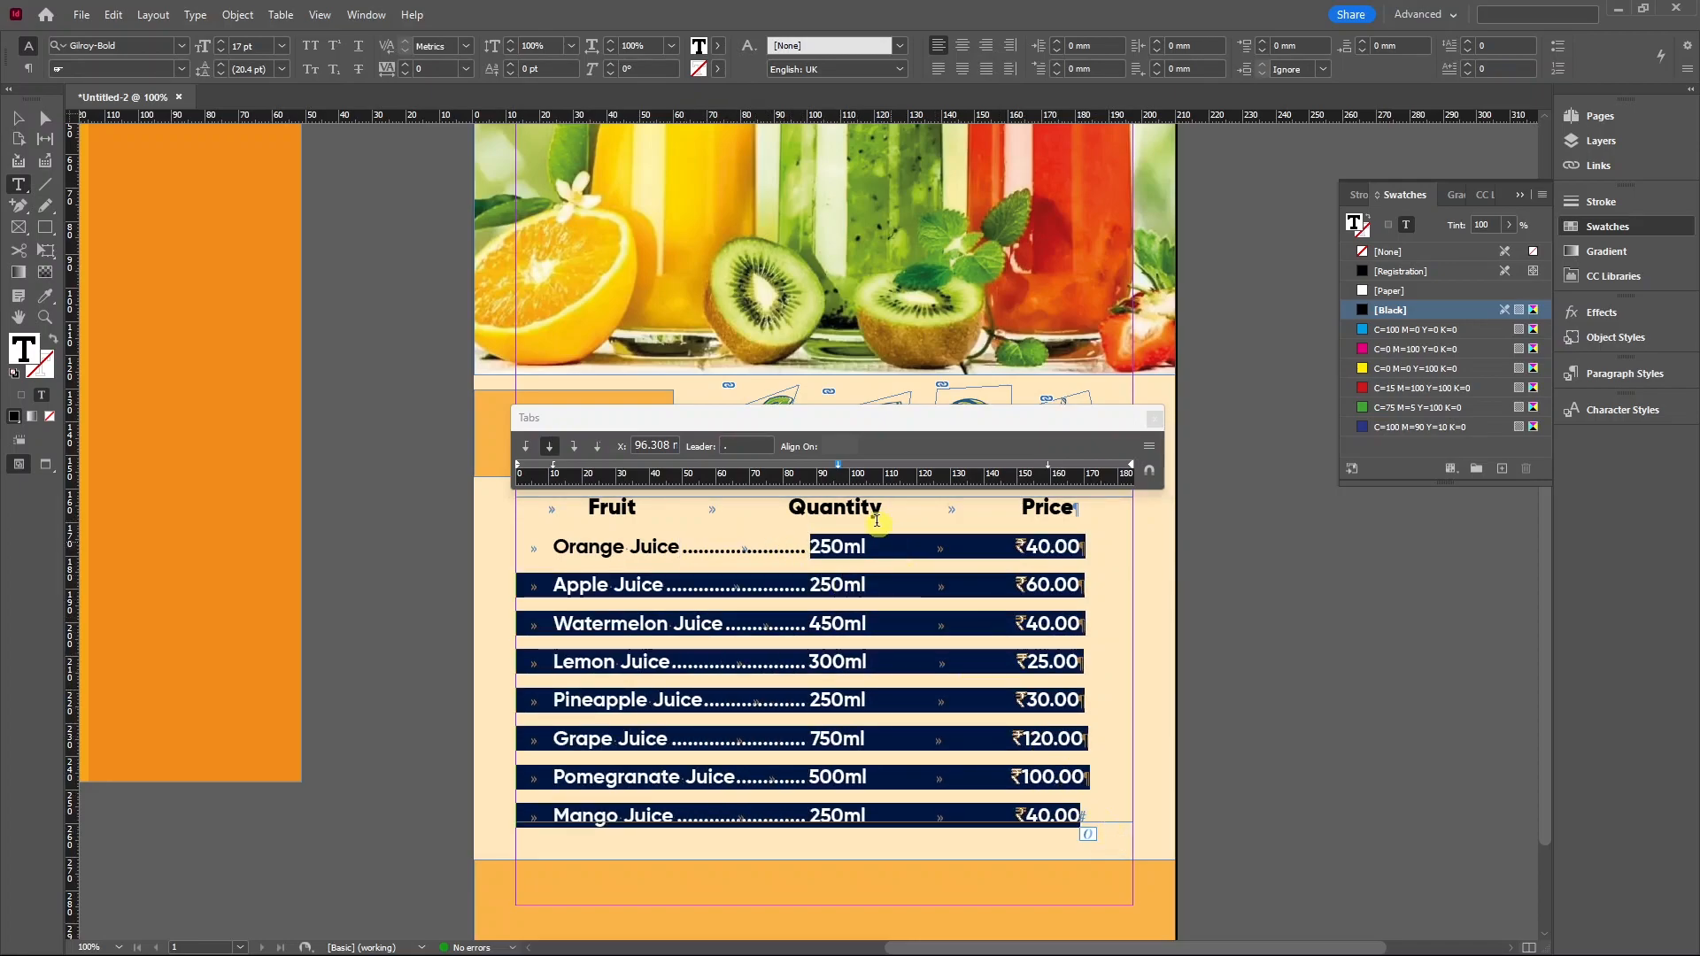
pyautogui.click(1049, 467)
pyautogui.click(759, 445)
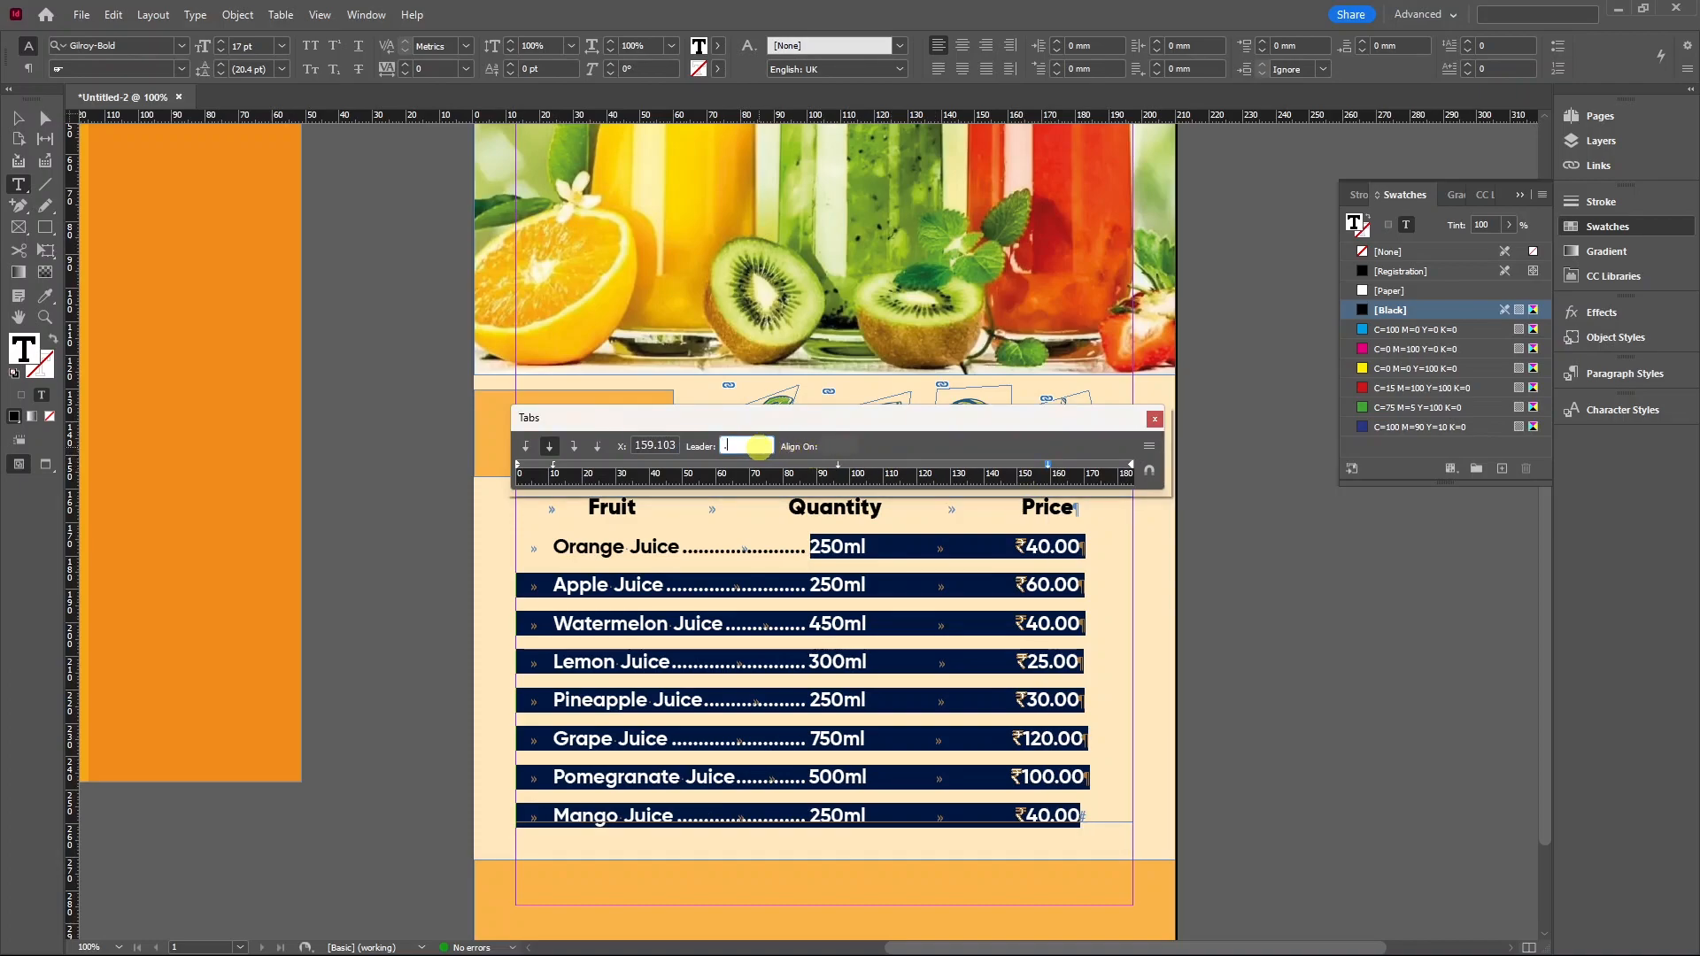
pyautogui.press('Return')
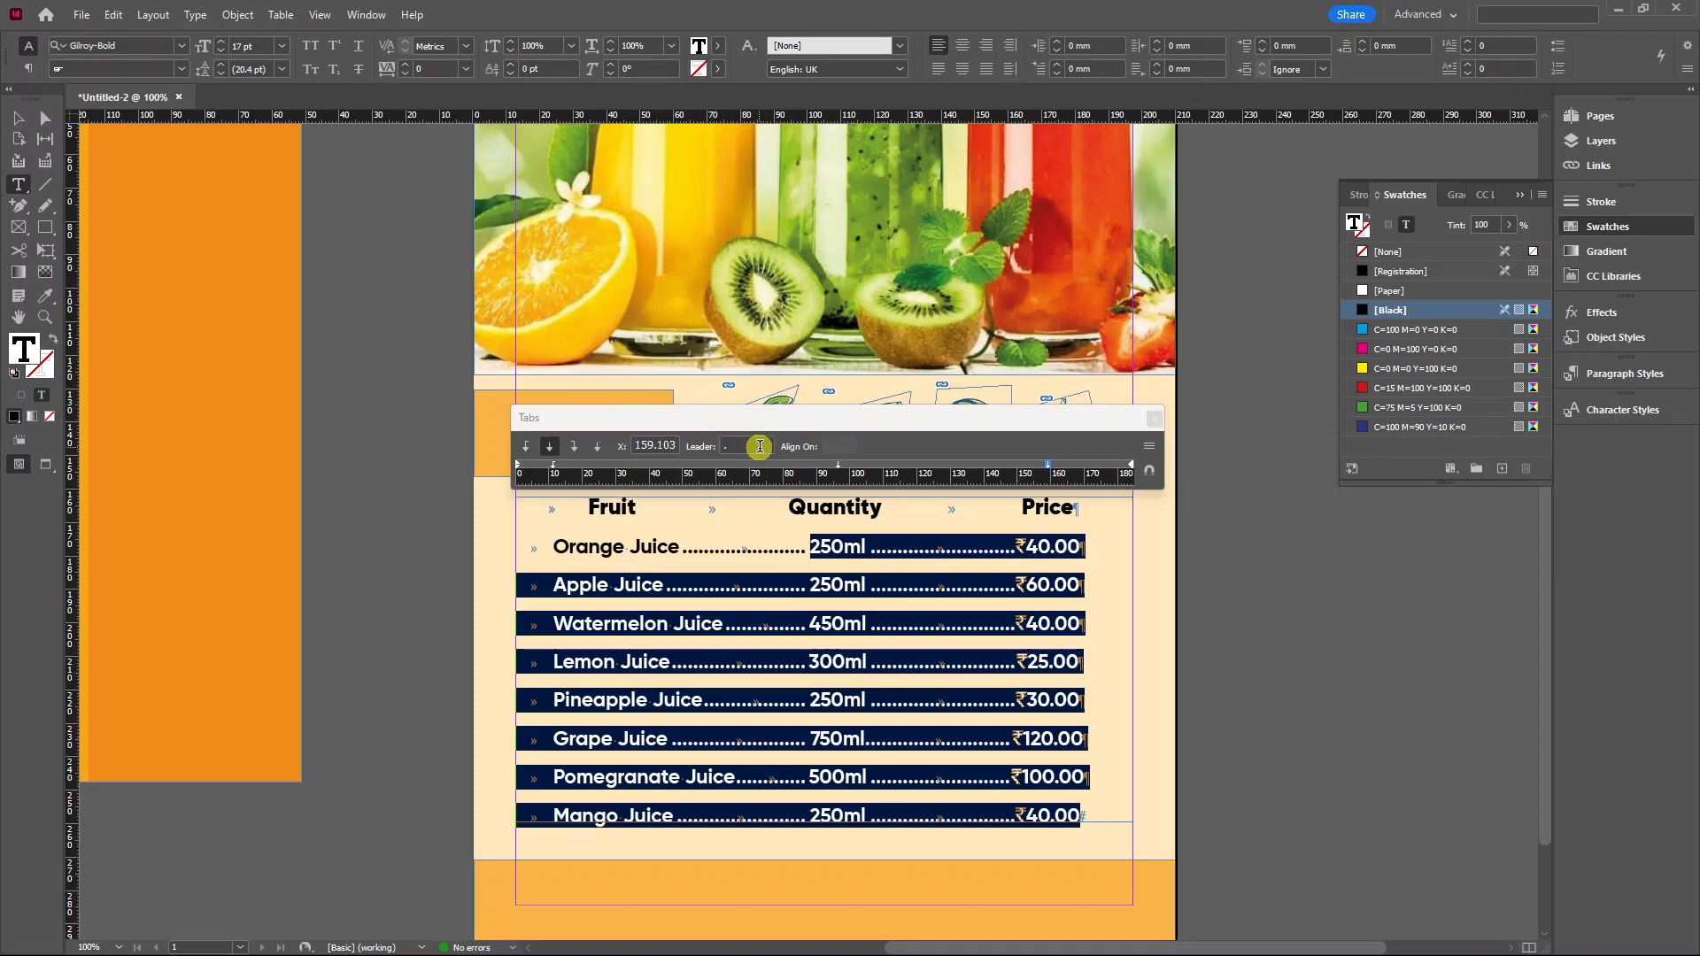
pyautogui.click(861, 549)
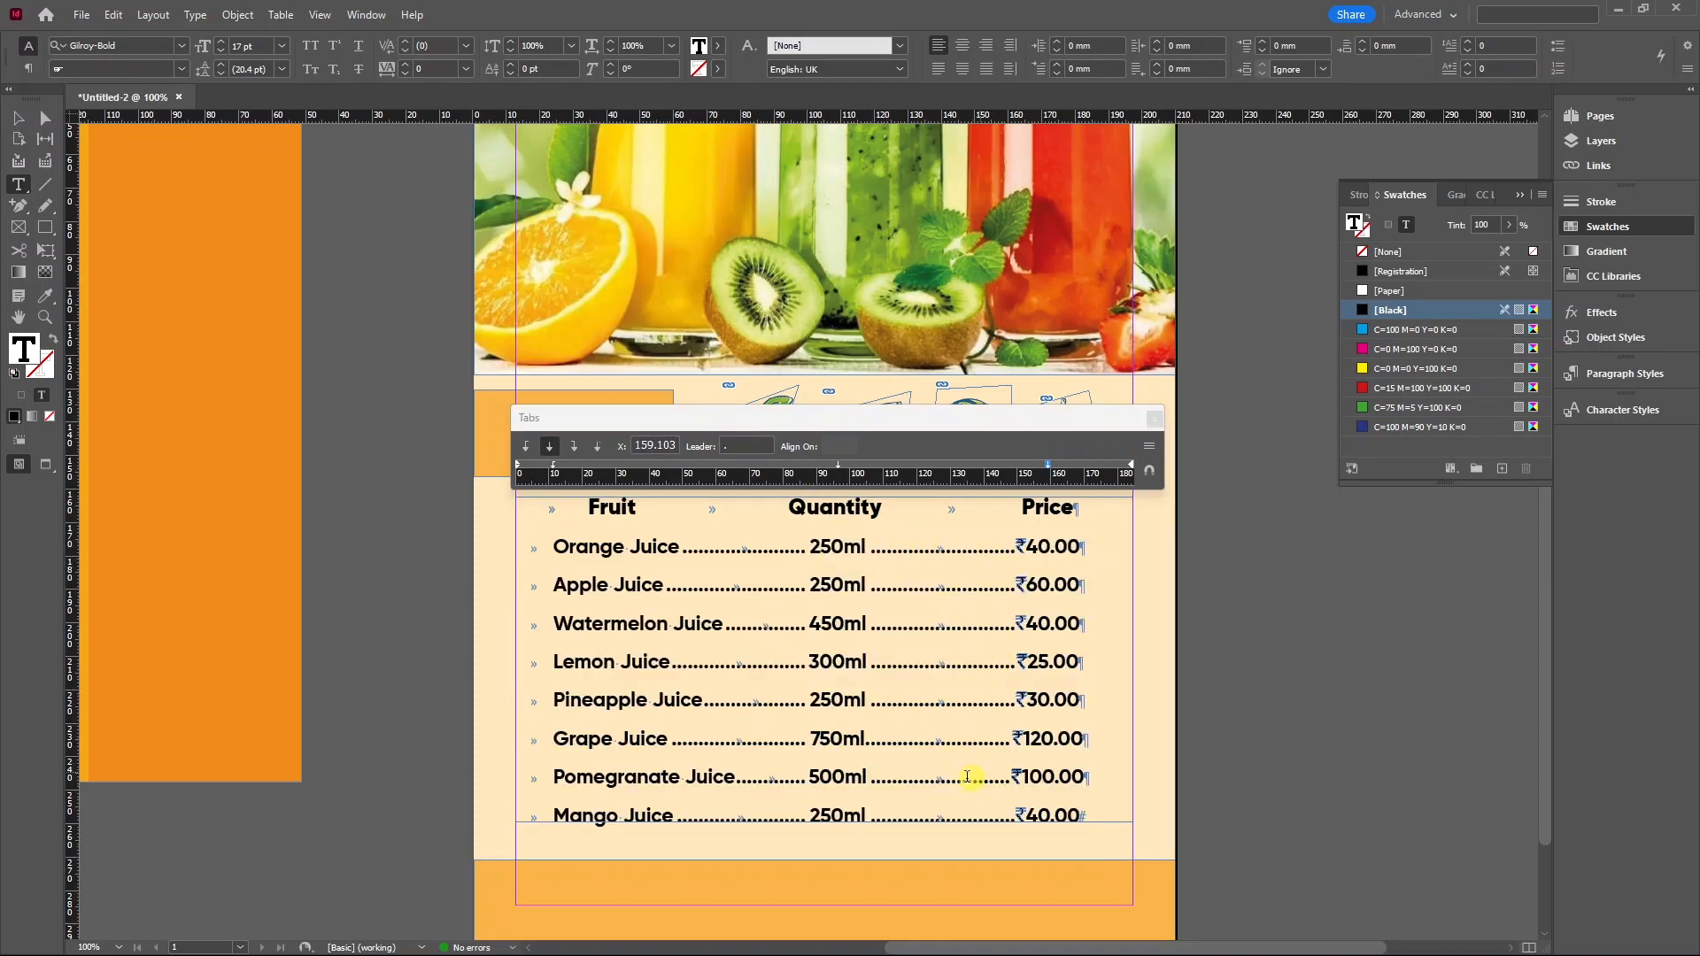
pyautogui.click(1053, 547)
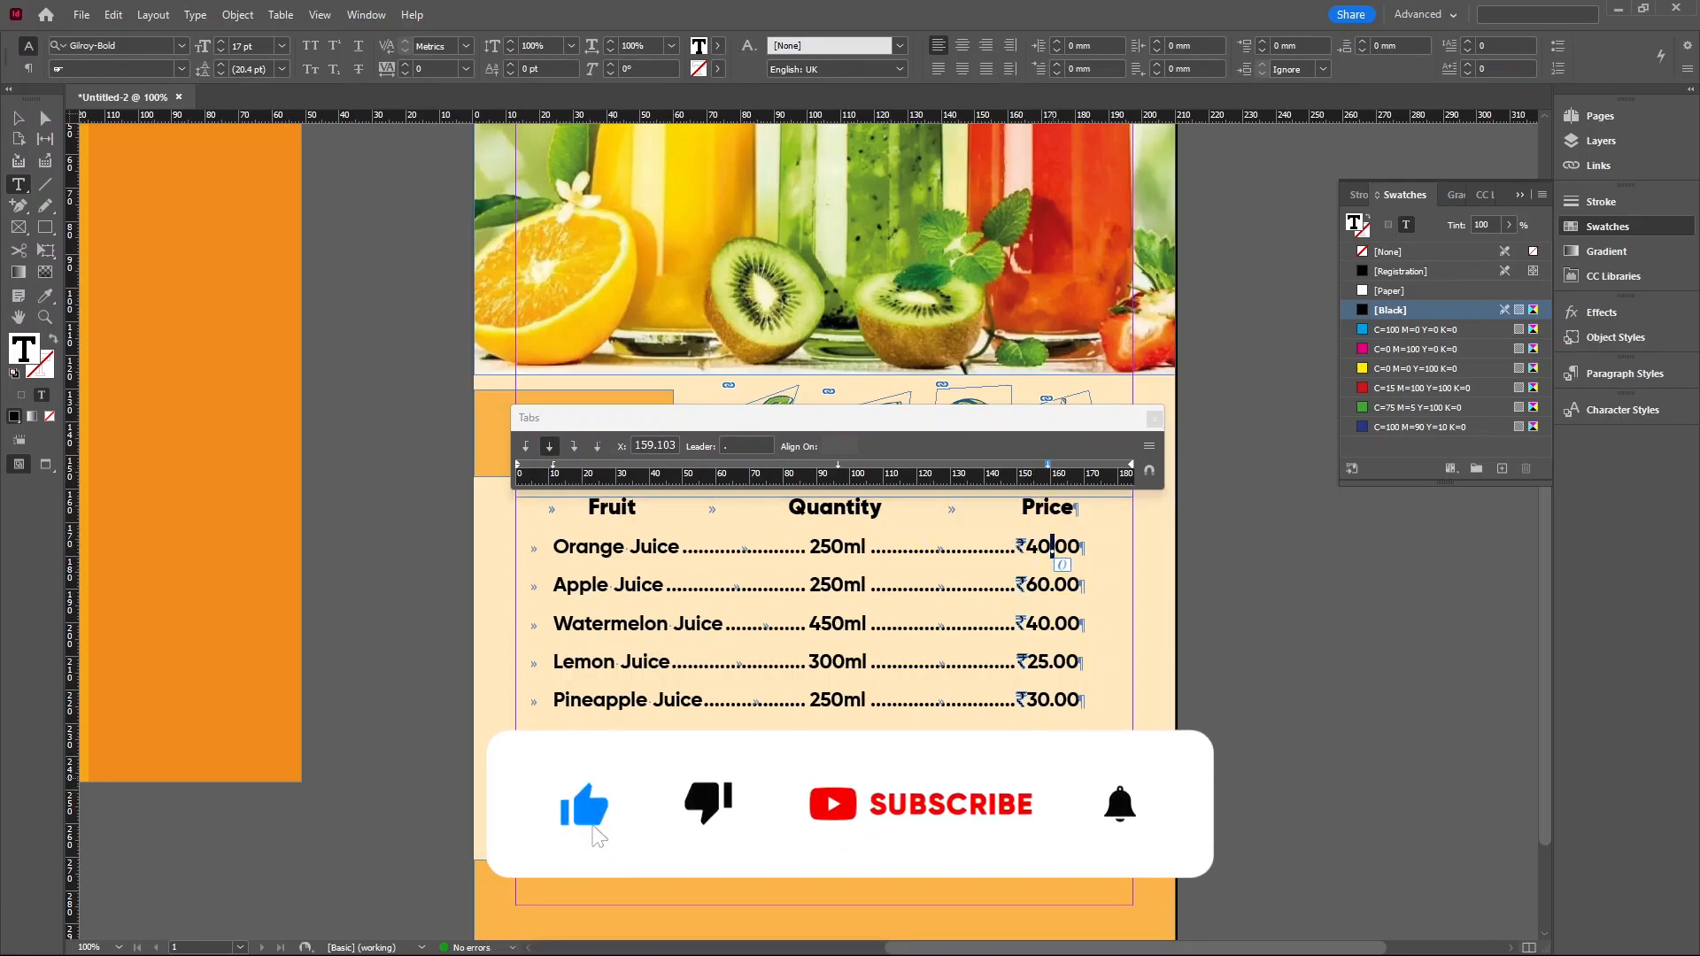
pyautogui.click(1052, 664)
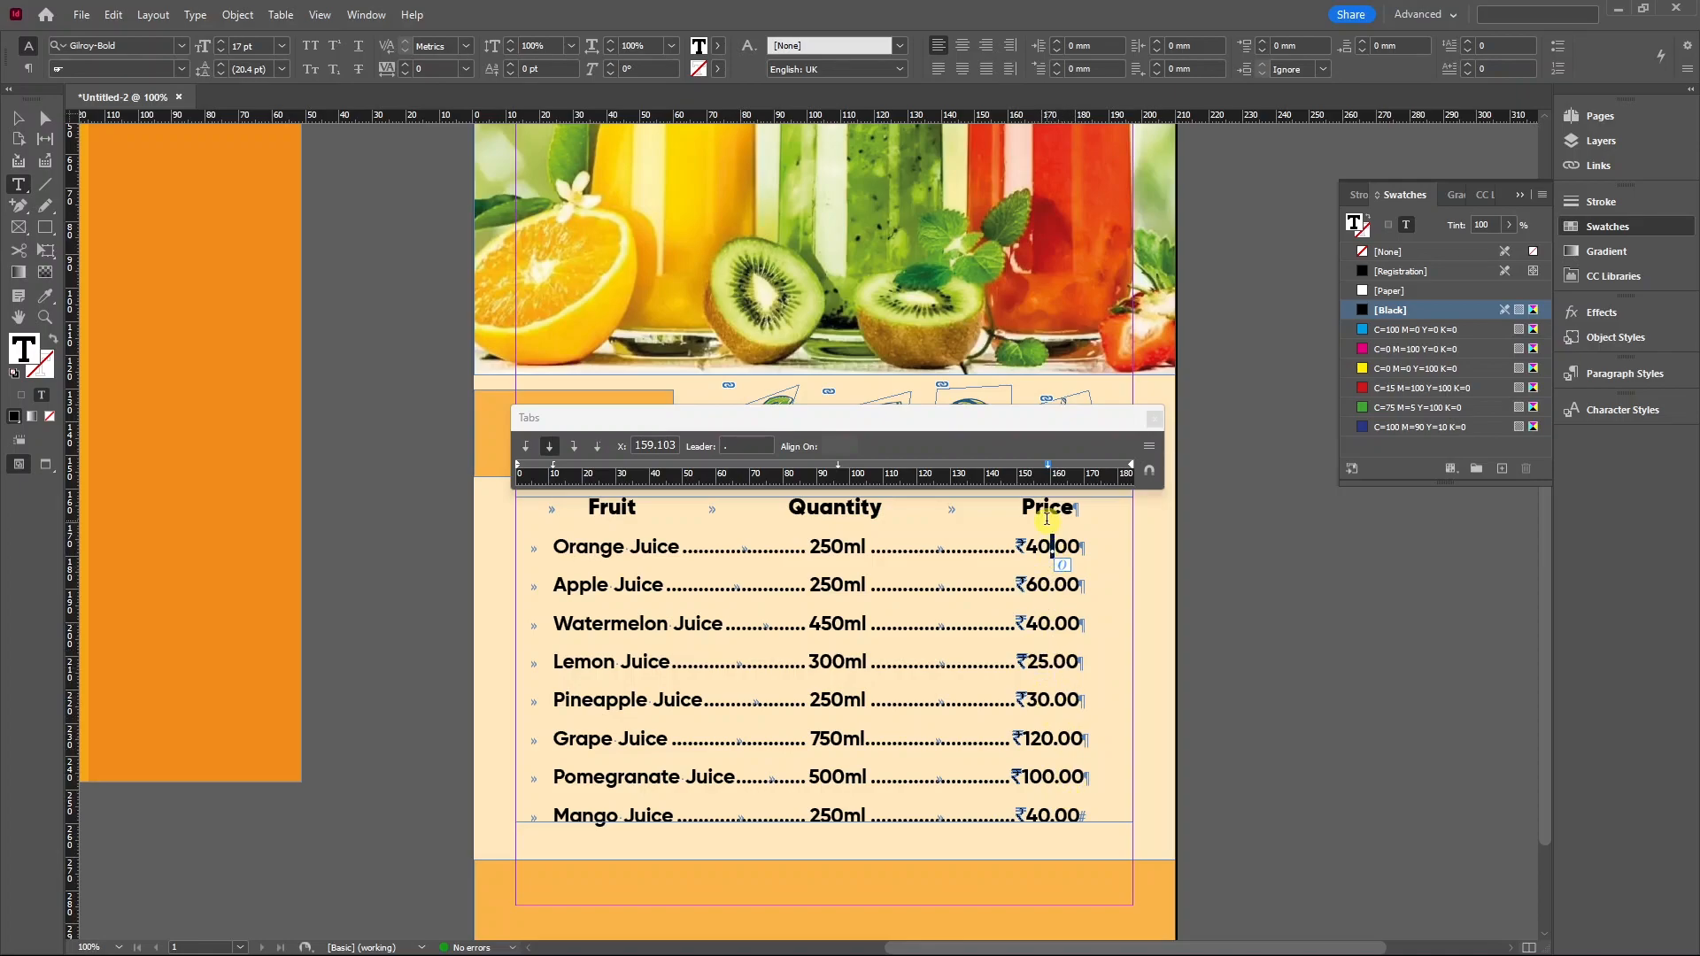
# Set the 159 mm price tab stop to Align to Decimal Tab, aligning on '.'.
pyautogui.moveTo(811, 546); pyautogui.dragTo(1087, 826)
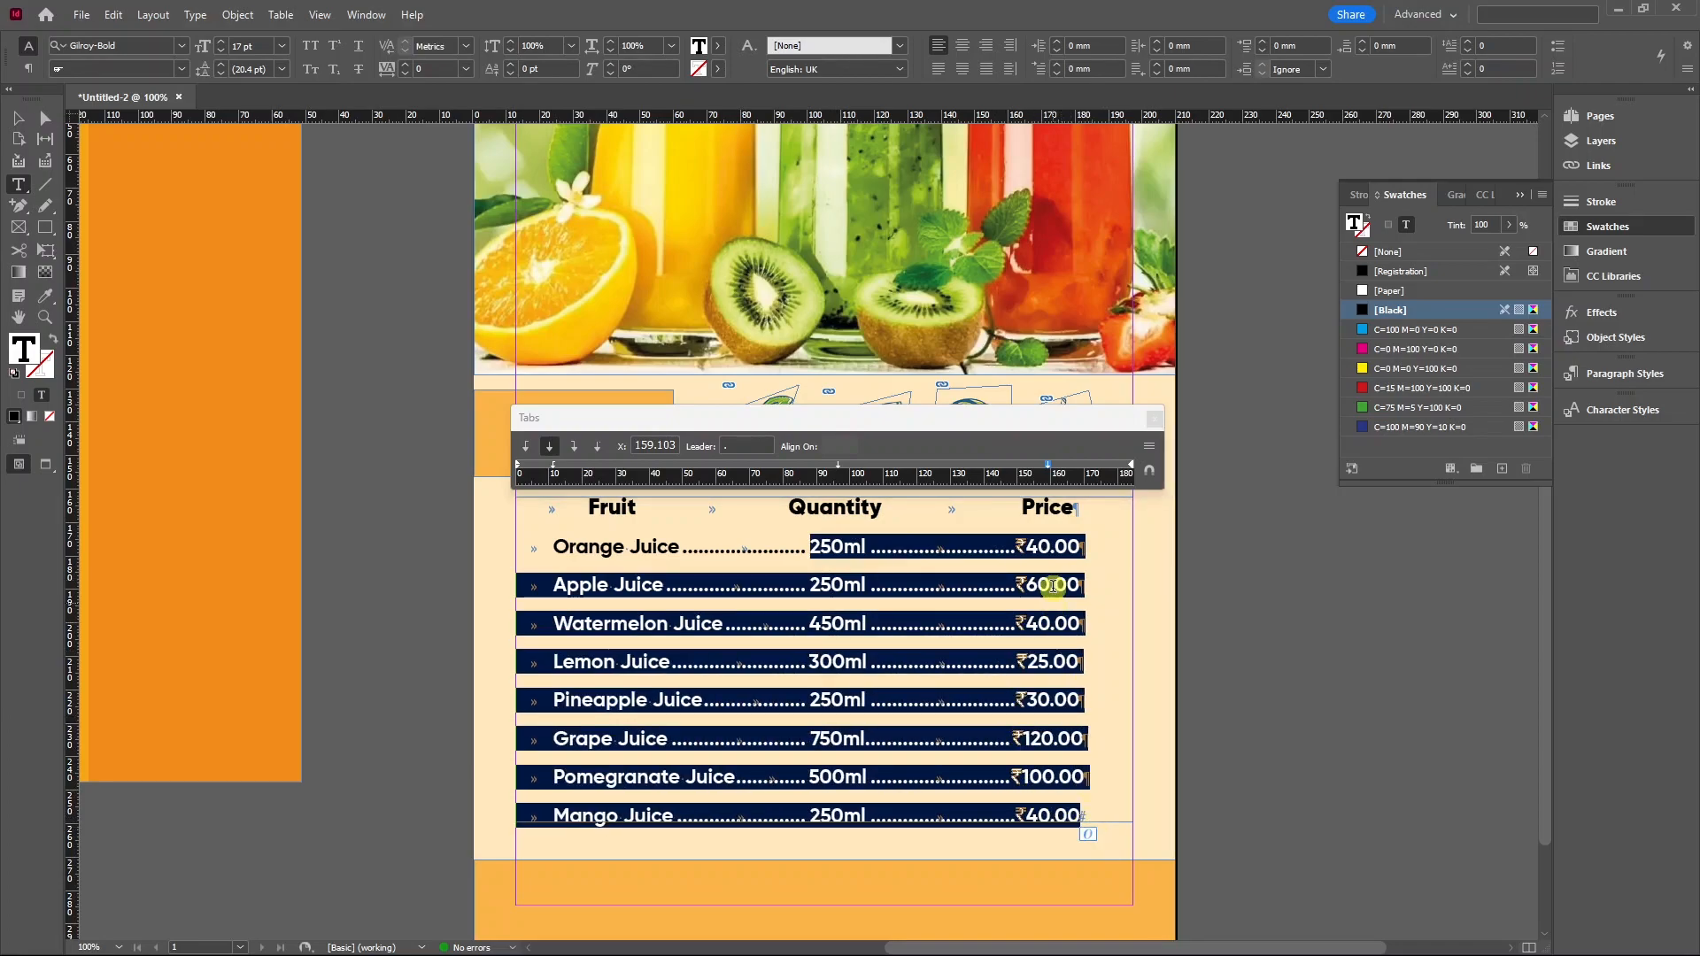
pyautogui.click(1047, 465)
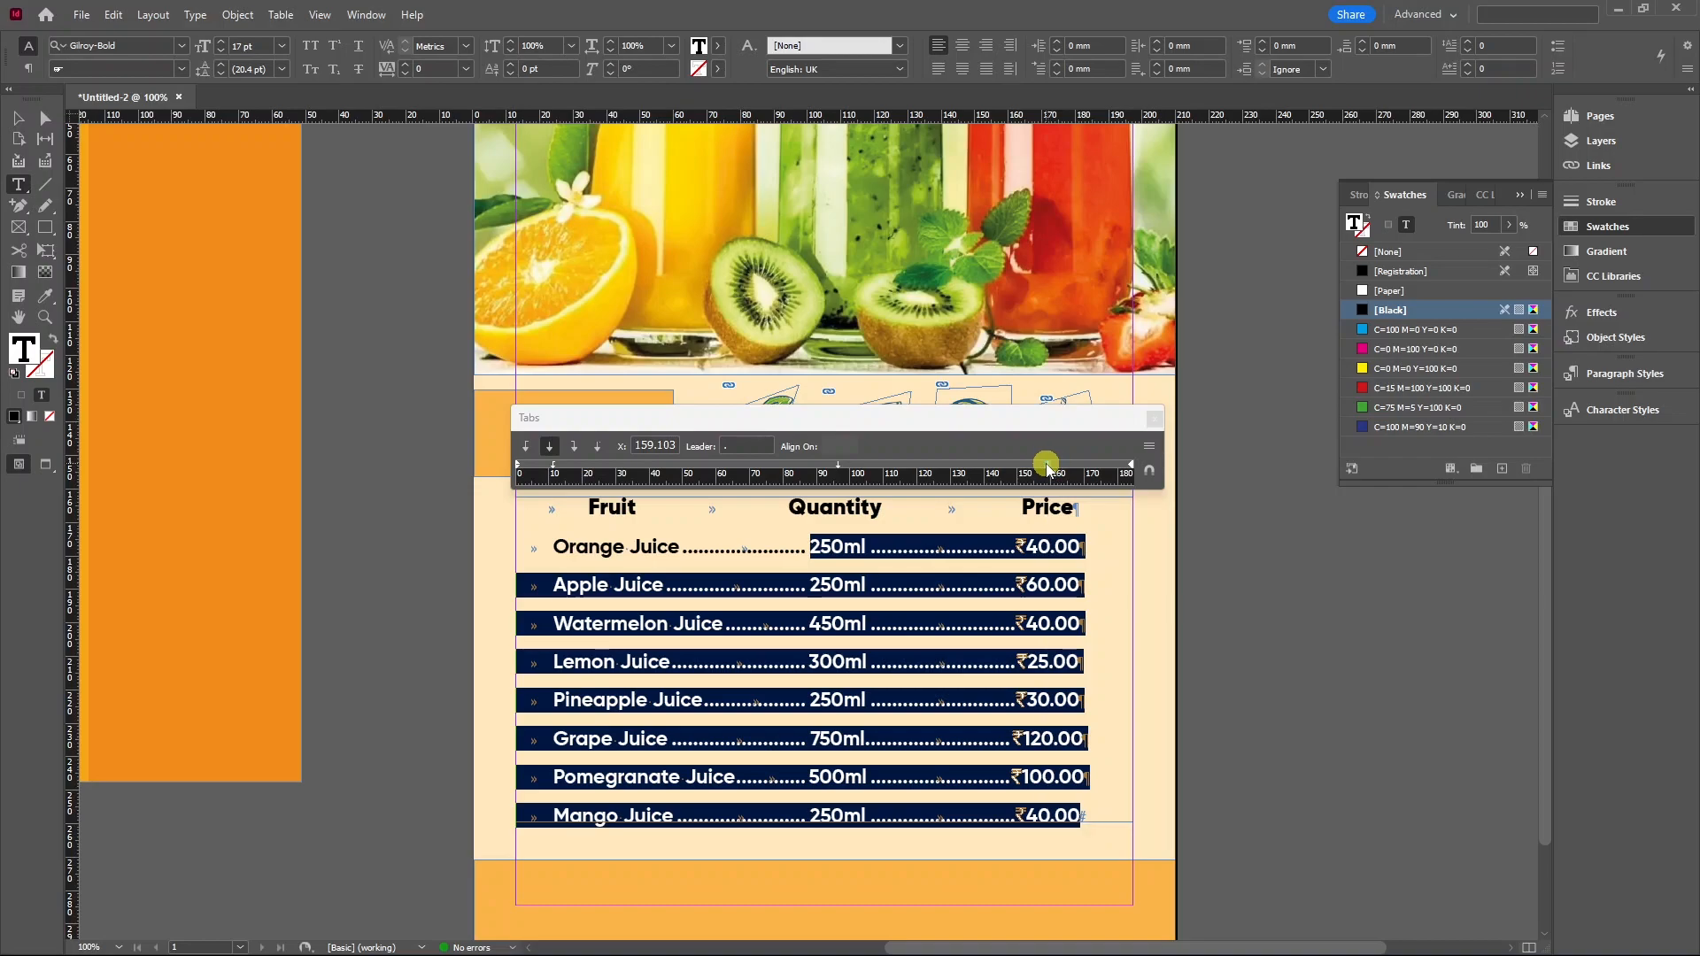
pyautogui.click(598, 451)
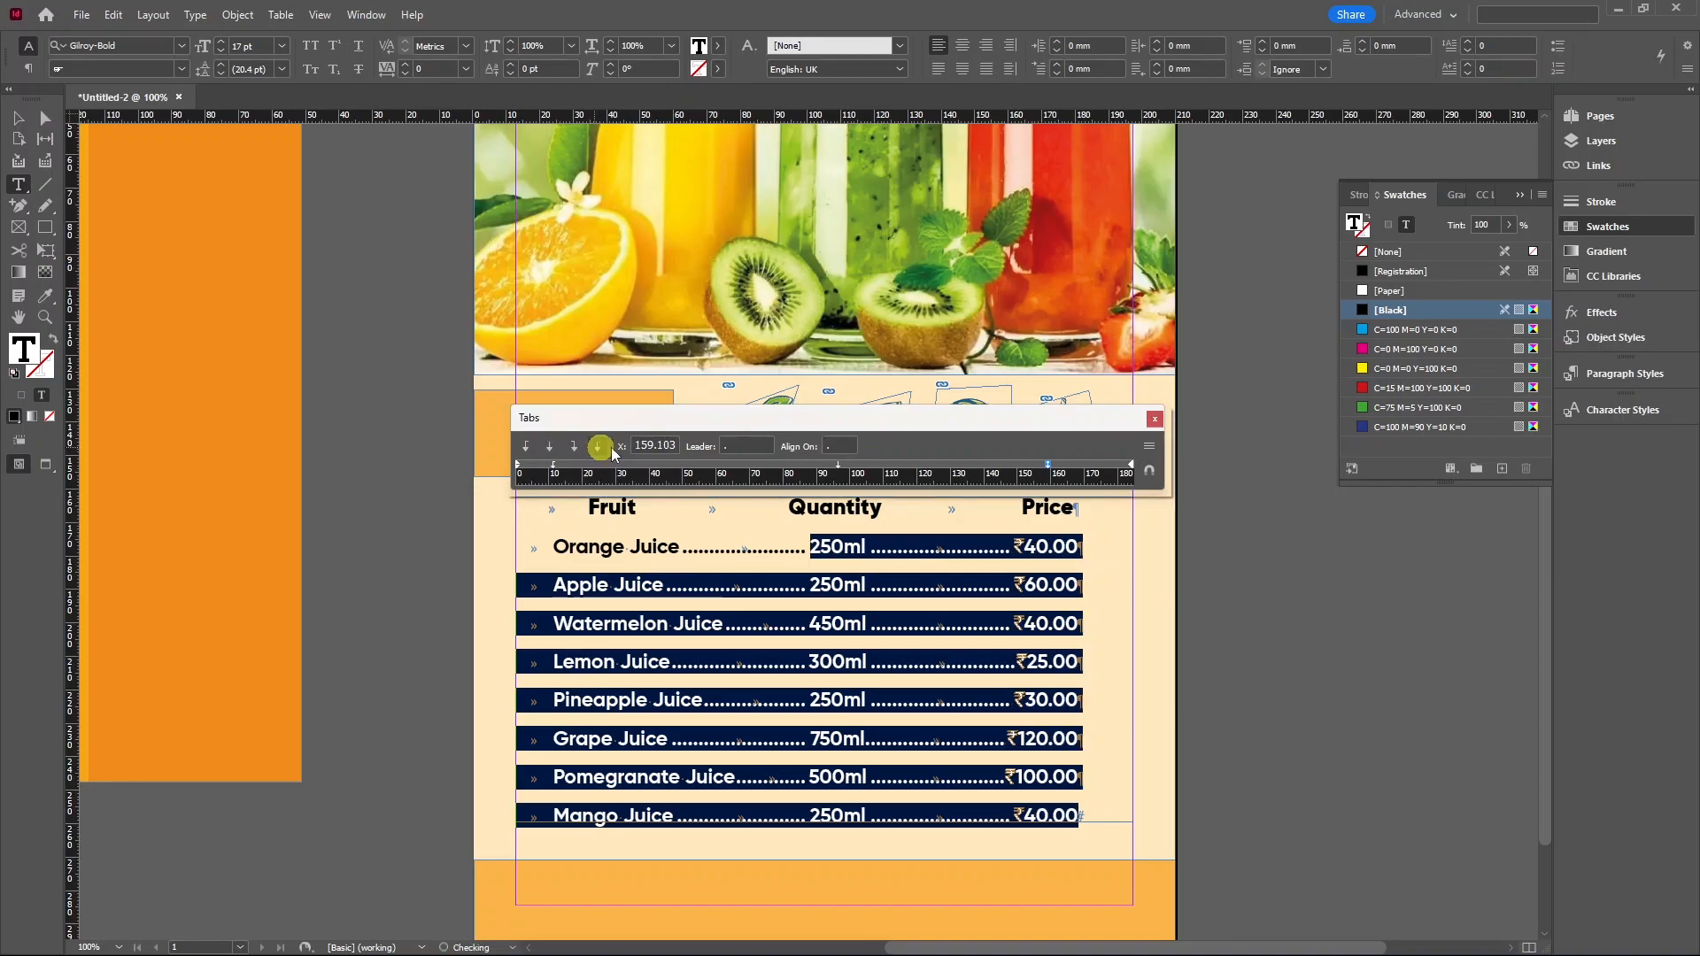
pyautogui.click(820, 448)
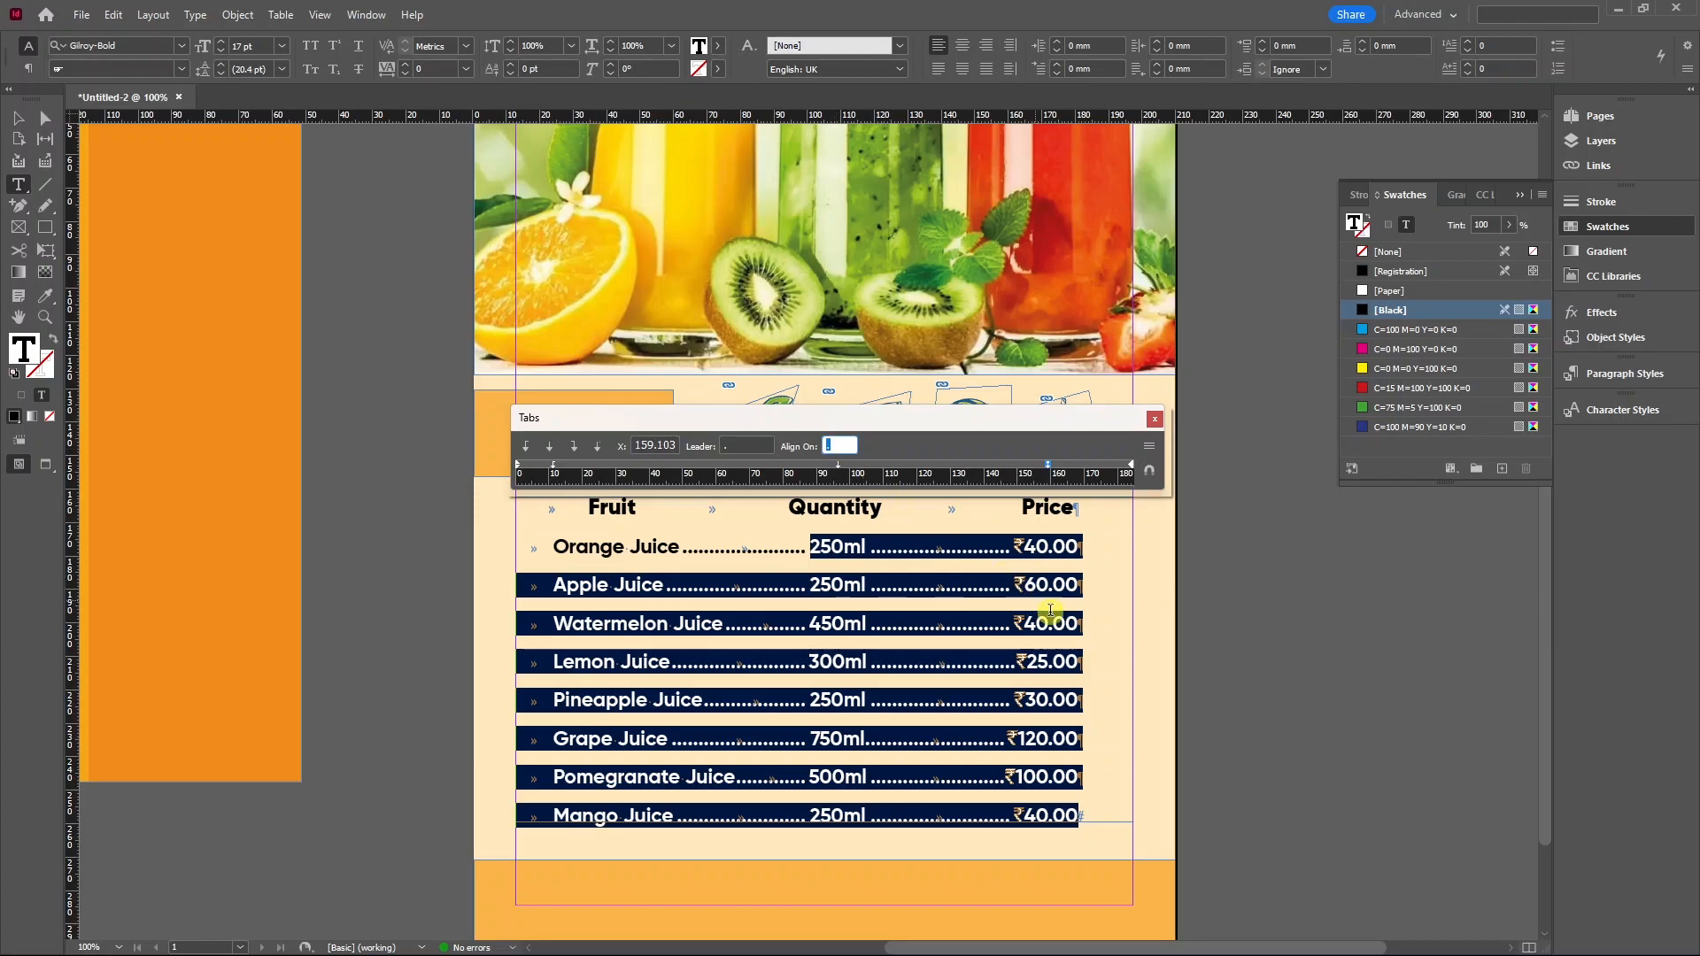
pyautogui.click(1055, 699)
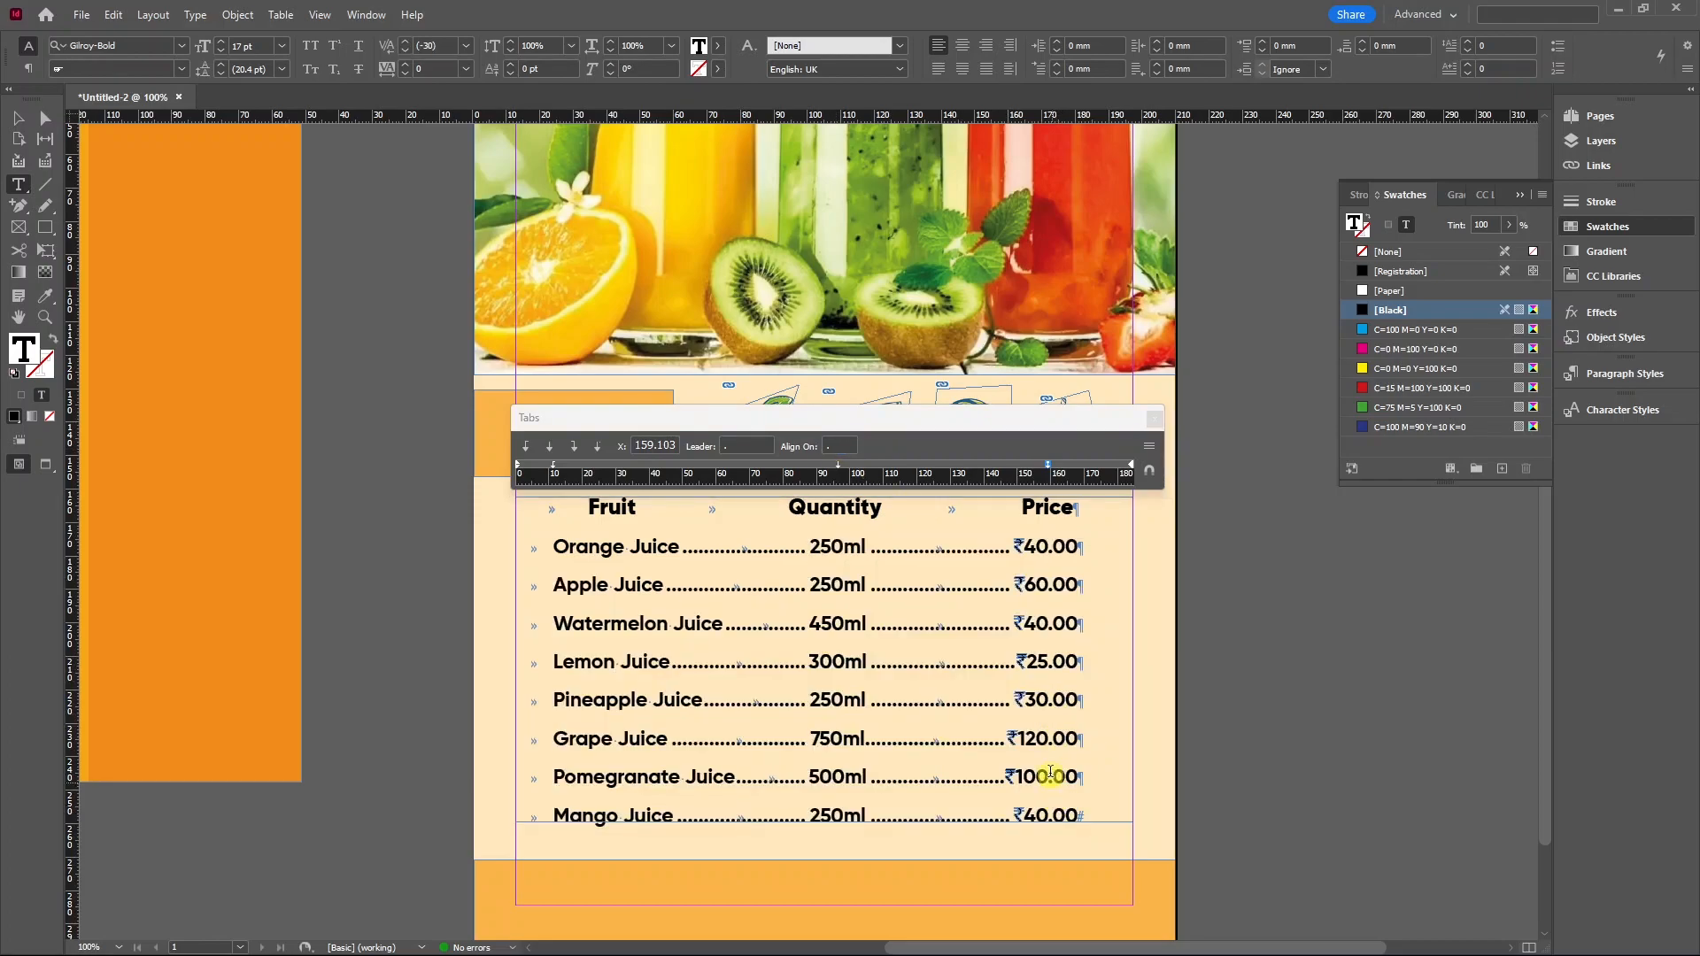
# Drag a vertical guide out to about 164 mm.
pyautogui.moveTo(68, 580); pyautogui.dragTo(1051, 475)
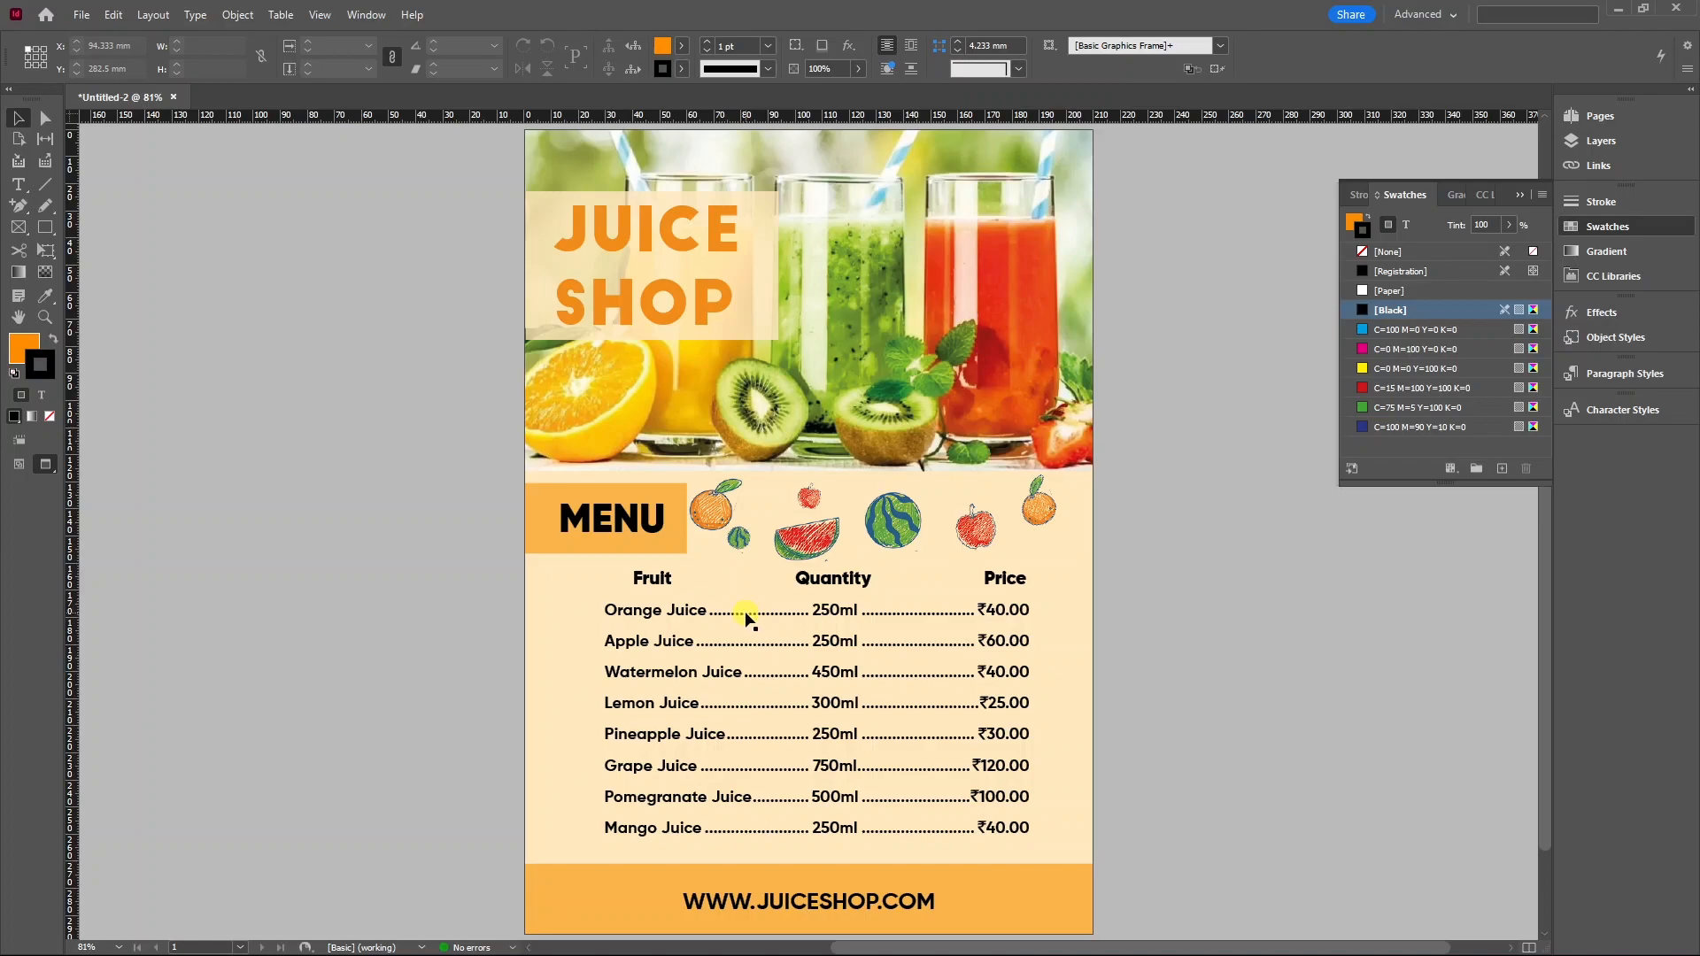
pyautogui.hotkey('ctrl', 'f')
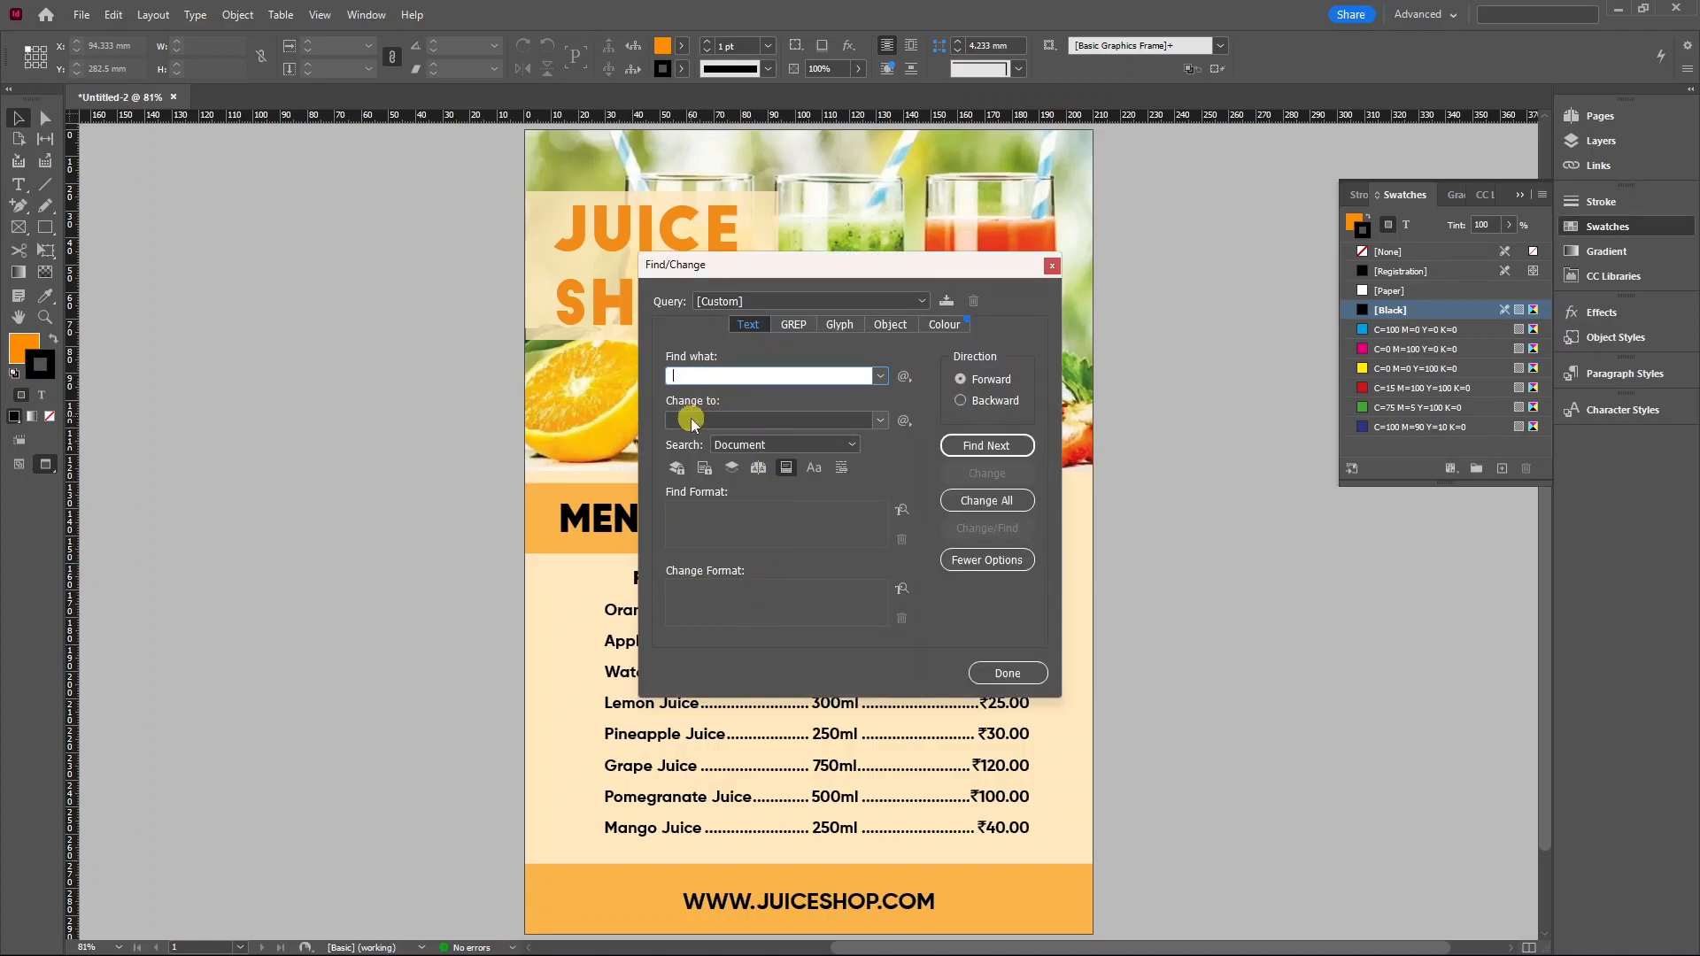
pyautogui.click(691, 419)
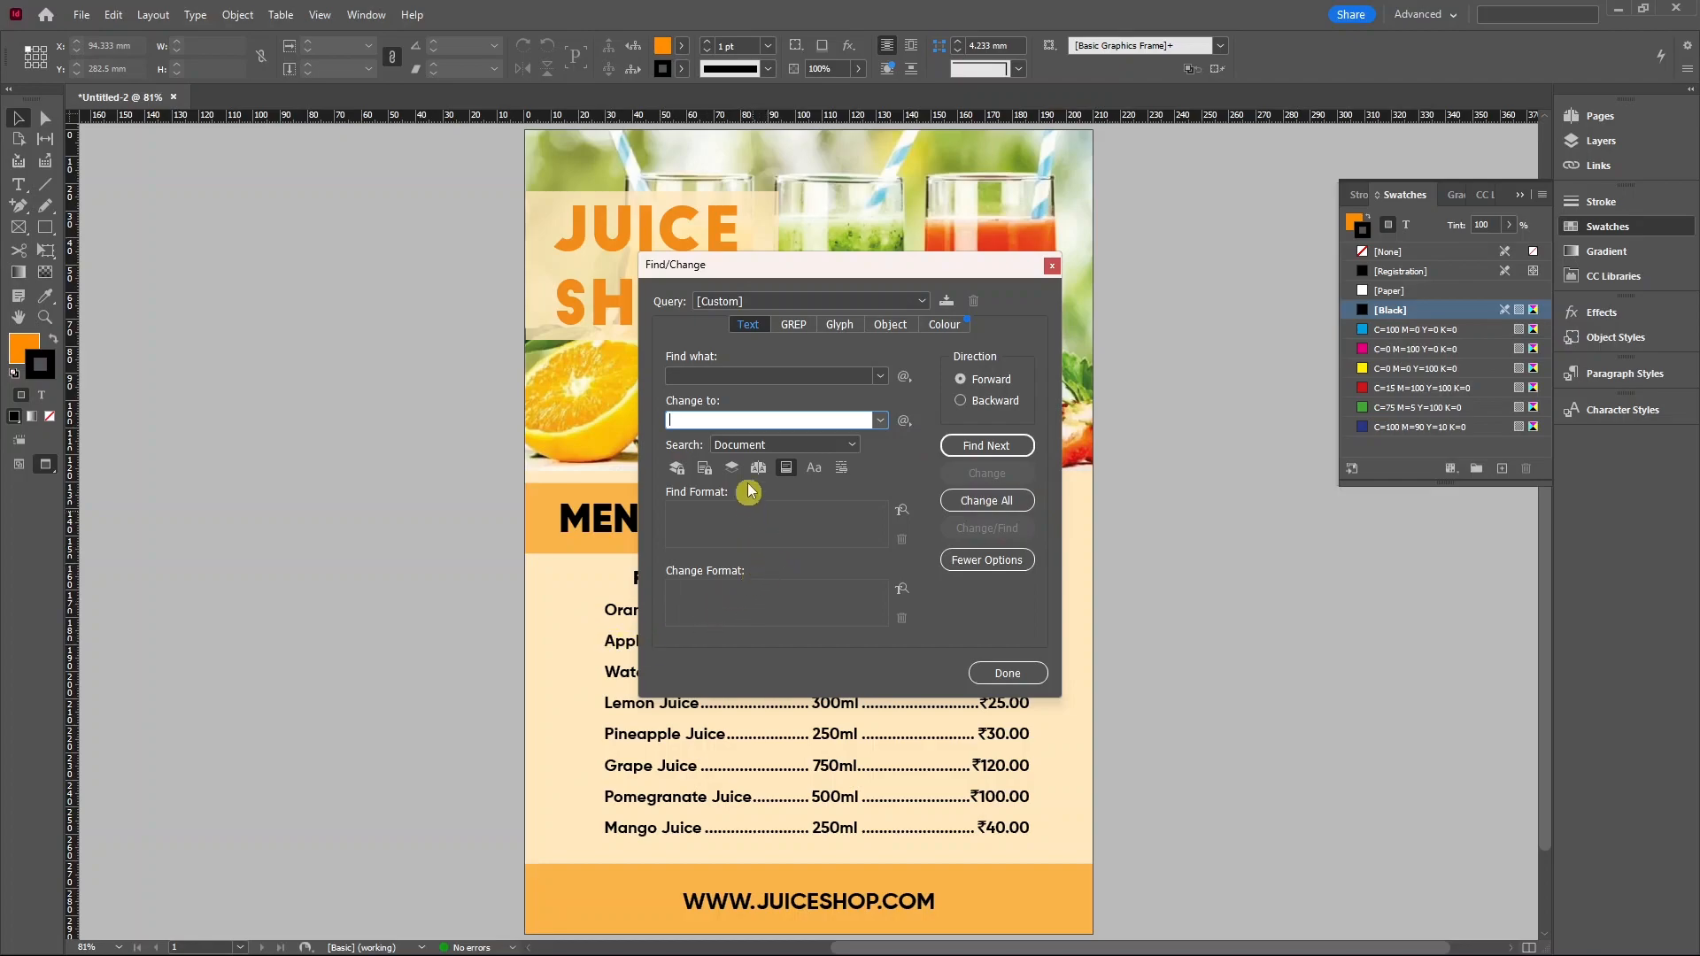
pyautogui.click(925, 302)
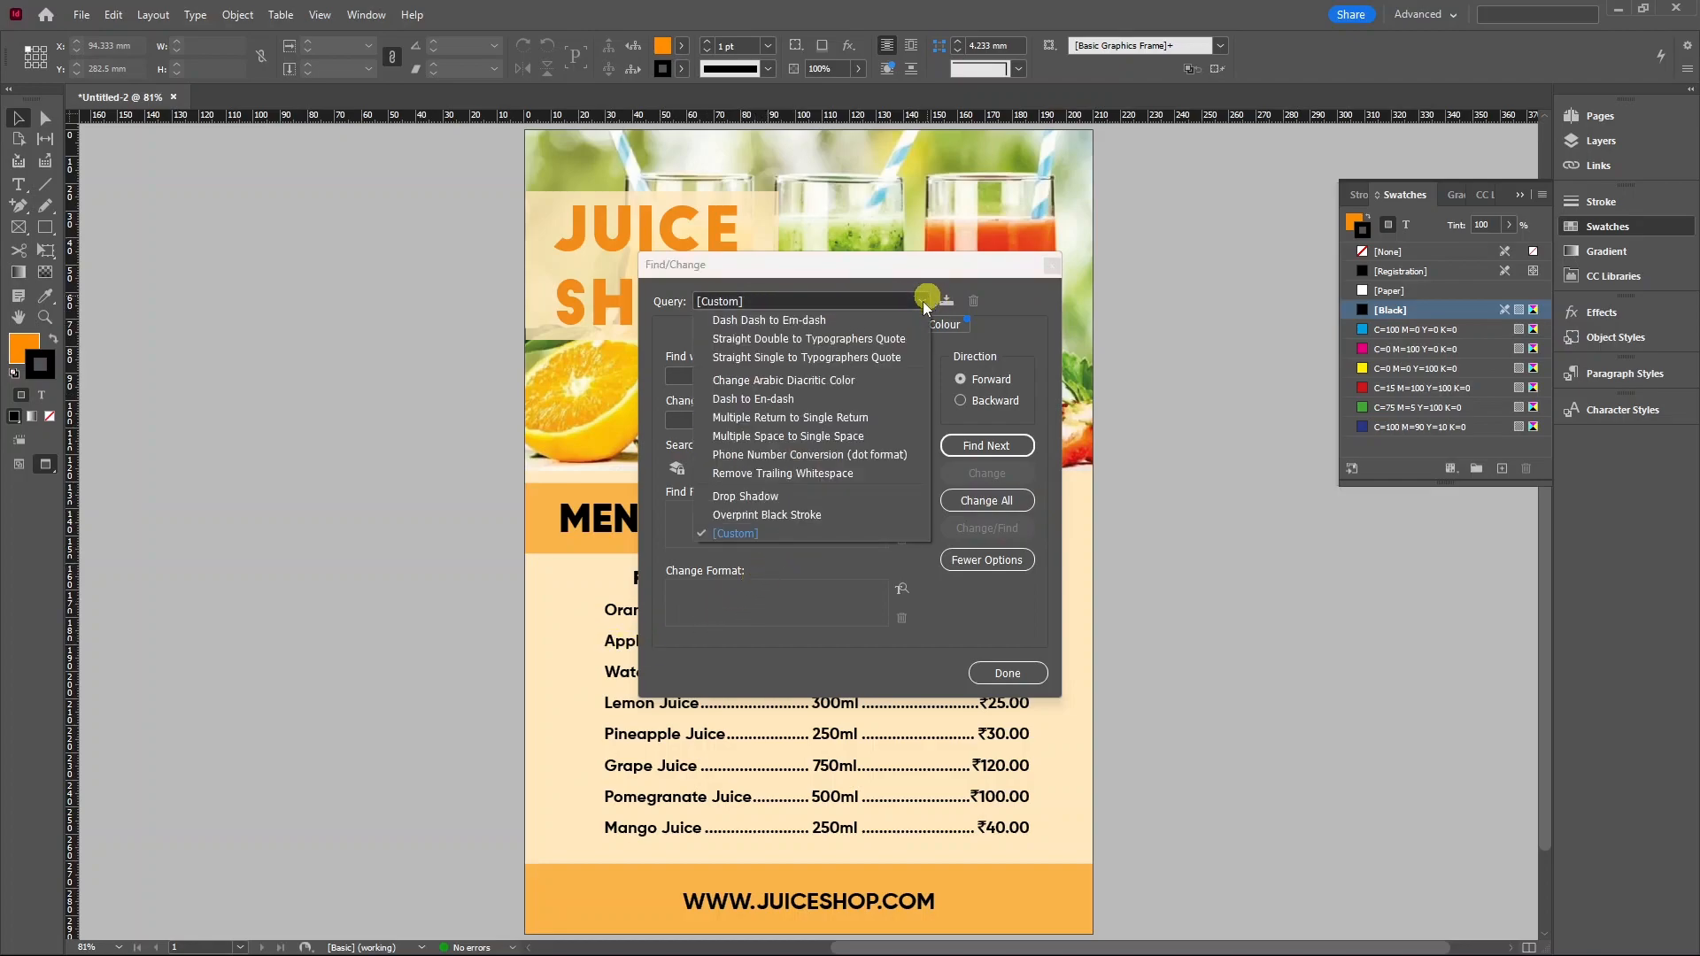
pyautogui.click(935, 524)
pyautogui.click(996, 673)
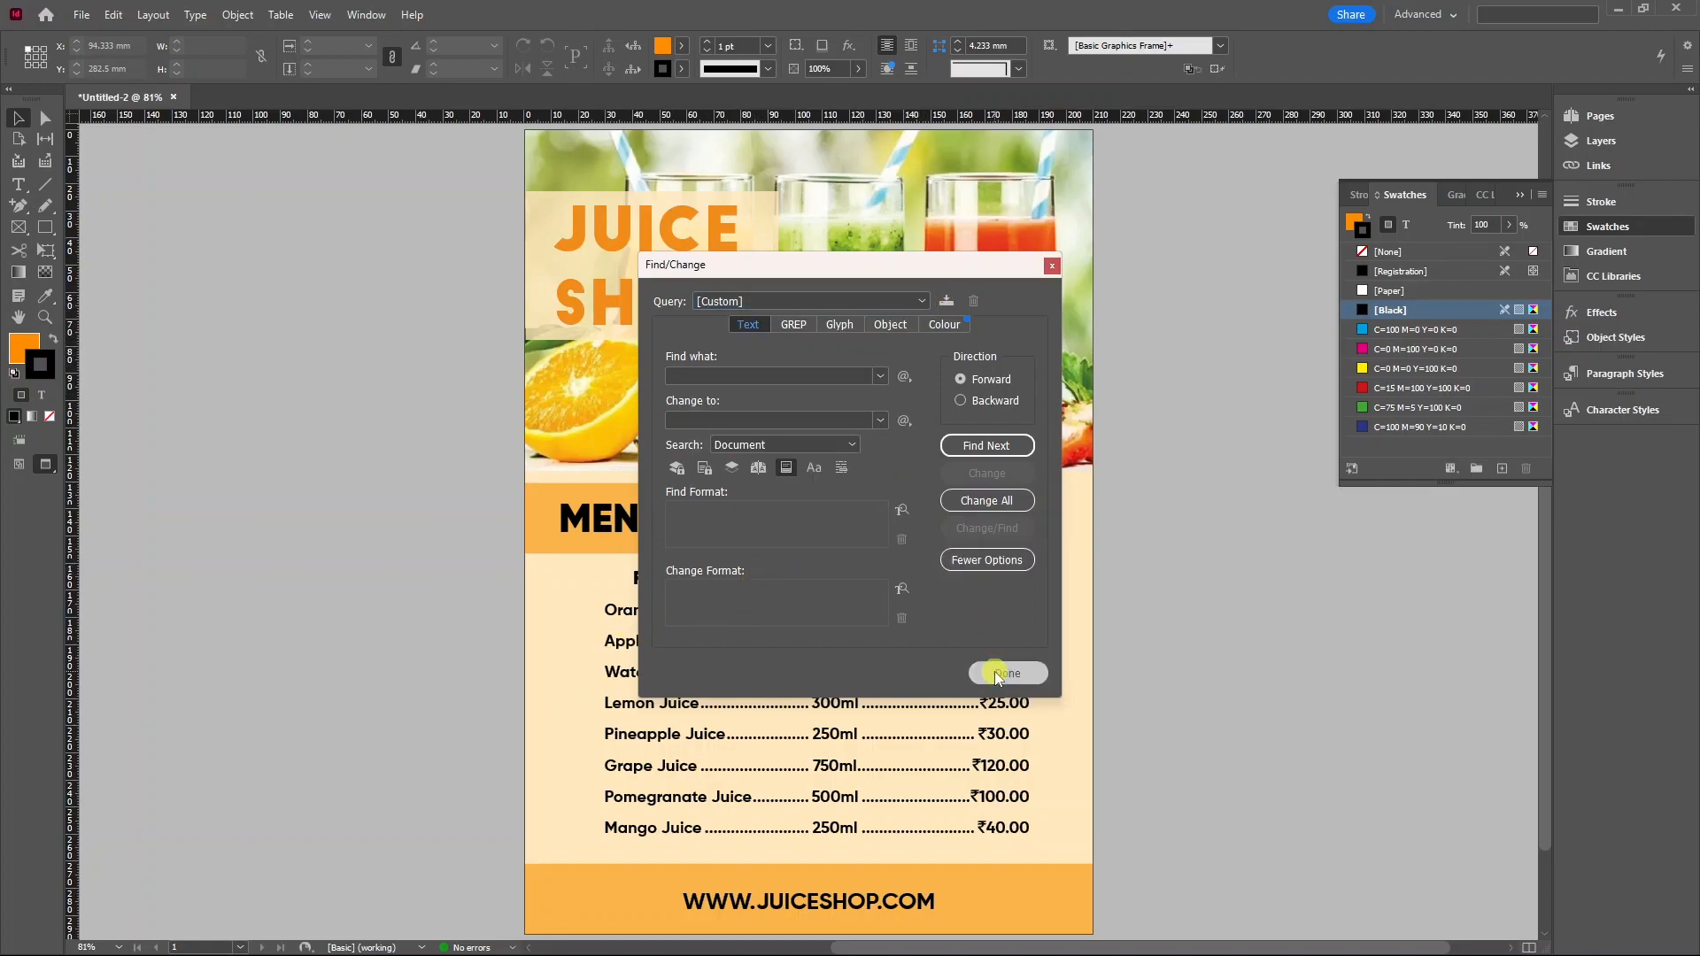